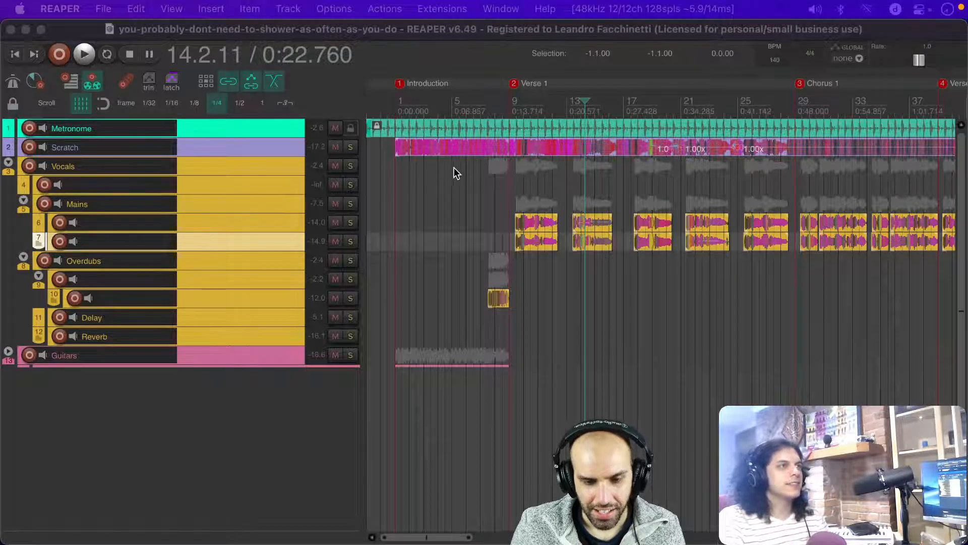
Step: Review the track coloring rules in the SWS Auto Color/Icon/Layout window and close it
click(454, 31)
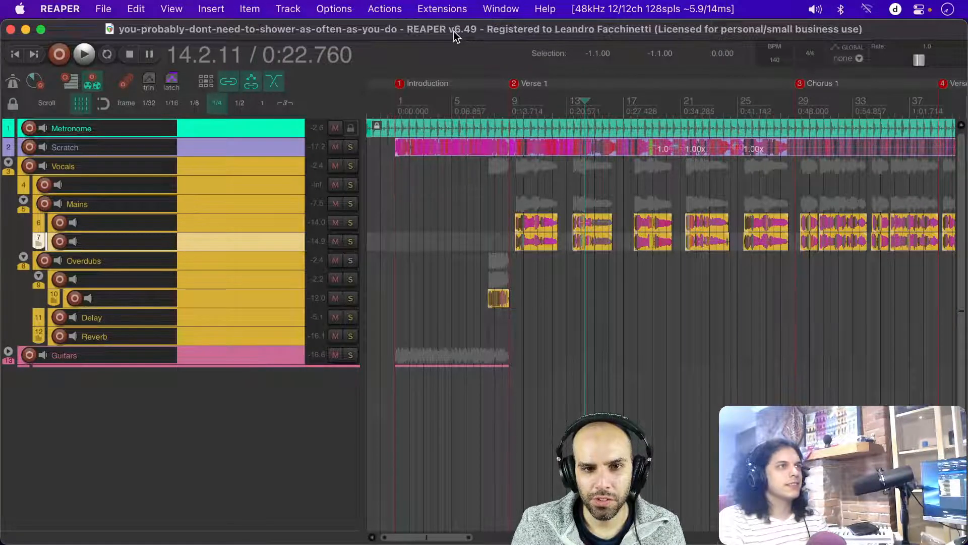
click(167, 8)
click(253, 50)
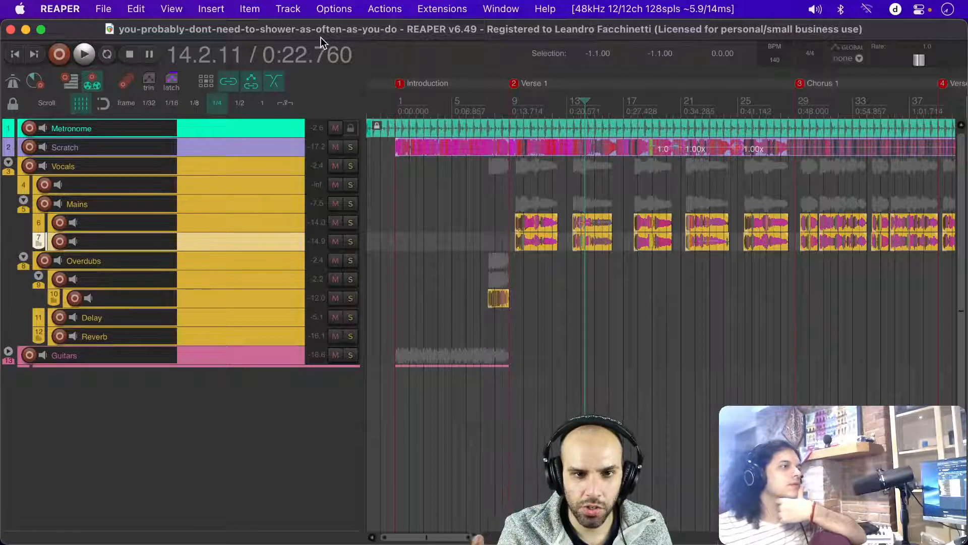
click(455, 6)
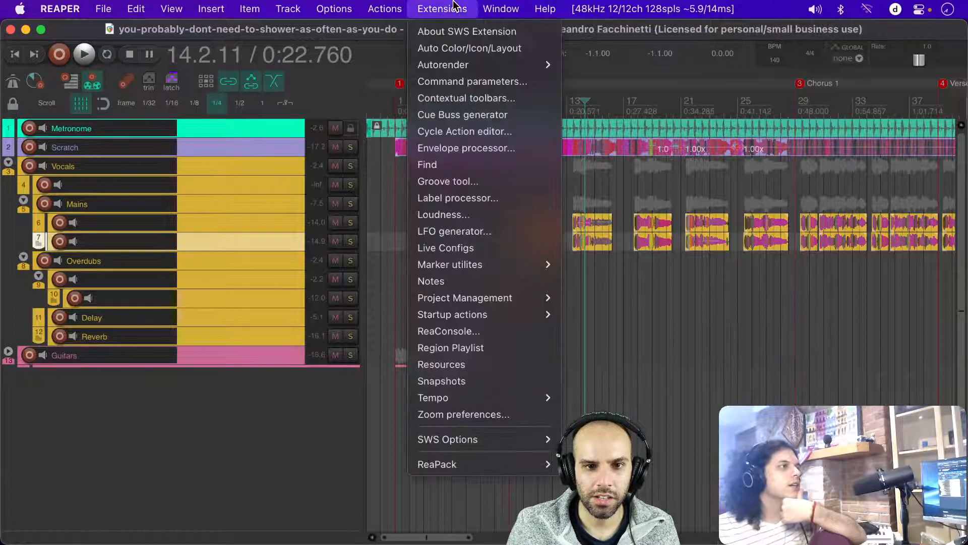
click(454, 49)
drag(576, 41, 352, 101)
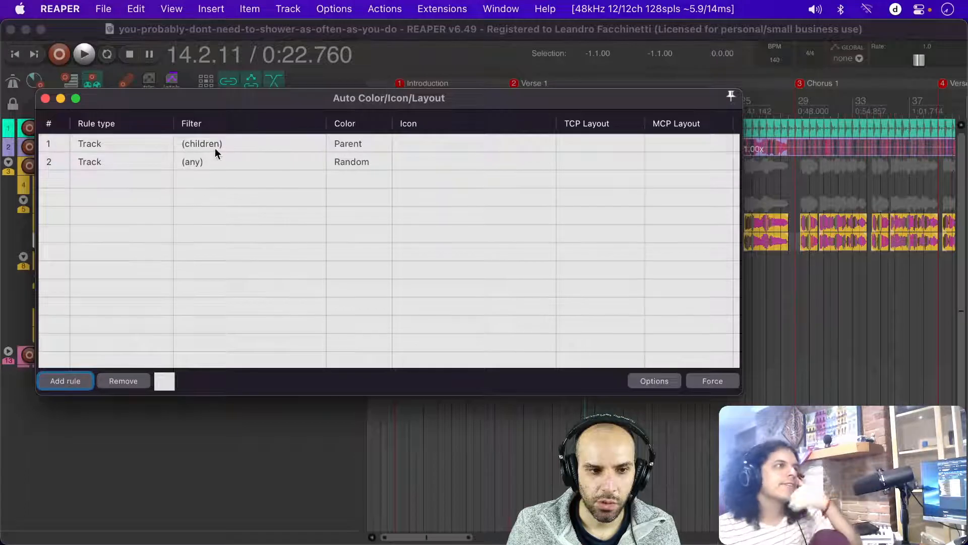
drag(276, 100, 455, 154)
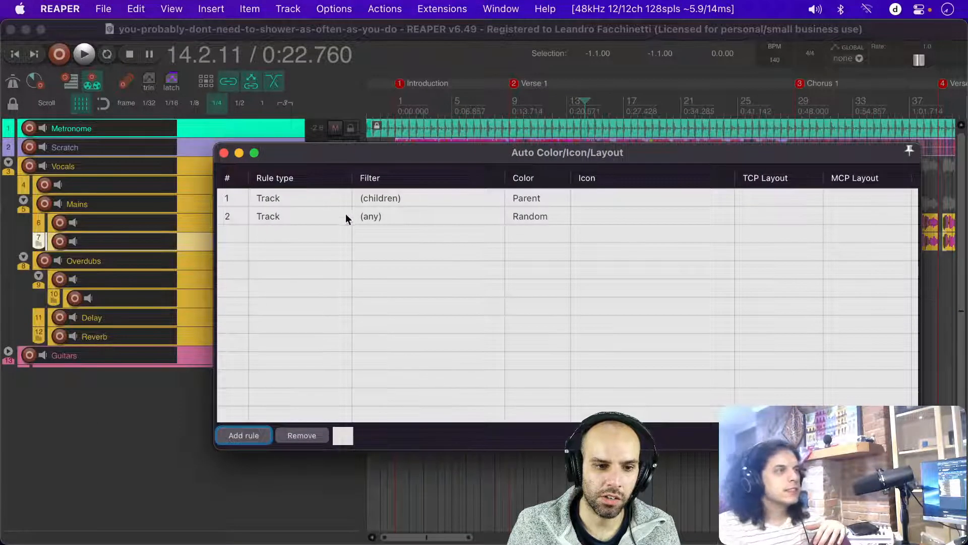
click(223, 152)
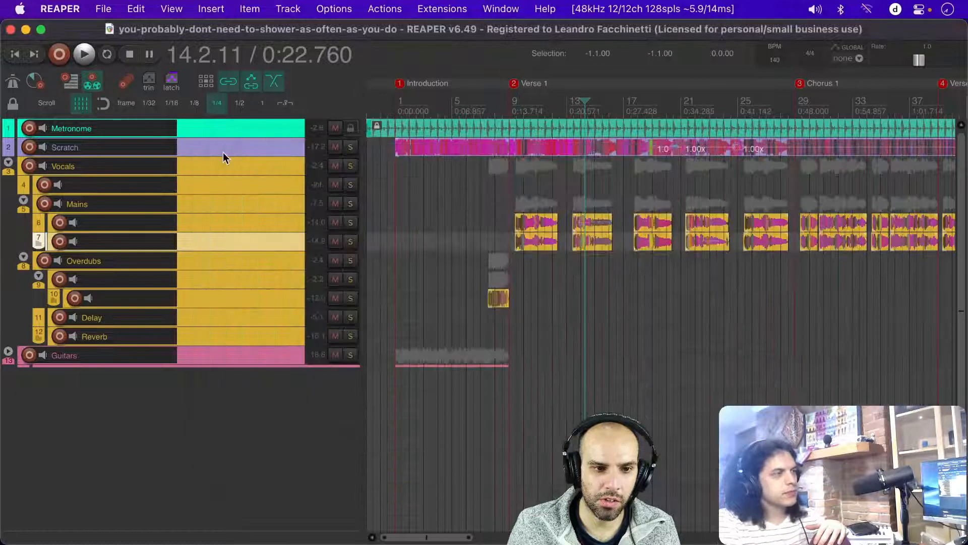
click(214, 404)
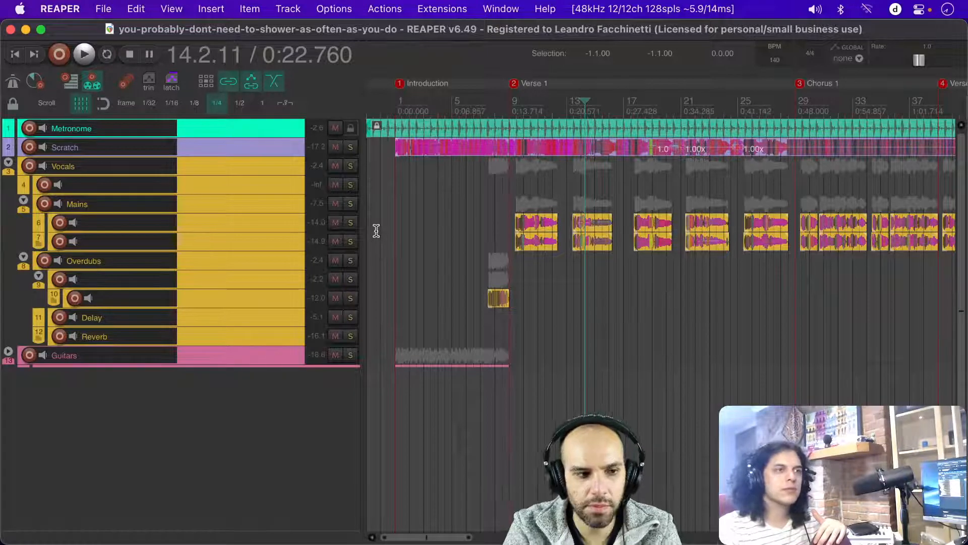
Step: Try a different shared color on the Mains track and its two child tracks, and undo the change
click(195, 202)
shift+click(197, 238)
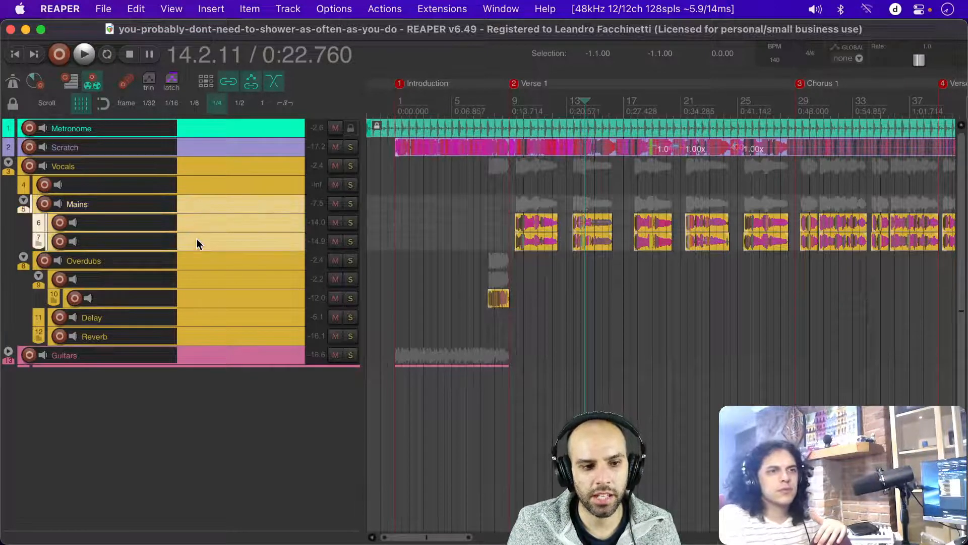
key(c)
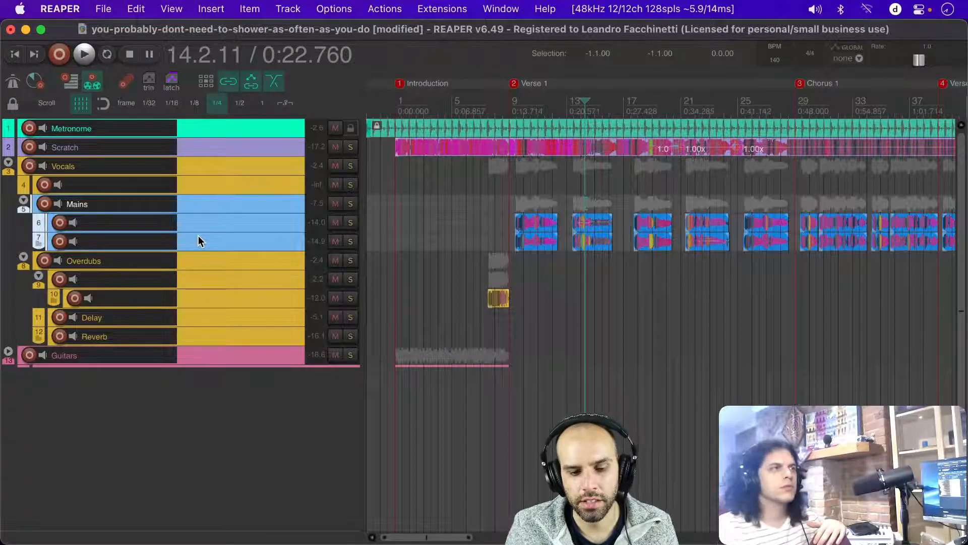
key(super+z)
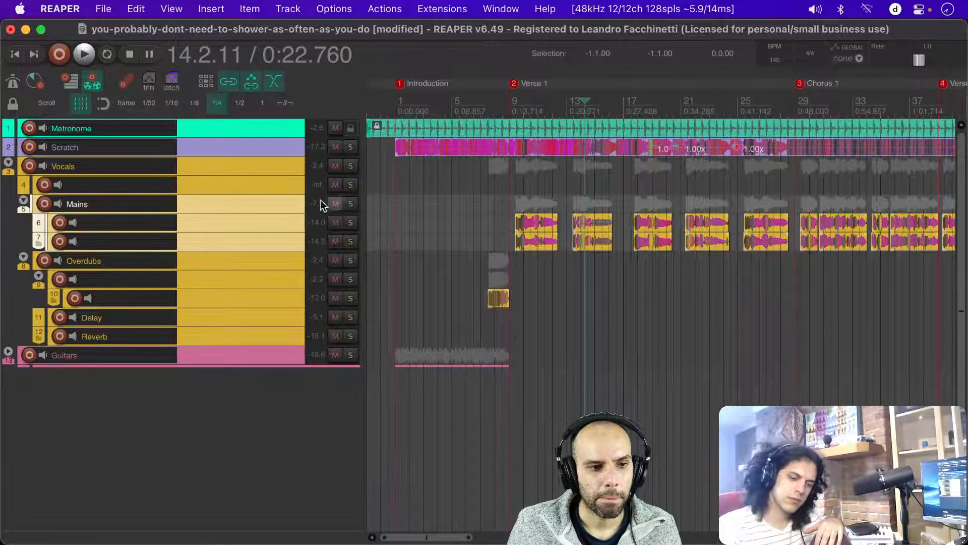
Step: Insert a new track below Metronome and cycle it repeatedly through random colors
click(219, 129)
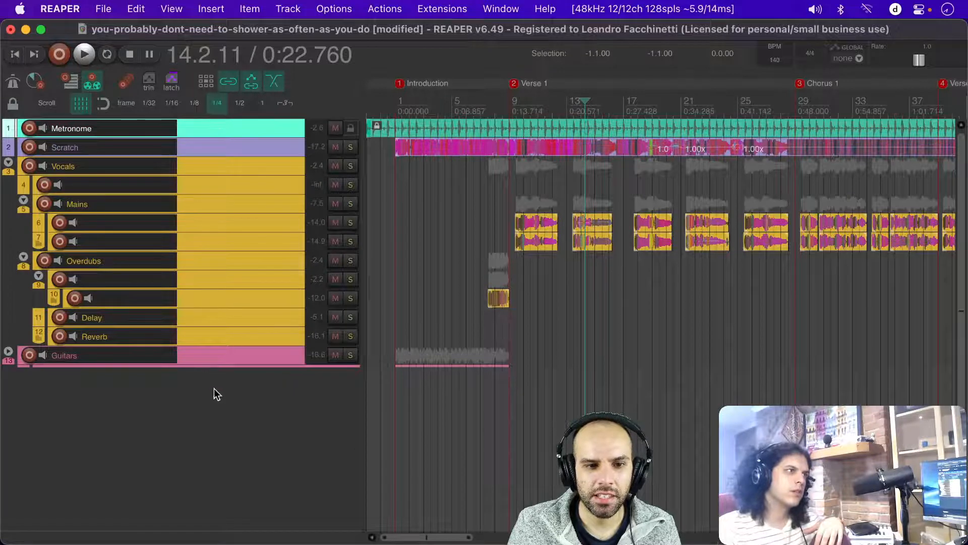
key(super+t)
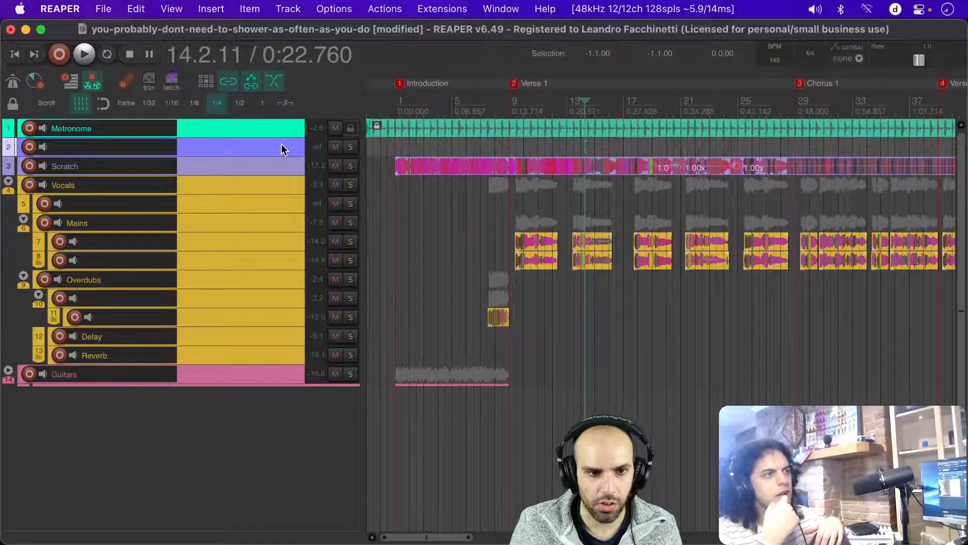
key(c)
key(c)
key(c)
key(c)
key(c)
key(c)
key(c)
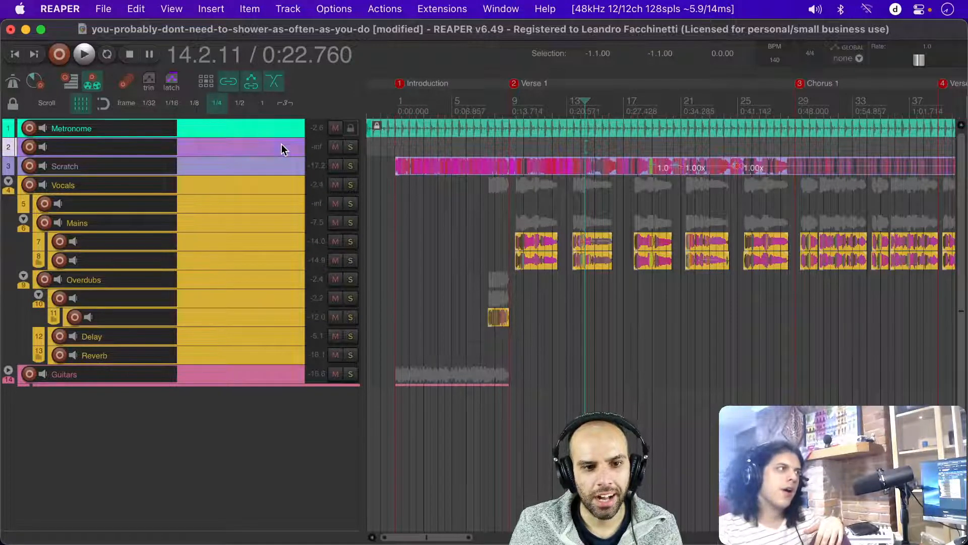
key(c)
key(c)
key(c)
key(c)
key(c)
key(c)
key(c)
key(c)
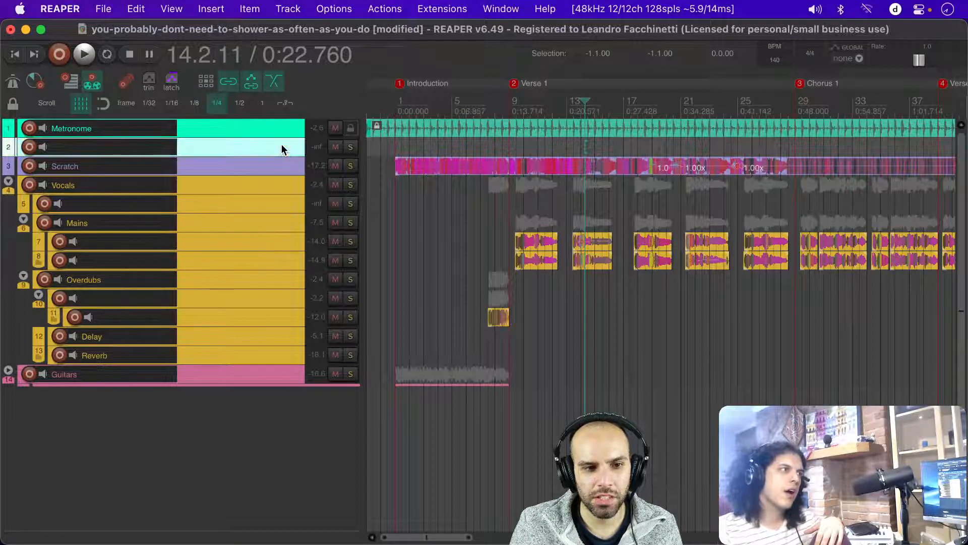
key(c)
key(c)
key(c)
key(c)
key(c)
key(c)
key(c)
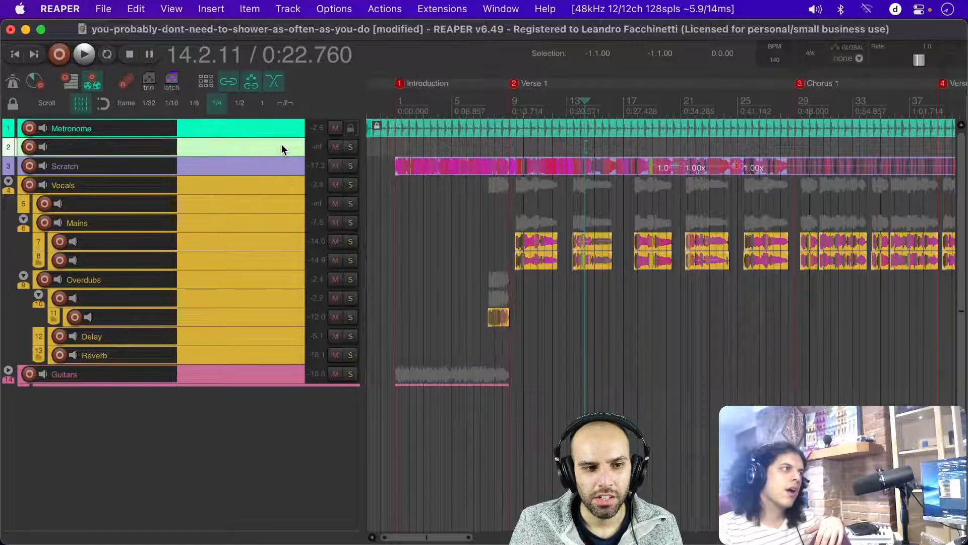
key(c)
key(c)
key(c)
key(c)
key(c)
key(c)
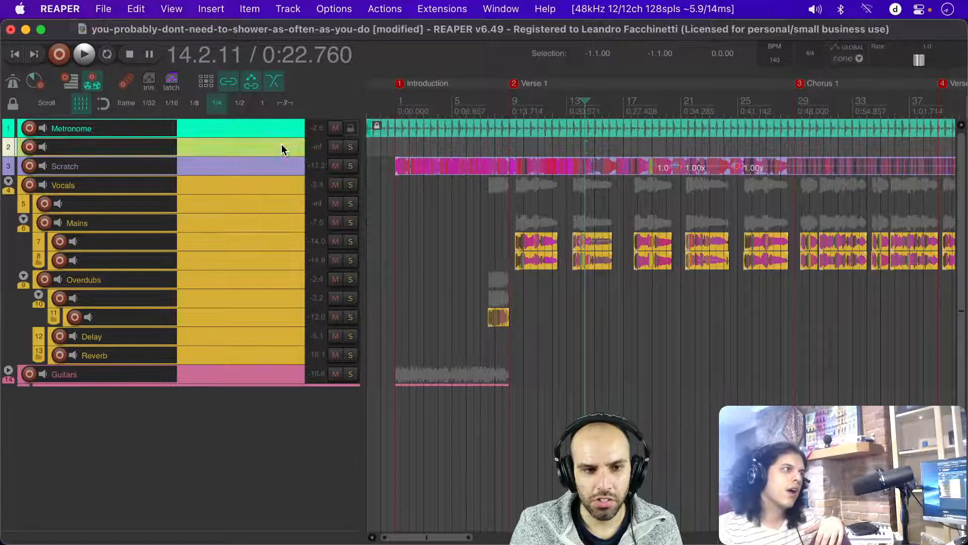
key(c)
key(c)
key(c)
key(c)
key(c)
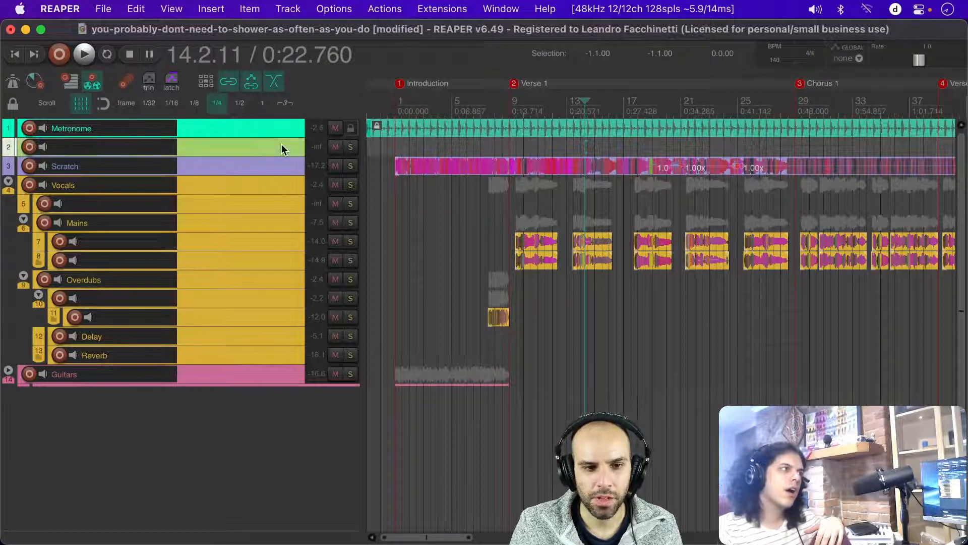
key(c)
key(c)
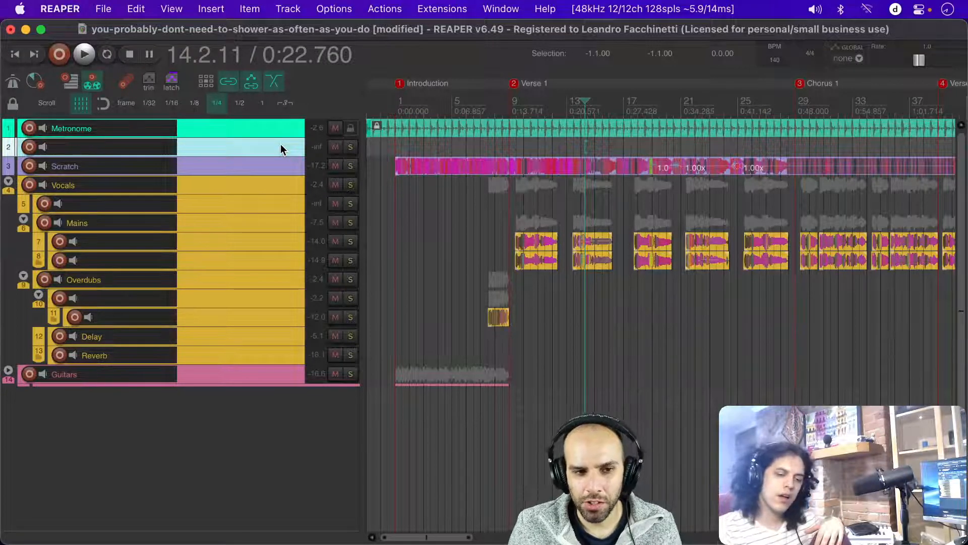
Step: Delete the unnamed test track below Metronome
click(210, 479)
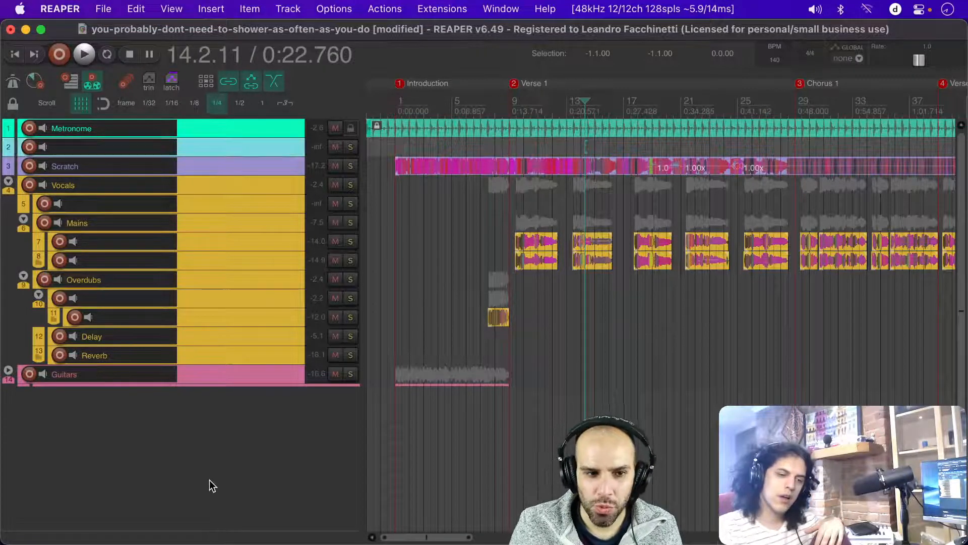
click(250, 147)
key(Delete)
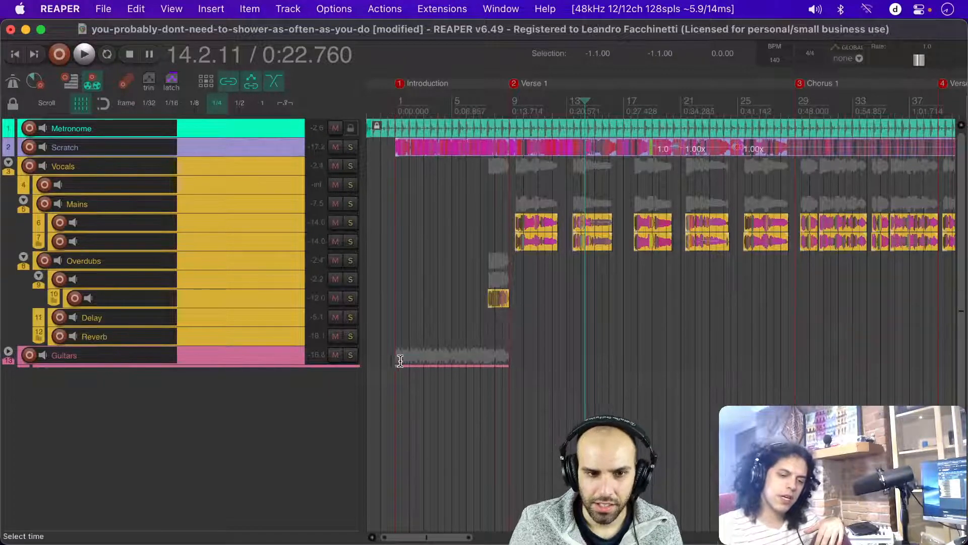
Step: Save the project and narrow the track control area to give the arrangement more room
key(super+s)
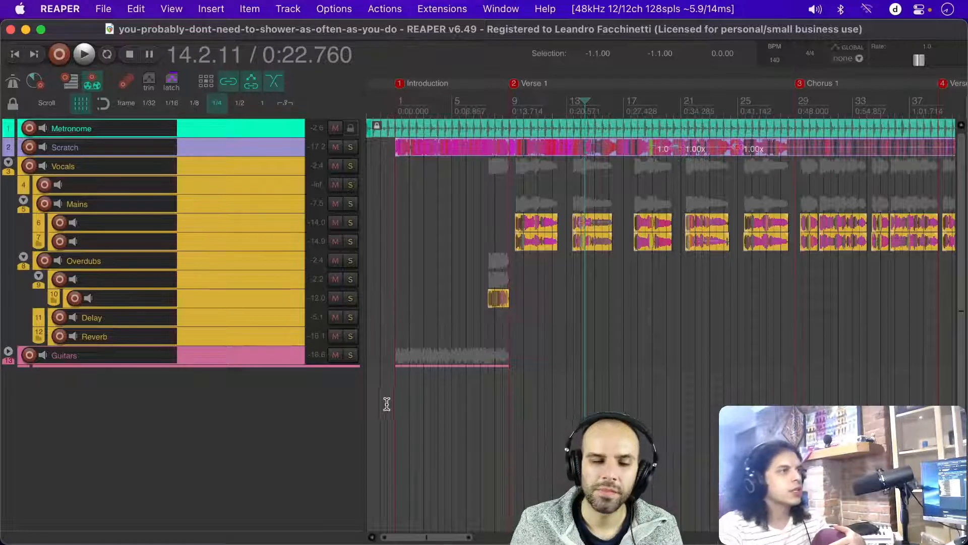
drag(362, 404, 297, 402)
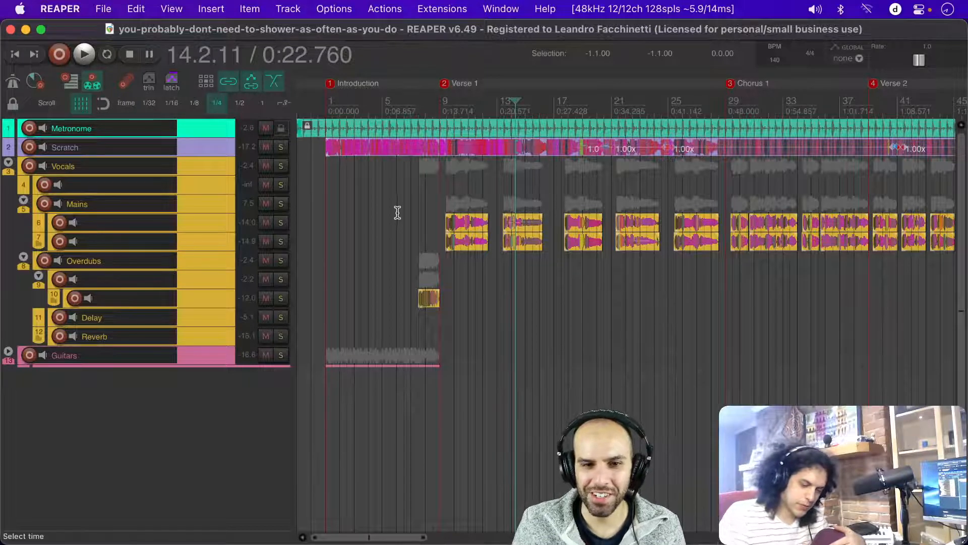
ctrl+alt+scroll(400, 233, up, 3)
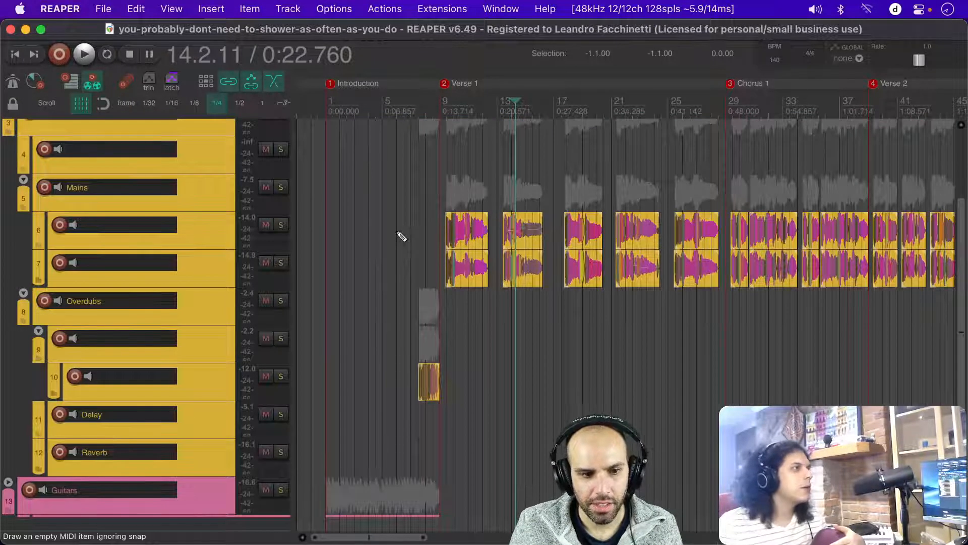
ctrl+alt+scroll(402, 237, down, 3)
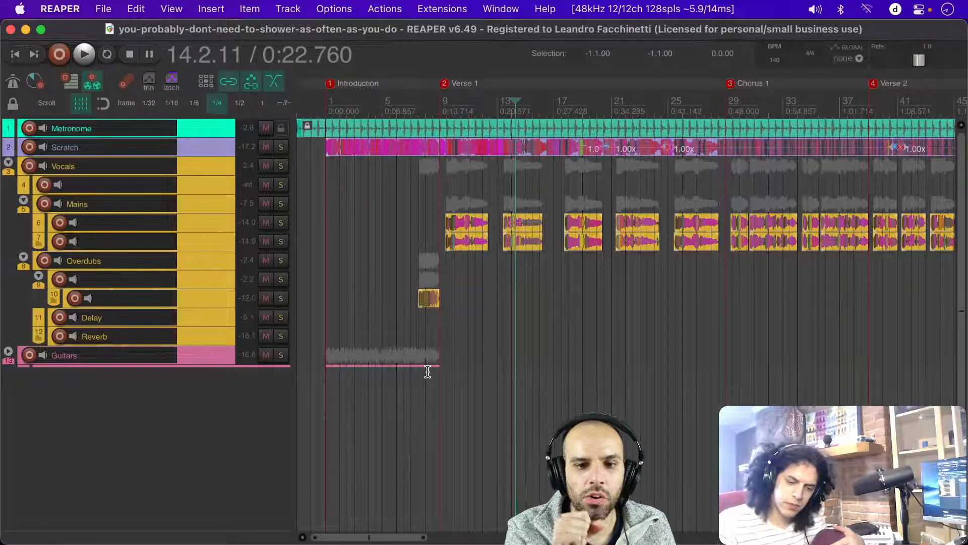
Step: Solo the Mains track and listen to the main vocals from the start of Verse 1
click(283, 203)
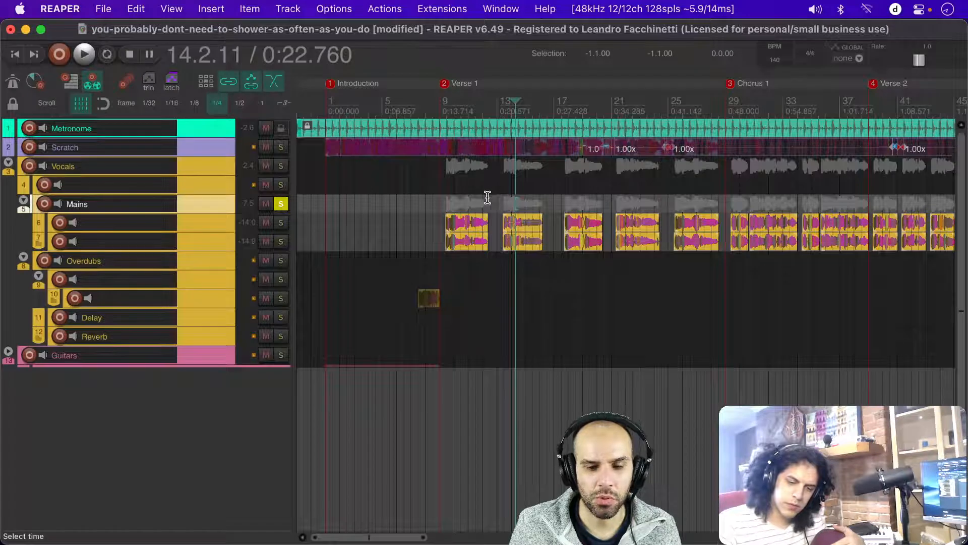
click(445, 200)
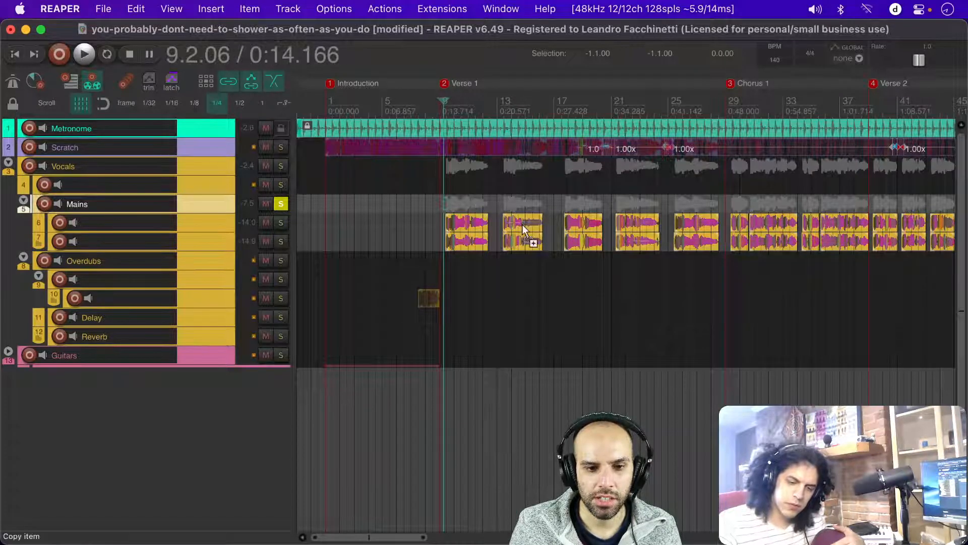
scroll(523, 225, up, 4)
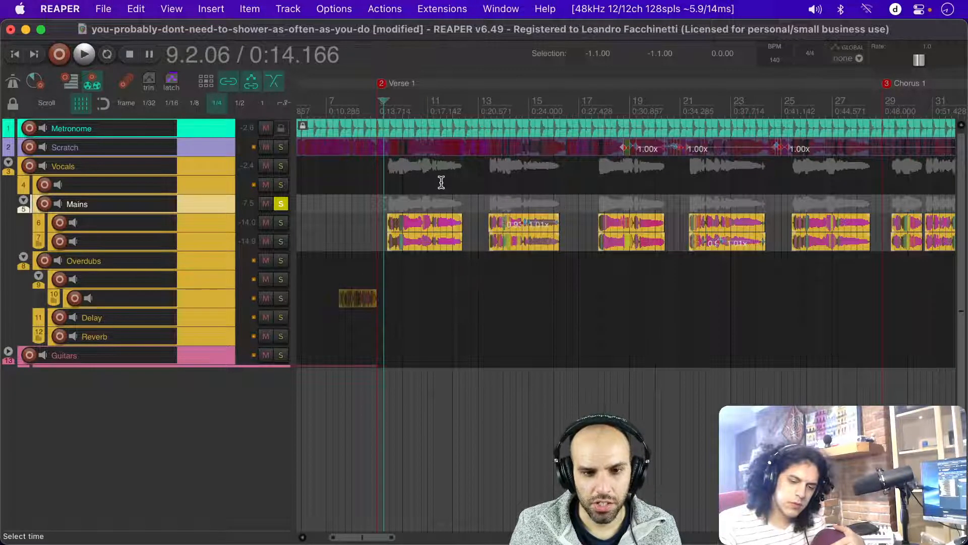
key(space)
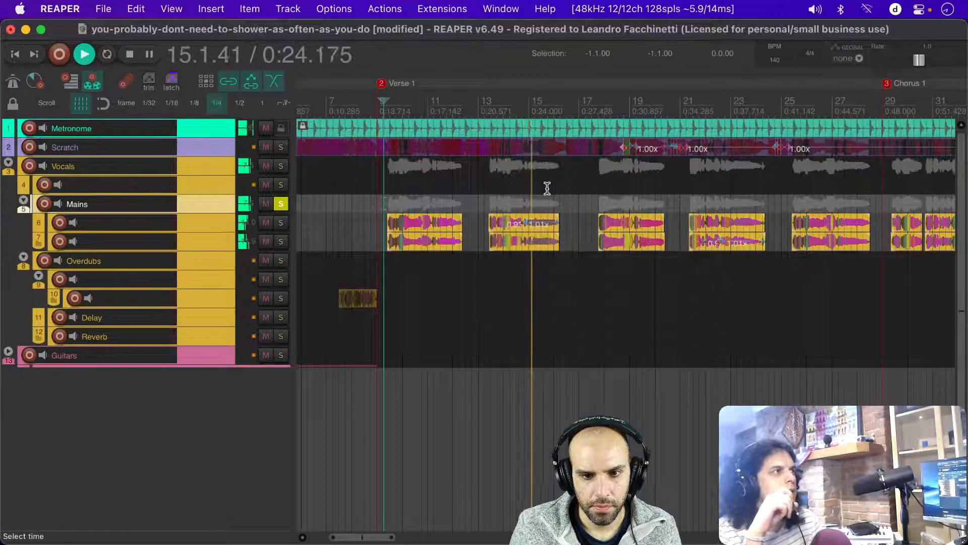
scroll(545, 188, up, 2)
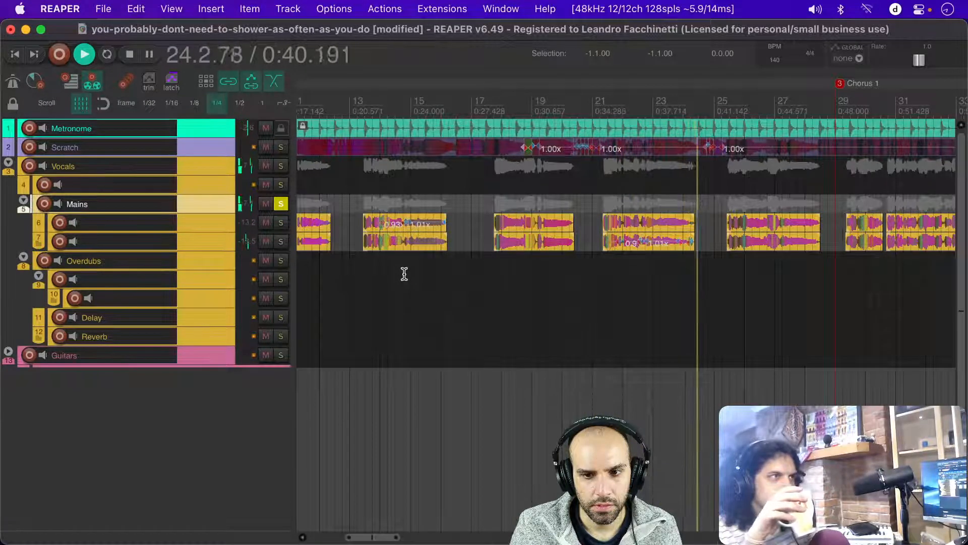
key(space)
Step: Select the second and fourth Verse 1 vocal phrases on both child tracks of Mains
drag(394, 197, 434, 257)
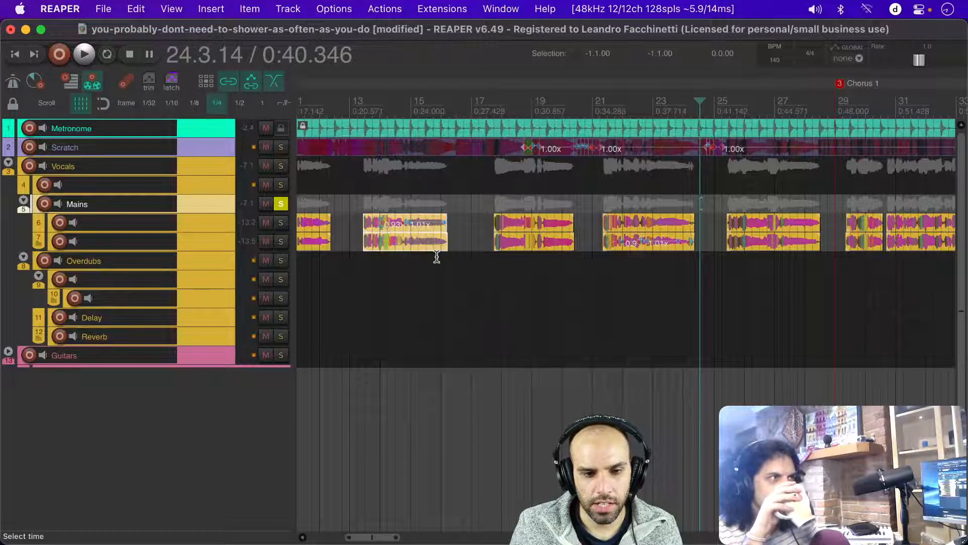
drag(627, 201, 684, 276)
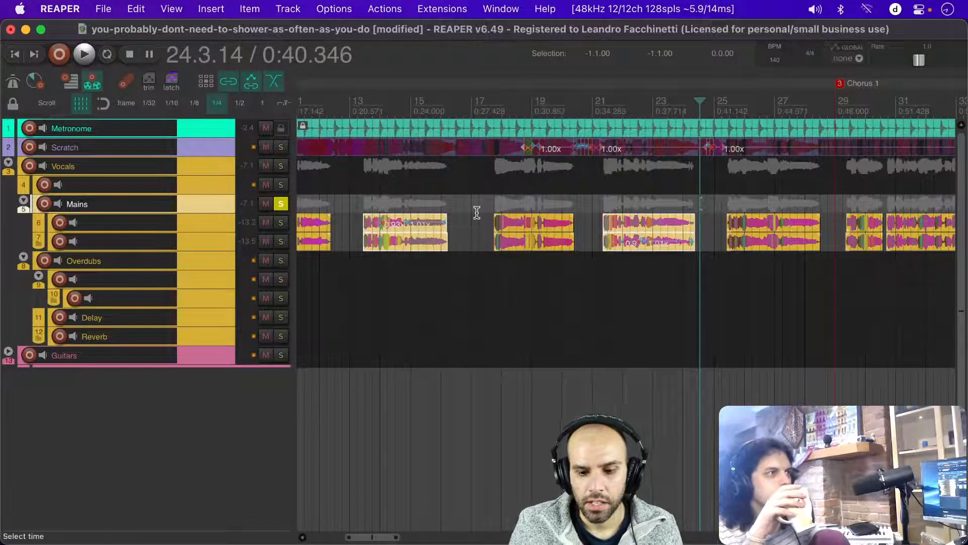
scroll(386, 188, down, 1)
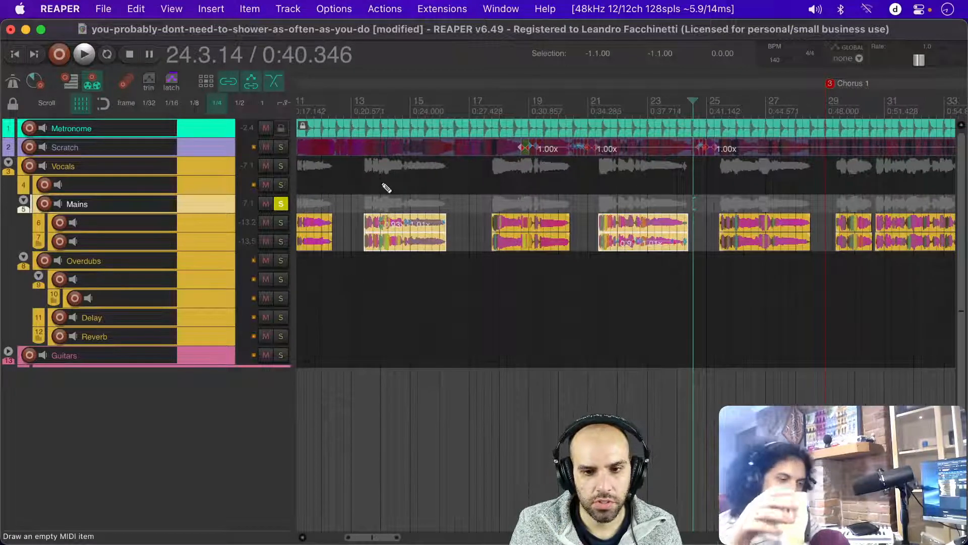
Step: Unsolo the Mains track and save the project
click(280, 204)
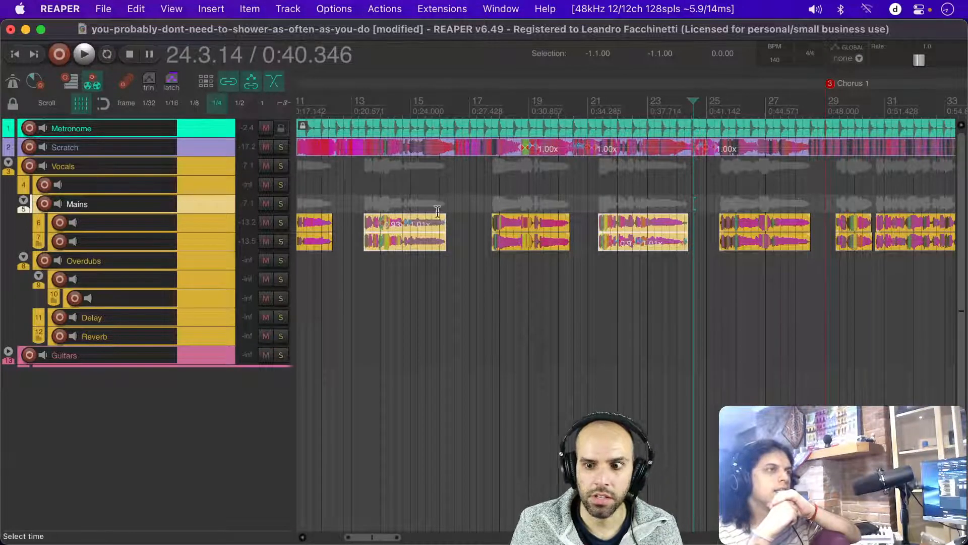
scroll(441, 216, down, 4)
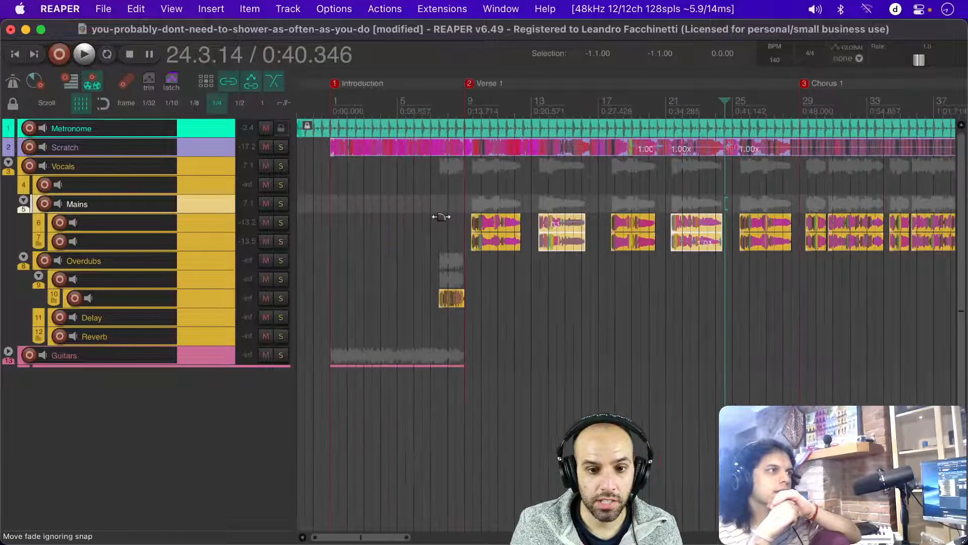
key(super+s)
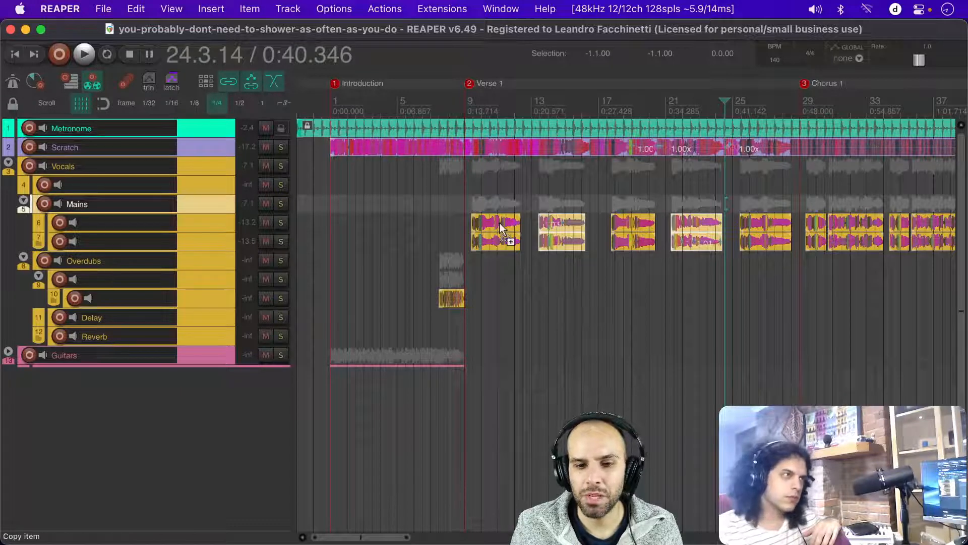
Step: Select all the vocal items on both child tracks of Mains across the whole song
scroll(500, 223, up, 5)
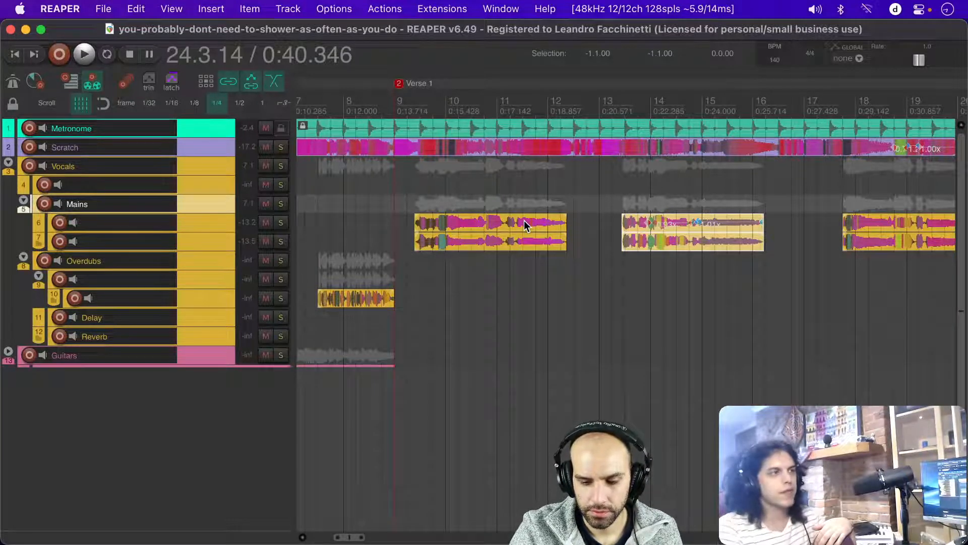
scroll(503, 212, down, 3)
scroll(502, 212, down, 5)
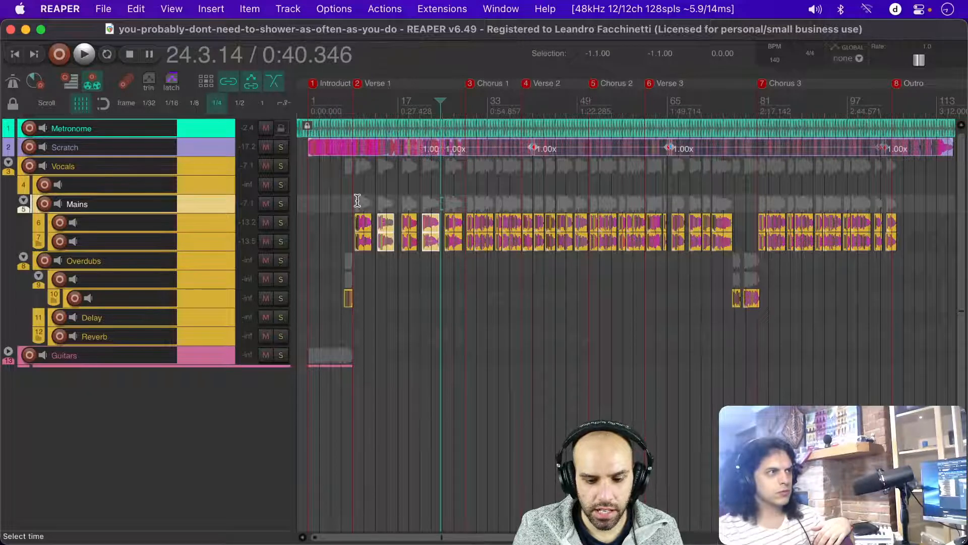
drag(360, 196, 626, 260)
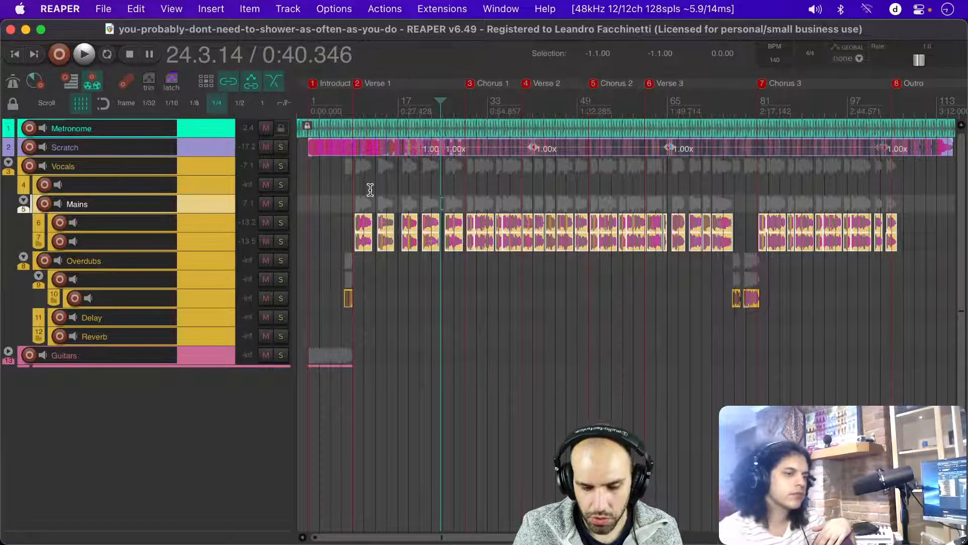
Step: Open the SWS Loudness tool and analyze the selected vocal items
click(454, 6)
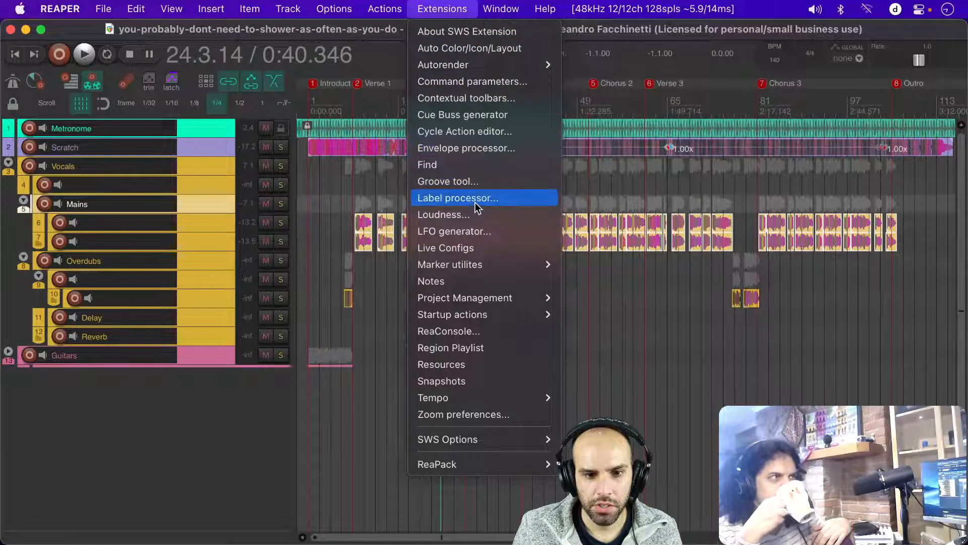
click(467, 216)
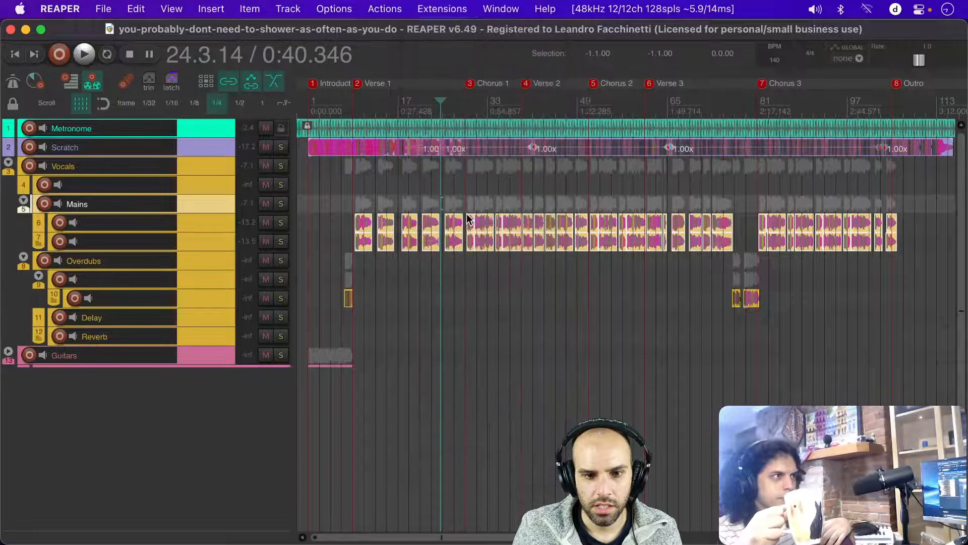
drag(584, 106, 425, 190)
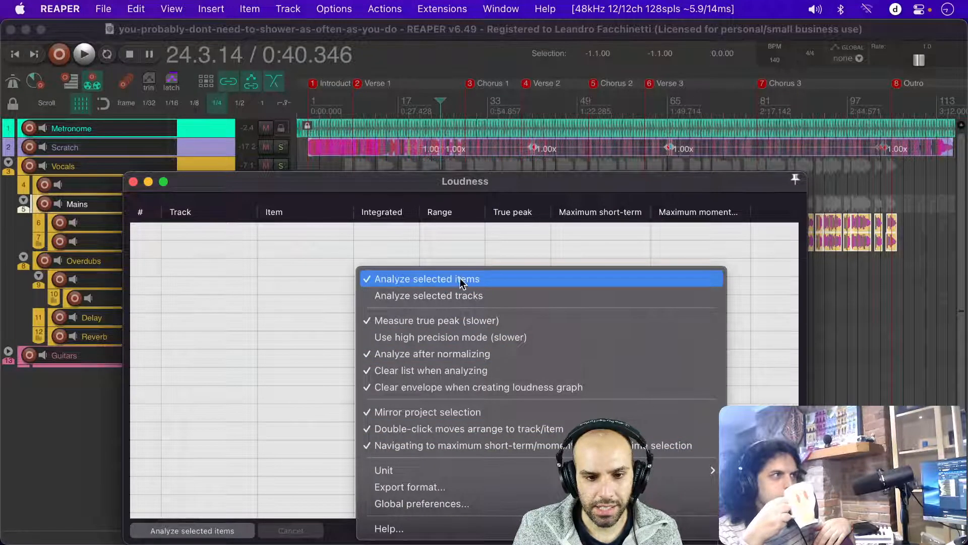
click(250, 456)
click(168, 531)
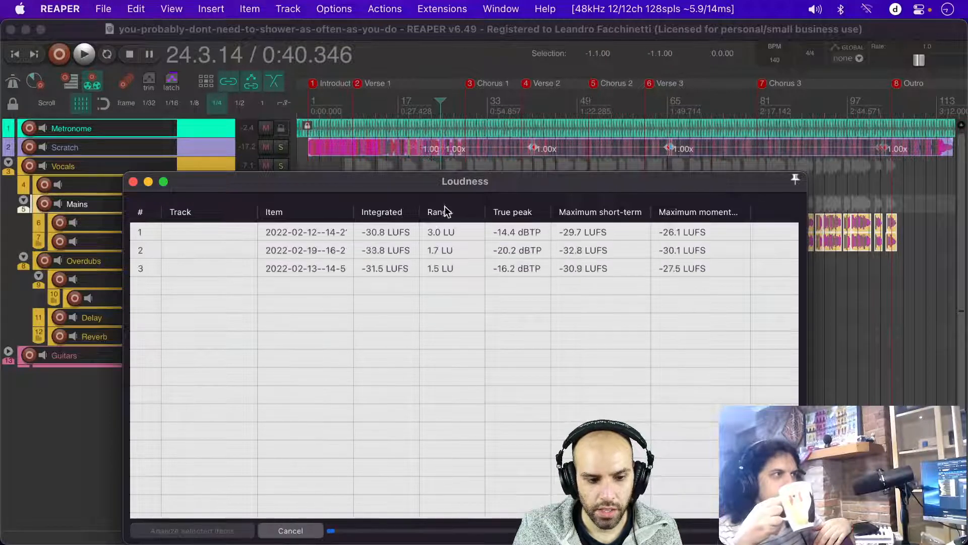
drag(401, 182, 567, 91)
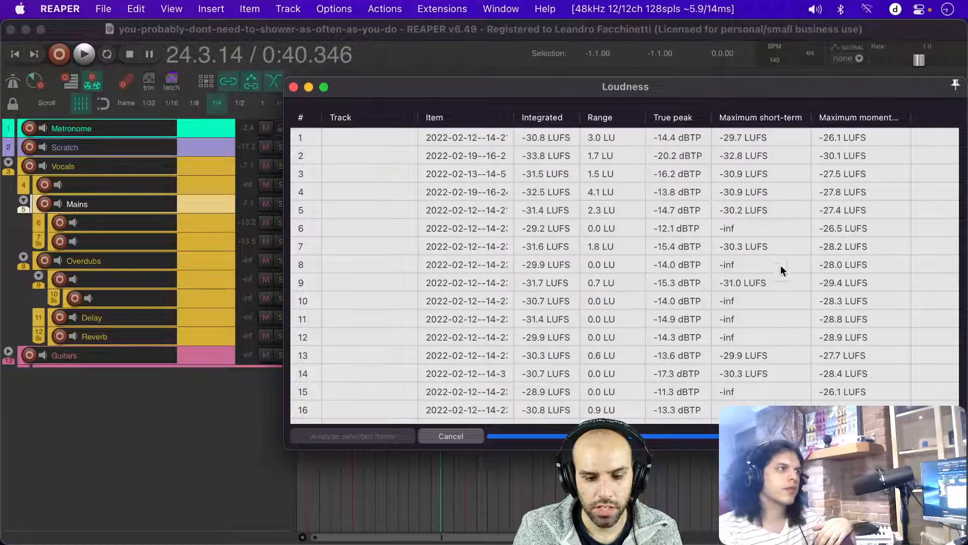
Step: Try to create a momentary loudness graph in the selected envelope for all the analyzed items
drag(680, 86, 446, 43)
click(264, 151)
key(super+a)
right_click(264, 151)
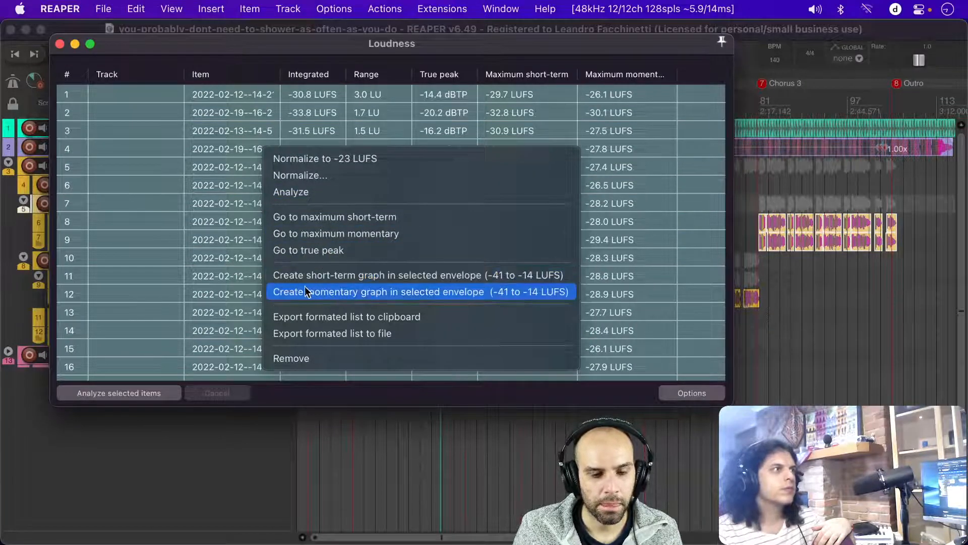
click(407, 292)
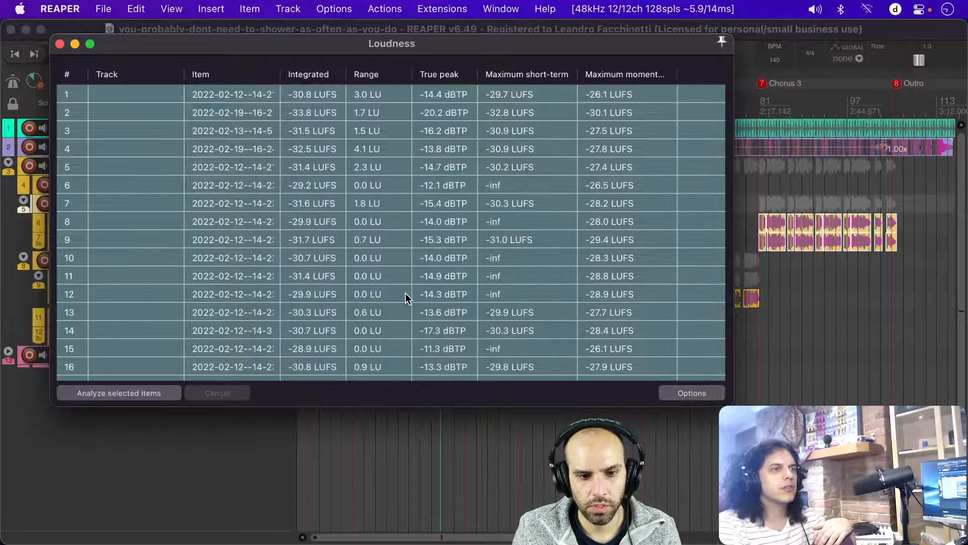
drag(175, 52, 577, 407)
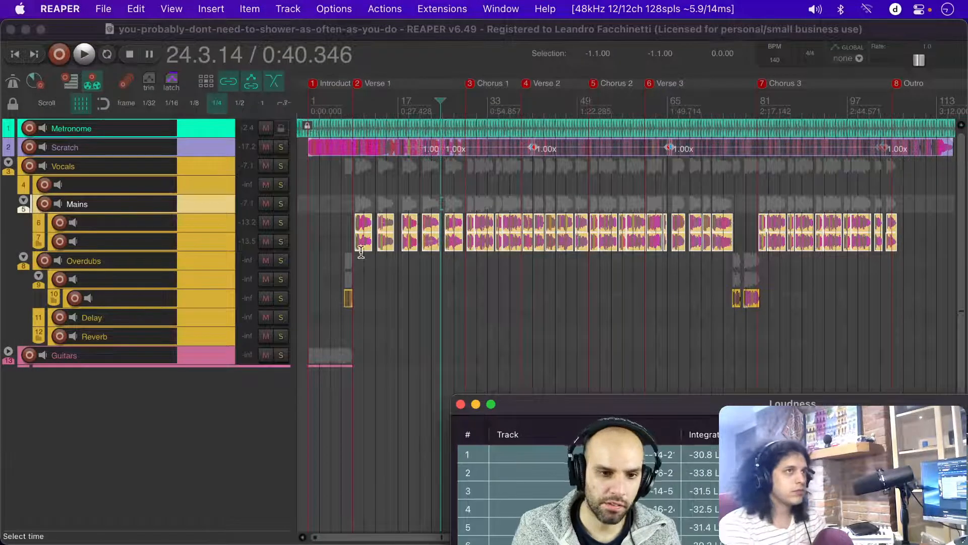
Step: Narrow the track control area slightly and recheck the loudness graph commands for the analyzed items
scroll(366, 257, up, 8)
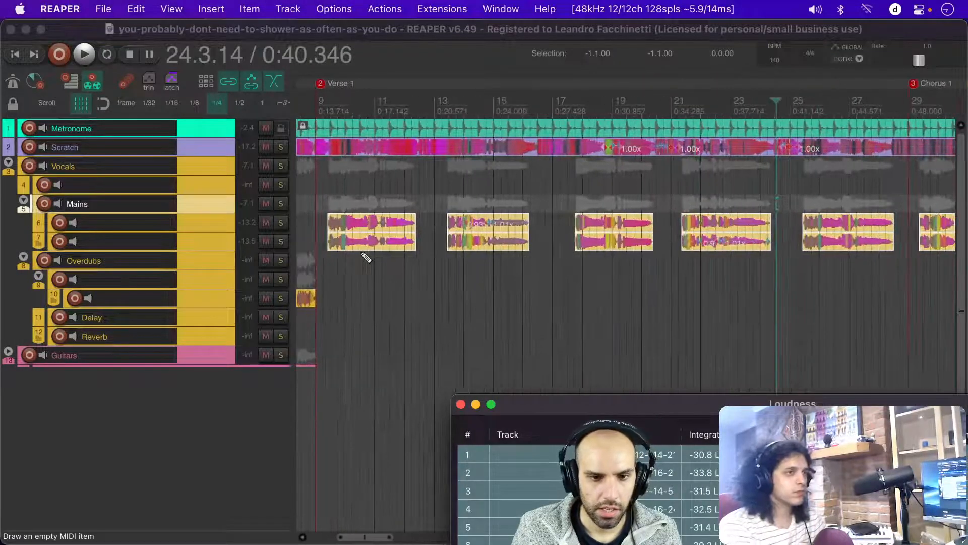
drag(293, 244, 277, 252)
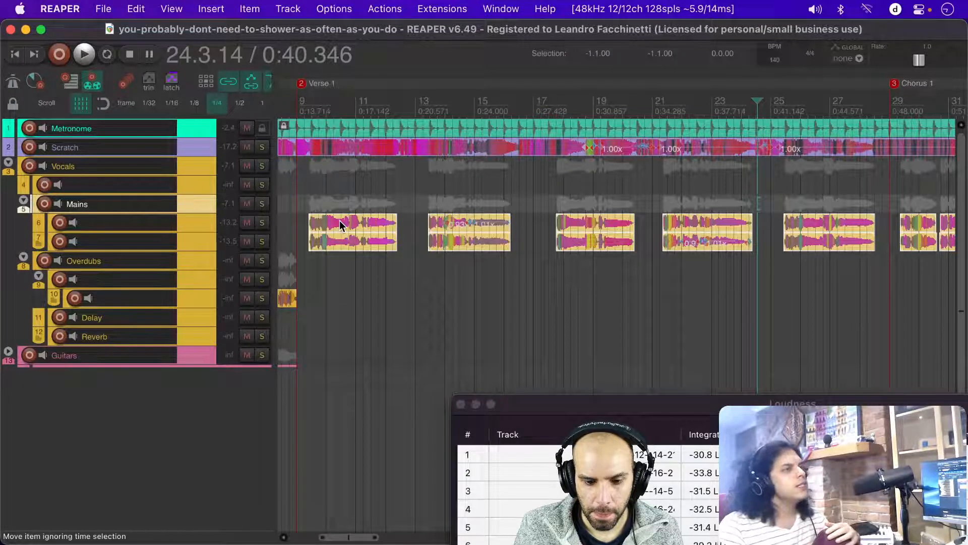
drag(659, 406, 433, 213)
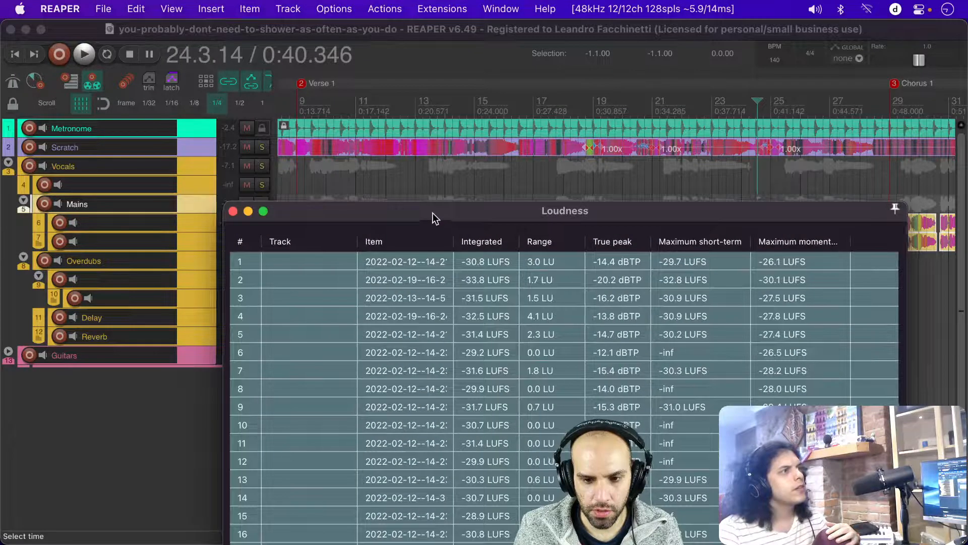
right_click(414, 346)
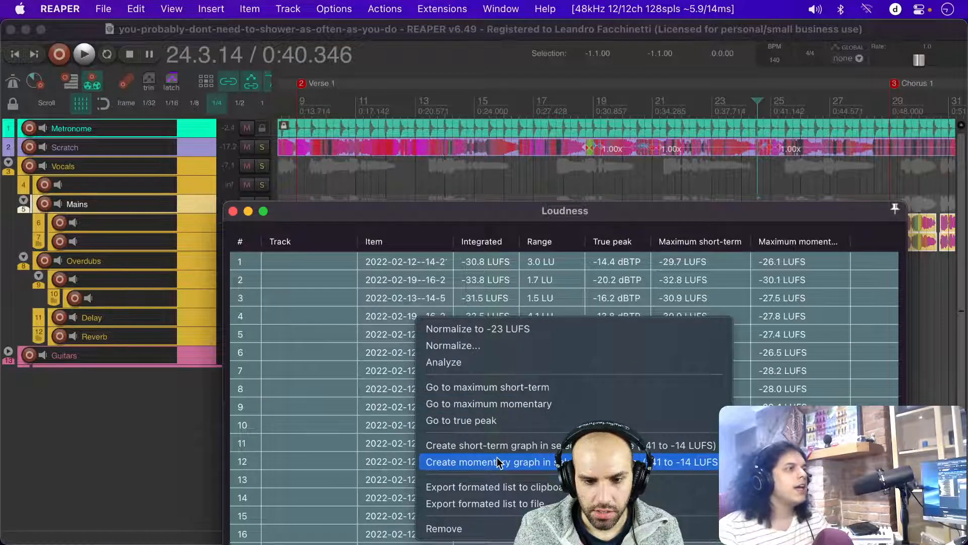
click(294, 212)
drag(298, 213, 461, 425)
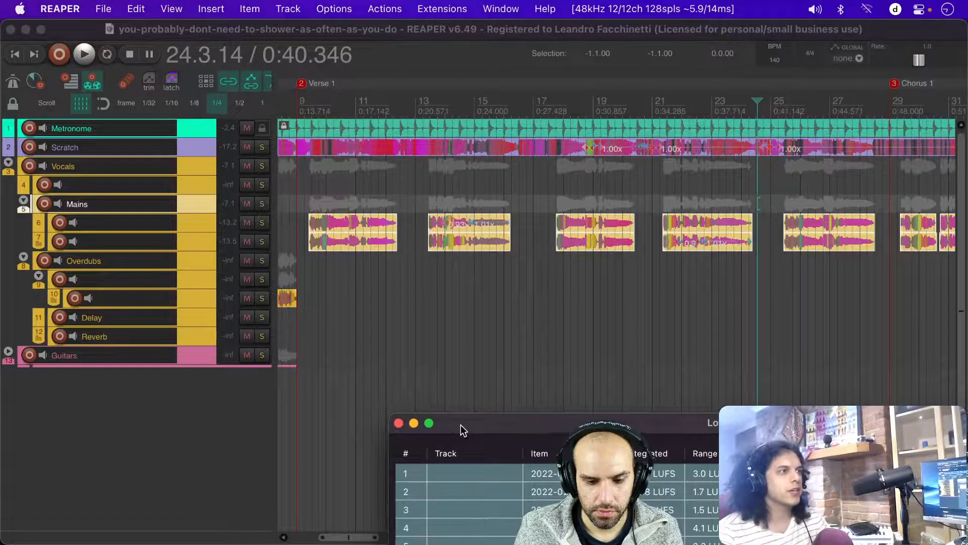
Step: Select both child tracks of Mains and make their pre-FX volume envelopes active
click(204, 226)
shift+click(198, 245)
right_click(198, 228)
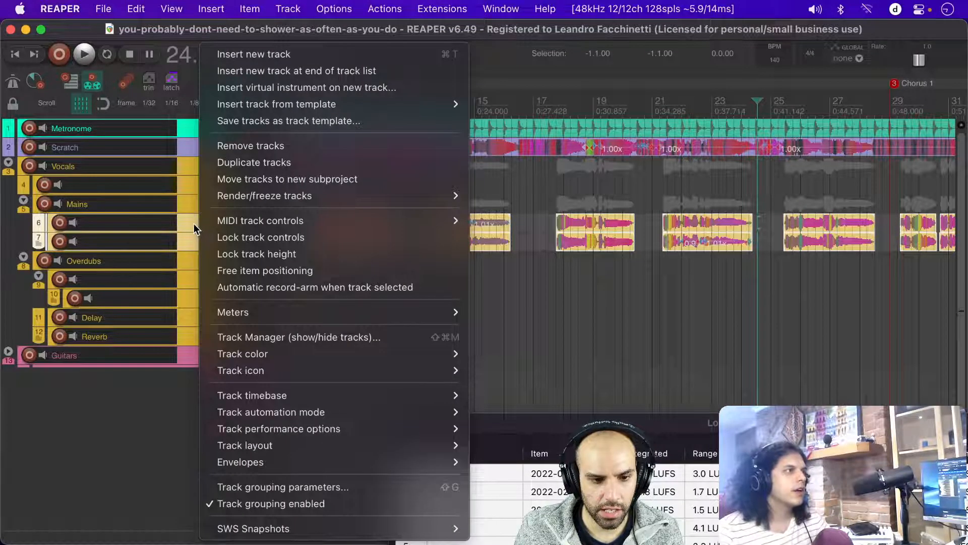
mouse_move(255, 461)
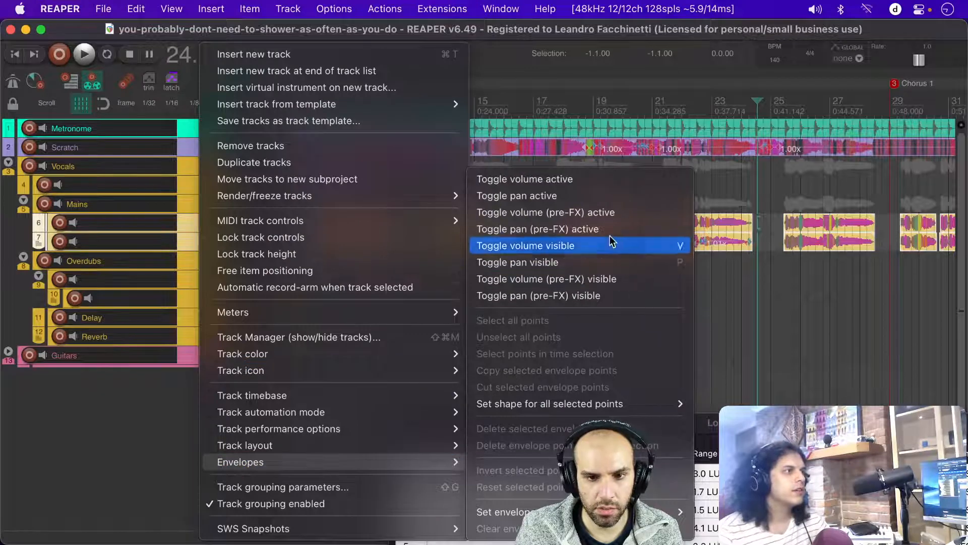
click(559, 212)
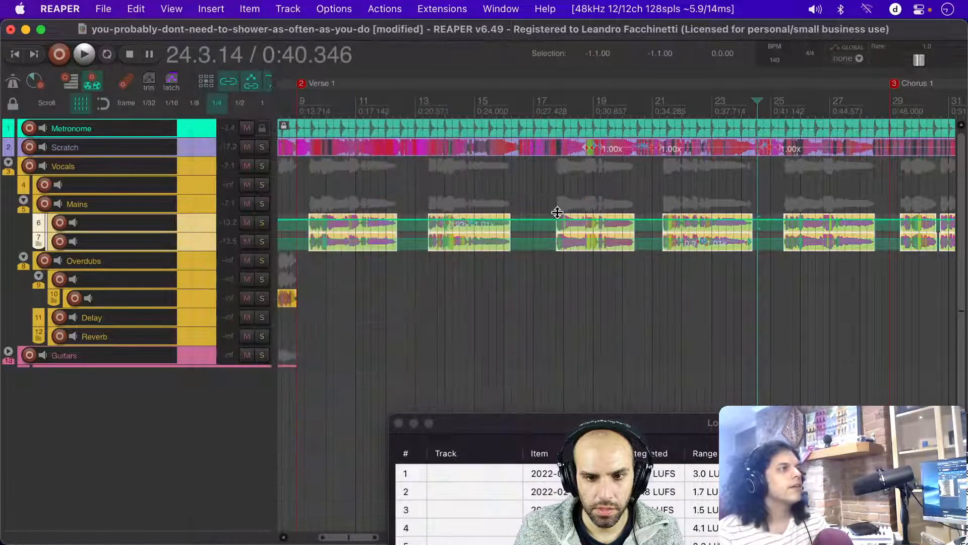
Step: Review the pre-FX volume envelopes across the whole song alongside the loudness results
click(404, 241)
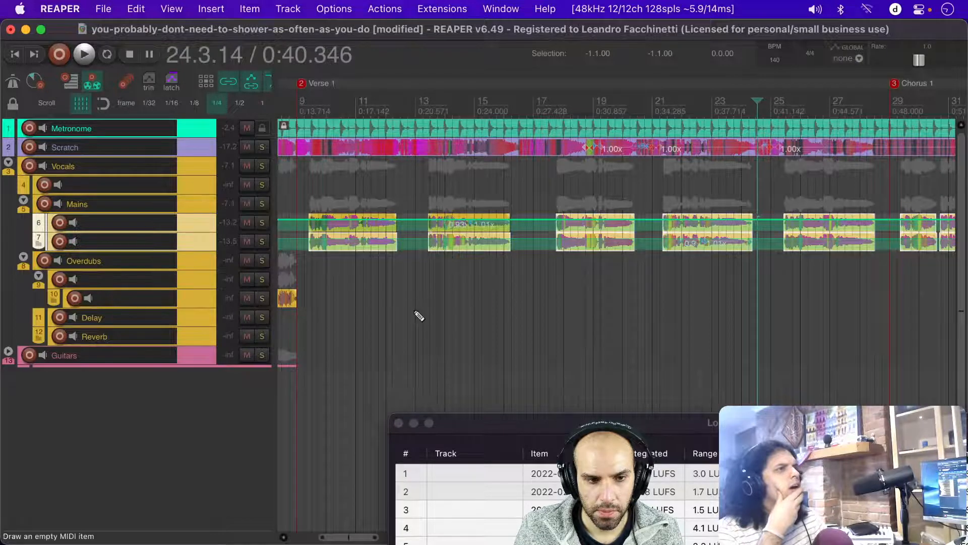
scroll(419, 316, down, 5)
scroll(418, 315, down, 3)
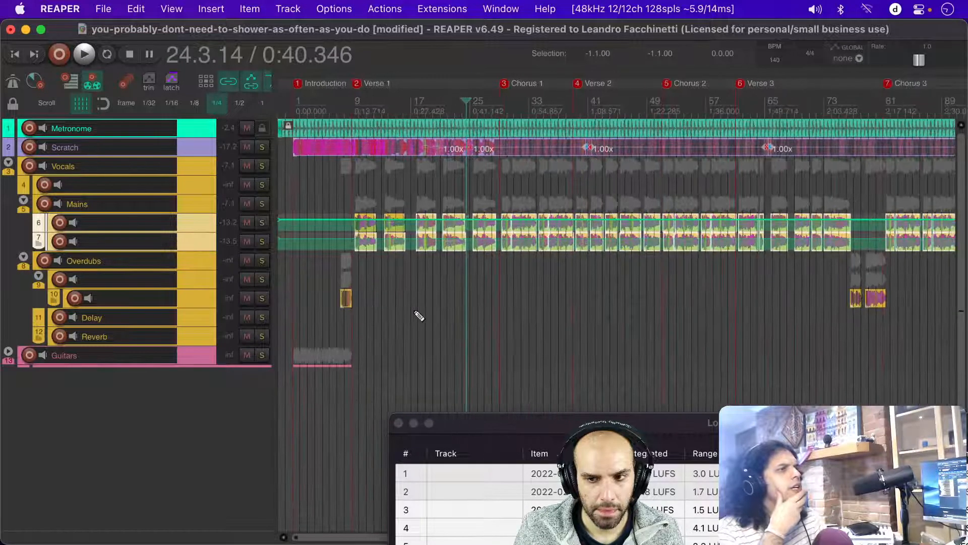
scroll(419, 316, down, 2)
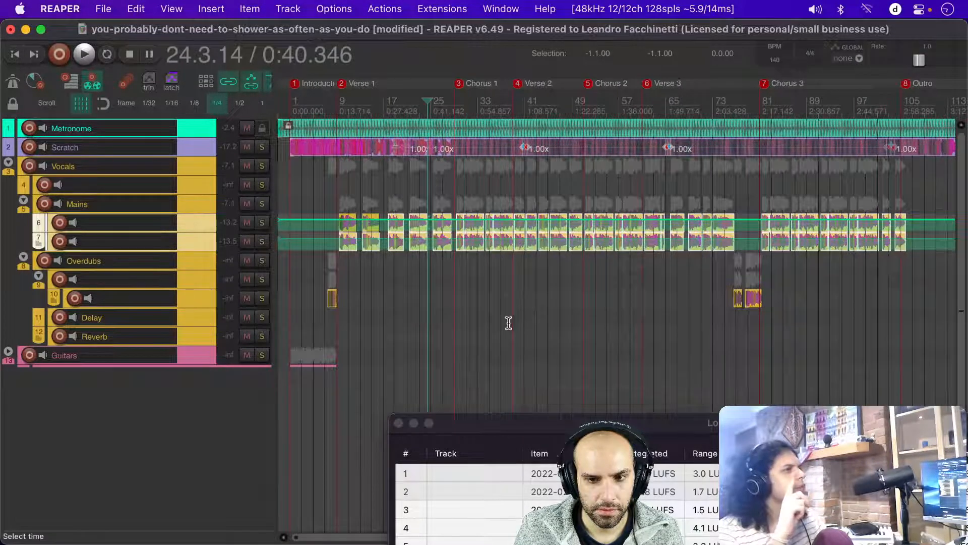
drag(655, 425, 476, 279)
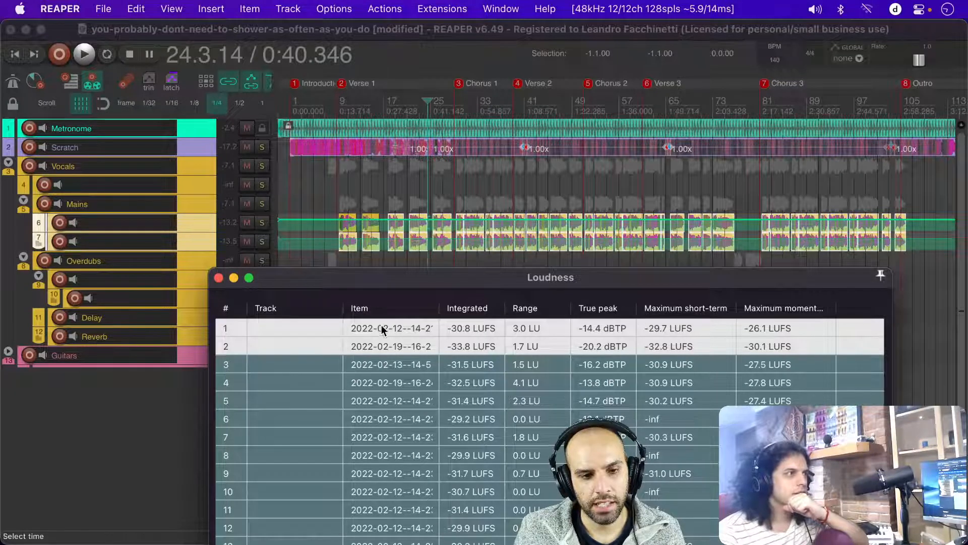
drag(449, 281, 509, 295)
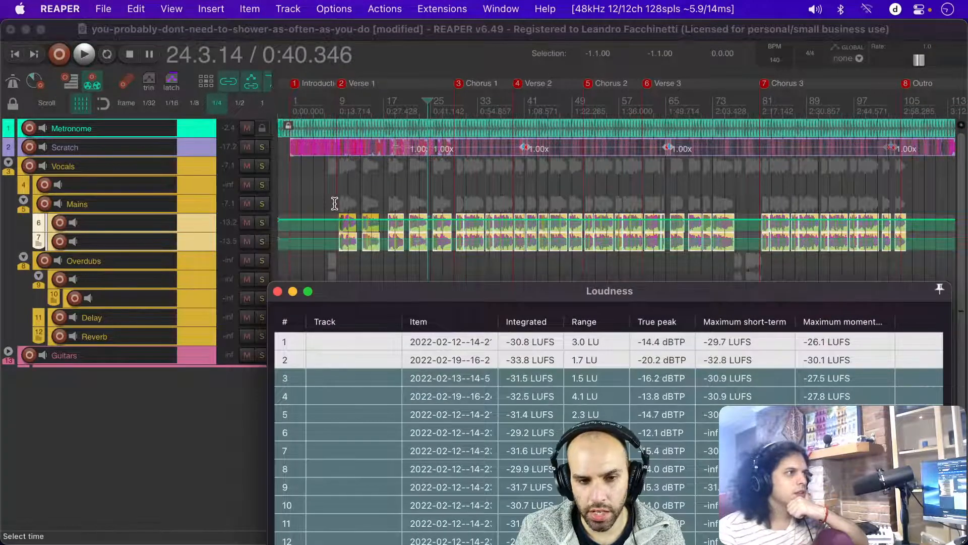
Step: Place the edit cursor on the Mains track just before Verse 1
click(336, 210)
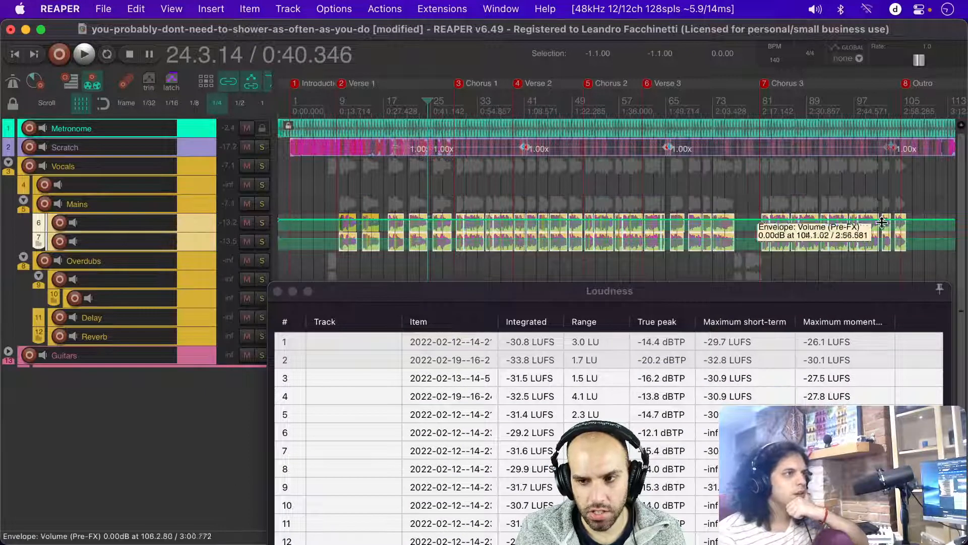
drag(309, 263, 928, 238)
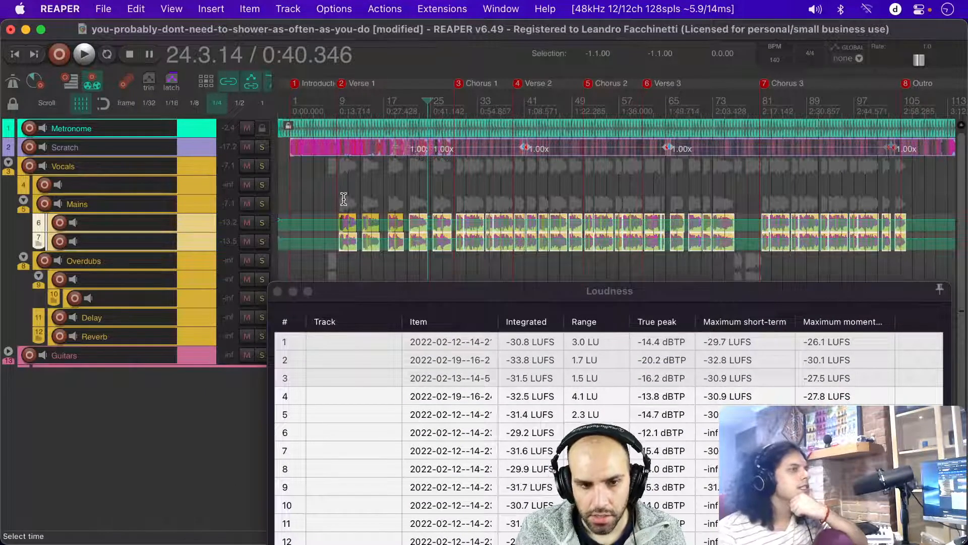
click(343, 198)
click(328, 202)
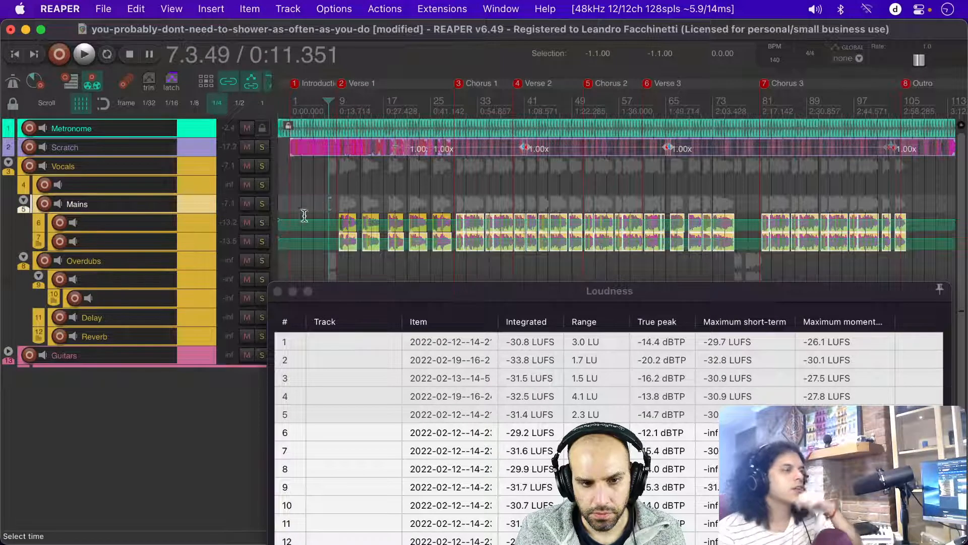
Step: Clear all the loudness results and undo the removal of the two Mains child tracks
click(210, 227)
shift+click(209, 239)
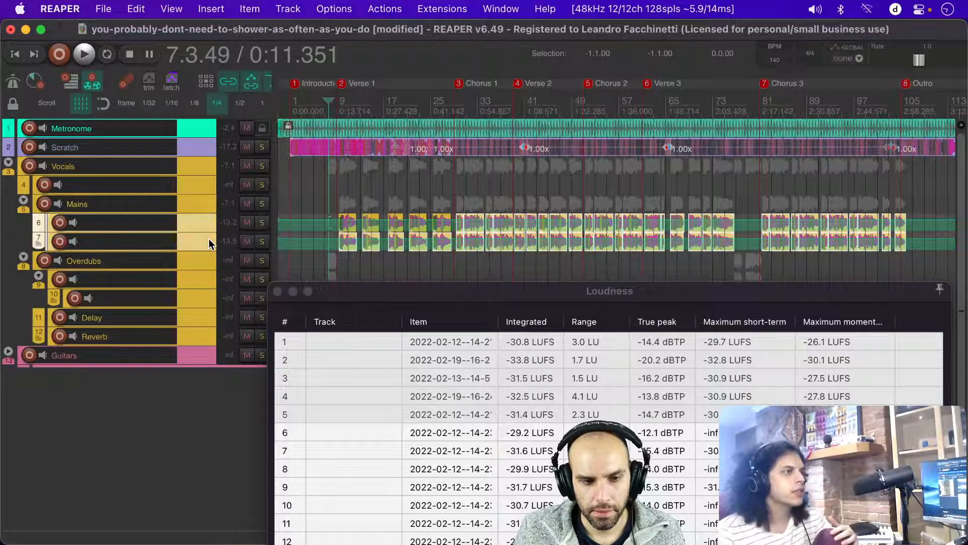
drag(465, 291, 382, 85)
click(337, 159)
key(super+a)
key(Delete)
key(Delete)
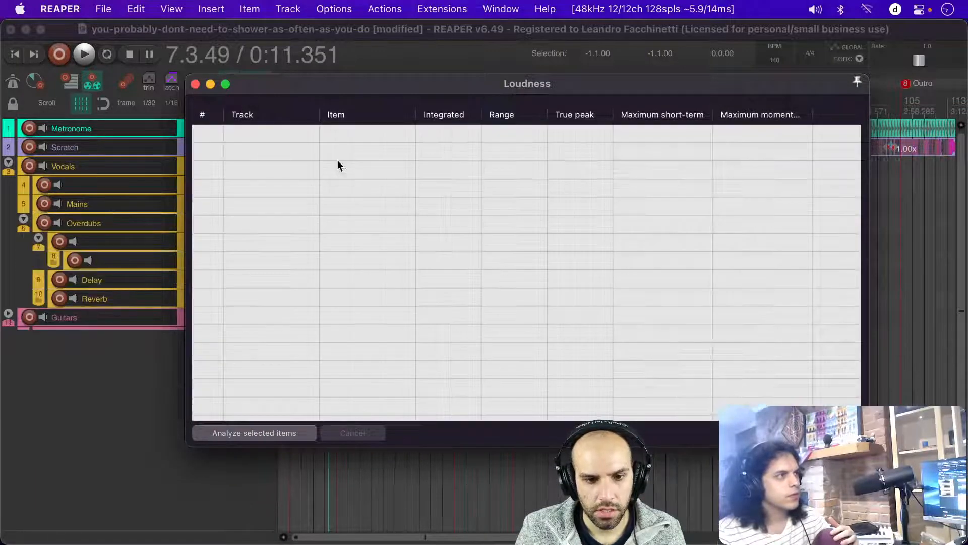
drag(313, 83, 244, 326)
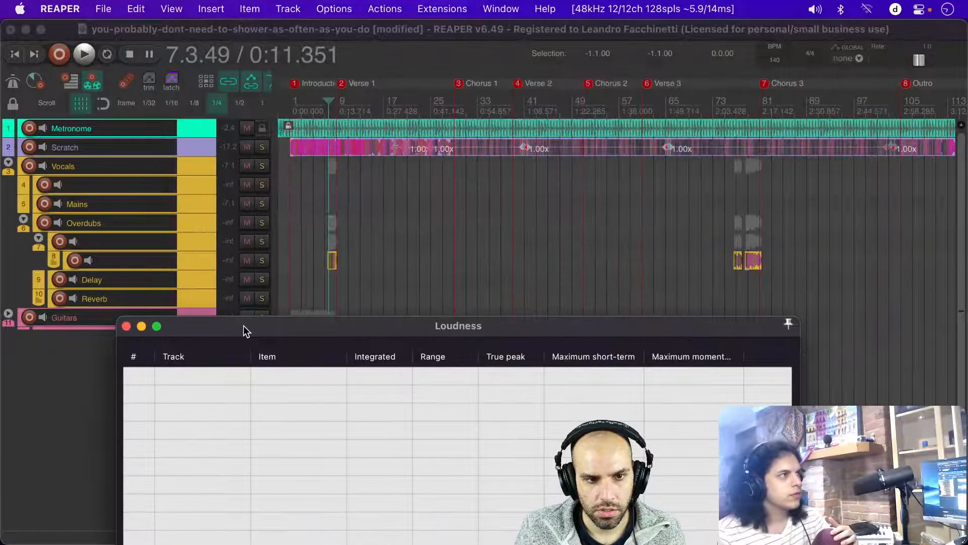
key(super+z)
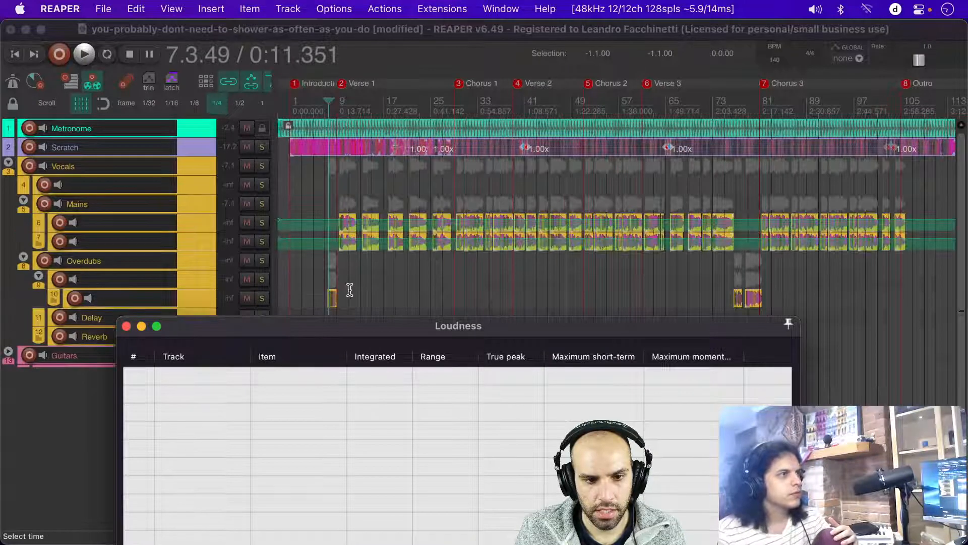
Step: Select both child tracks of Mains and set the Loudness tool to analyze selected tracks
drag(284, 332, 426, 302)
click(331, 204)
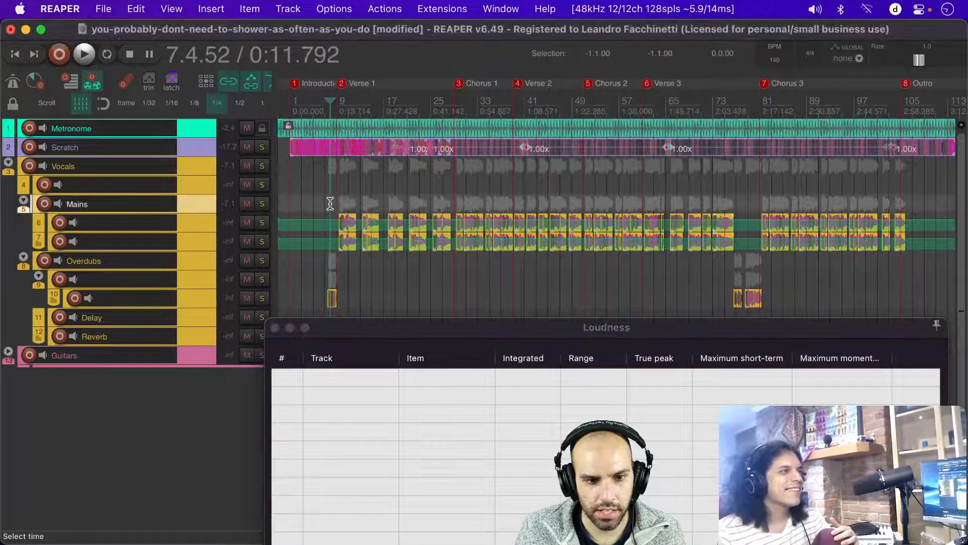
click(194, 226)
shift+click(198, 242)
drag(405, 330, 422, 87)
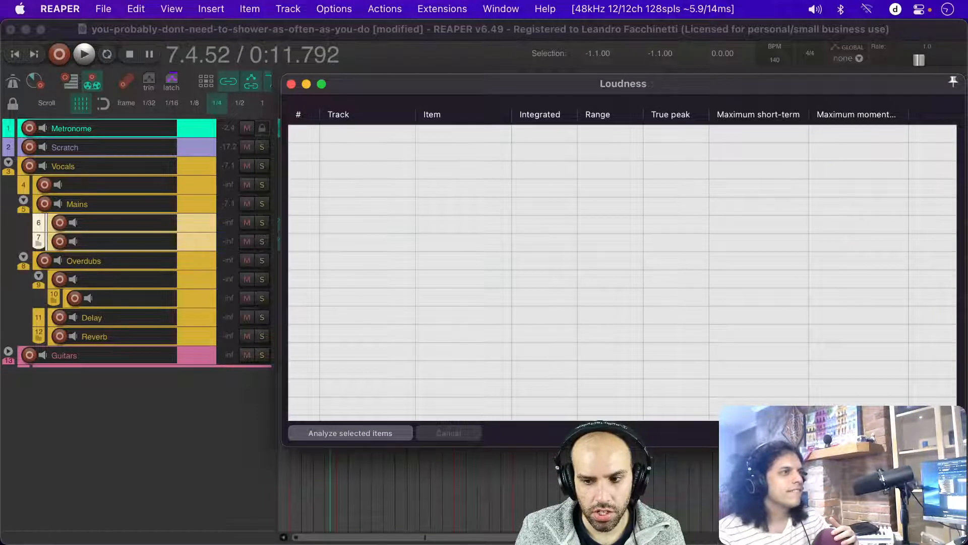
click(922, 433)
click(628, 297)
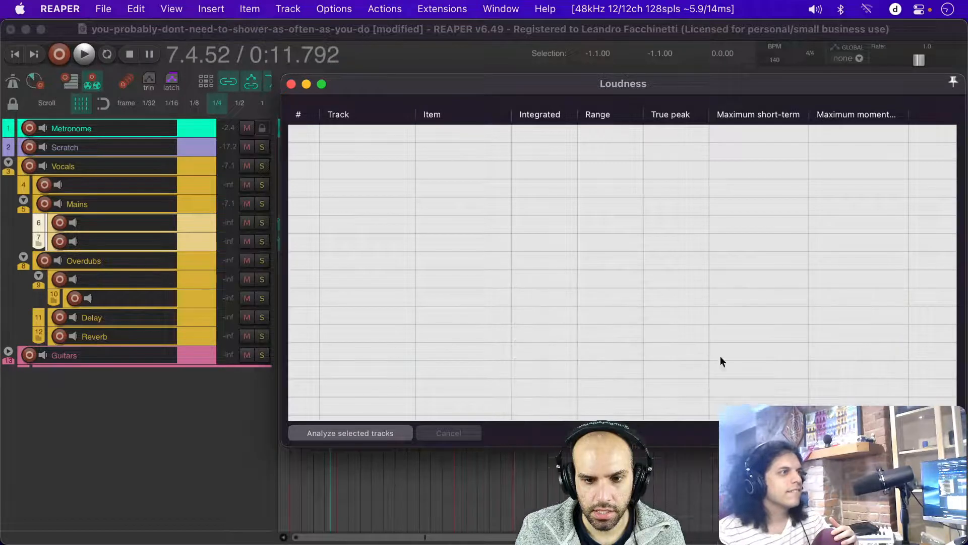
click(922, 433)
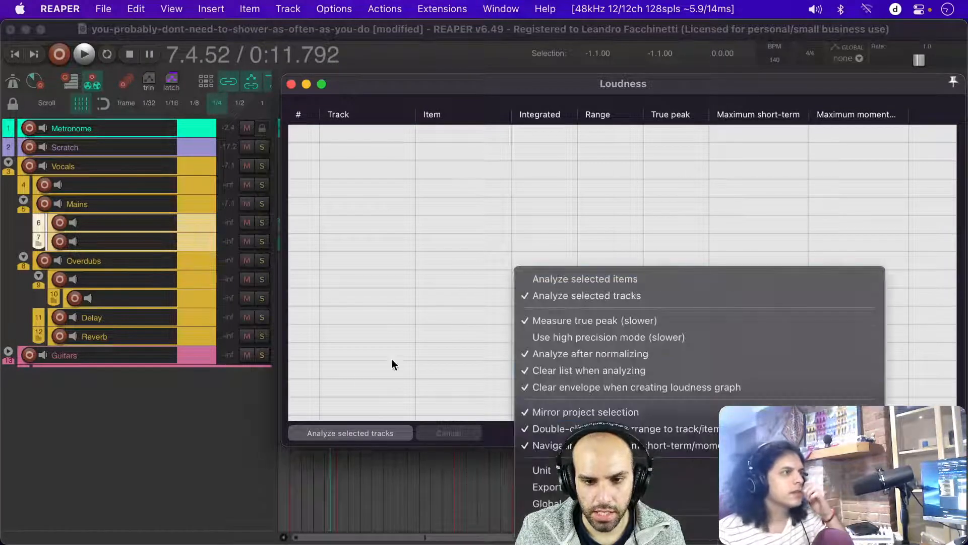
Step: Analyze the loudness of both selected tracks and inspect each result row with its matching Mains child track
click(318, 433)
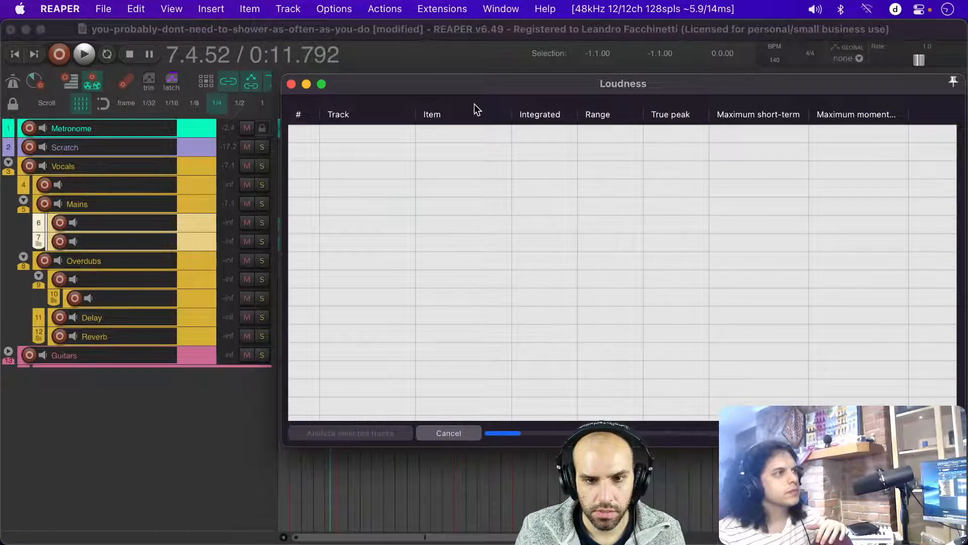
drag(474, 86, 451, 306)
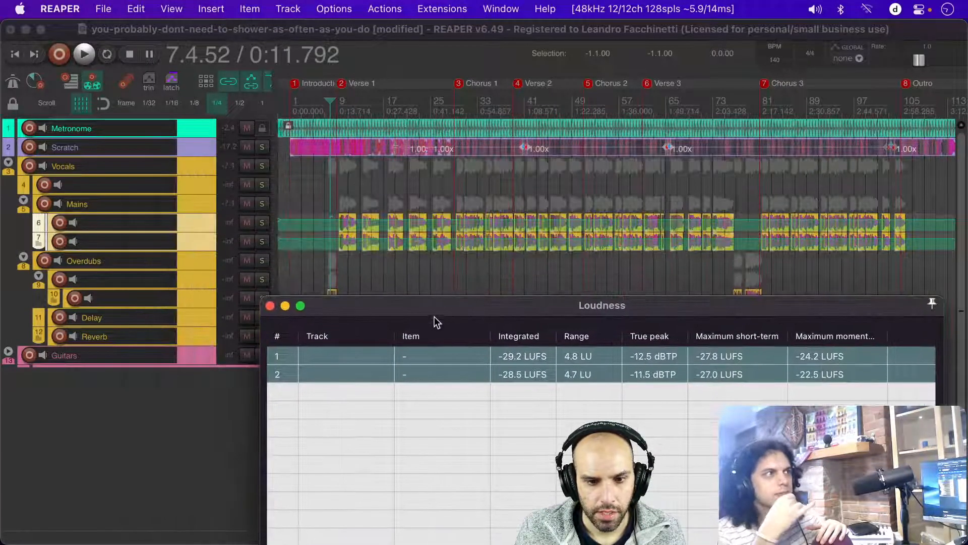
click(415, 354)
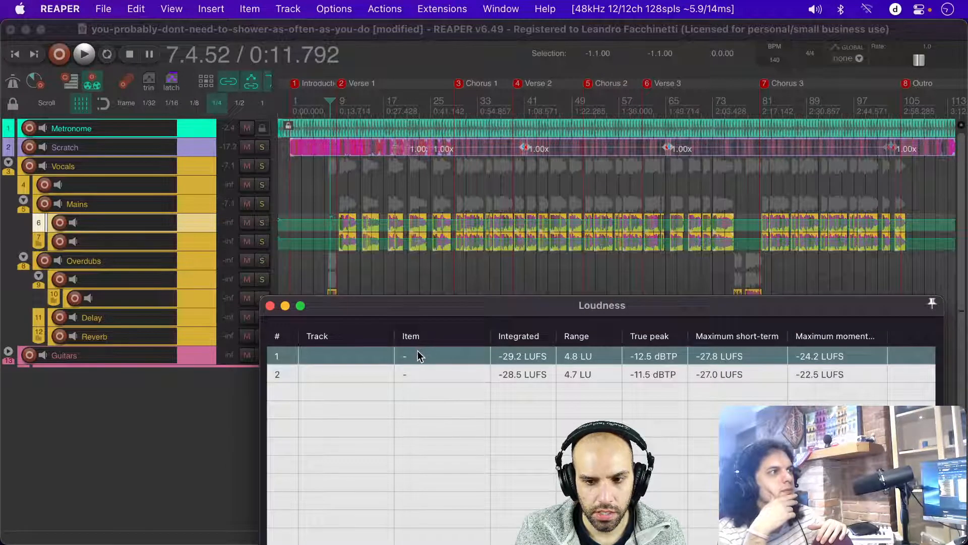
click(400, 372)
click(405, 355)
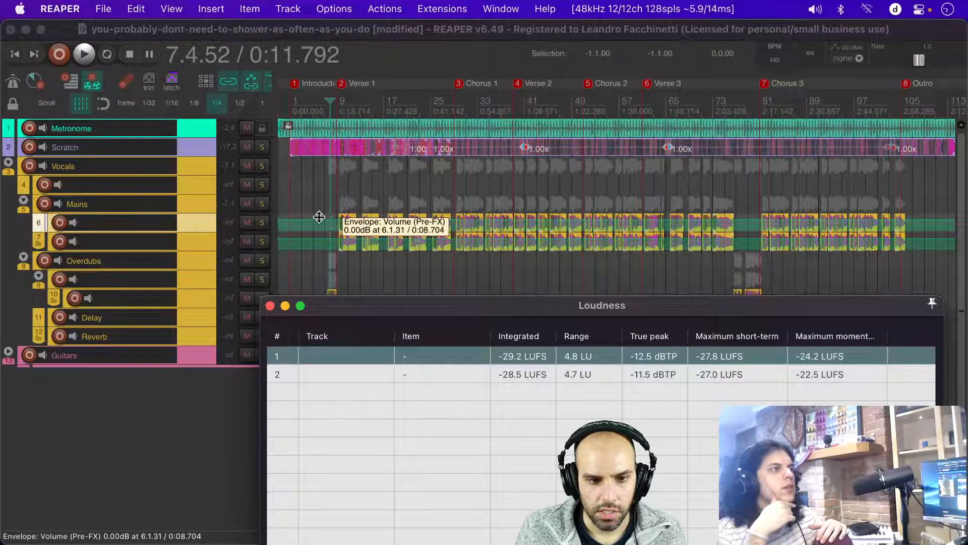
Step: Graph the momentary loudness of the first Mains child track in its pre-FX volume envelope
click(342, 230)
right_click(348, 356)
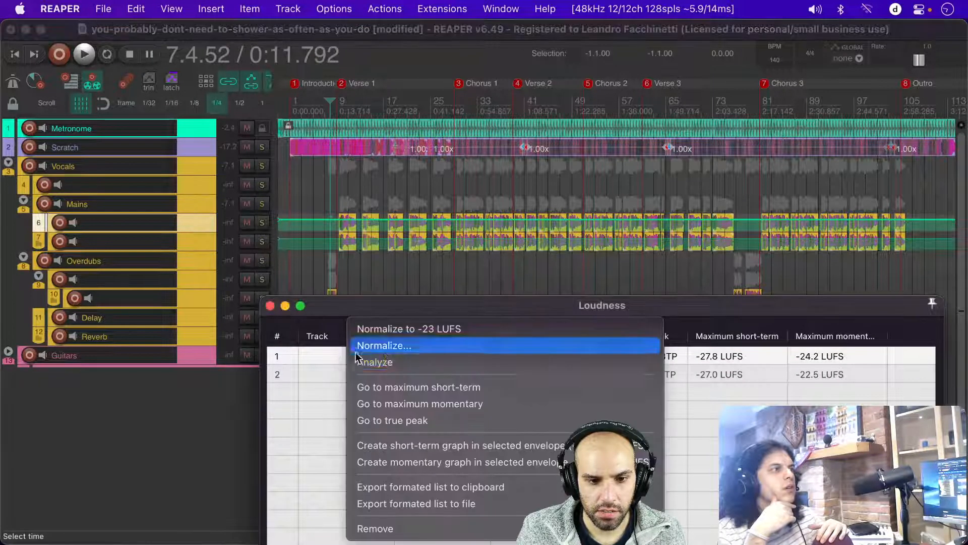
click(469, 464)
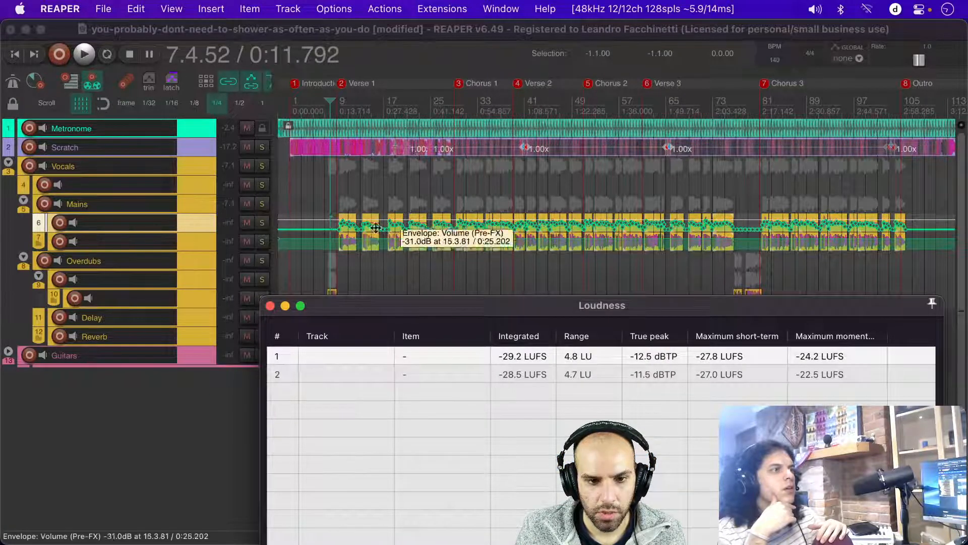
scroll(346, 215, up, 6)
scroll(346, 215, up, 5)
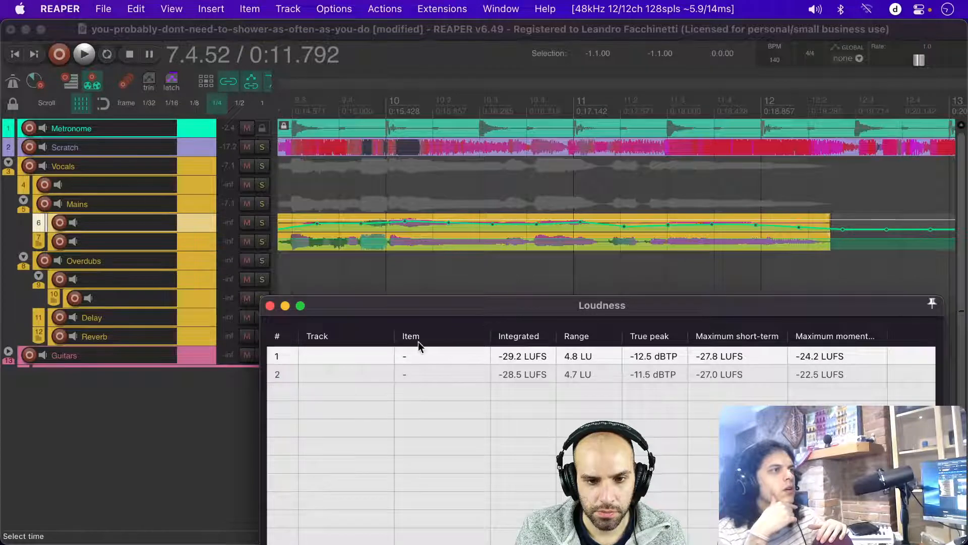
Step: Create the momentary loudness graph for the second Mains child track in that track's own pre-FX volume envelope
drag(425, 309, 441, 303)
click(355, 367)
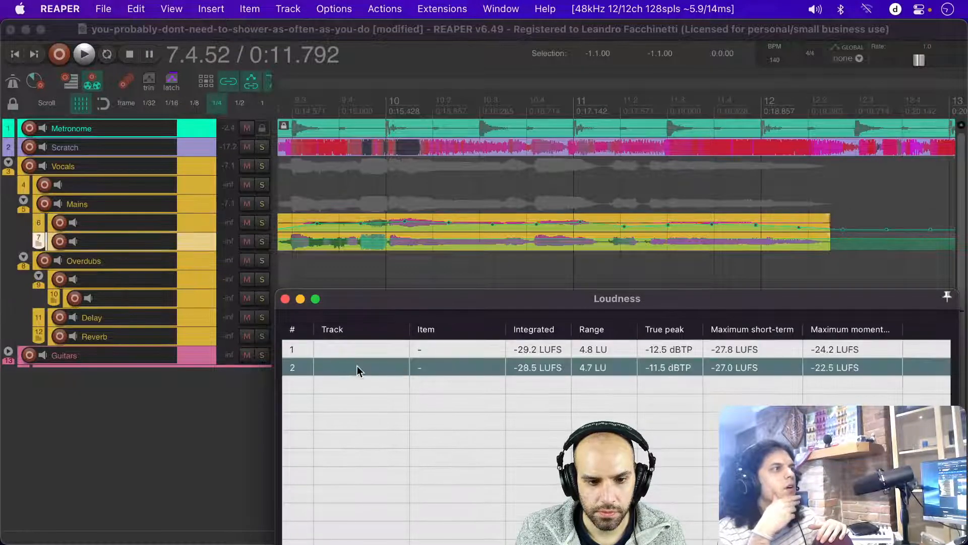
right_click(359, 368)
click(443, 460)
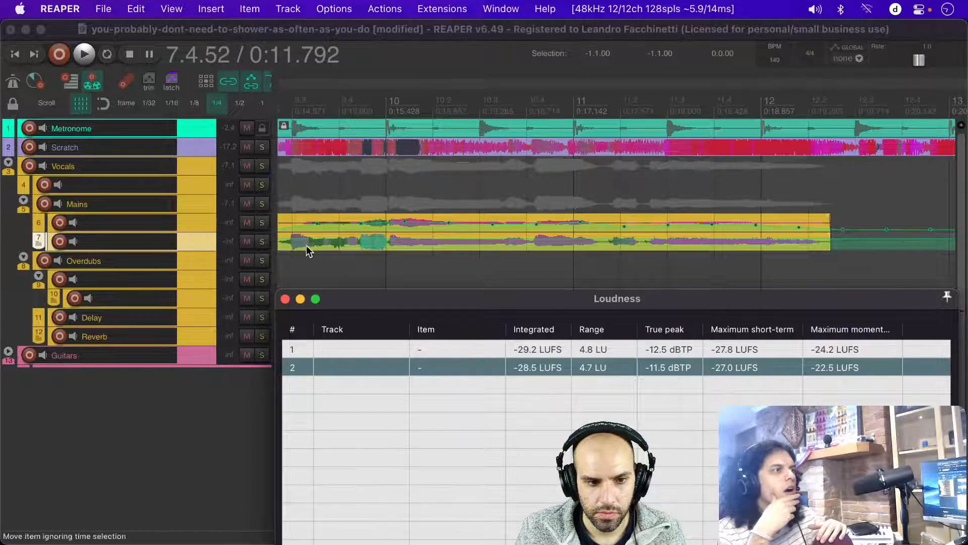
click(316, 237)
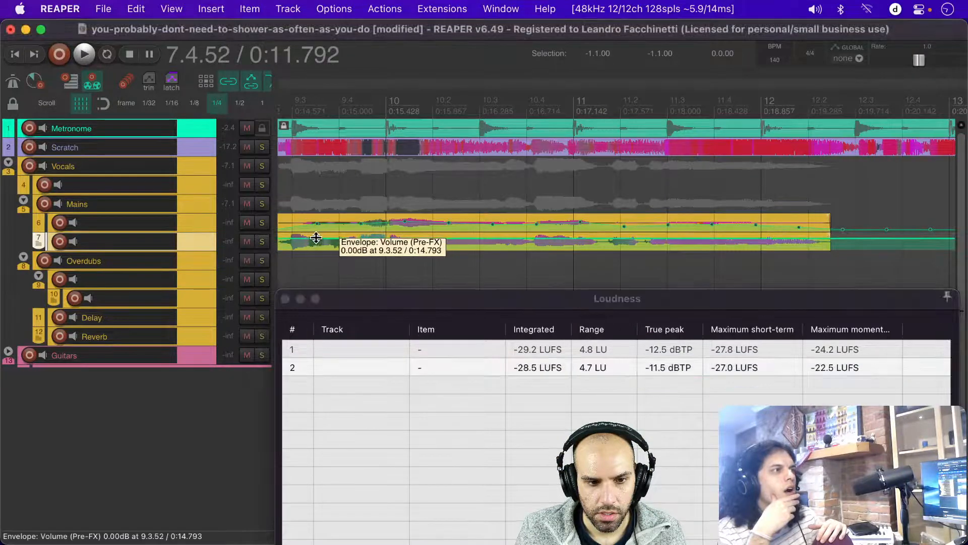
right_click(356, 366)
click(419, 460)
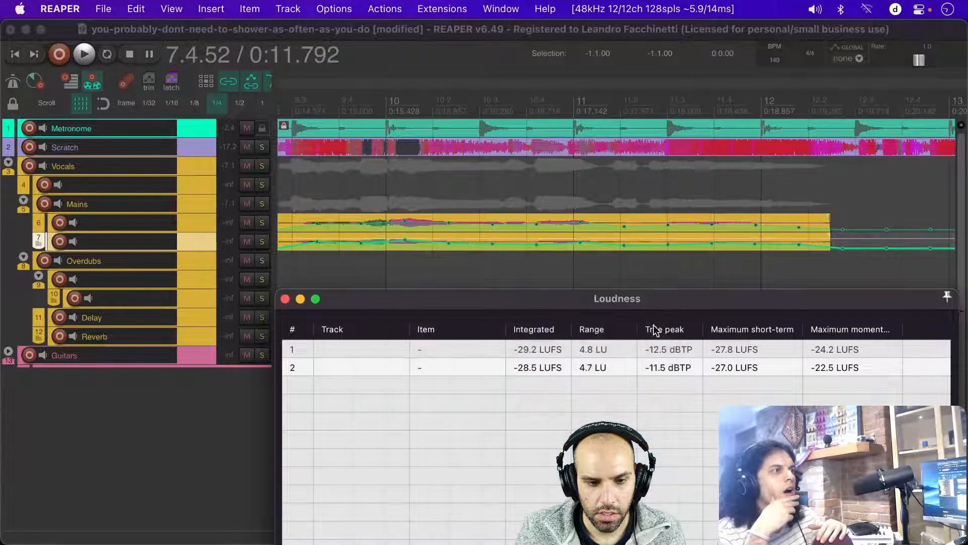
Step: Close the Loudness results, enlarge the two graphed vocal tracks around Verse 1 and save the project
click(285, 299)
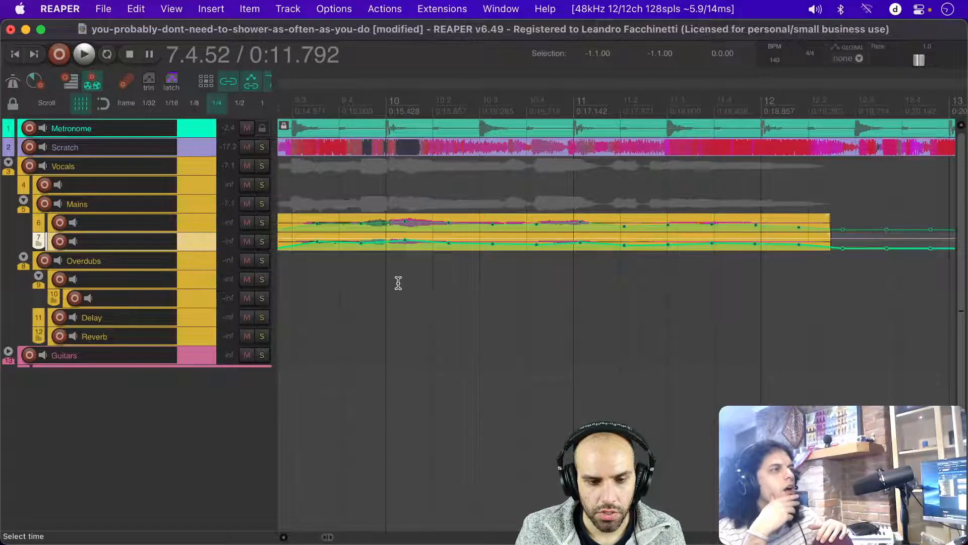
scroll(403, 288, up, 5)
scroll(403, 289, up, 4)
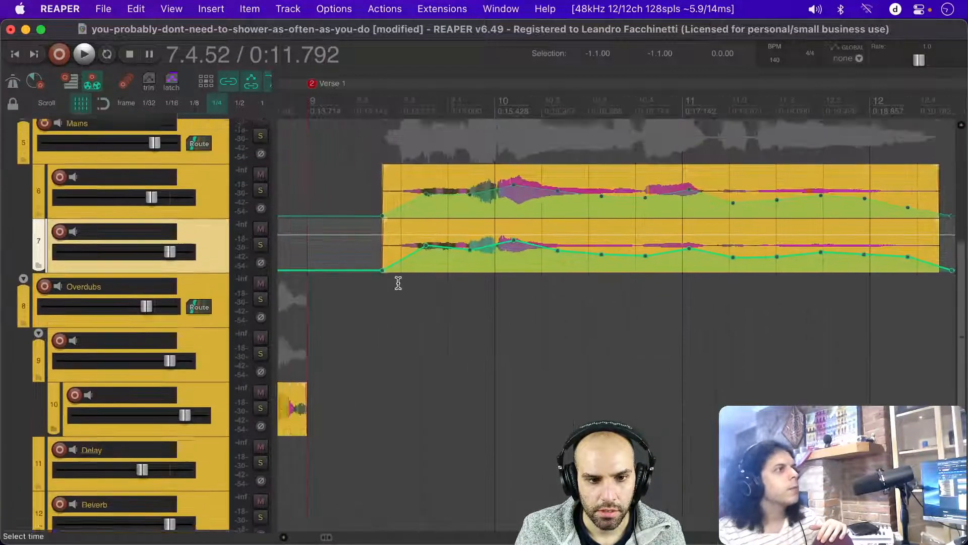
scroll(403, 289, up, 2)
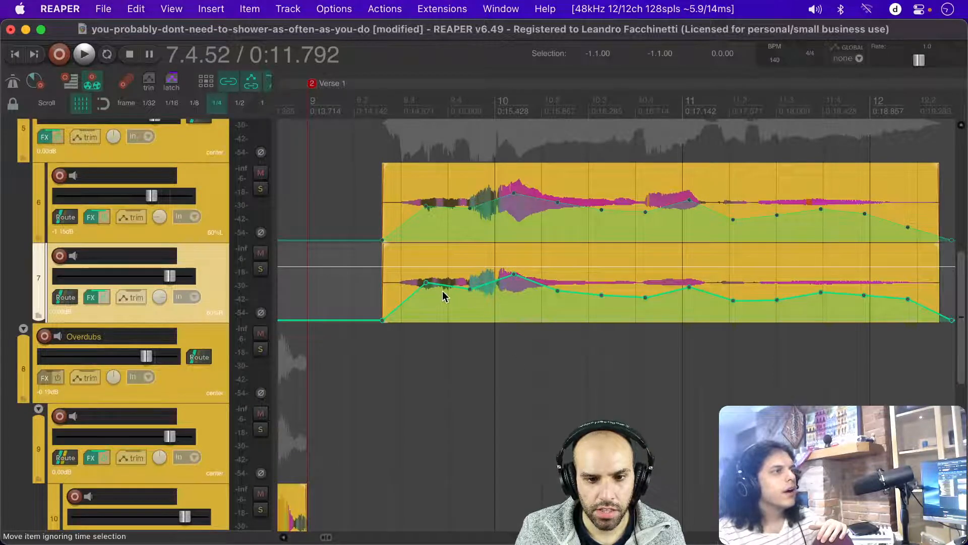
mouse_move(493, 197)
scroll(494, 197, down, 8)
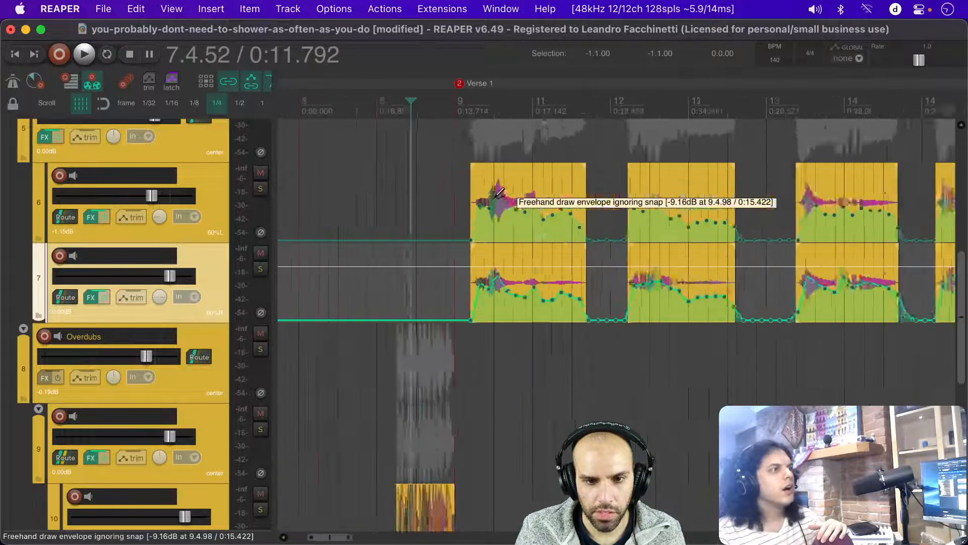
key(super+s)
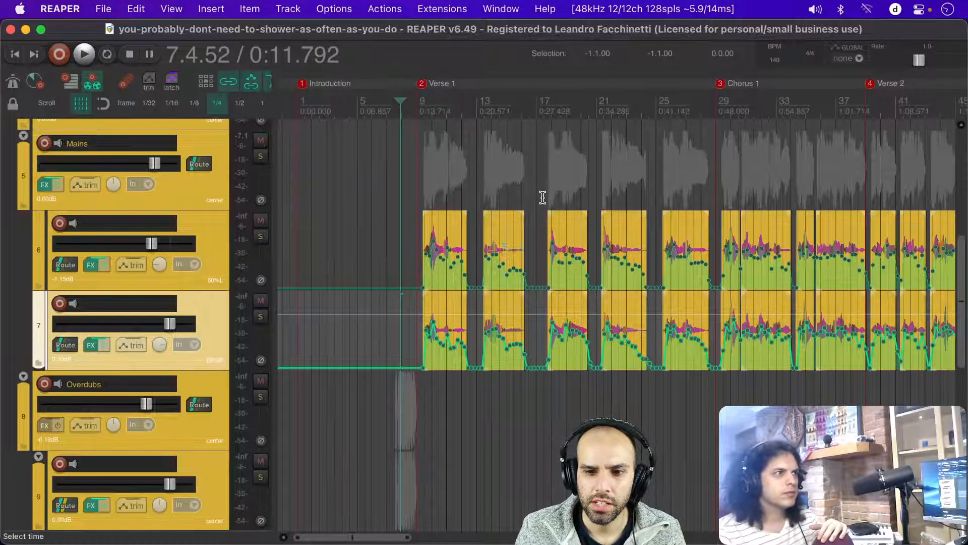
Step: Select all pre-FX volume envelope points of the first Mains child track across the whole song
scroll(576, 199, down, 5)
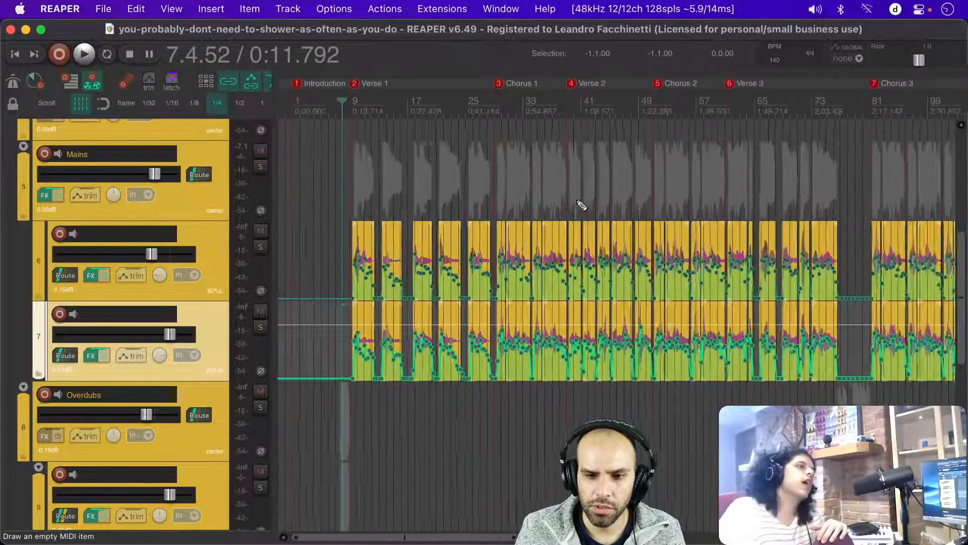
scroll(580, 203, down, 3)
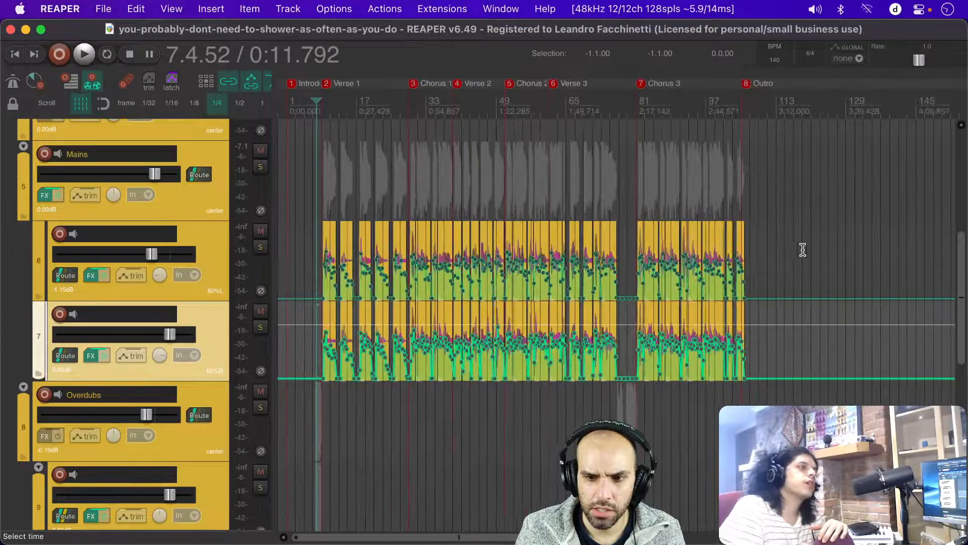
drag(781, 237, 280, 306)
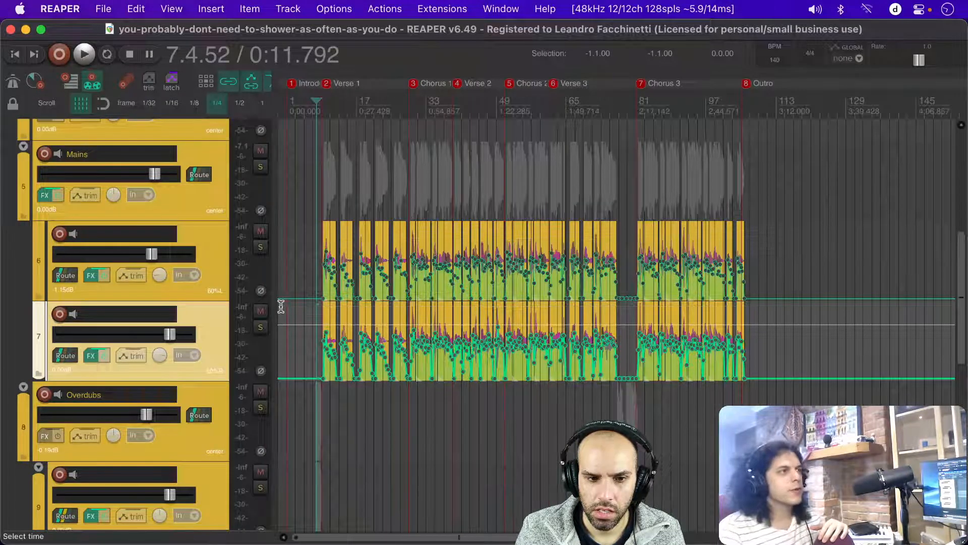
click(323, 297)
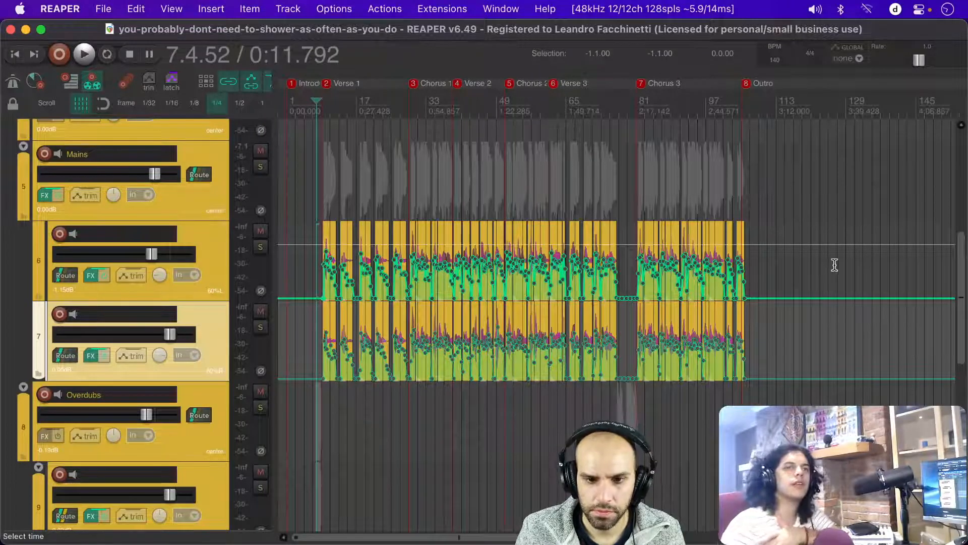
drag(755, 248, 305, 301)
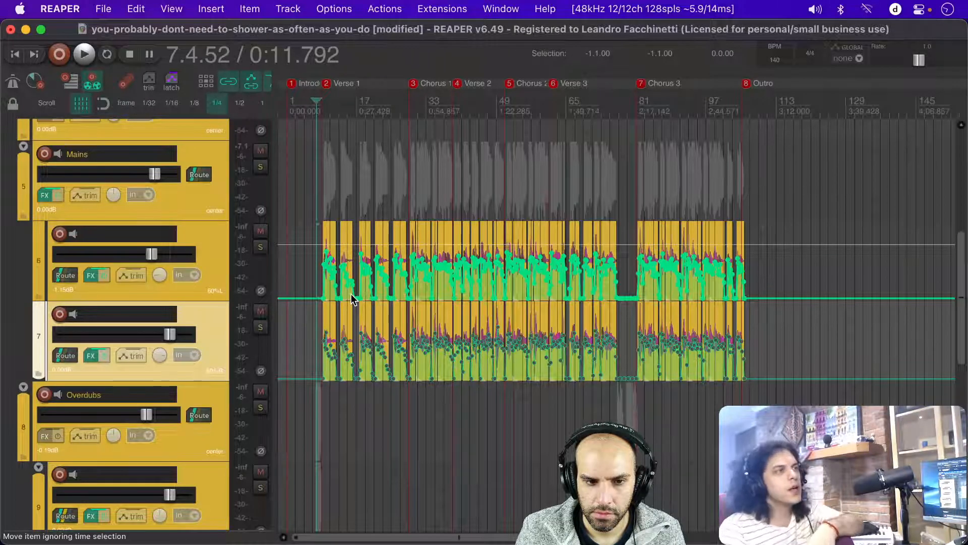
Step: Try to collect the first child track's envelope points in a new automation item extended to about bar 16
right_click(310, 297)
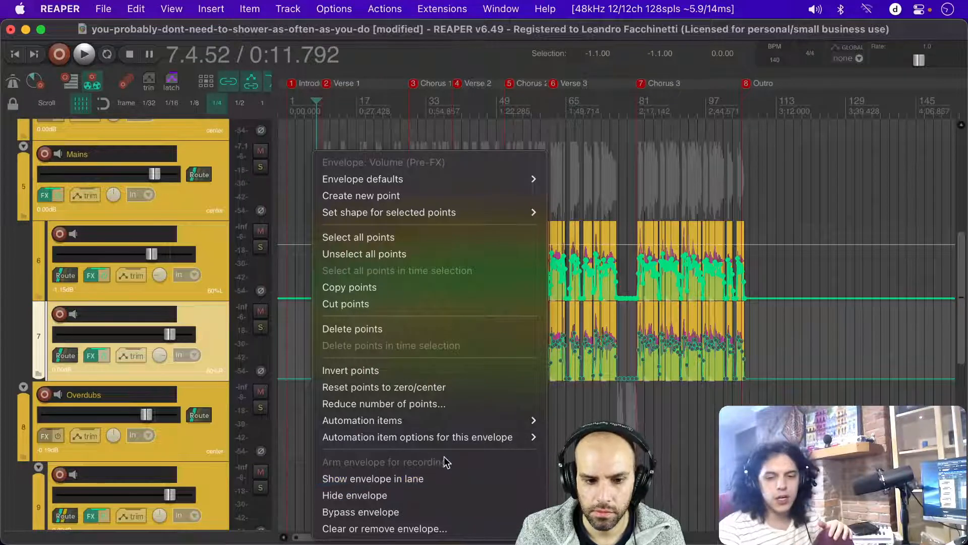
mouse_move(519, 420)
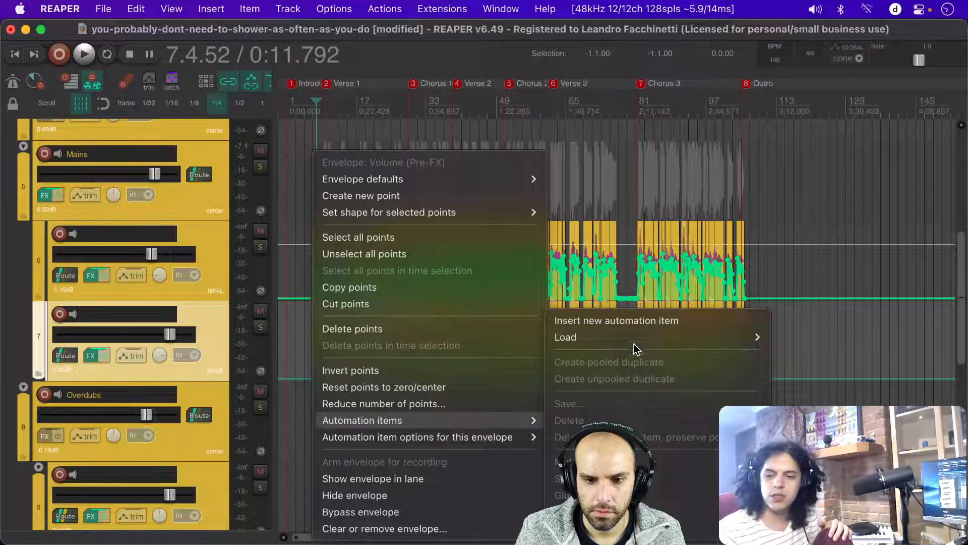
click(628, 321)
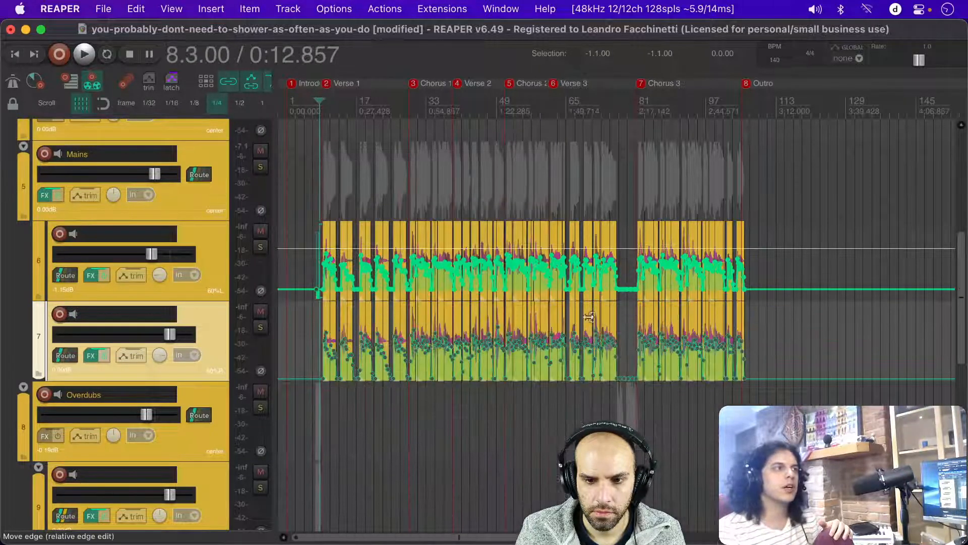
scroll(312, 303, up, 3)
scroll(314, 306, up, 2)
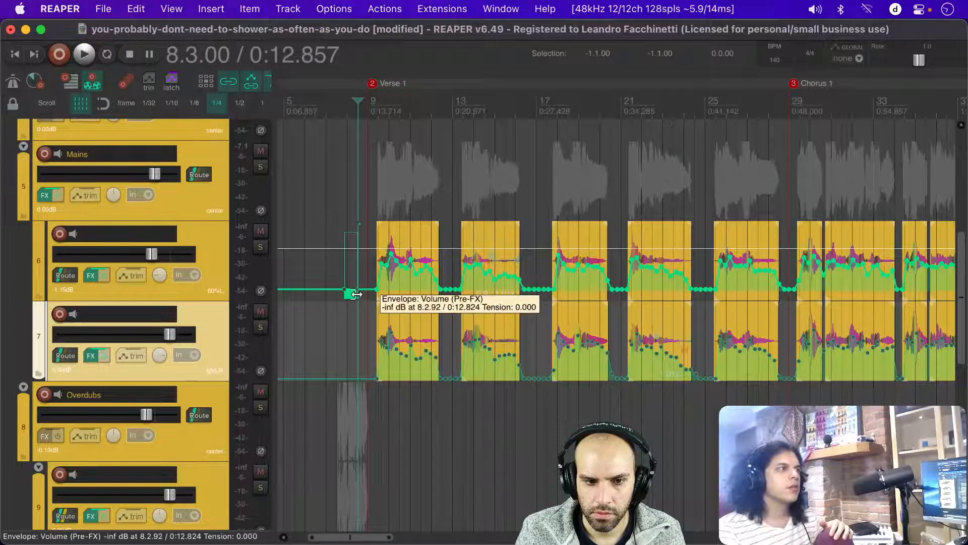
drag(358, 295, 517, 295)
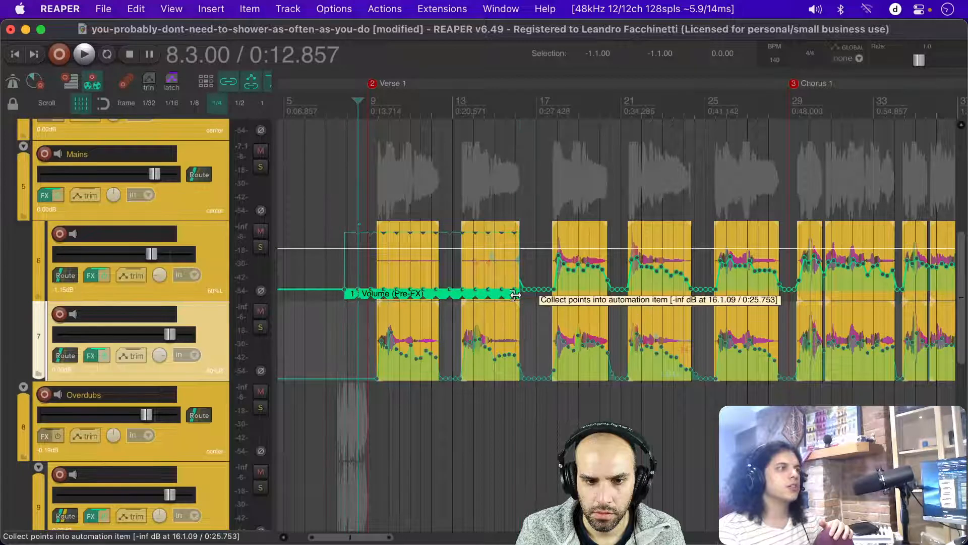
key(super+z)
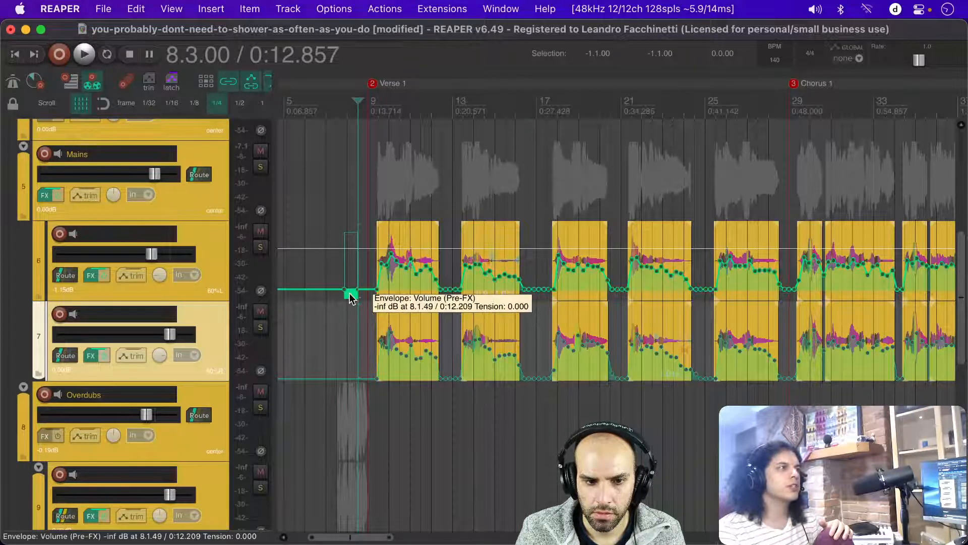
key(super+z)
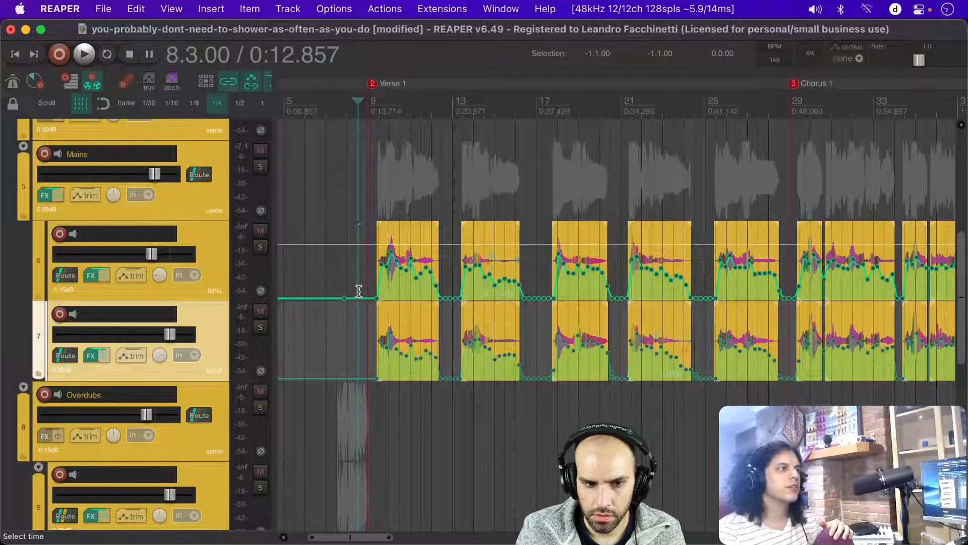
Step: Show the first child track's pre-FX volume envelope in its own lane and create an automation item from Verse 1 into the Outro
right_click(359, 298)
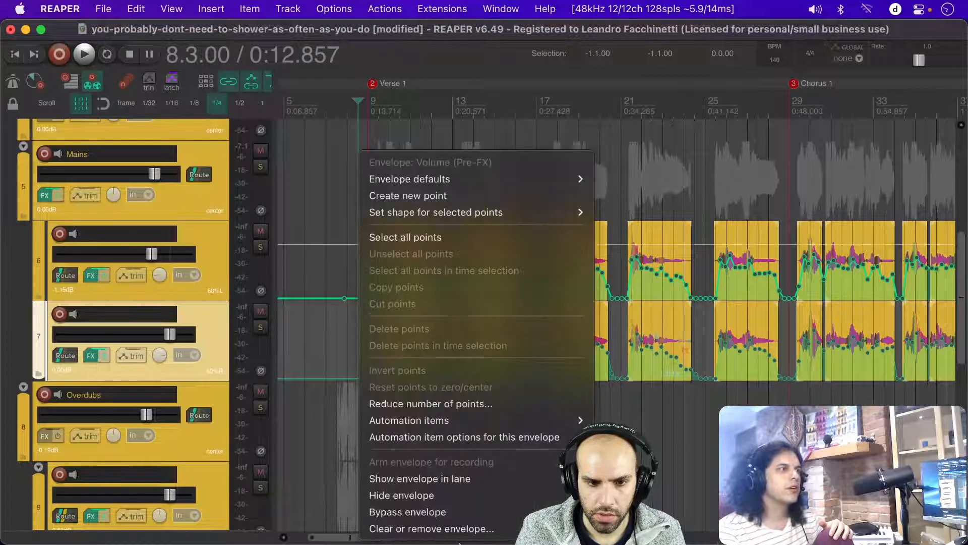
mouse_move(488, 437)
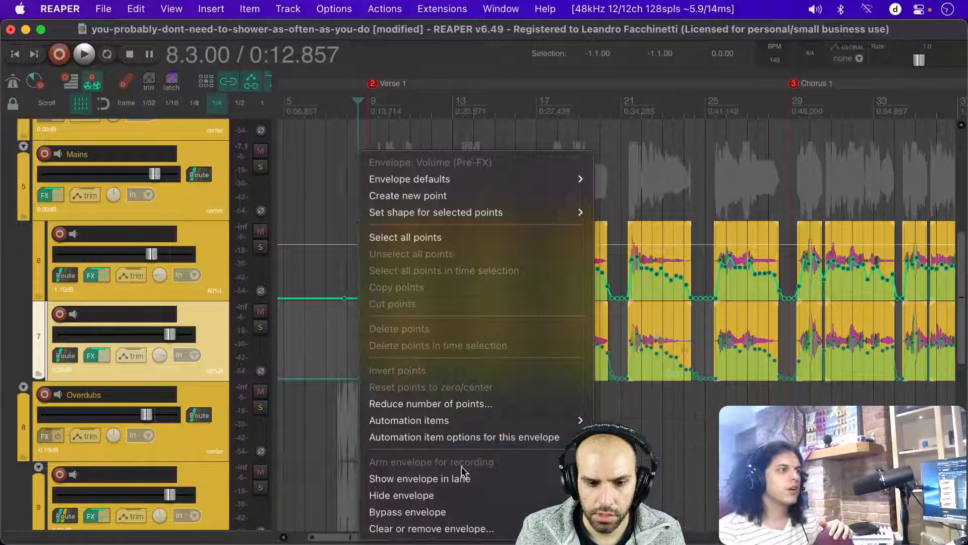
click(437, 479)
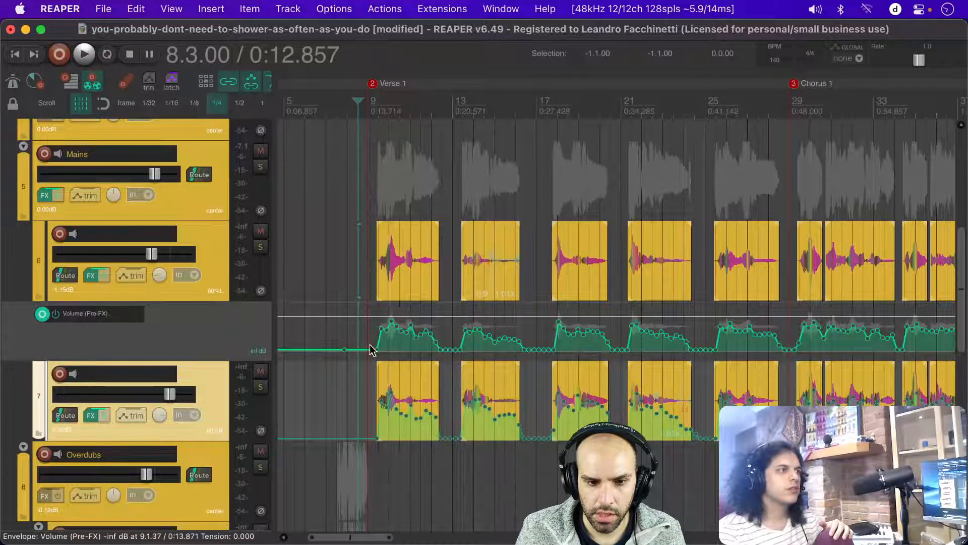
mouse_move(373, 359)
mouse_down()
mouse_move(966, 362)
mouse_move(575, 371)
mouse_move(594, 366)
mouse_move(588, 361)
mouse_up()
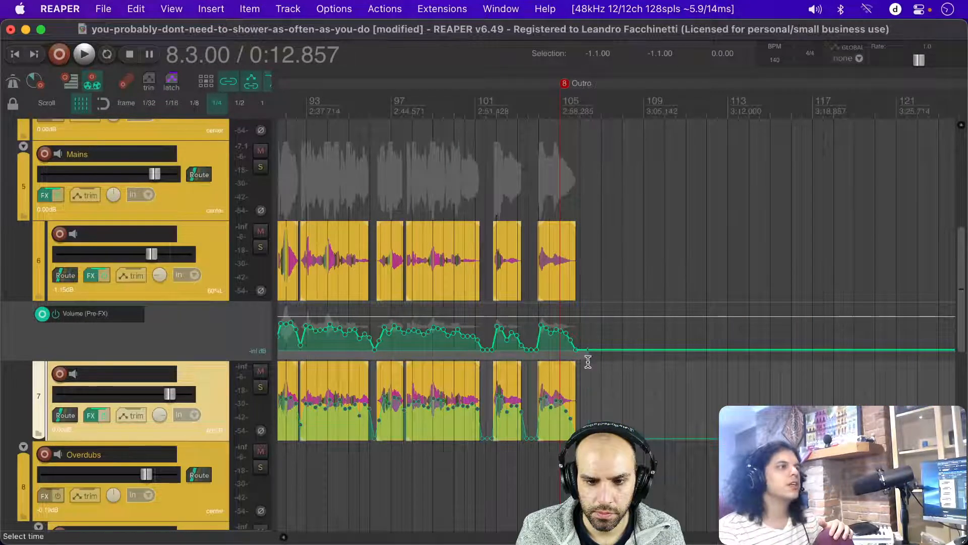
Step: Select the first Verse 1 phrase's pre-FX volume points on the first Mains child track and check which point commands are available
scroll(420, 350, down, 5)
scroll(420, 350, left, 10)
scroll(420, 350, down, 3)
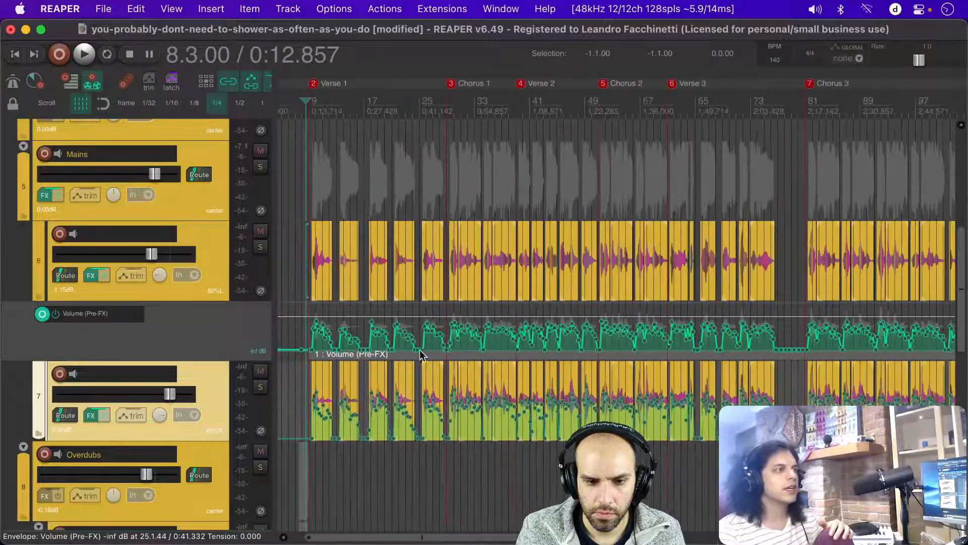
scroll(420, 350, left, 2)
scroll(349, 352, up, 1)
scroll(350, 352, up, 2)
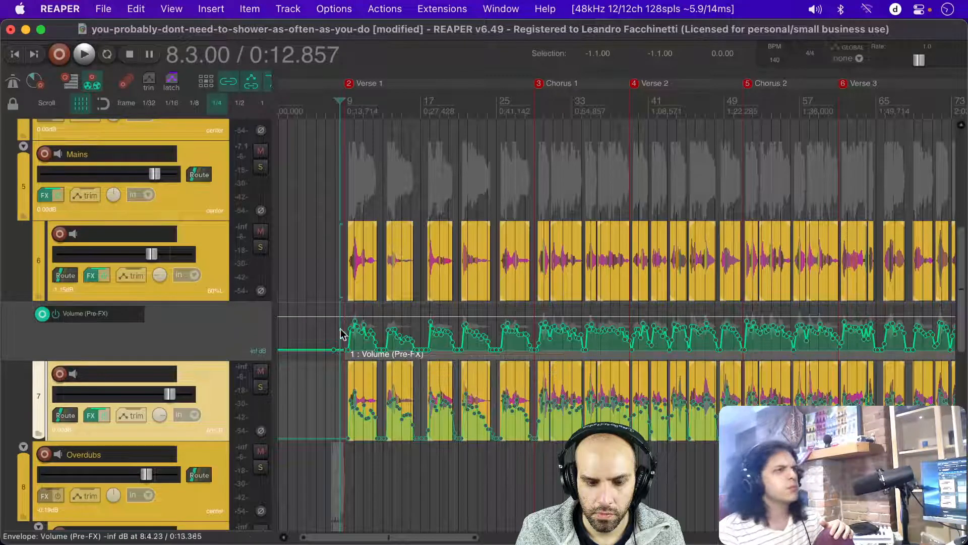
drag(339, 313, 388, 351)
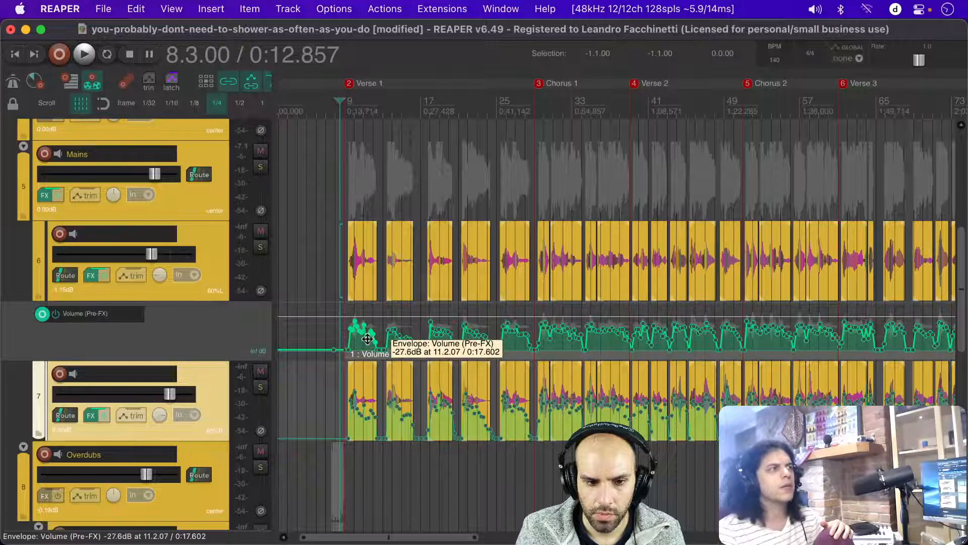
right_click(367, 339)
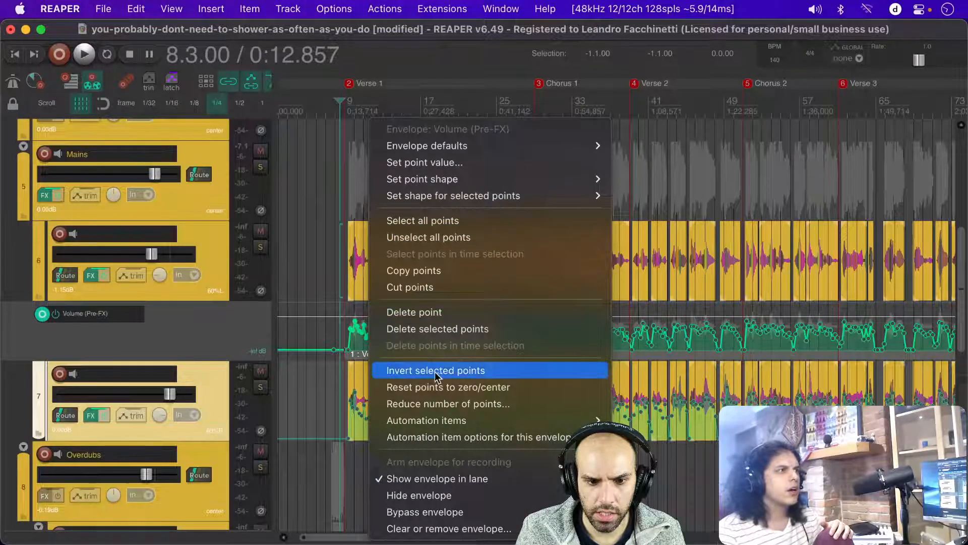
click(310, 372)
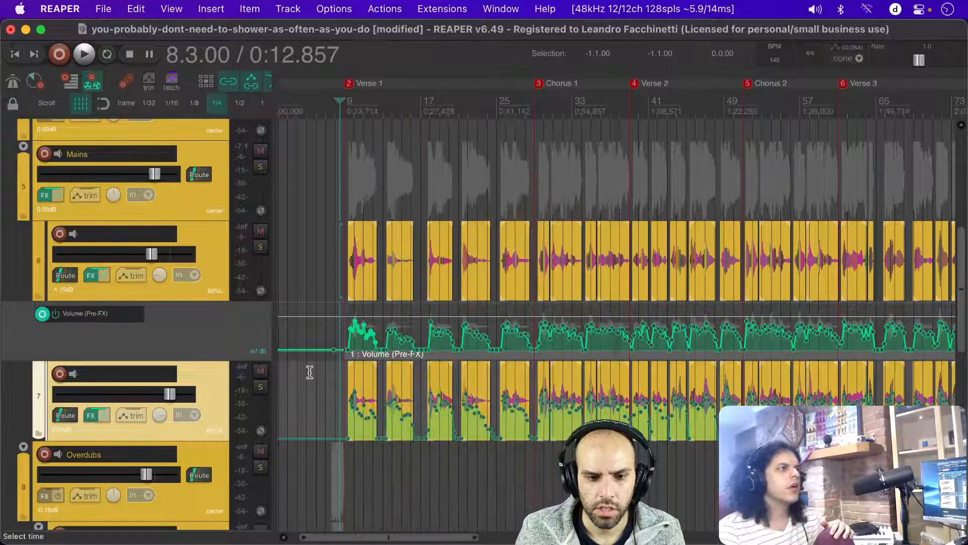
Step: Open the pre-FX volume automation item's properties and invert its curve with an amplitude of -56
double_click(382, 358)
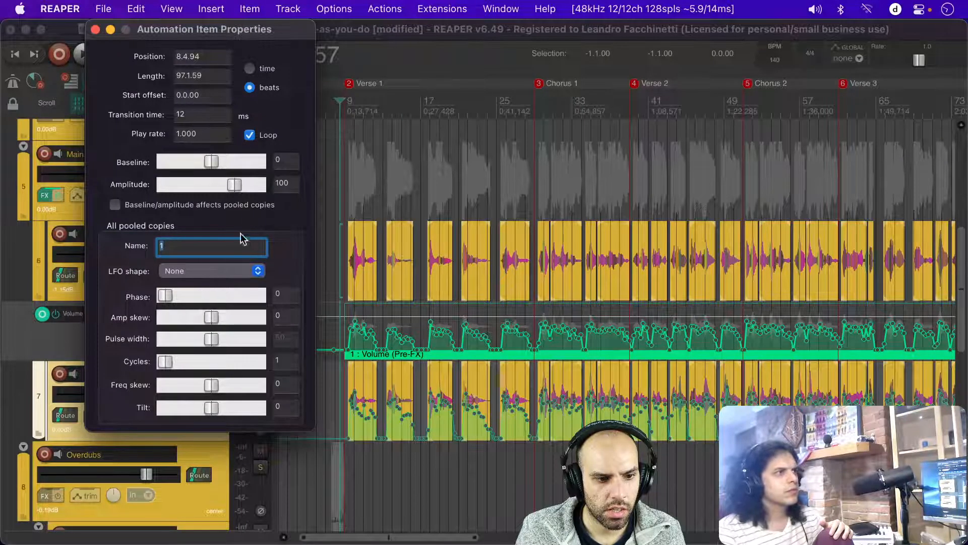
drag(234, 185, 204, 186)
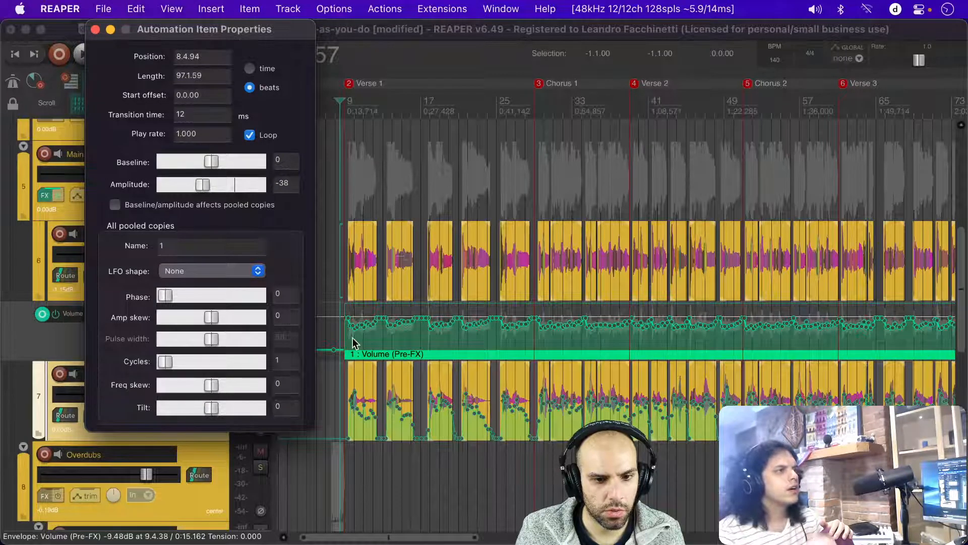
scroll(353, 338, up, 5)
scroll(353, 342, down, 1)
scroll(352, 341, left, 1)
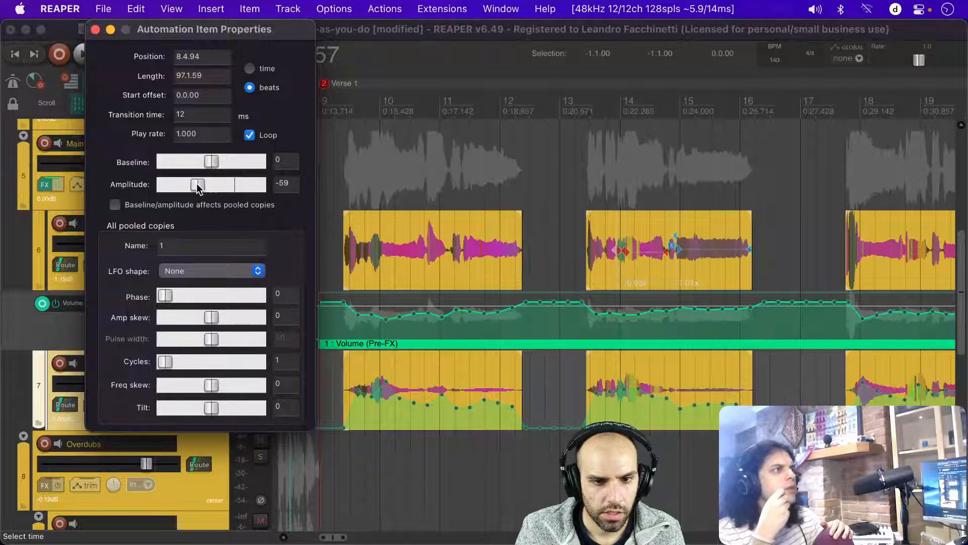
mouse_move(203, 188)
mouse_down()
mouse_move(231, 185)
mouse_move(174, 190)
mouse_move(215, 186)
mouse_move(197, 187)
mouse_up()
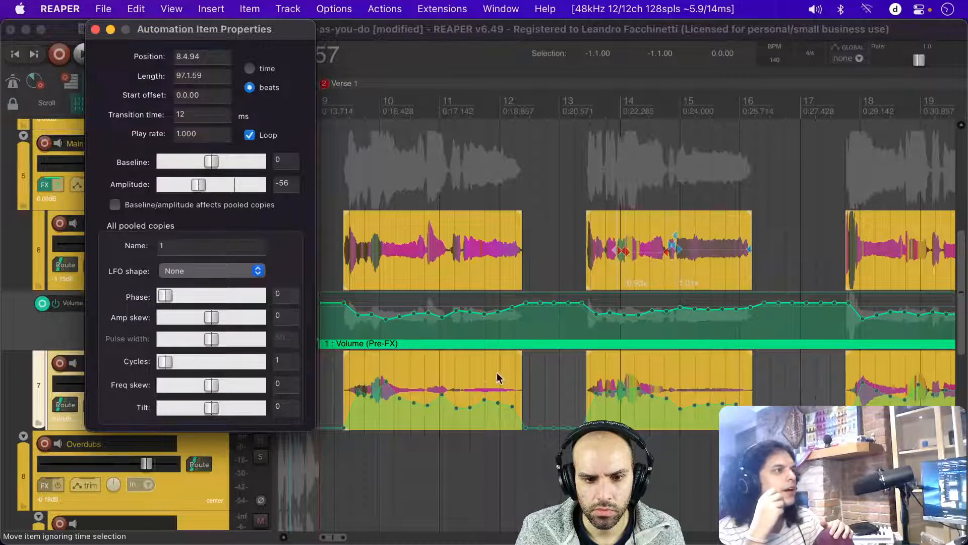
Step: Shift the automation item slightly earlier to position 8.4.58 and try an amplitude of 36 on it
scroll(435, 329, up, 4)
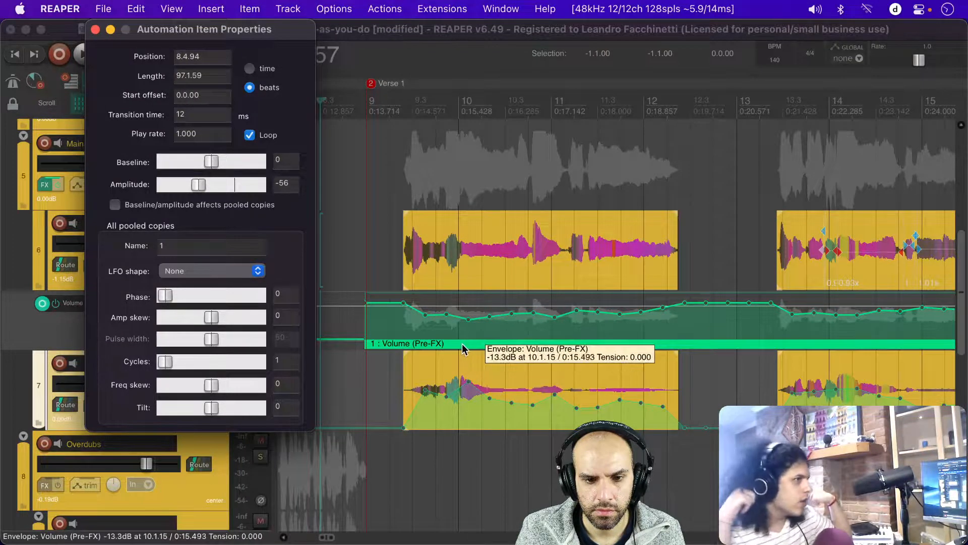
drag(468, 343, 461, 344)
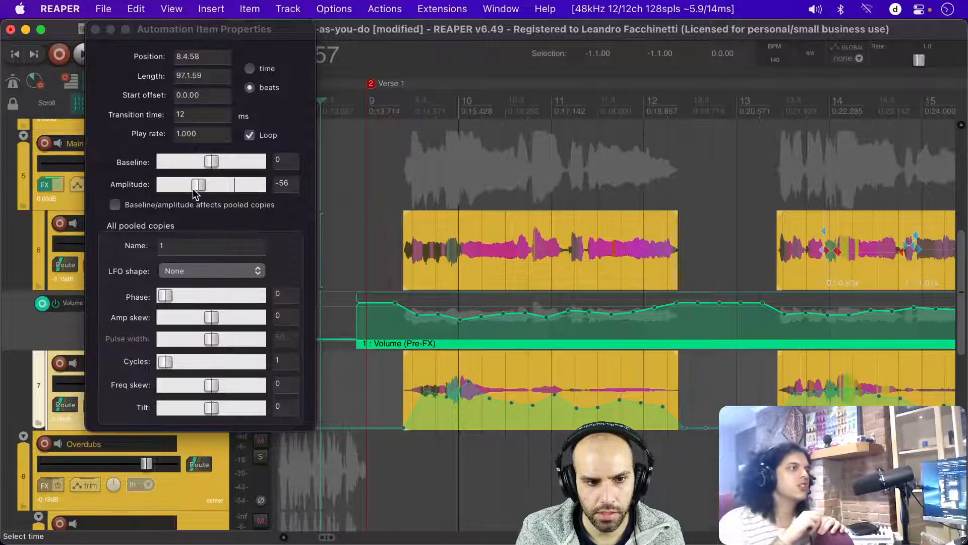
drag(193, 189, 217, 190)
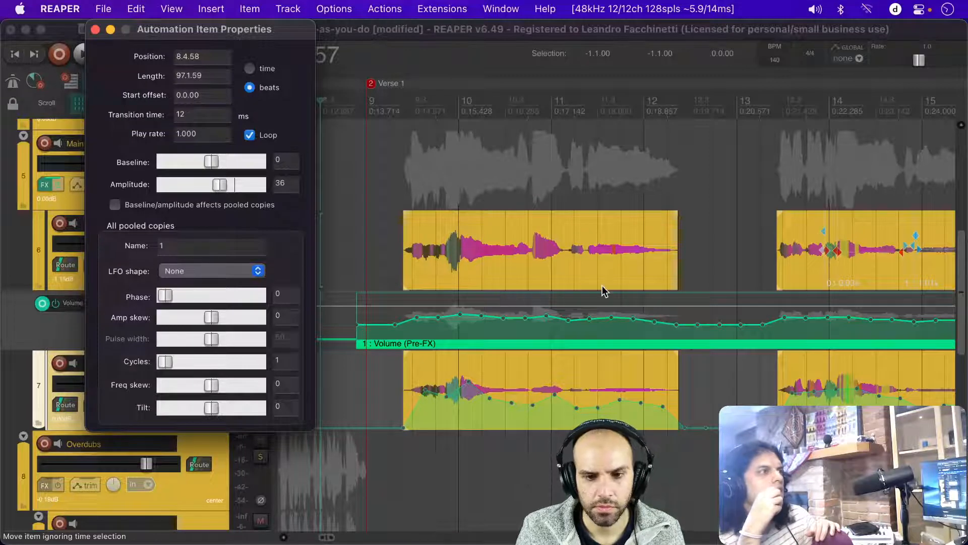
scroll(602, 285, right, 5)
scroll(602, 288, left, 4)
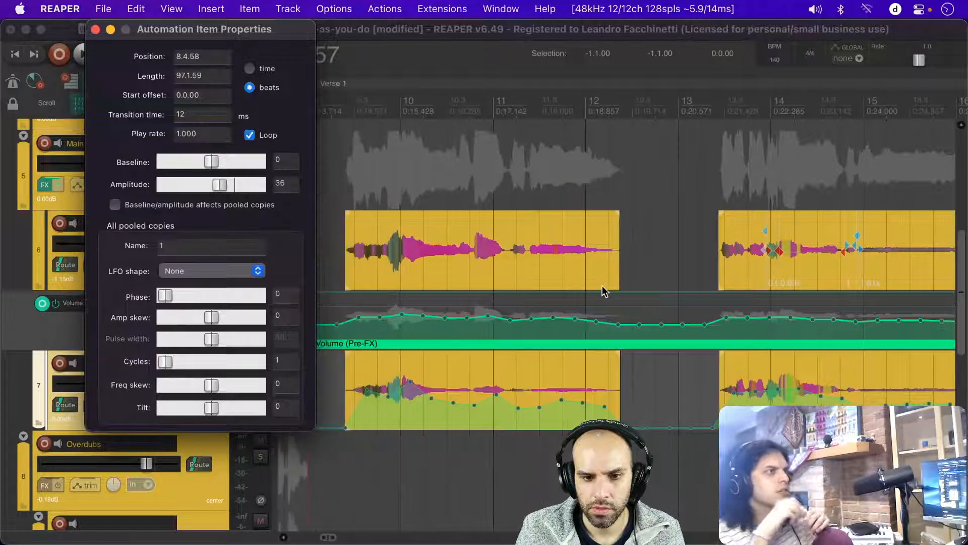
Step: Fine-tune the automation item's inverted amplitude to -44
mouse_move(220, 187)
mouse_down()
mouse_move(234, 186)
mouse_move(192, 186)
mouse_move(235, 185)
mouse_move(203, 186)
mouse_up()
double_click(214, 185)
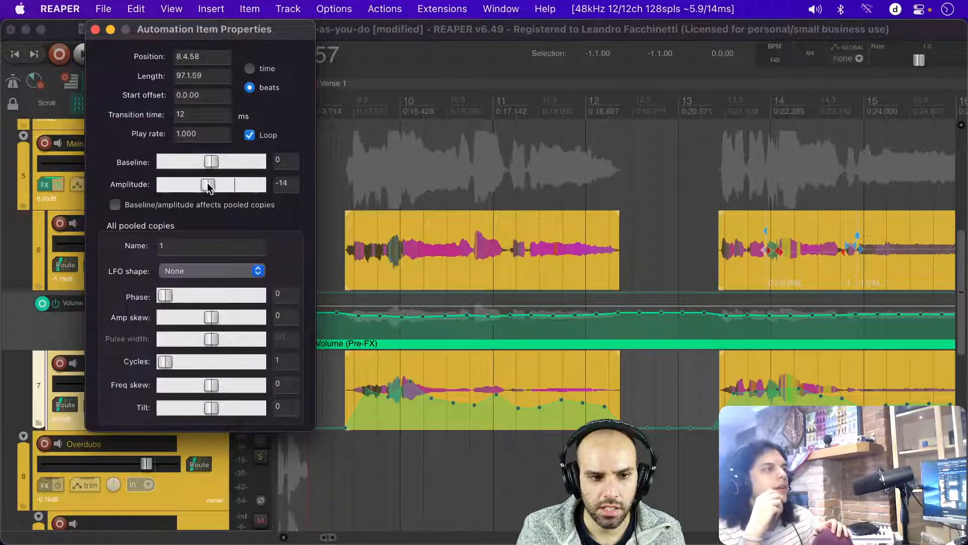
mouse_move(199, 184)
mouse_down()
mouse_move(221, 187)
mouse_move(206, 188)
mouse_up()
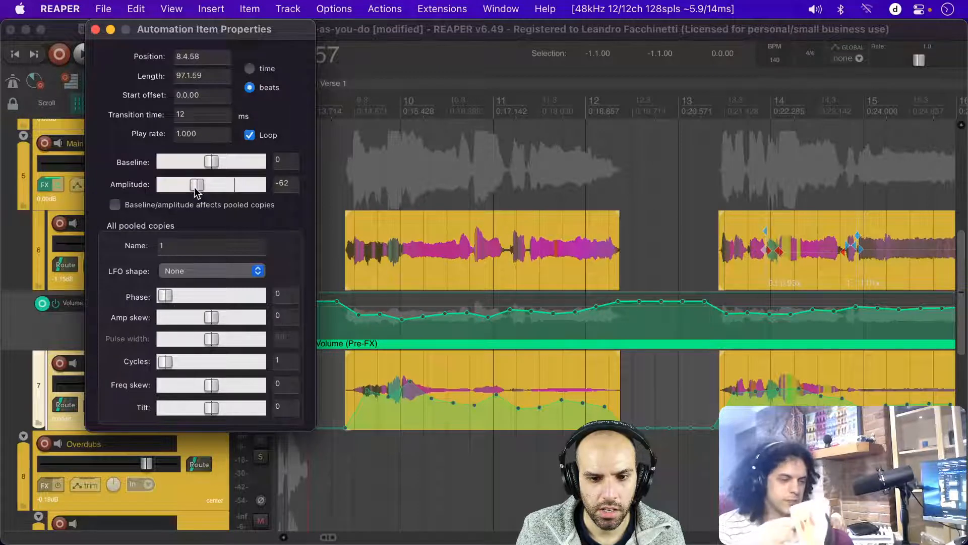
drag(195, 193, 200, 191)
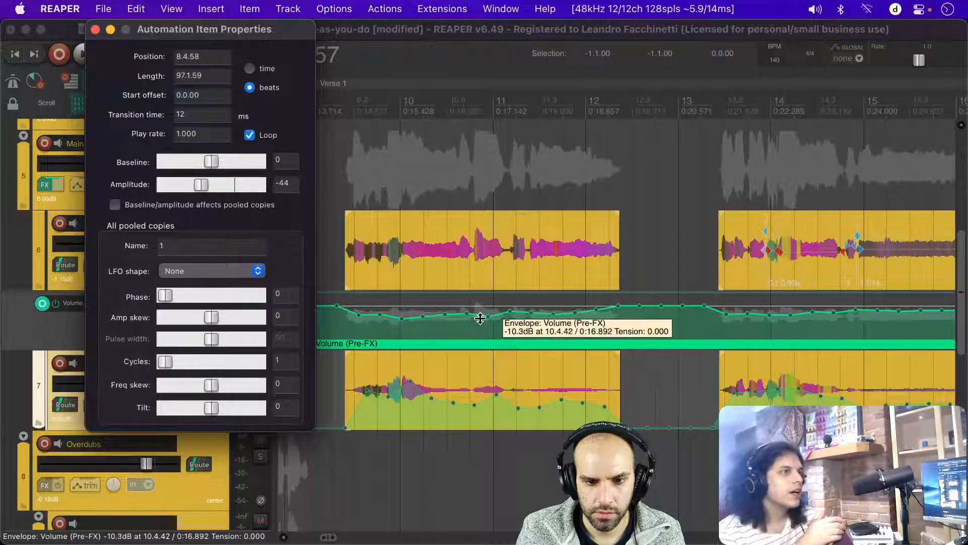
Step: Try raising the automation item's envelope point just before bar 11, undoing the attempts
drag(484, 317, 490, 356)
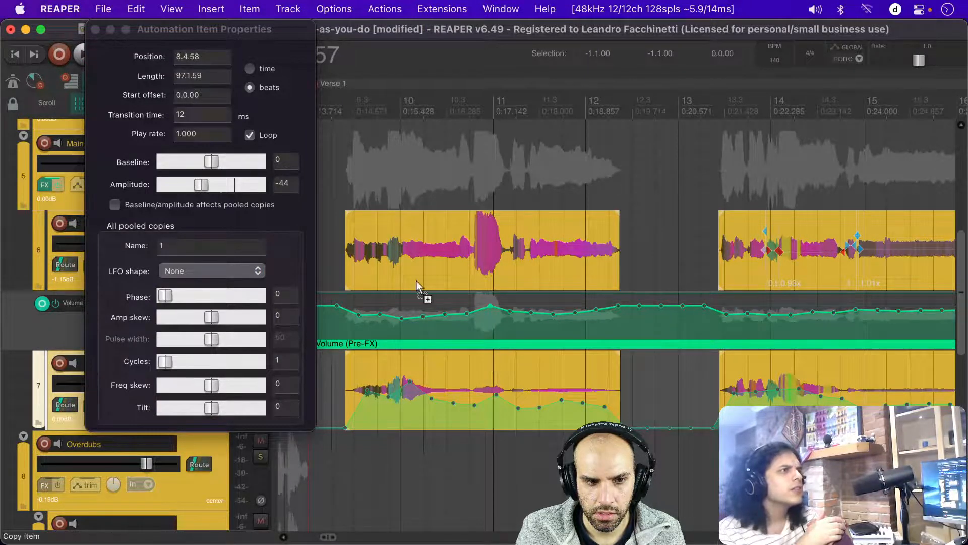
key(super+z)
key(super+z)
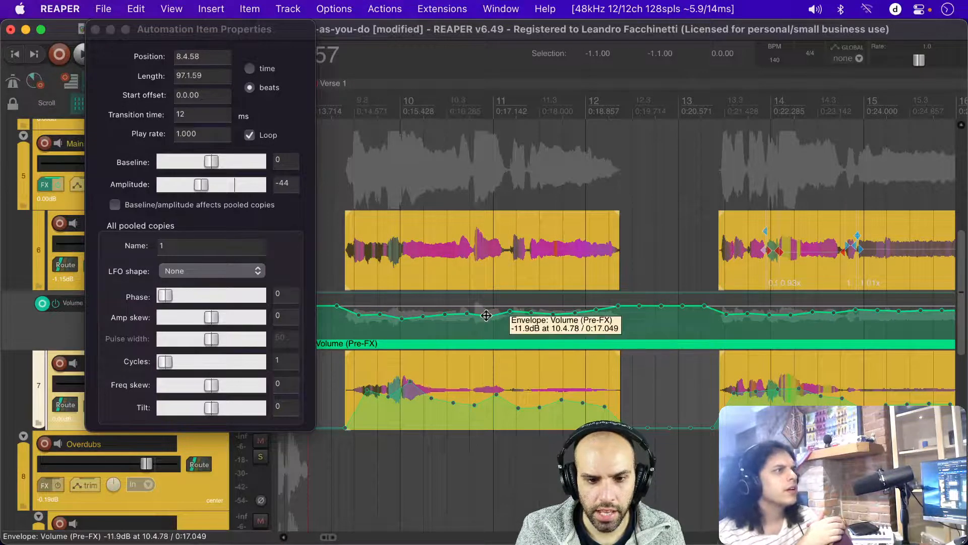
scroll(486, 315, up, 2)
scroll(492, 314, up, 2)
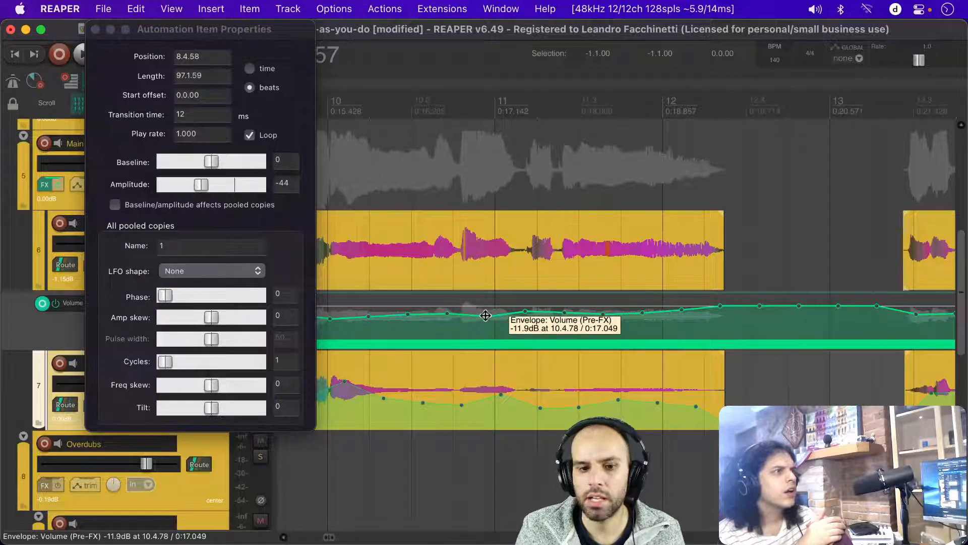
mouse_move(485, 315)
mouse_down()
mouse_move(486, 327)
mouse_move(487, 298)
mouse_up()
key(super+z)
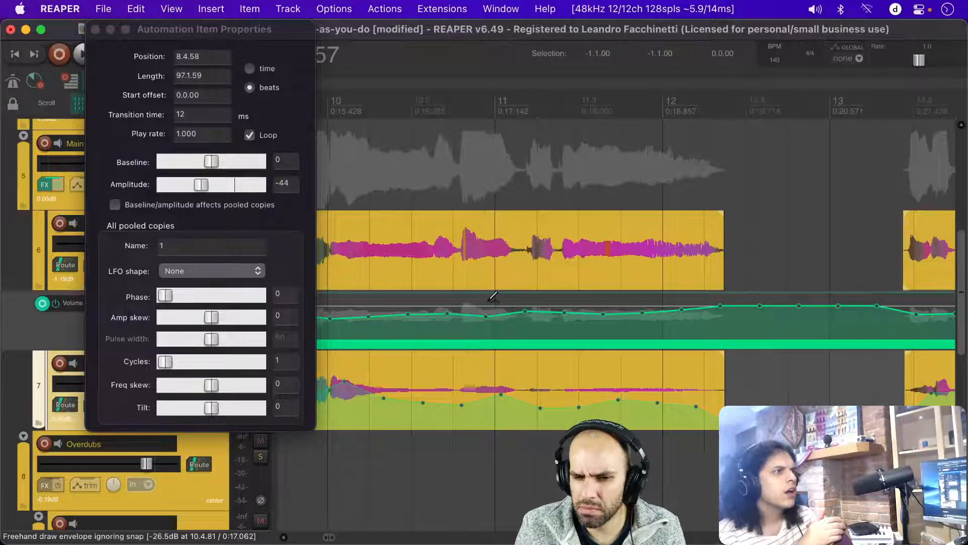
scroll(491, 315, up, 3)
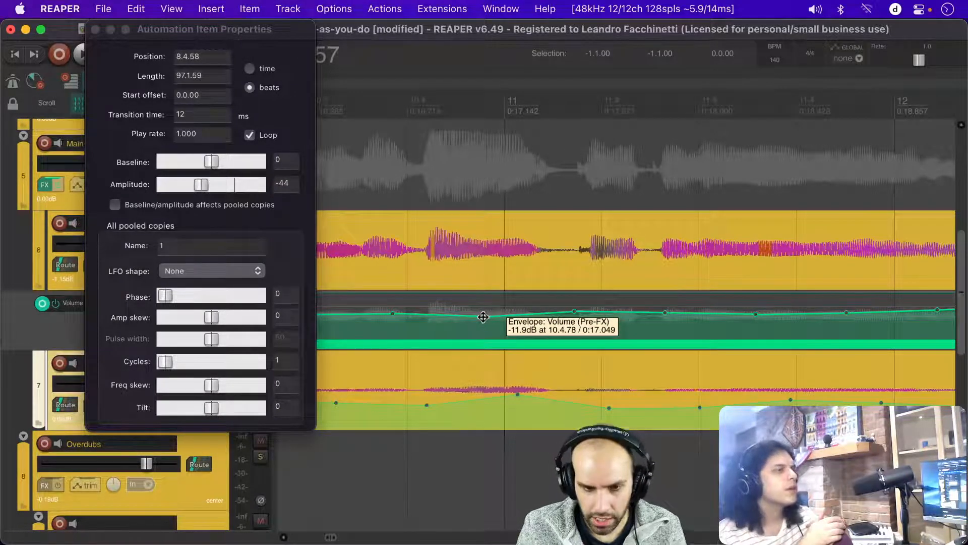
mouse_move(483, 317)
mouse_down()
mouse_move(405, 297)
mouse_move(460, 321)
mouse_move(514, 316)
mouse_move(487, 246)
mouse_move(494, 340)
mouse_move(486, 272)
mouse_move(447, 274)
mouse_move(484, 319)
mouse_move(482, 288)
mouse_move(485, 321)
mouse_move(457, 278)
mouse_move(482, 339)
mouse_move(427, 247)
mouse_move(480, 319)
mouse_move(479, 300)
mouse_up()
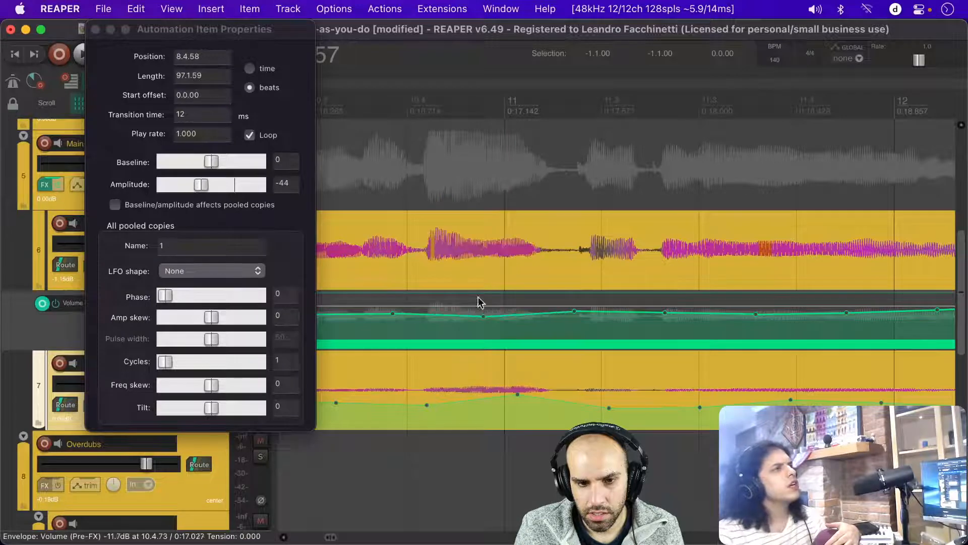
Step: Close the automation item's properties and enlarge the first child track and its envelope lane around bar 11
click(95, 30)
mouse_move(483, 317)
mouse_down()
mouse_move(473, 297)
mouse_move(486, 330)
mouse_move(487, 268)
mouse_move(502, 329)
mouse_move(475, 318)
mouse_up()
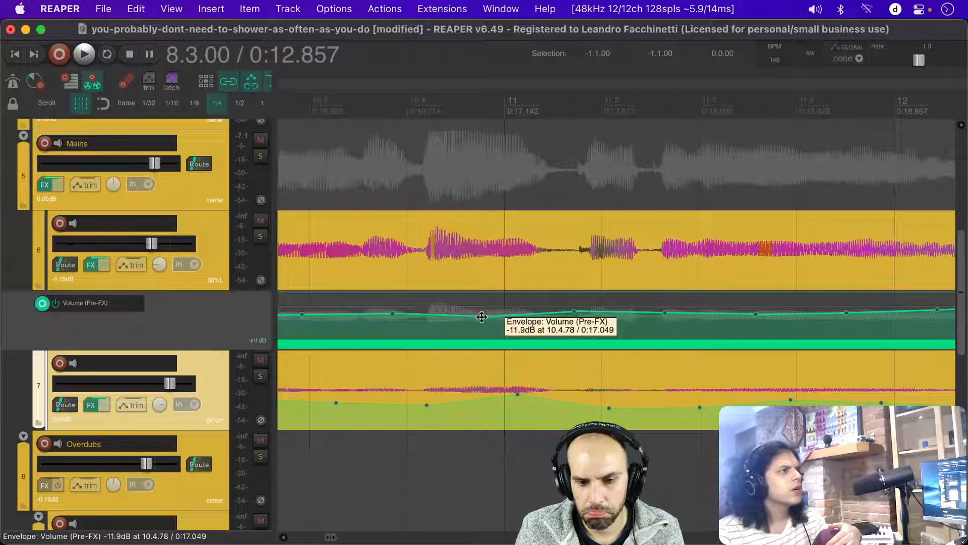
scroll(482, 317, up, 8)
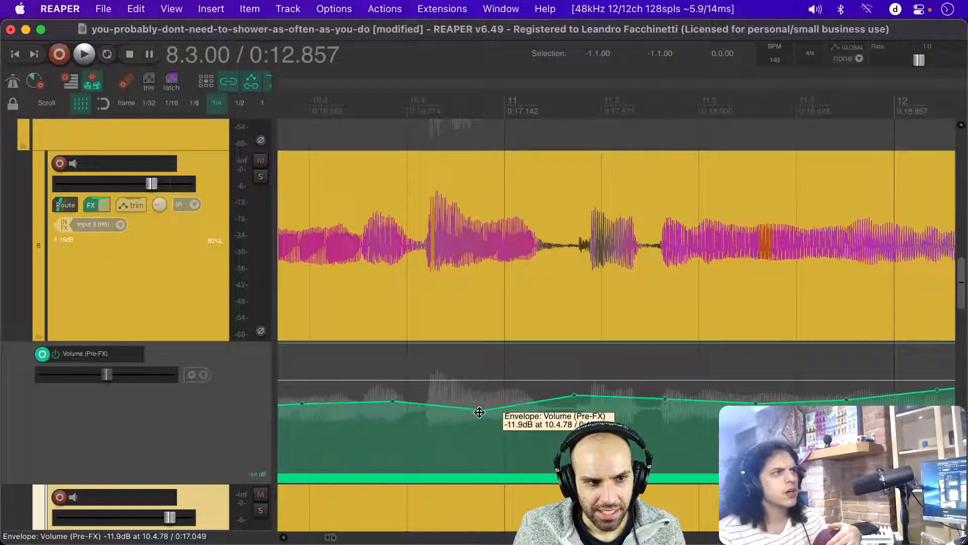
Step: Try raising the point just before bar 11 to about 0 dB in the enlarged lane and undo it
drag(482, 412, 497, 359)
key(super+z)
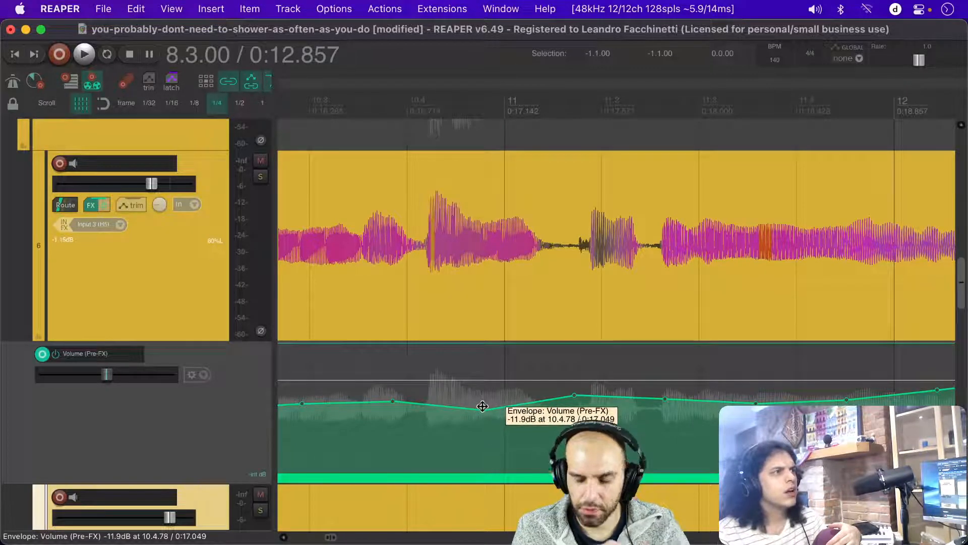
drag(484, 409, 482, 384)
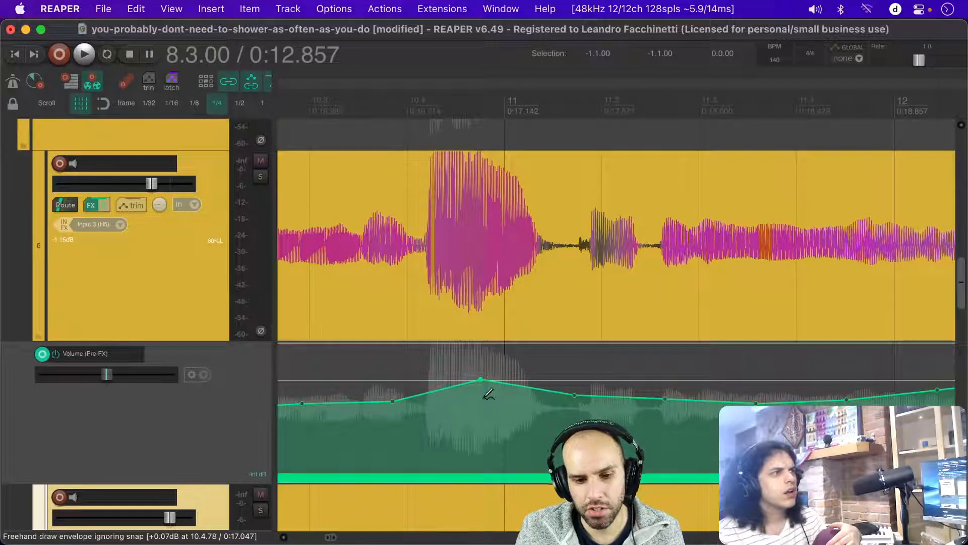
key(super+z)
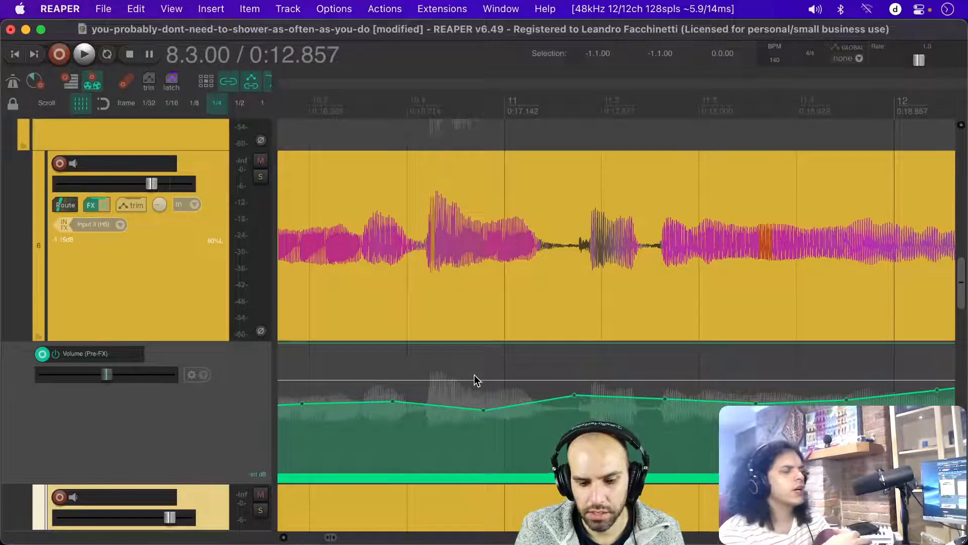
Step: Delete the automation item while preserving its points, and undo a trial move of the point just before bar 11
right_click(432, 477)
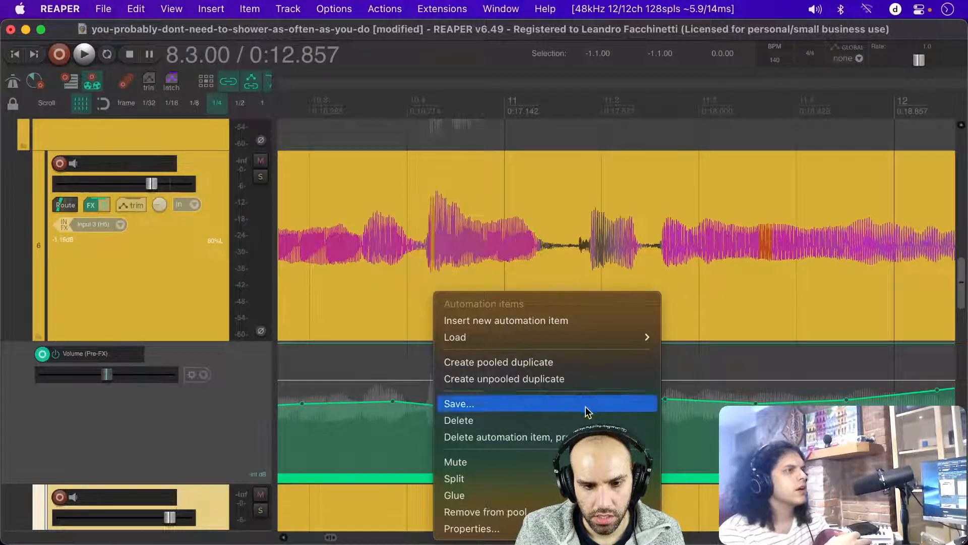
click(529, 437)
mouse_move(481, 404)
mouse_down()
mouse_move(478, 391)
mouse_move(475, 402)
mouse_up()
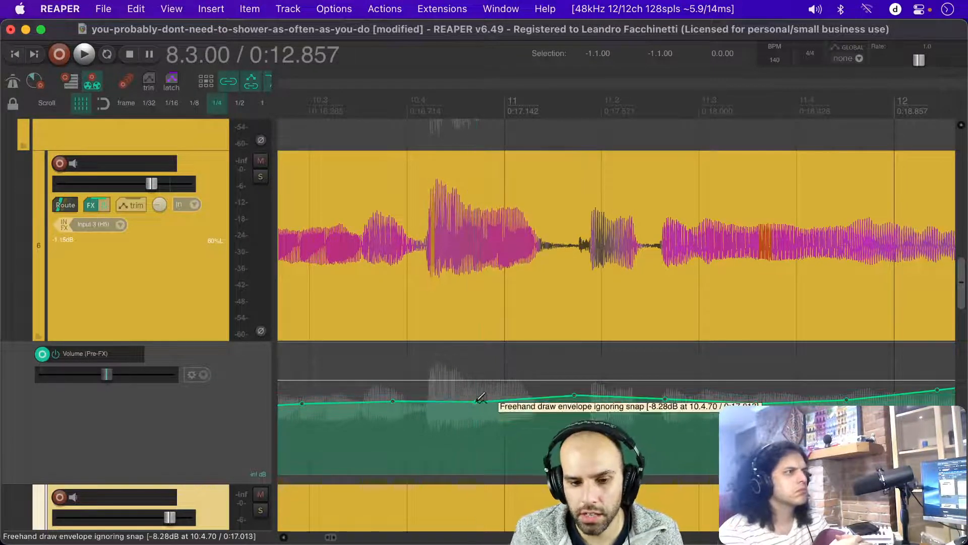
key(super+z)
Step: Shape the envelope just before bar 11 with an added point that lowers the volume at the loud attack
scroll(484, 401, down, 4)
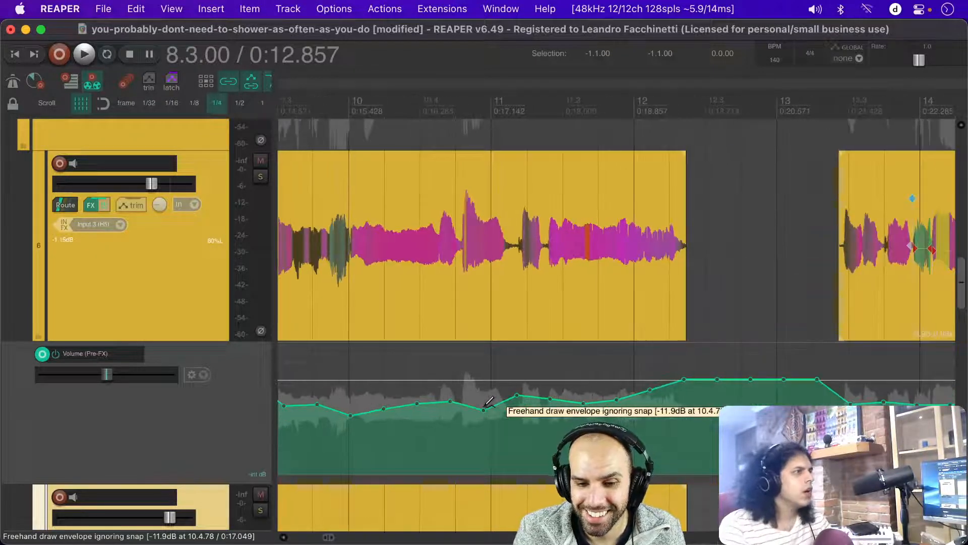
scroll(488, 402, down, 3)
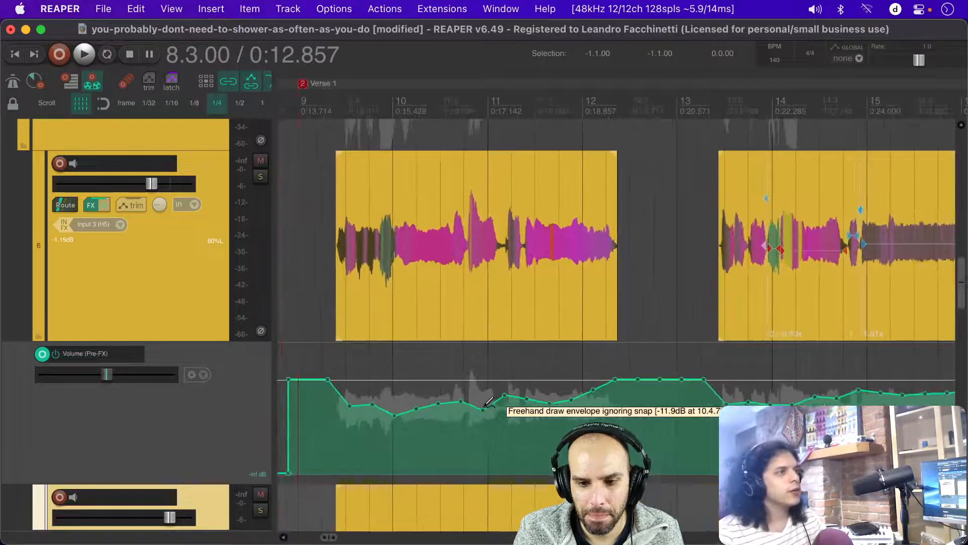
scroll(487, 403, up, 4)
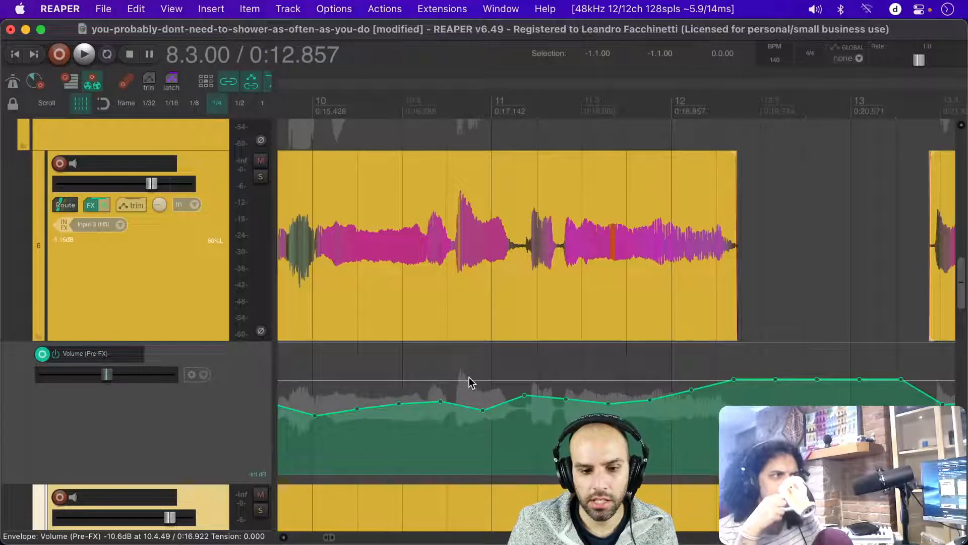
scroll(469, 382, up, 3)
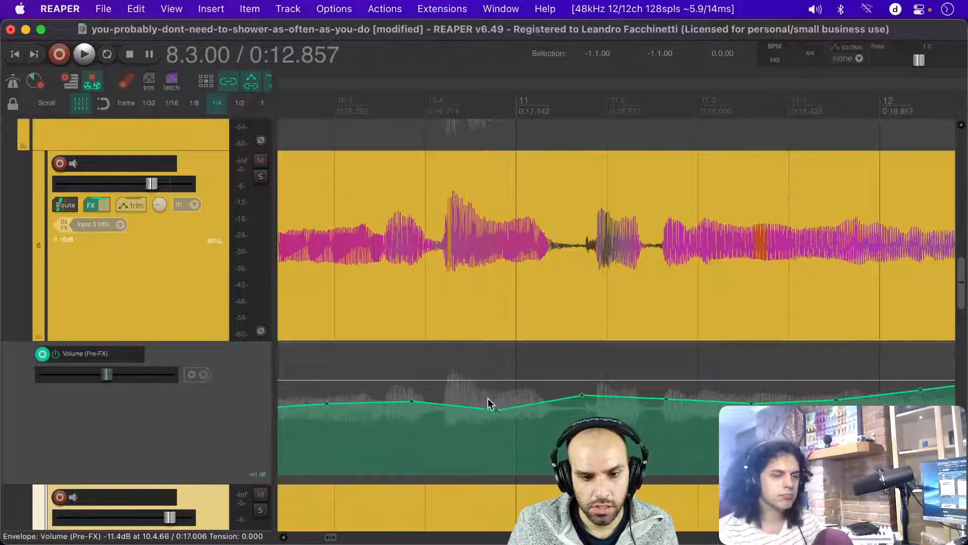
drag(494, 407, 446, 413)
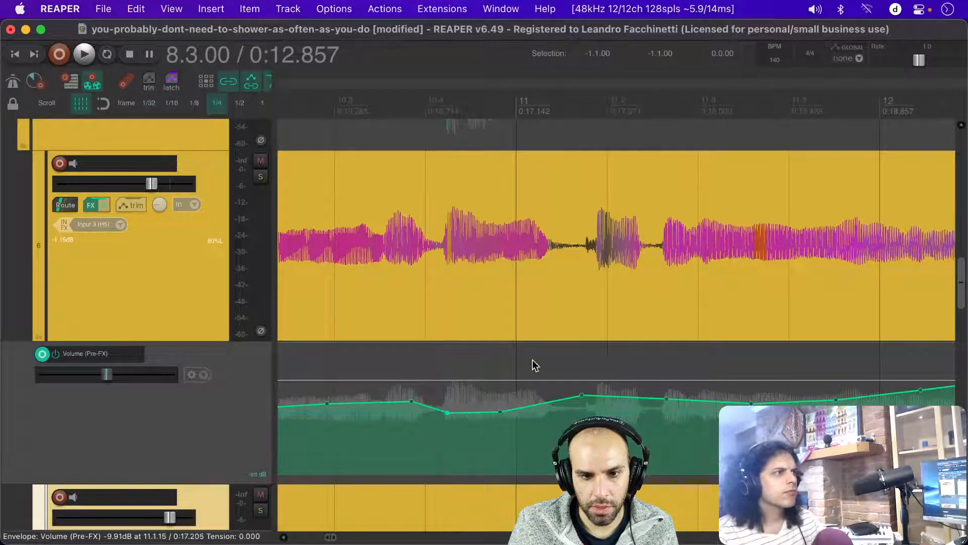
scroll(544, 349, down, 2)
scroll(543, 353, down, 3)
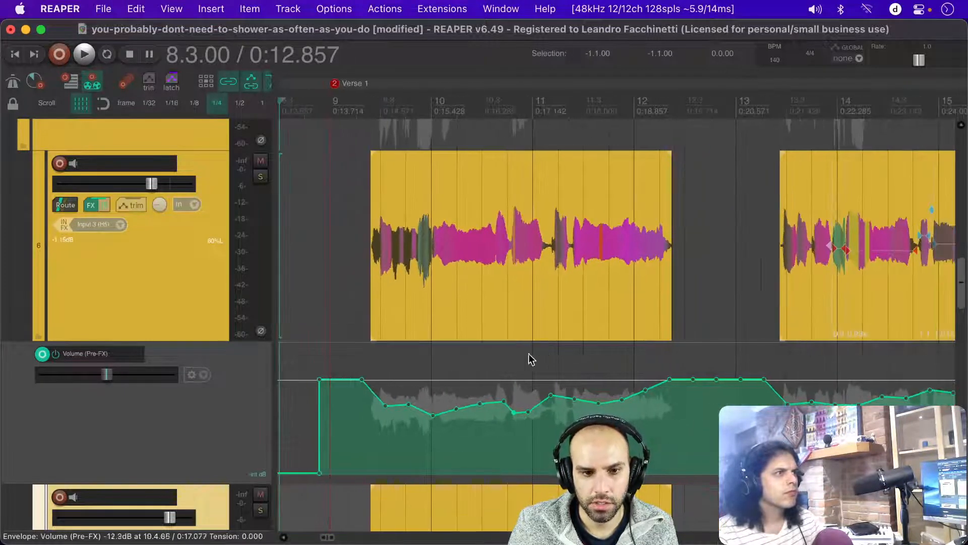
Step: Bypass the first child track's pre-FX volume envelope, solo the track, and play from just before Verse 1
click(318, 356)
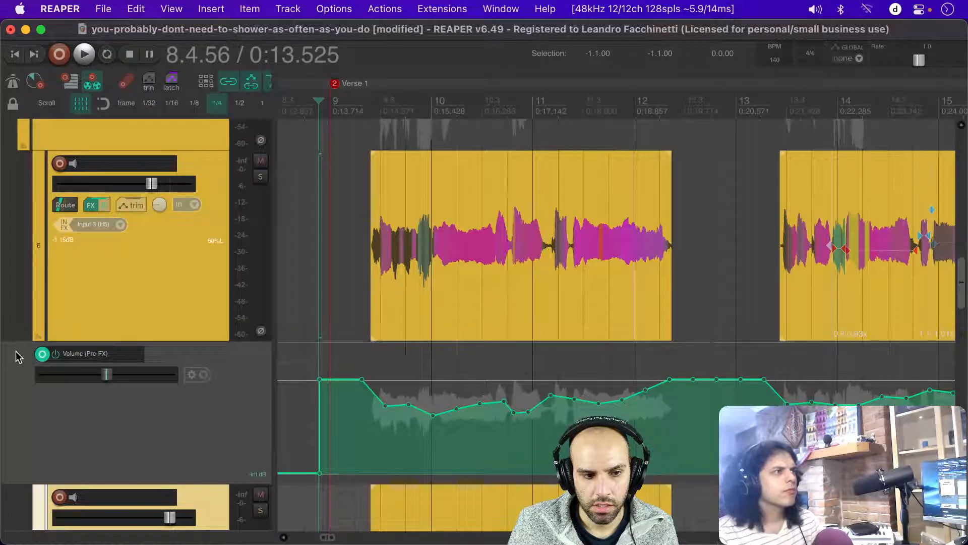
click(57, 353)
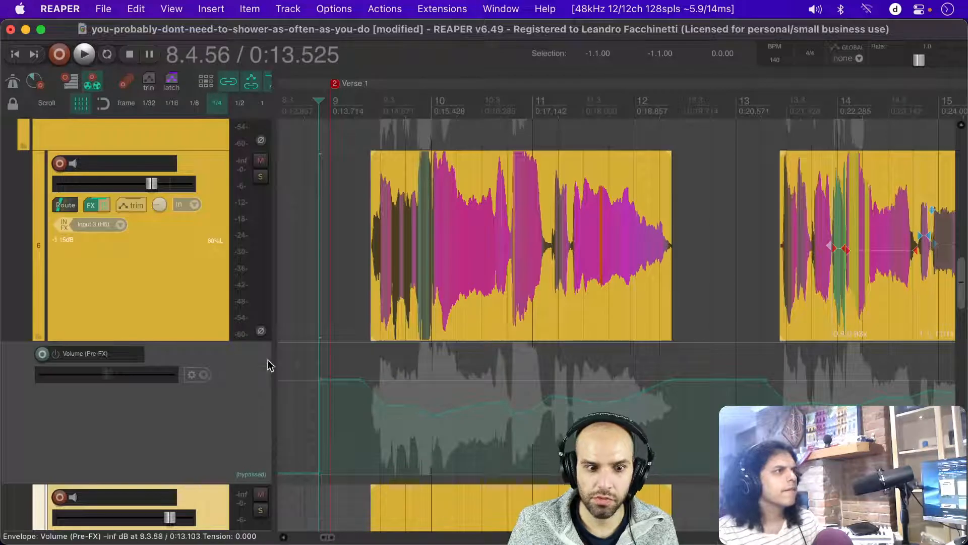
click(260, 178)
key(space)
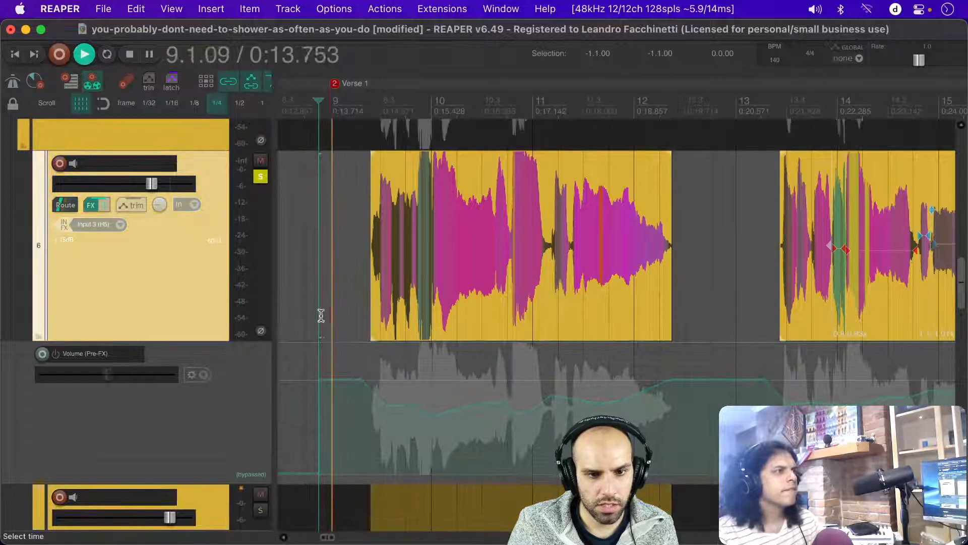
Step: Re-enable the pre-FX volume envelope, replay the first phrase from the start of bar 9, and stop playback
click(56, 356)
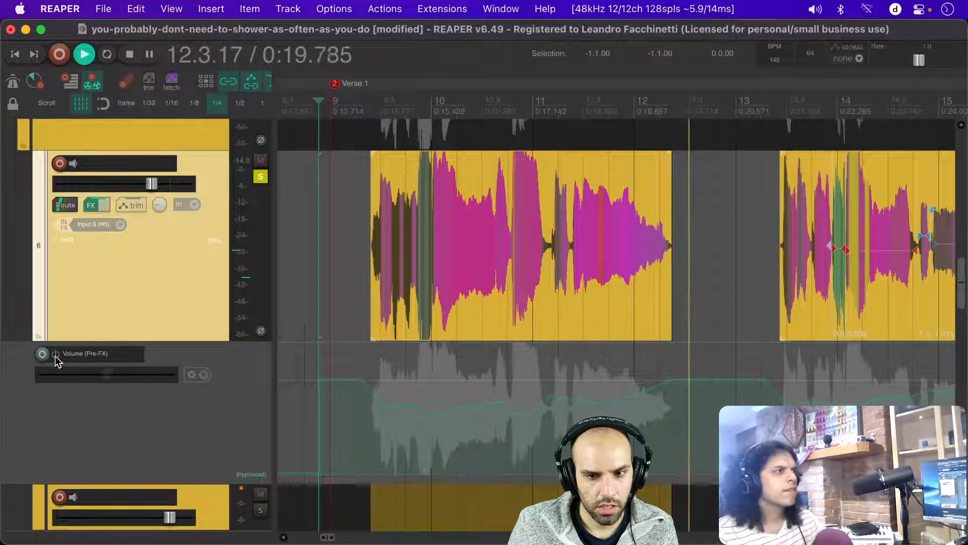
click(343, 359)
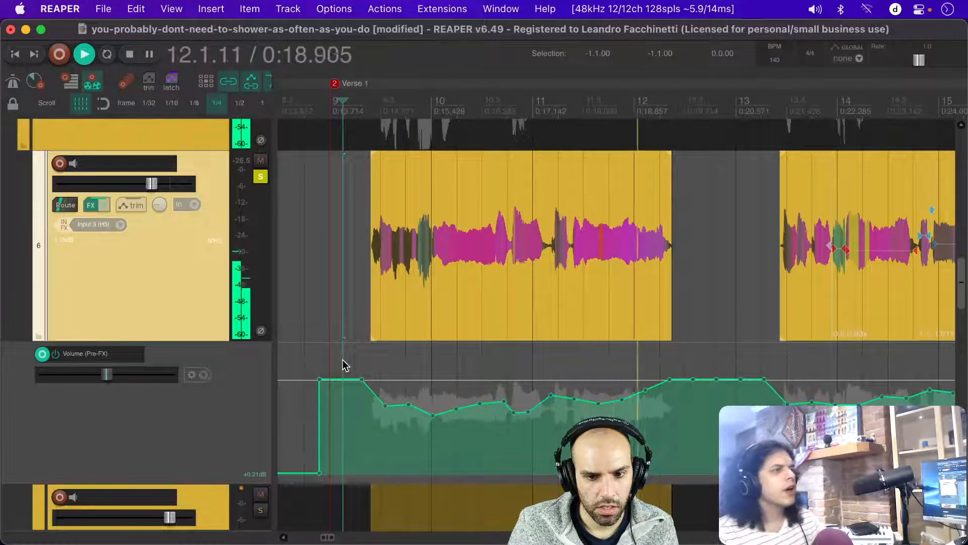
key(space)
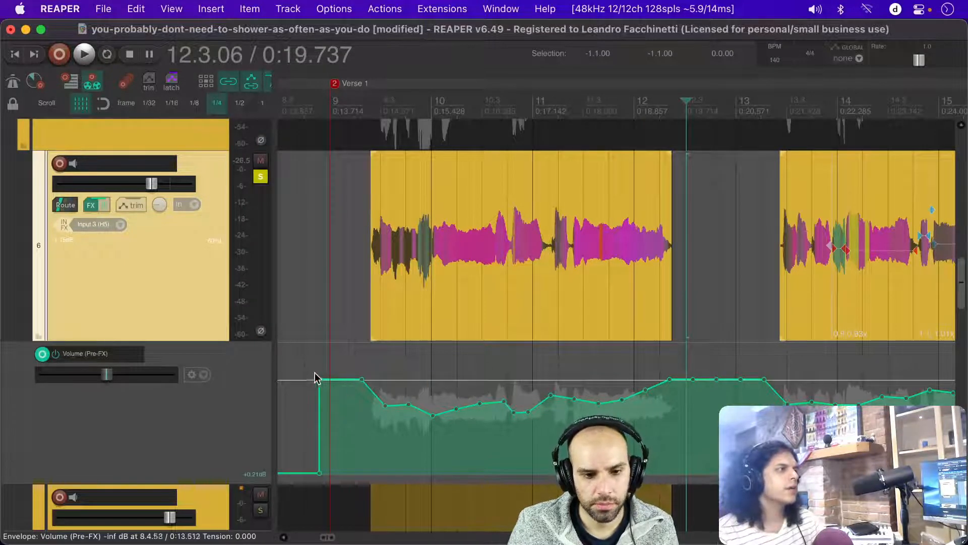
Step: Raise the volume automation item's baseline to 36 in its properties, close them, and save the project
scroll(311, 361, down, 2)
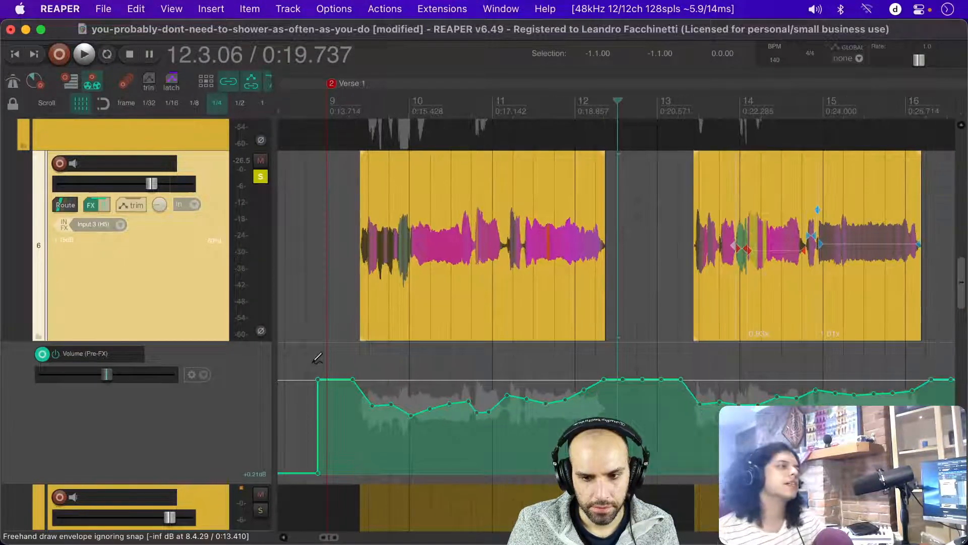
scroll(313, 452, down, 8)
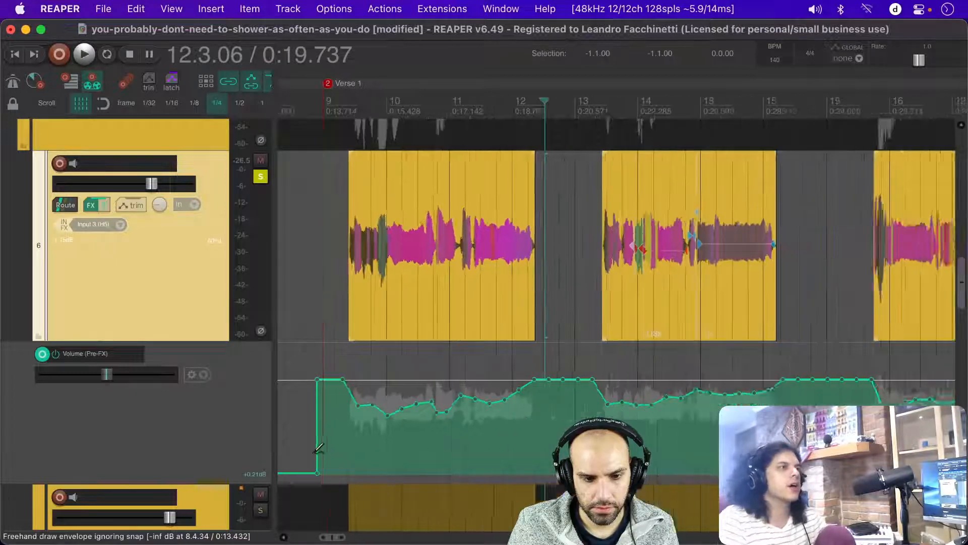
scroll(319, 448, down, 6)
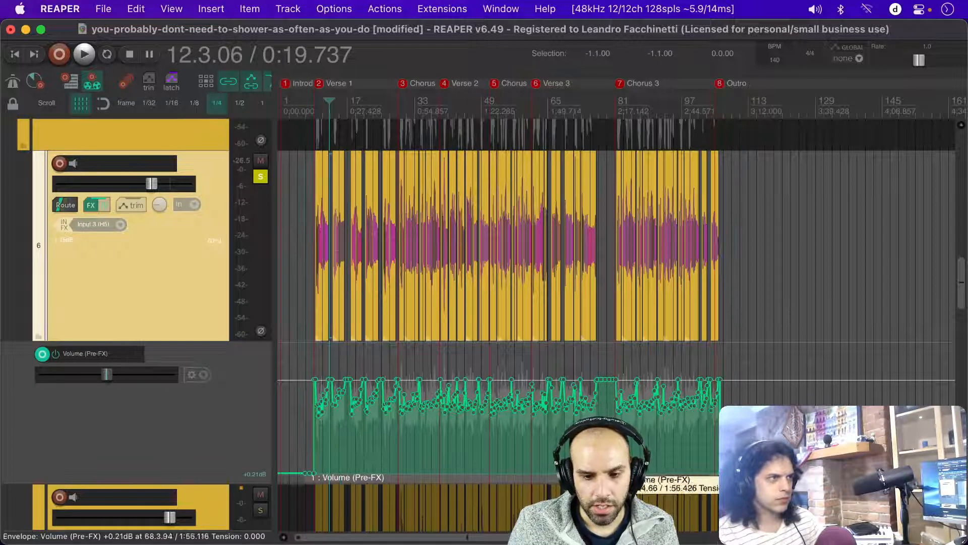
double_click(562, 476)
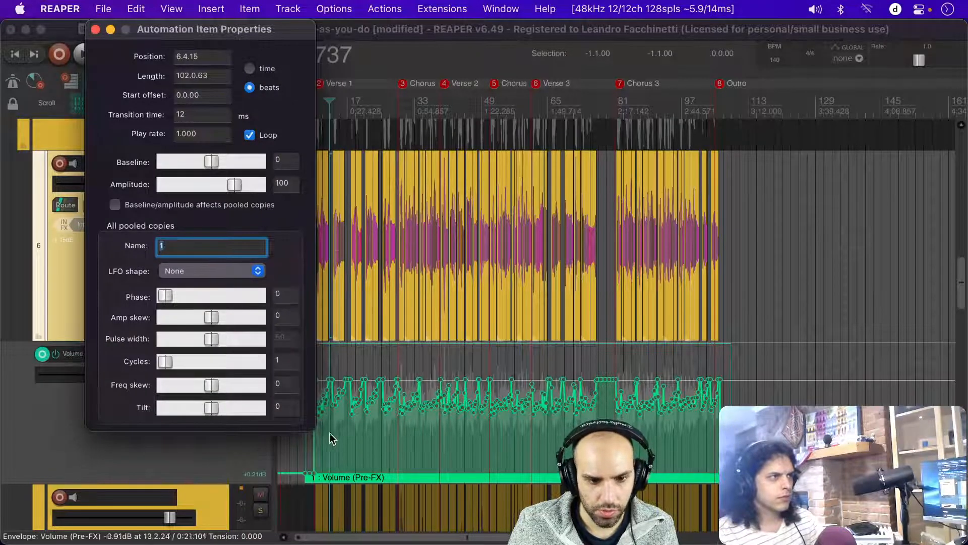
scroll(333, 436, up, 5)
scroll(329, 438, left, 3)
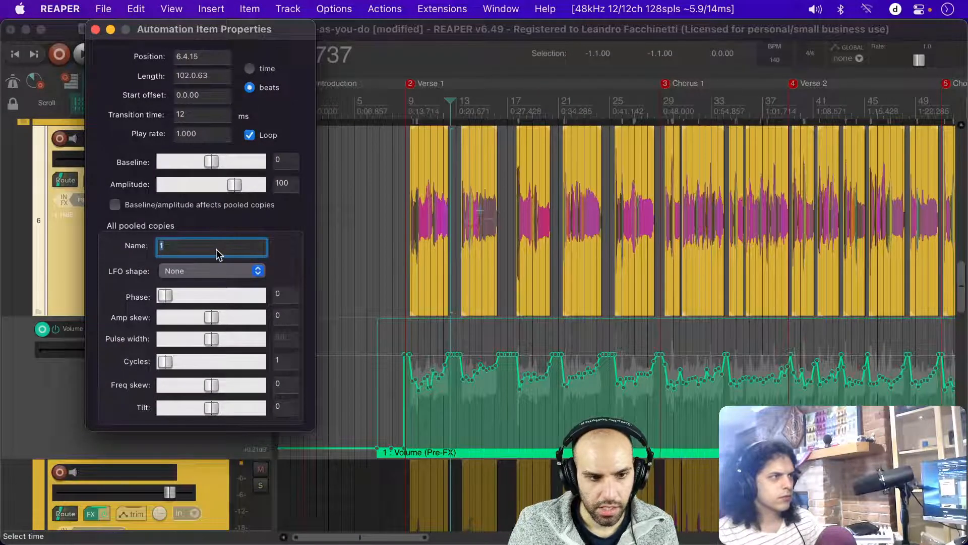
drag(214, 167, 229, 166)
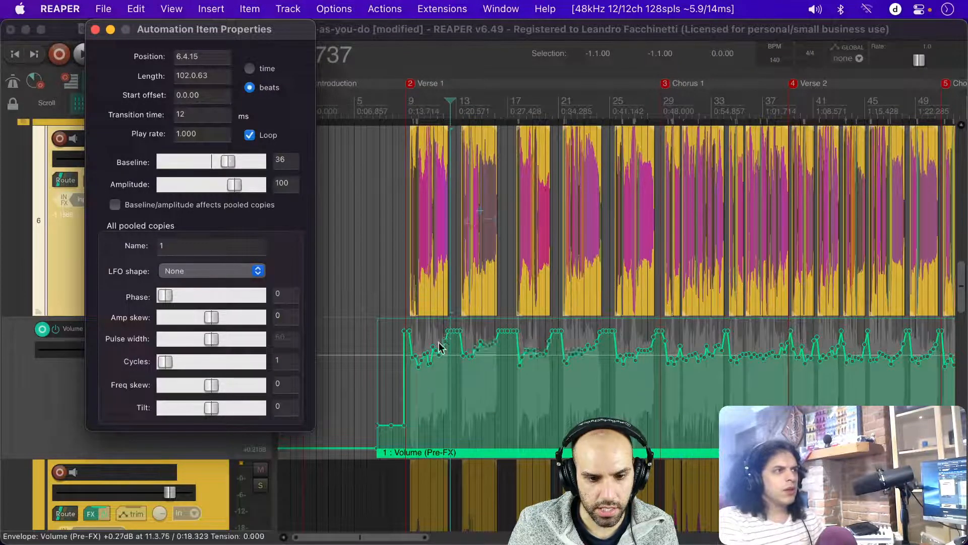
scroll(436, 347, up, 8)
drag(423, 353, 430, 347)
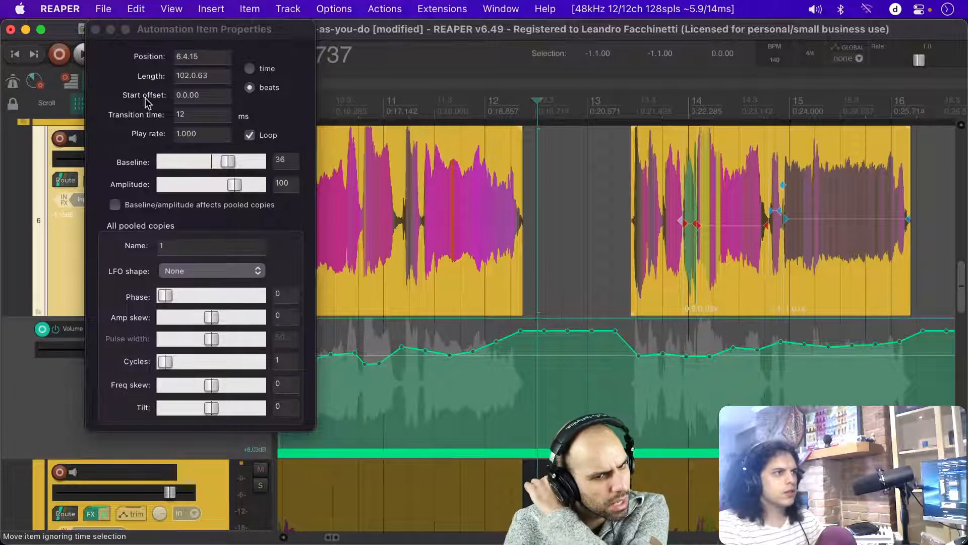
click(95, 30)
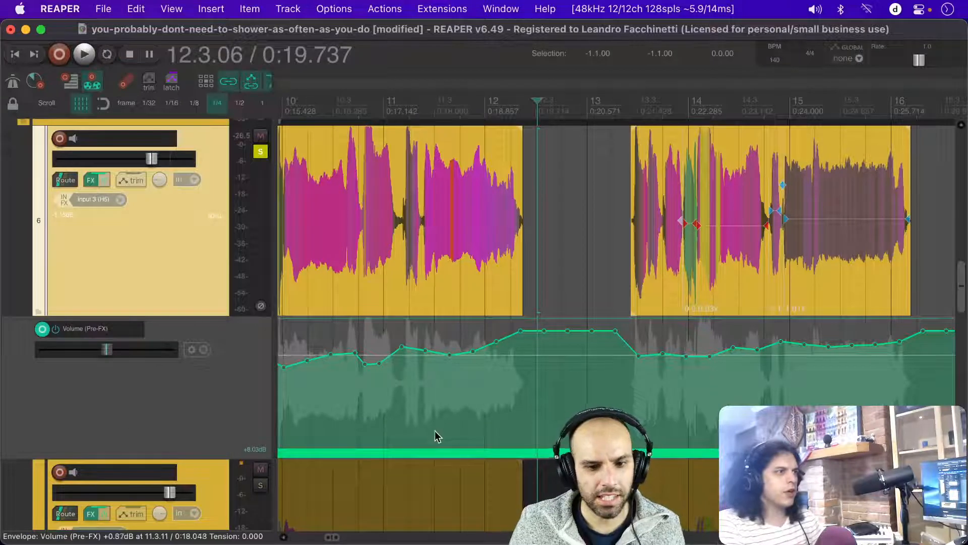
scroll(416, 414, left, 5)
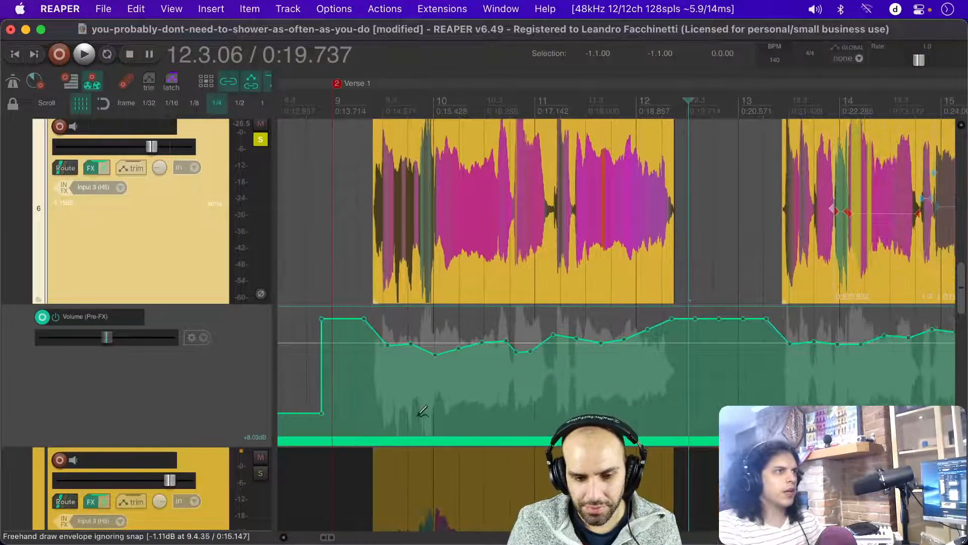
key(super+s)
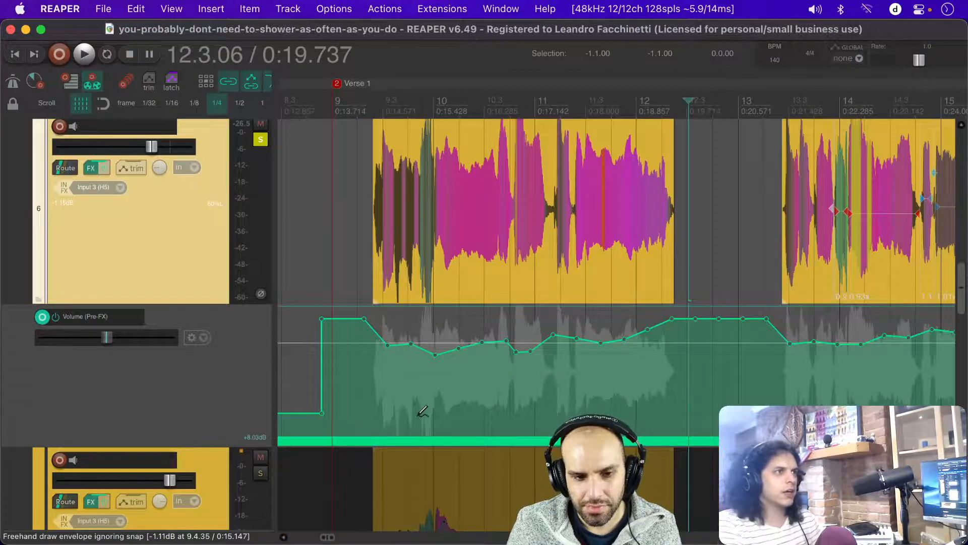
scroll(507, 444, right, 5)
right_click(498, 444)
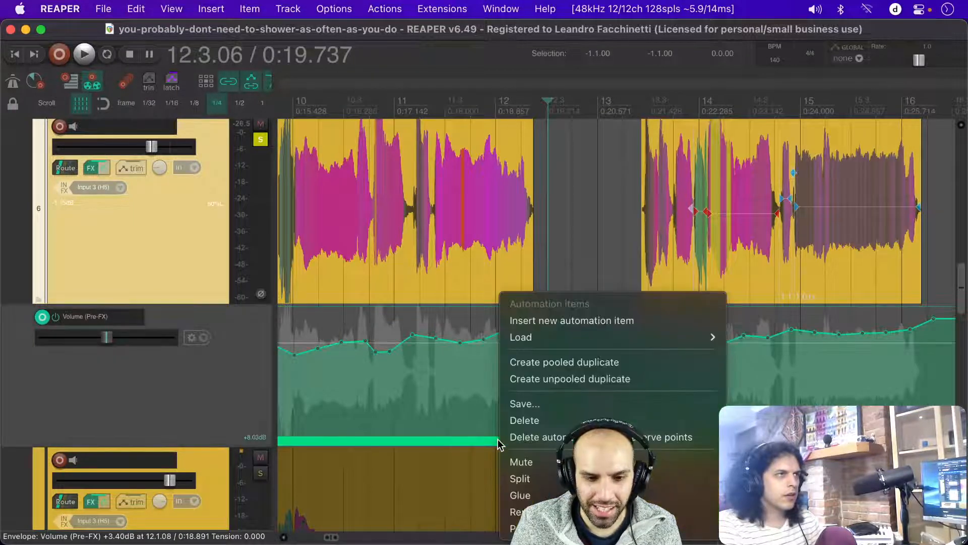
click(380, 422)
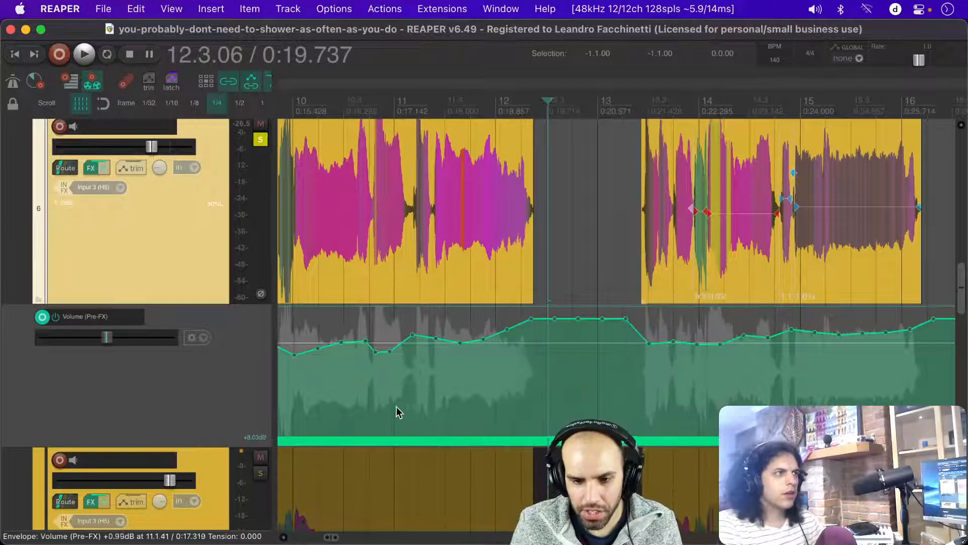
Step: Nudge the envelope point in the second half of bar 10 slightly and save the project
scroll(406, 409, left, 5)
drag(523, 339, 530, 343)
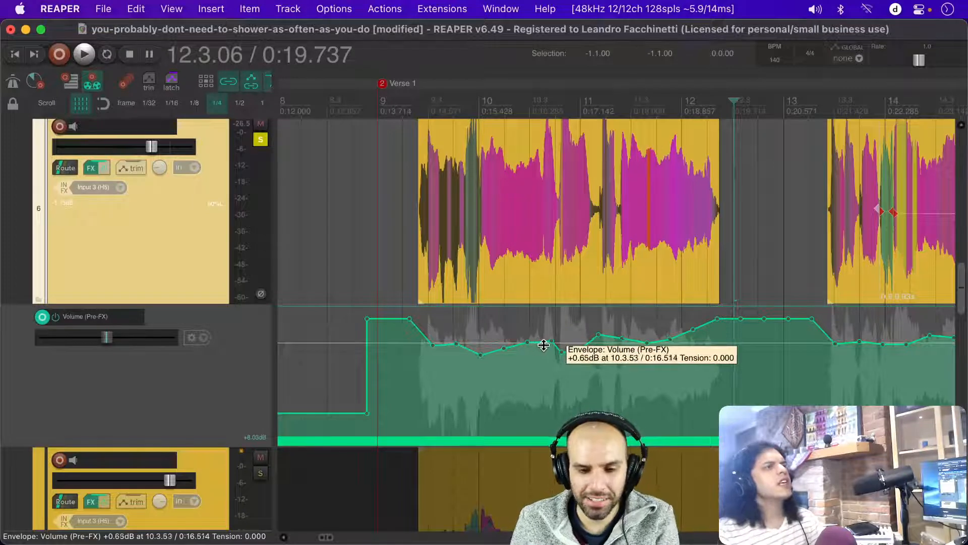
key(super+s)
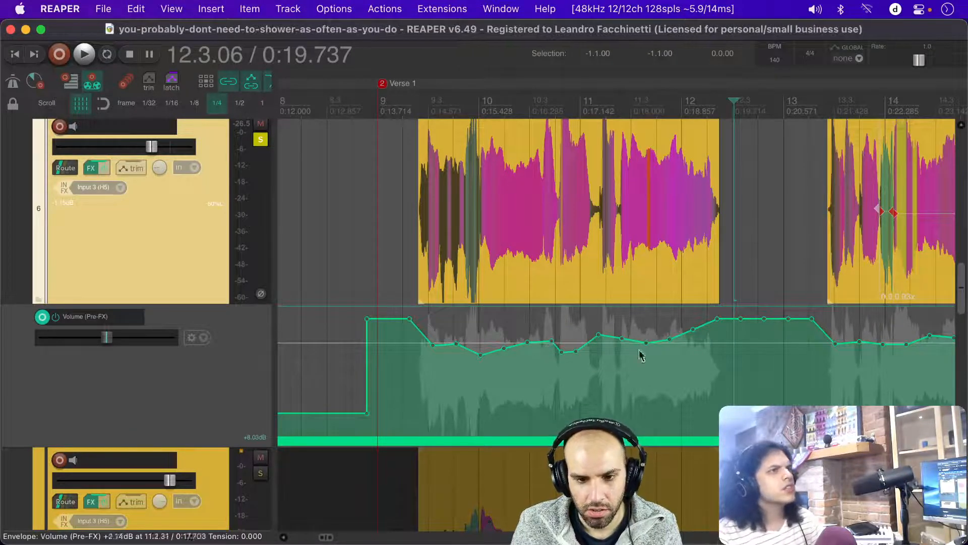
Step: Try a small move of the envelope point midway through bar 11, undo it, and clear the stray time selection
drag(744, 272, 780, 269)
drag(621, 337, 623, 338)
key(super+z)
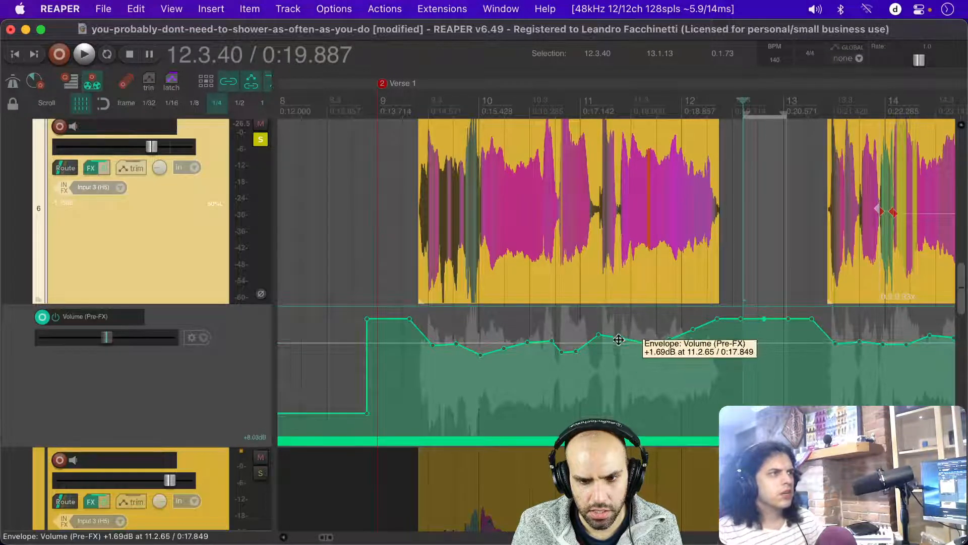
click(760, 283)
scroll(474, 308, up, 1)
scroll(469, 318, down, 2)
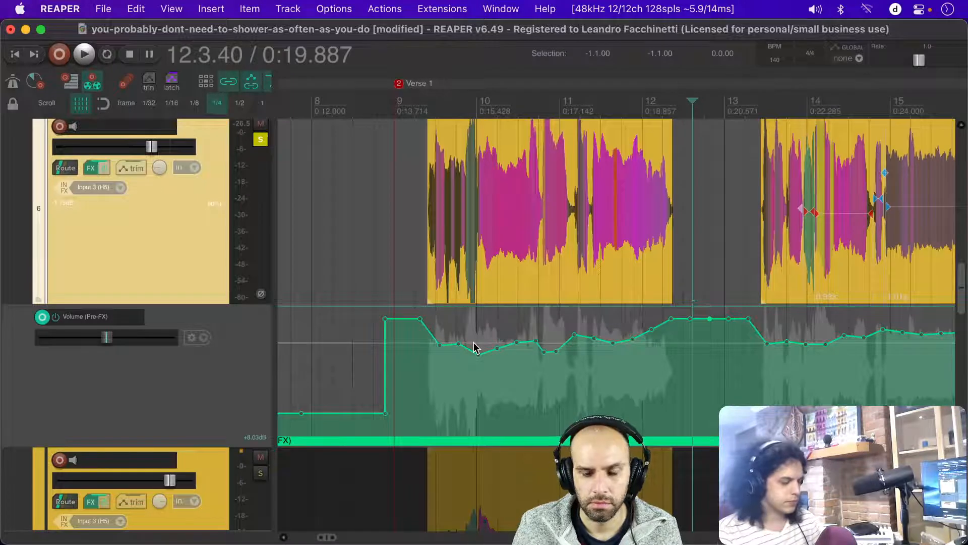
scroll(473, 342, up, 2)
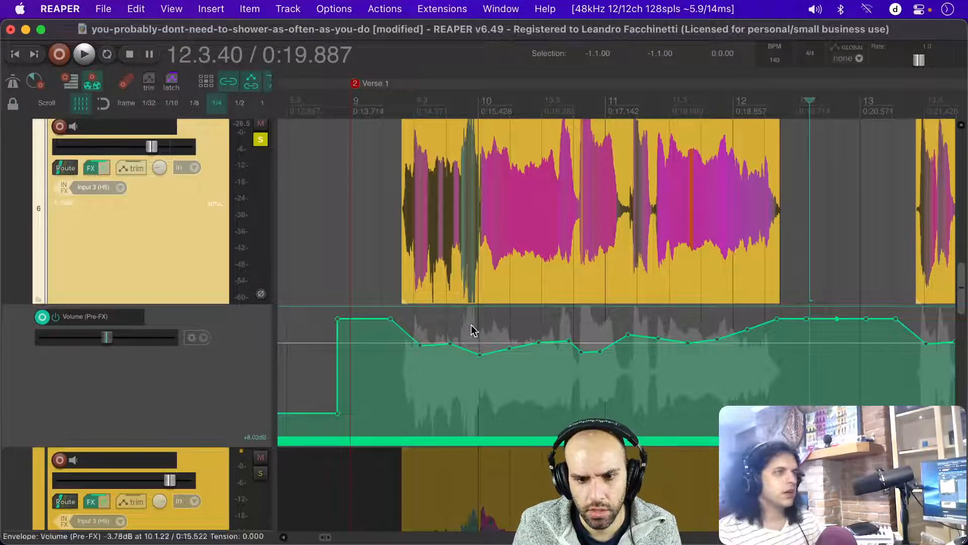
Step: Place the edit cursor just before Verse 1 and compare the vocal waveform with the pre-FX volume envelope repeatedly bypassed and enabled
click(323, 274)
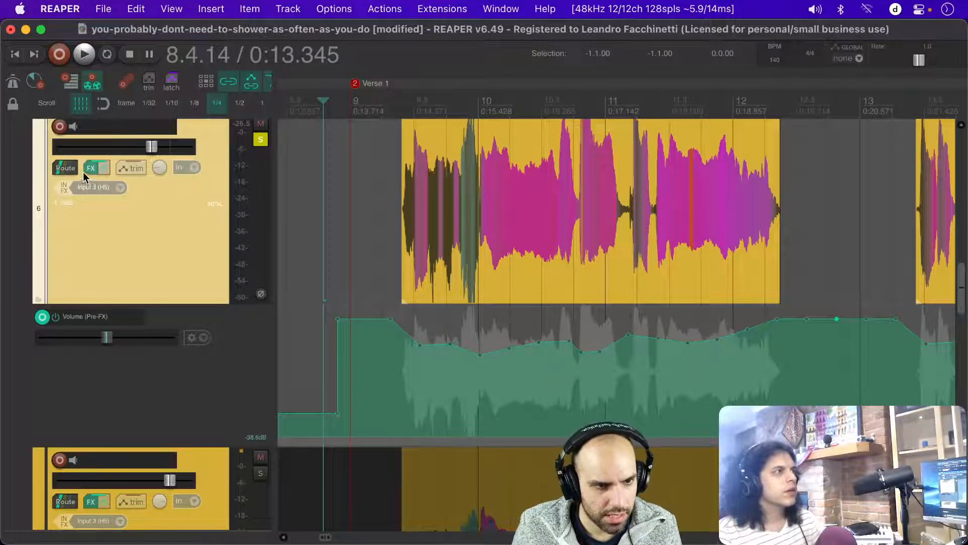
click(56, 316)
click(55, 316)
click(56, 316)
click(56, 316)
click(56, 317)
click(56, 316)
click(56, 316)
click(56, 317)
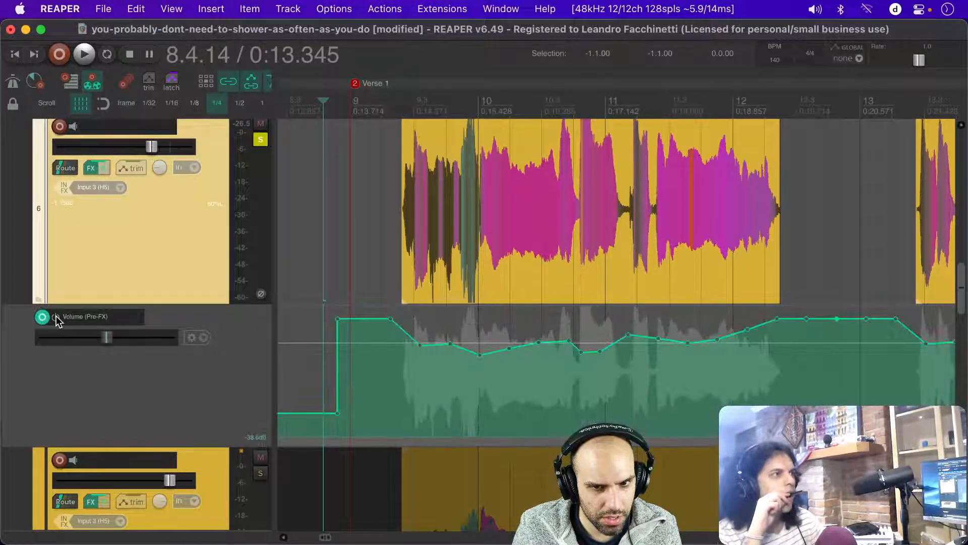
Step: Play the first phrase with the envelope bypassed, replay it with the envelope enabled, and stop
click(56, 317)
key(space)
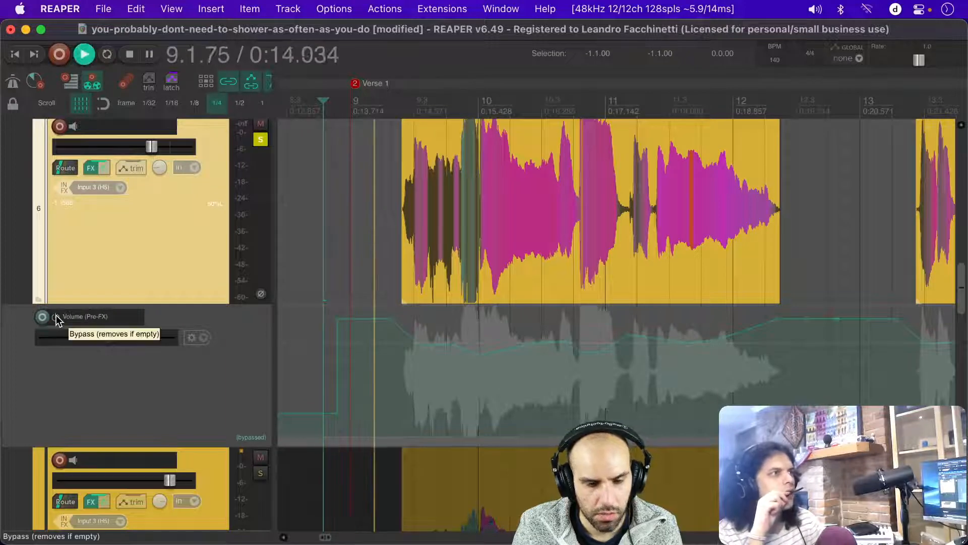
click(310, 237)
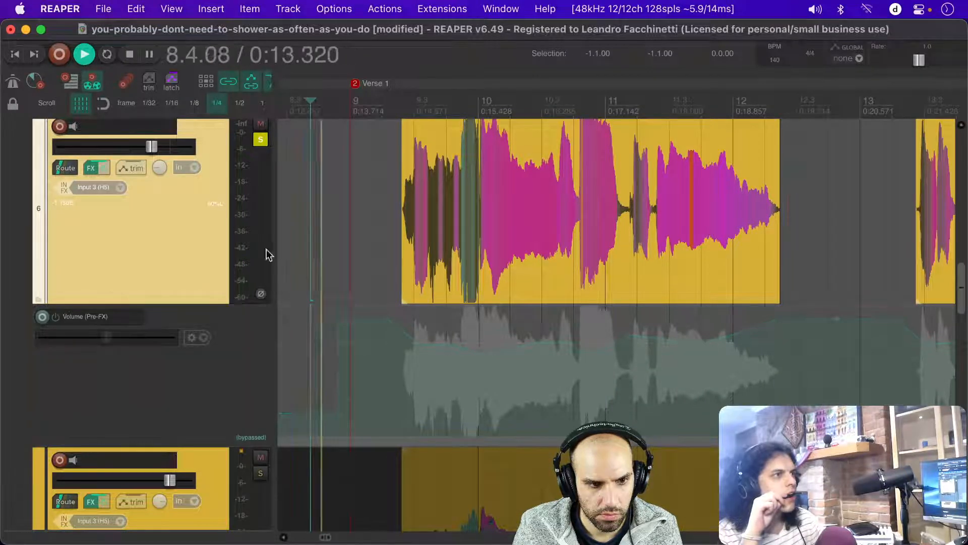
click(54, 315)
click(56, 316)
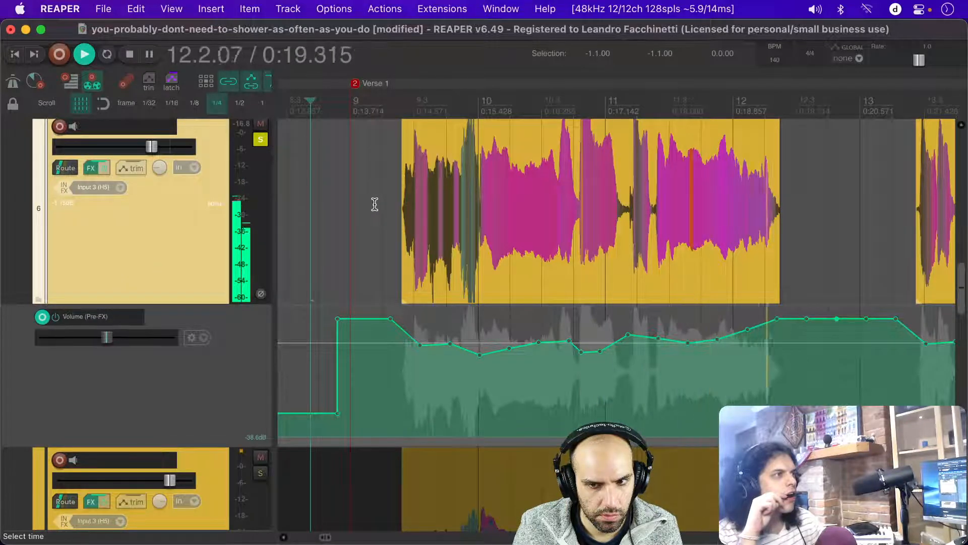
key(space)
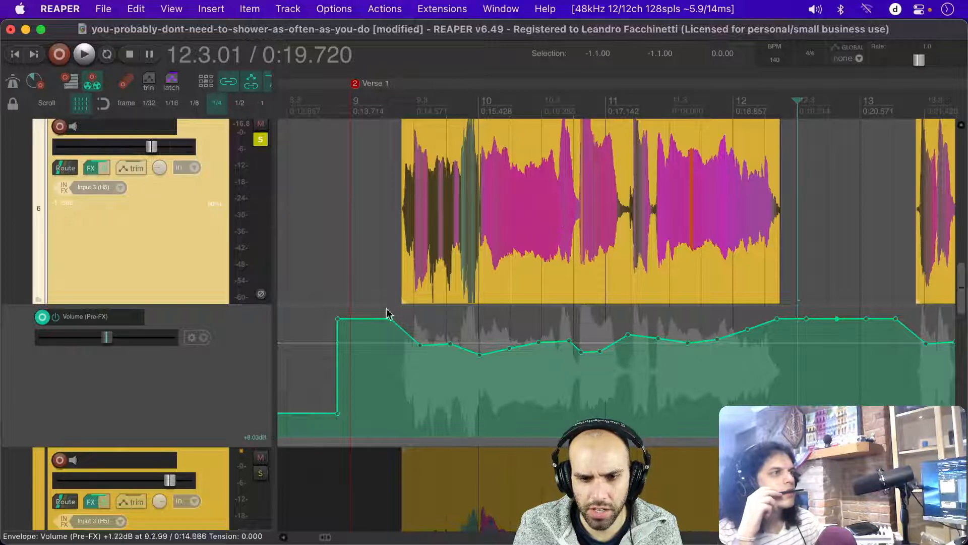
Step: Audition short passages of the phrase in bars 9 and 10 with the pre-FX volume envelope enabled
click(368, 275)
key(space)
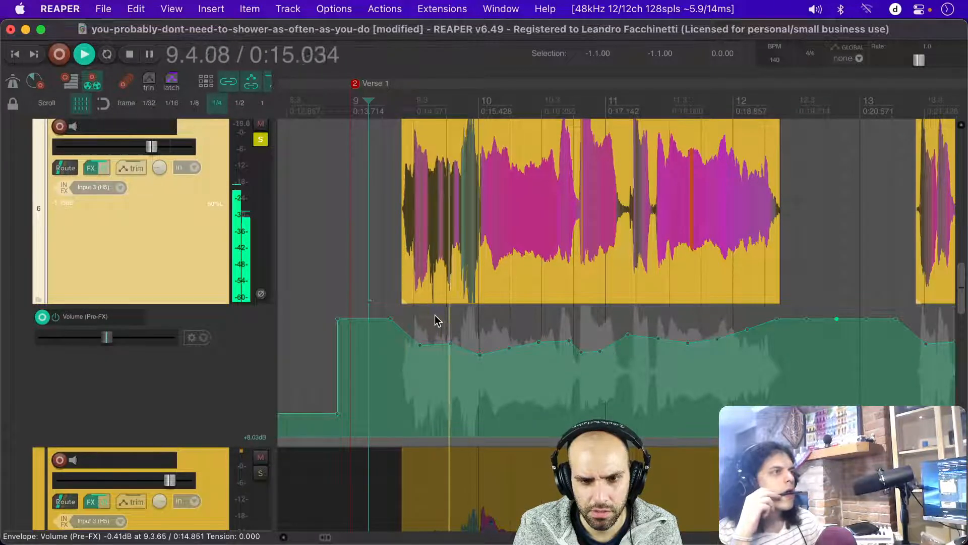
key(space)
click(548, 317)
key(space)
key(space)
click(499, 327)
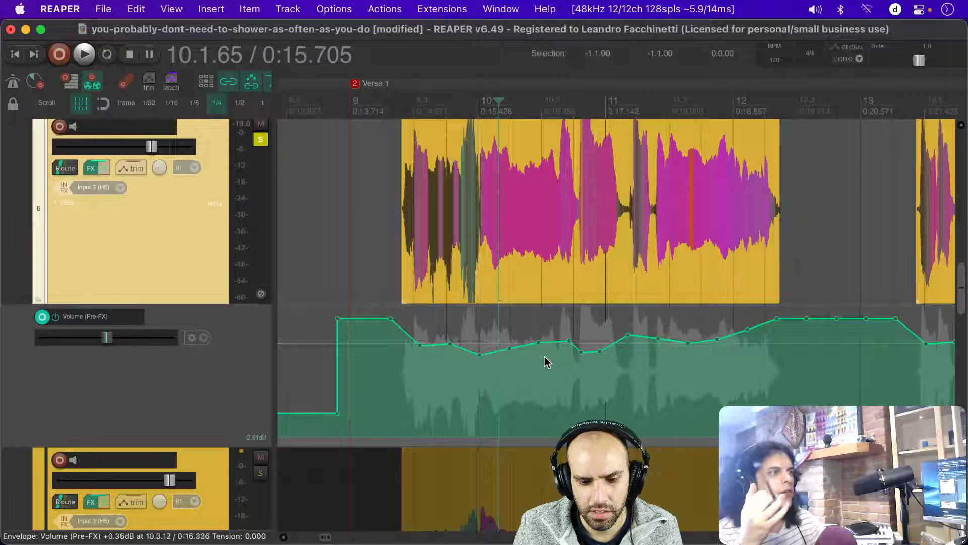
click(351, 275)
key(space)
key(space)
click(377, 301)
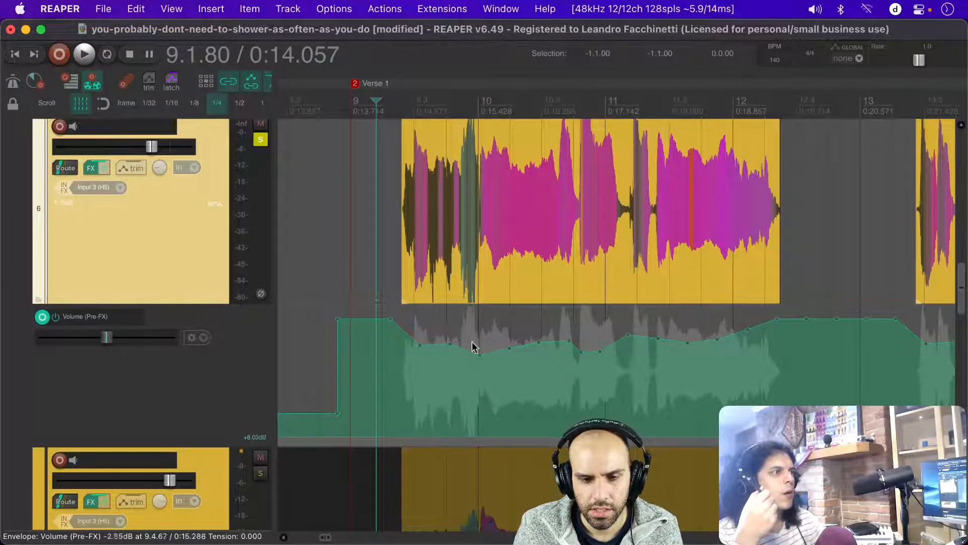
Step: Review the neighbouring vocal tracks, place the edit cursor just after the start of bar 9, and save the project
scroll(400, 373, down, 5)
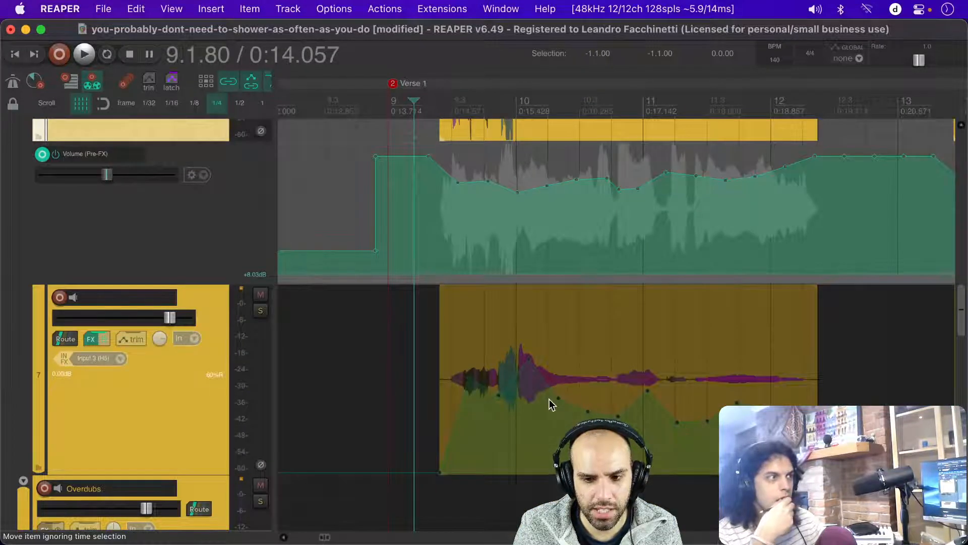
scroll(474, 384, up, 3)
scroll(474, 384, down, 4)
scroll(474, 385, up, 5)
click(423, 326)
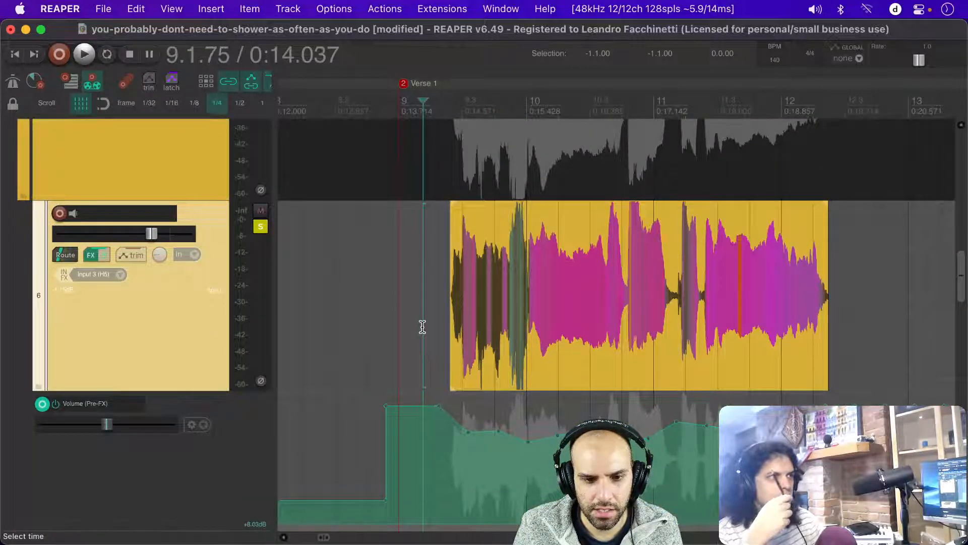
key(super+s)
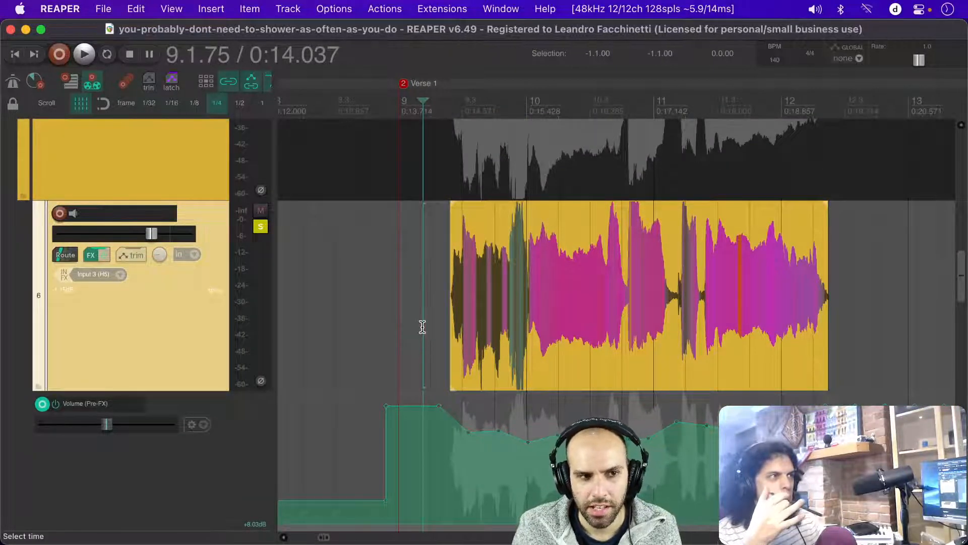
Step: Audition the first Verse 1 phrase of the soloed vocal on track 6 from the edit cursor to the end of its item
scroll(423, 327, down, 3)
scroll(422, 327, right, 2)
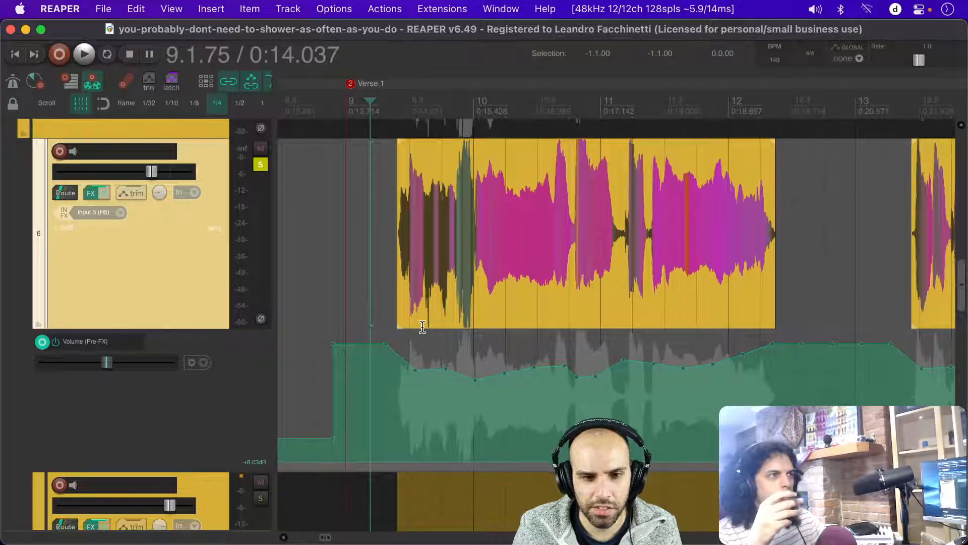
scroll(423, 327, up, 2)
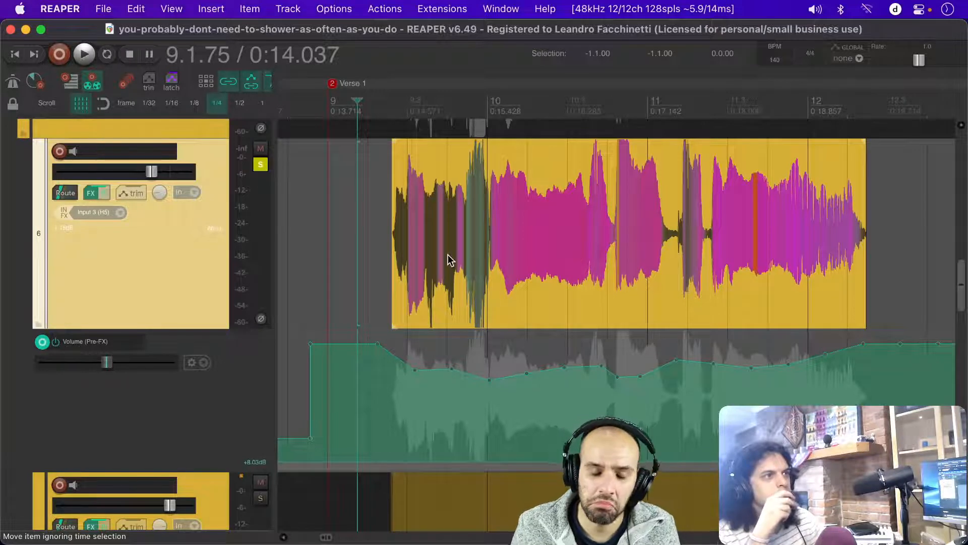
key(space)
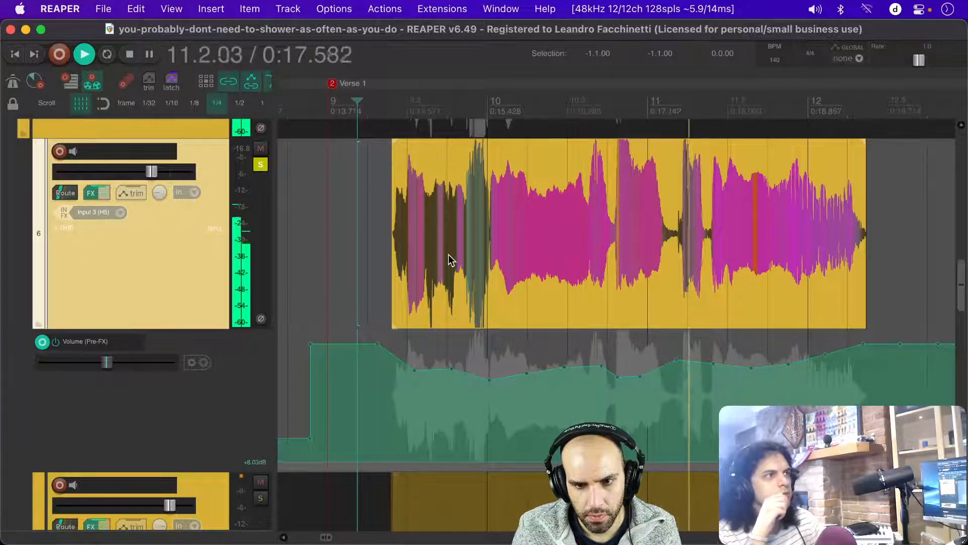
key(space)
Step: Compare the vocal waveforms with the pre-FX volume envelope on track 6 across the first phrases of Verse 1
scroll(545, 231, down, 3)
scroll(545, 230, up, 3)
scroll(545, 230, right, 1)
scroll(545, 230, down, 1)
scroll(546, 235, down, 1)
scroll(546, 234, right, 1)
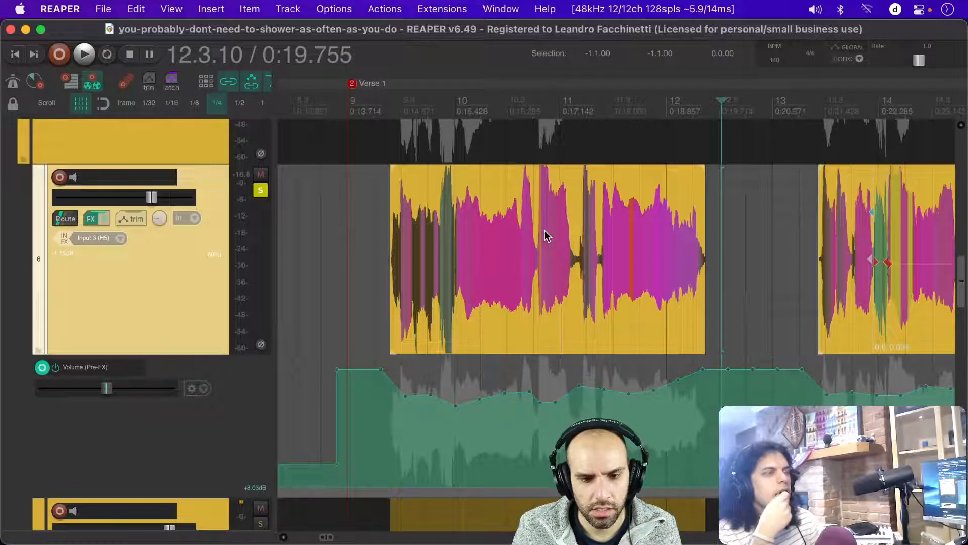
scroll(627, 339, down, 1)
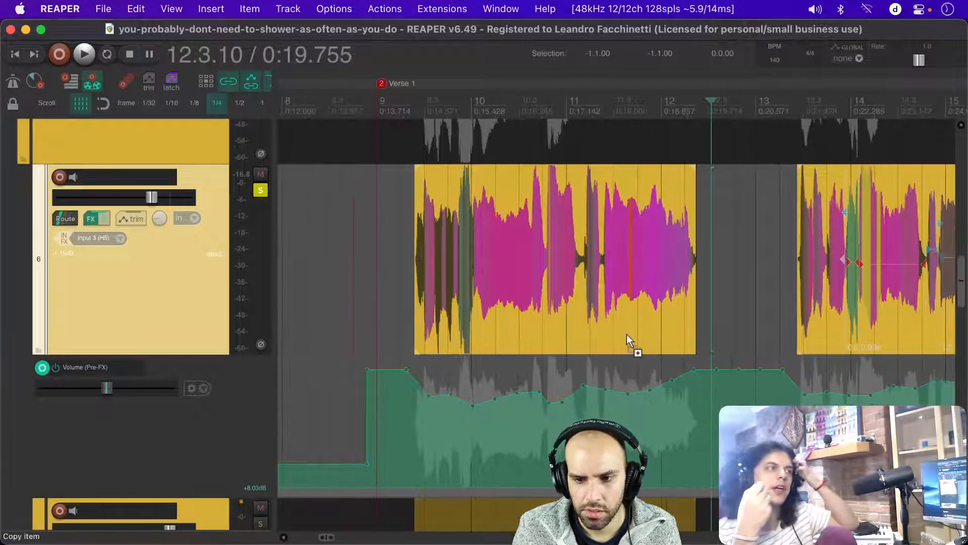
scroll(627, 339, down, 2)
scroll(626, 339, right, 1)
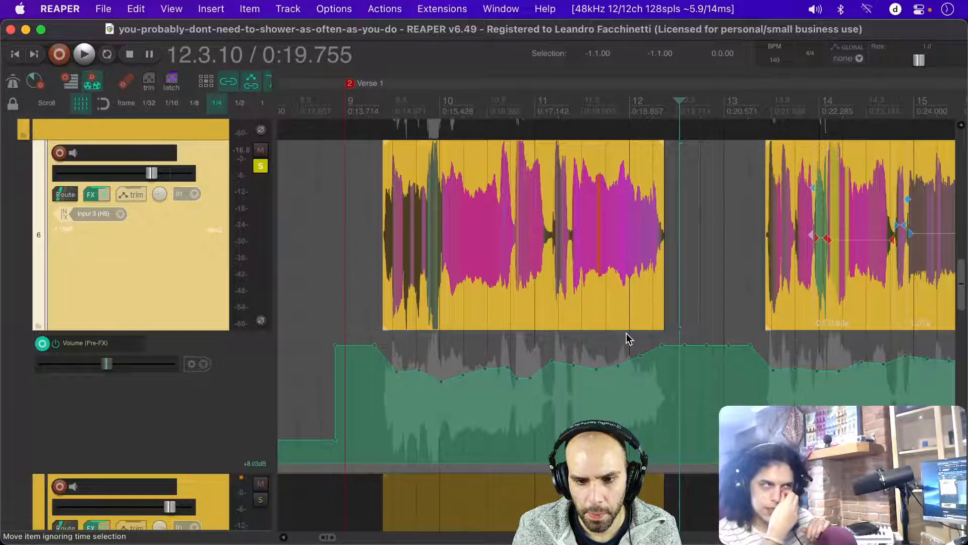
scroll(627, 338, right, 6)
scroll(627, 339, down, 1)
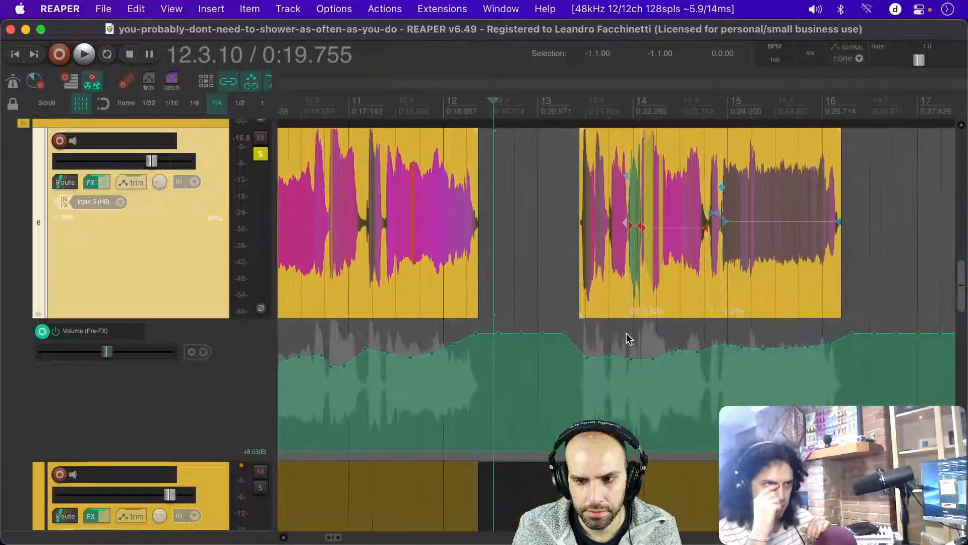
scroll(627, 339, right, 7)
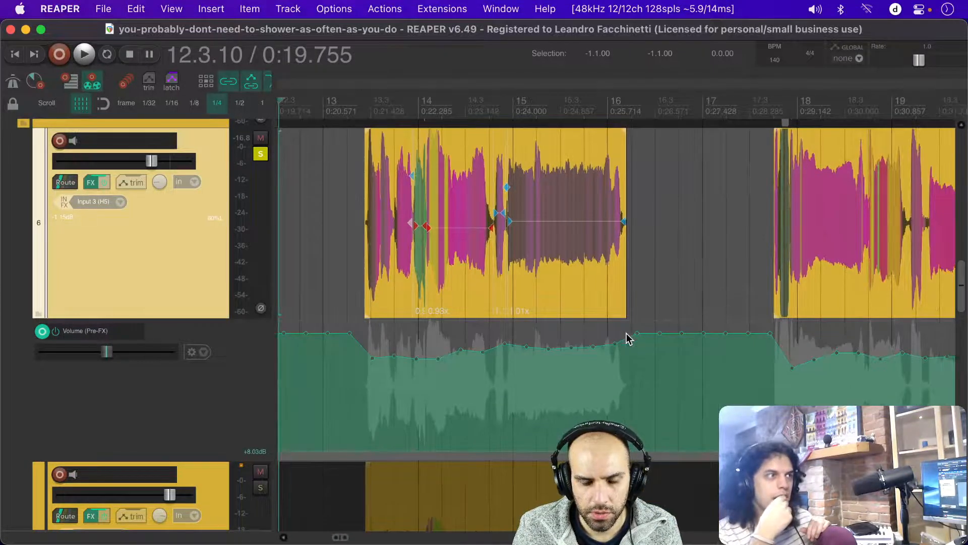
scroll(626, 339, left, 20)
scroll(627, 339, down, 2)
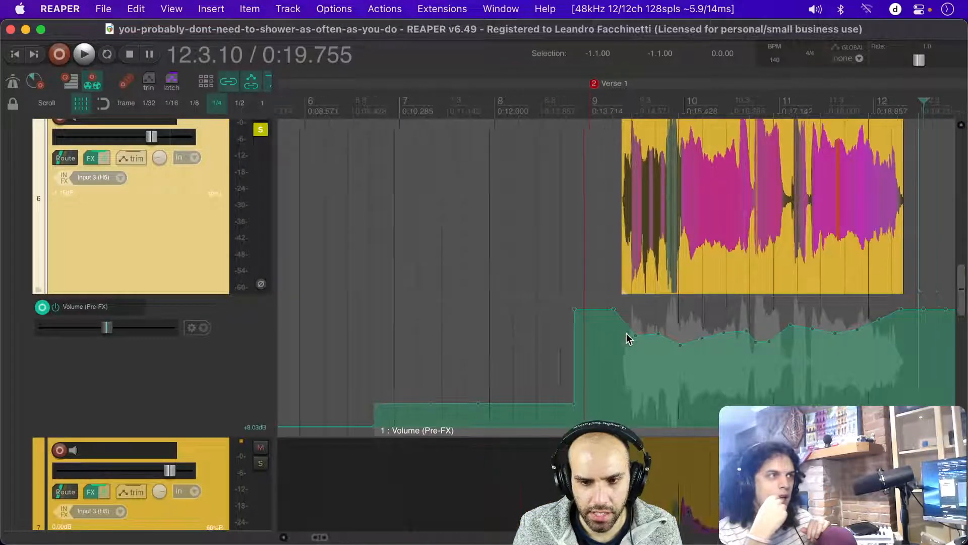
scroll(676, 335, right, 20)
scroll(702, 335, up, 8)
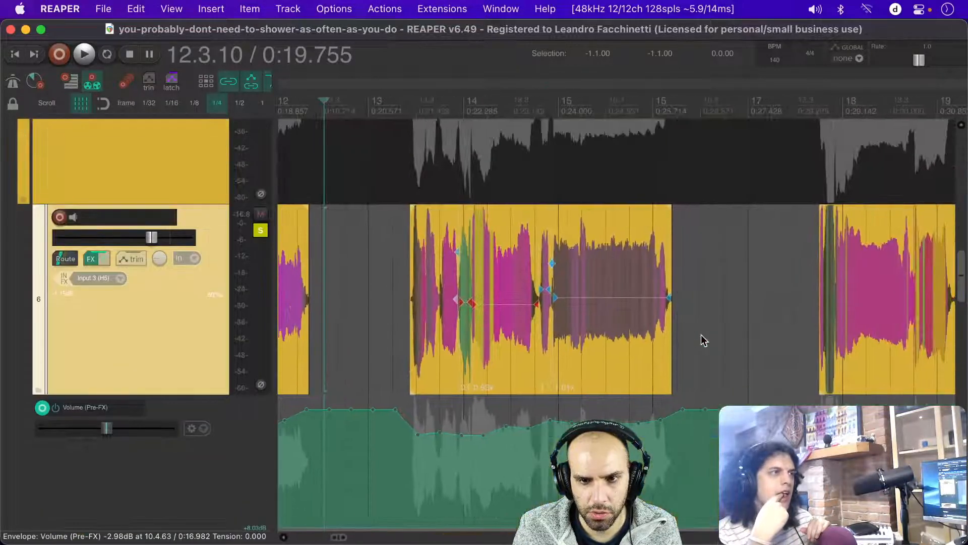
scroll(701, 335, down, 2)
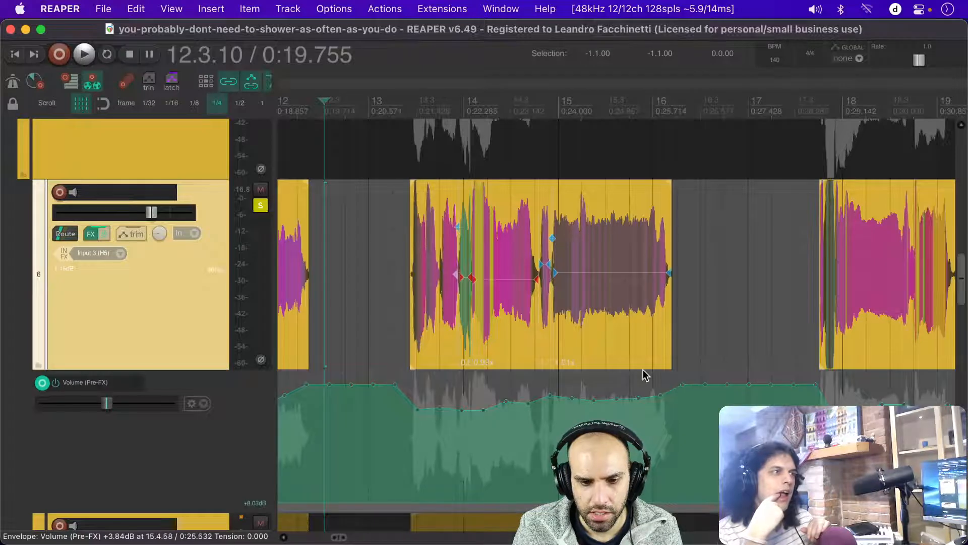
Step: Examine track 6's pre-FX volume envelope through the rest of the song, past Verse 2 and towards Chorus 2
scroll(646, 375, right, 12)
scroll(646, 375, right, 20)
scroll(646, 374, down, 2)
scroll(645, 375, right, 20)
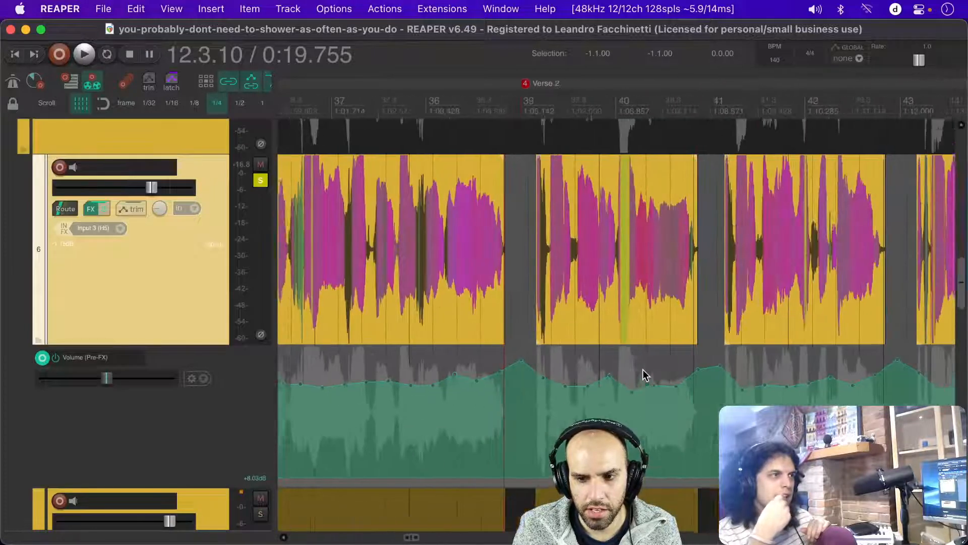
scroll(644, 375, right, 12)
scroll(644, 375, up, 3)
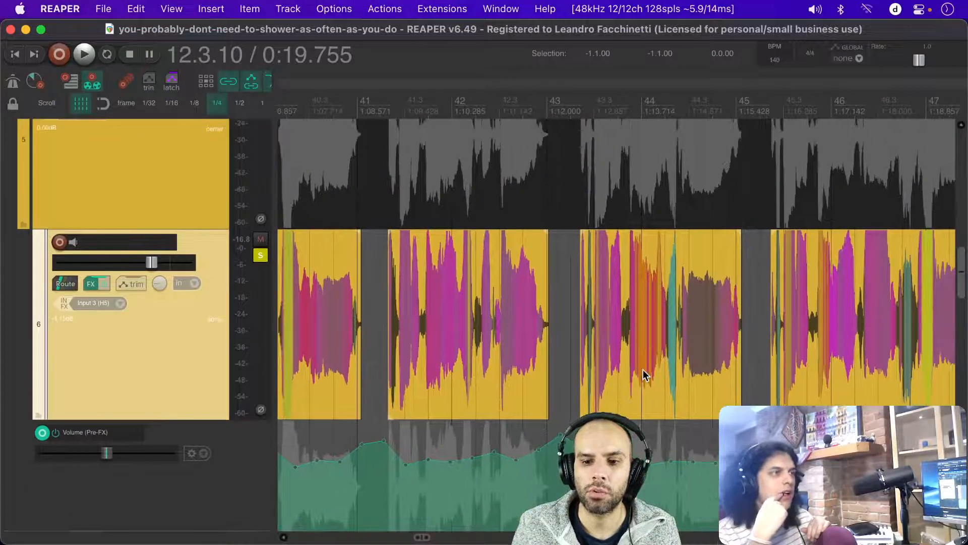
scroll(644, 375, right, 10)
scroll(643, 374, right, 15)
scroll(644, 375, down, 3)
scroll(644, 375, down, 5)
scroll(644, 375, down, 10)
scroll(644, 375, left, 5)
Step: Unsolo vocal track 6 and show track 7's pre-FX volume envelope in its own lane
scroll(644, 374, up, 4)
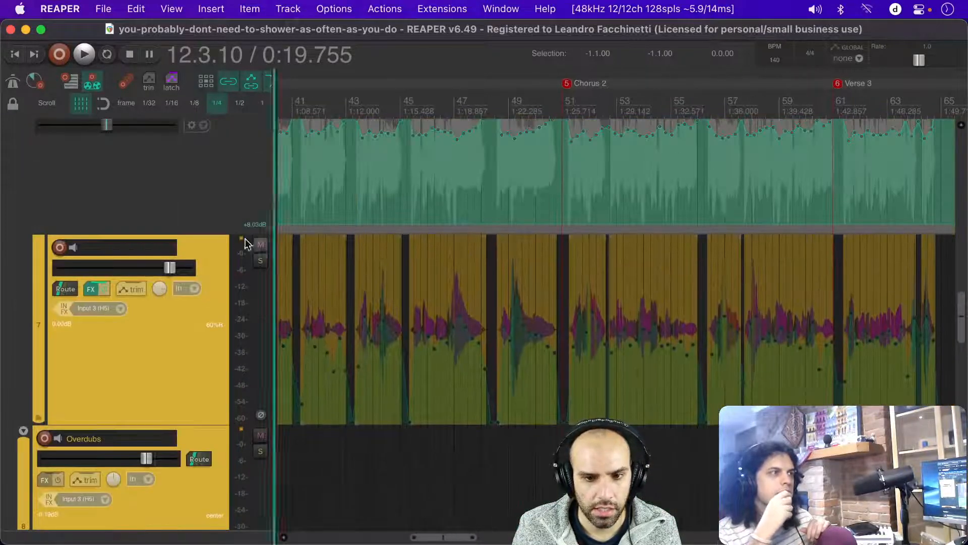
scroll(237, 225, up, 8)
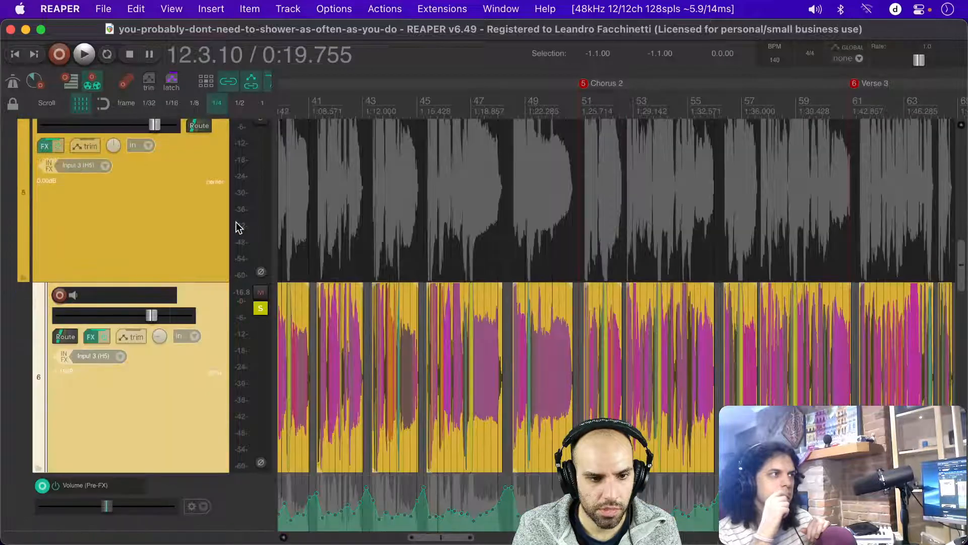
scroll(236, 222, down, 8)
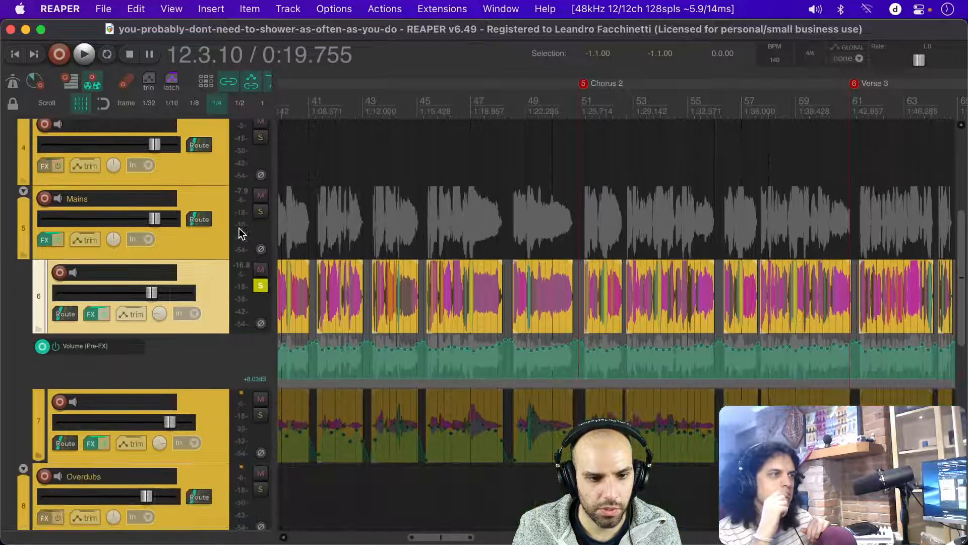
click(260, 285)
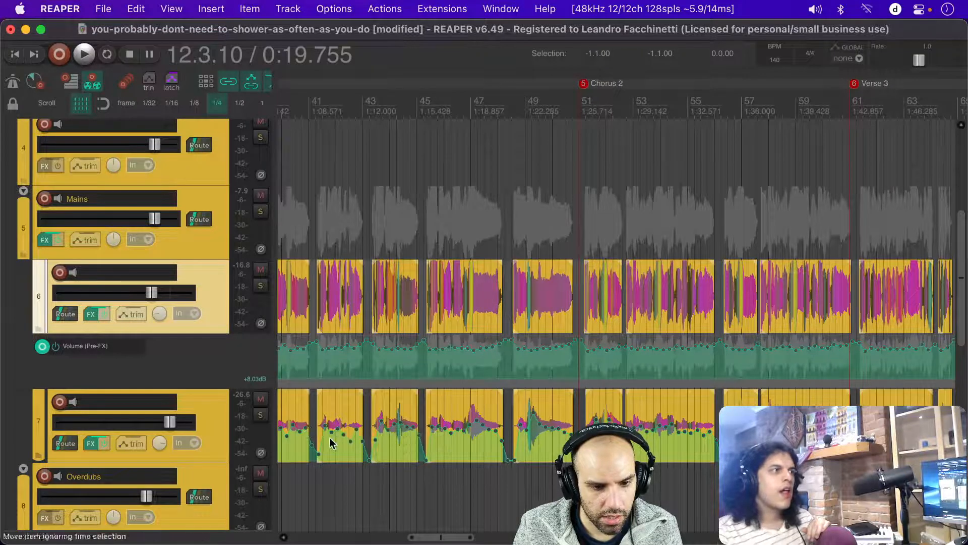
right_click(368, 456)
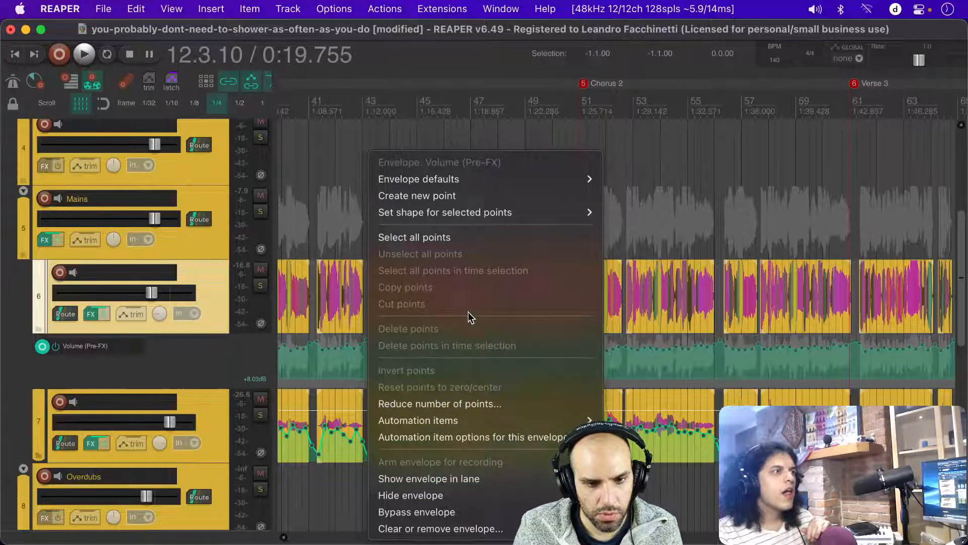
click(461, 478)
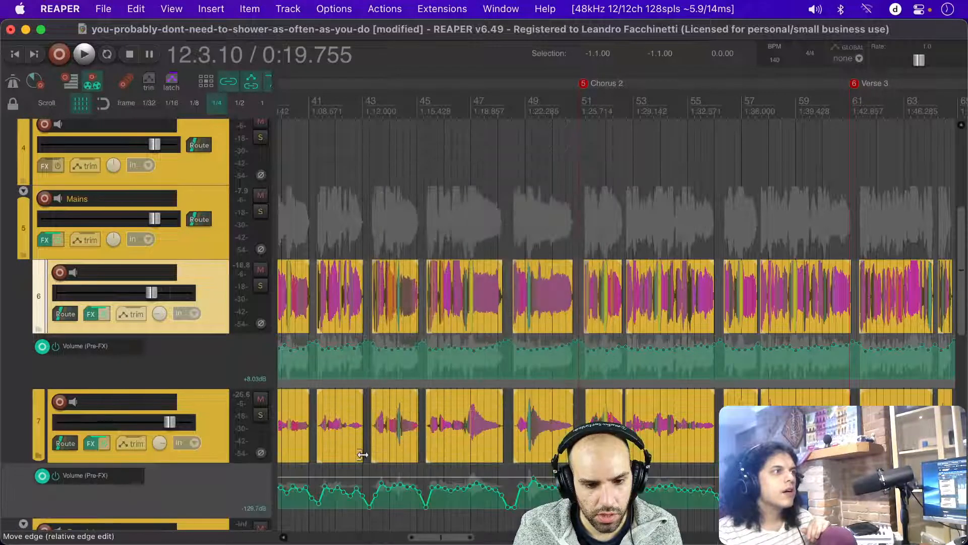
Step: Invert the volume automation item on track 7 by setting its baseline to 47 and its amplitude to -47
scroll(362, 455, down, 8)
scroll(365, 457, left, 5)
scroll(368, 460, down, 2)
scroll(364, 457, down, 10)
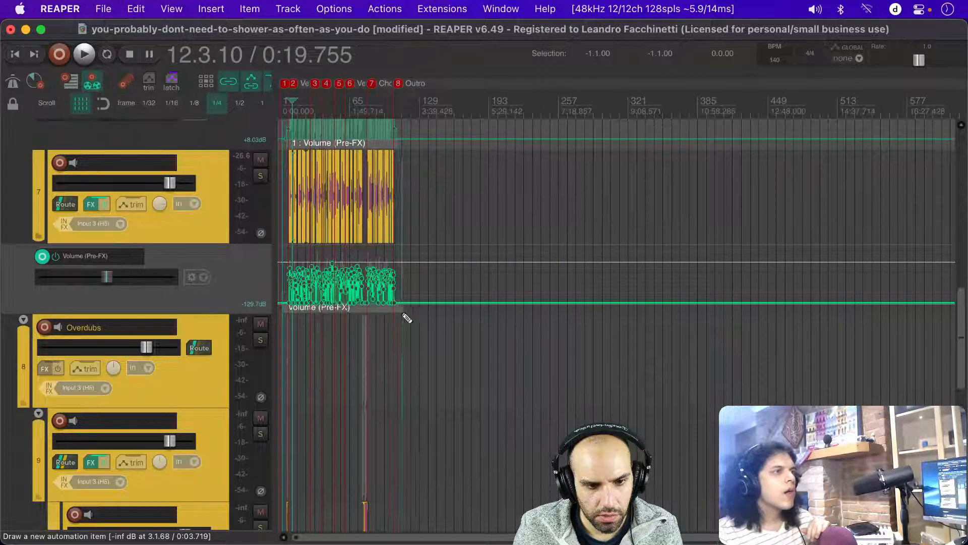
double_click(376, 308)
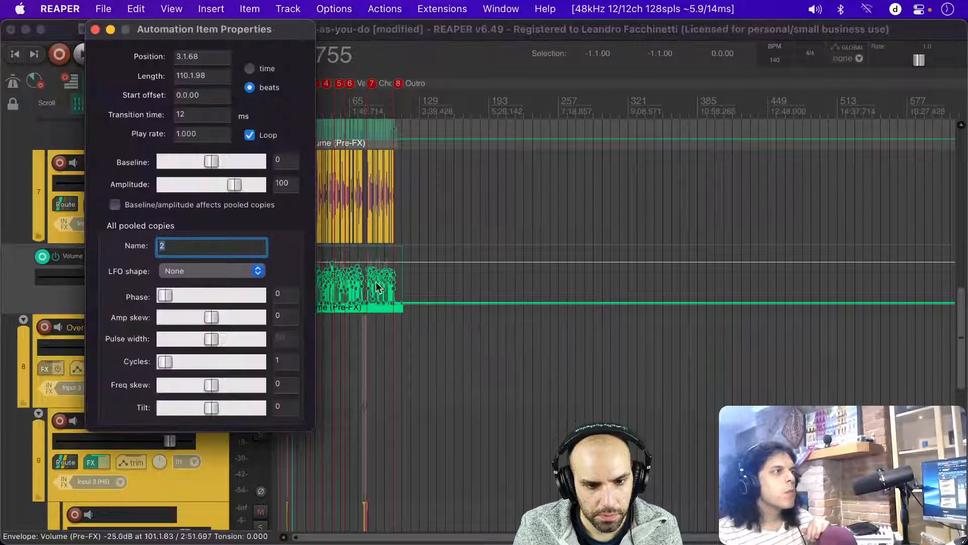
drag(212, 161, 200, 186)
scroll(347, 289, up, 8)
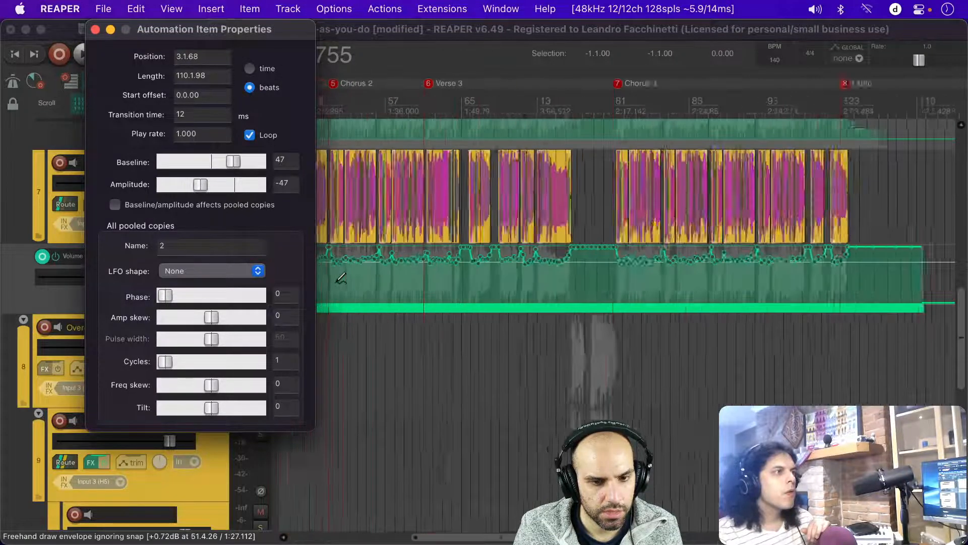
Step: Shift track 7's automation item in time to position 3.1.21, aligning its points with the vocal phrases
scroll(335, 282, up, 5)
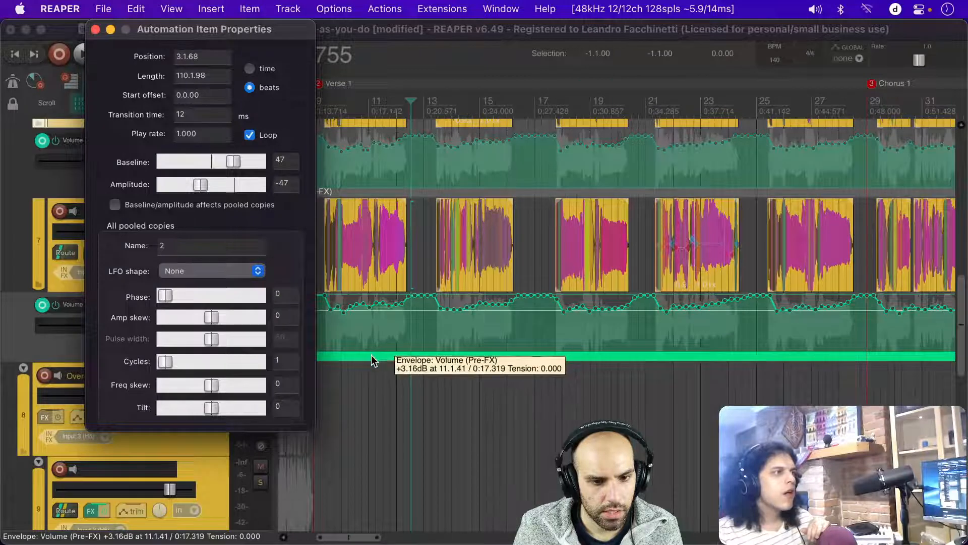
click(369, 355)
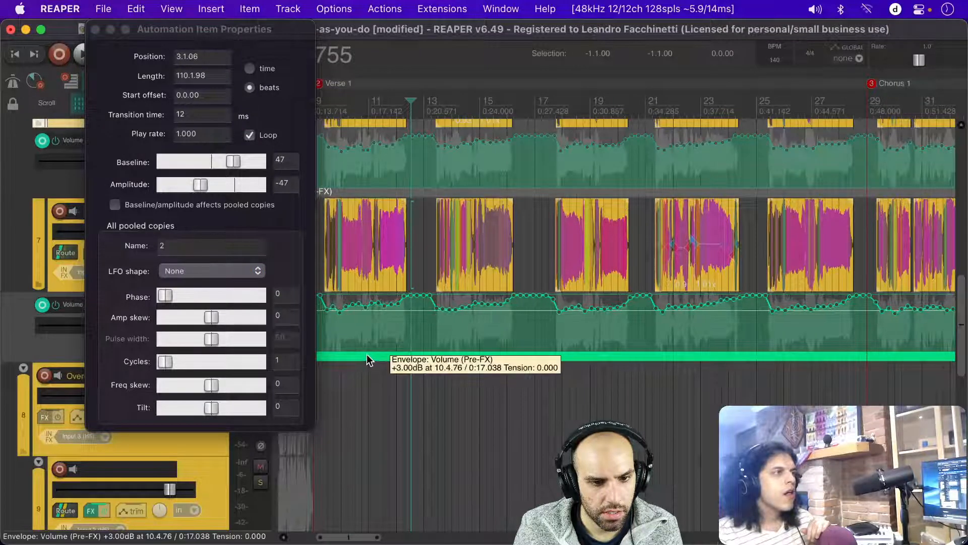
scroll(367, 355, up, 5)
scroll(367, 354, left, 3)
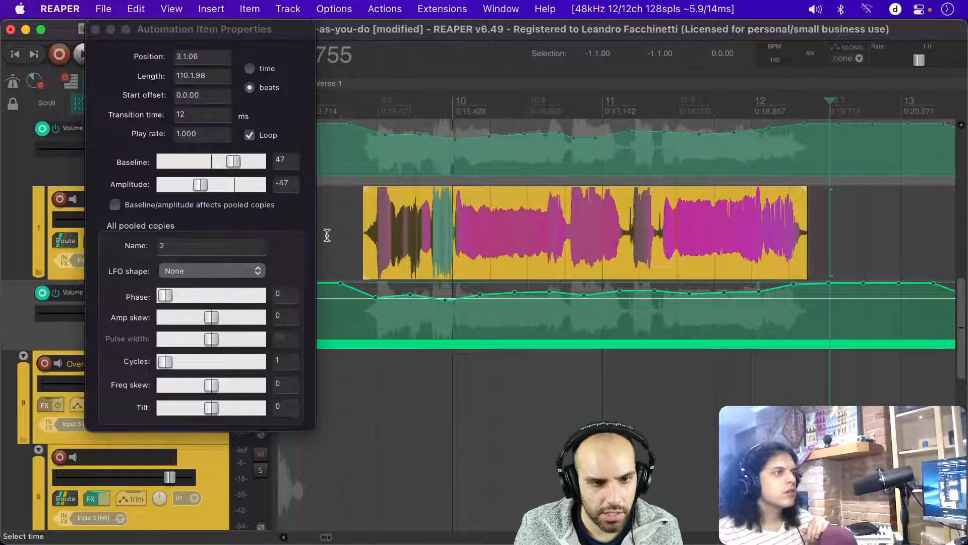
drag(394, 345, 398, 343)
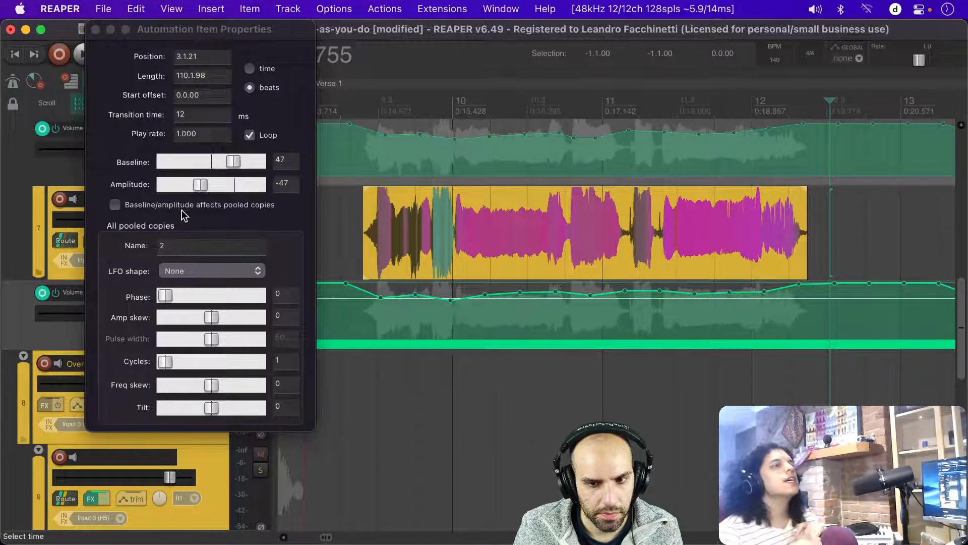
Step: Set the baseline of track 7's automation item to 39 and its amplitude to -56, and save the project
drag(236, 165, 232, 166)
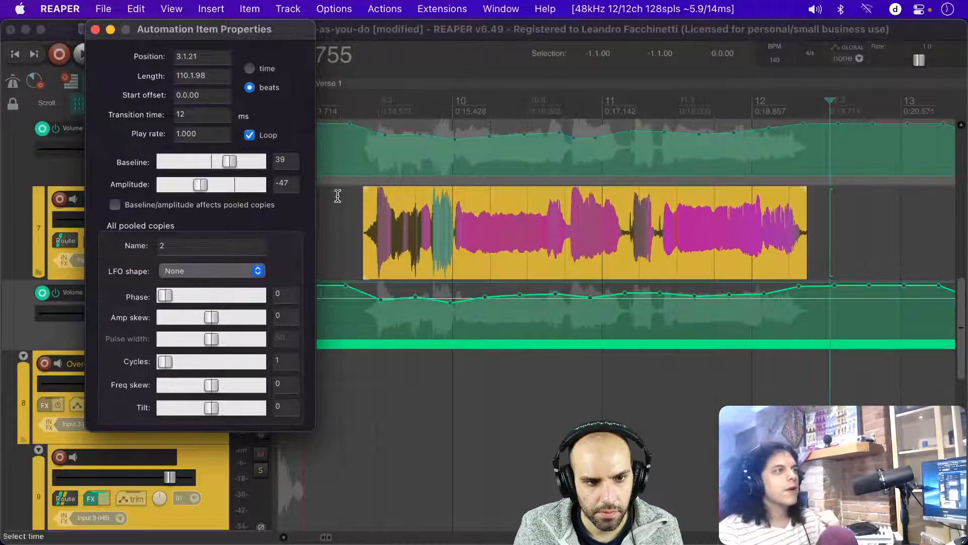
scroll(373, 232, up, 3)
scroll(373, 232, left, 1)
scroll(373, 232, down, 3)
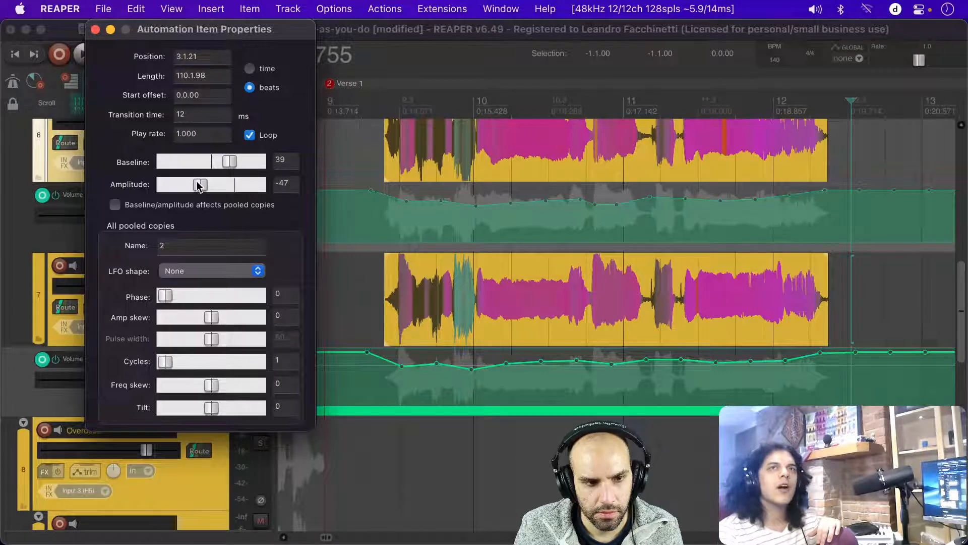
drag(200, 185, 197, 188)
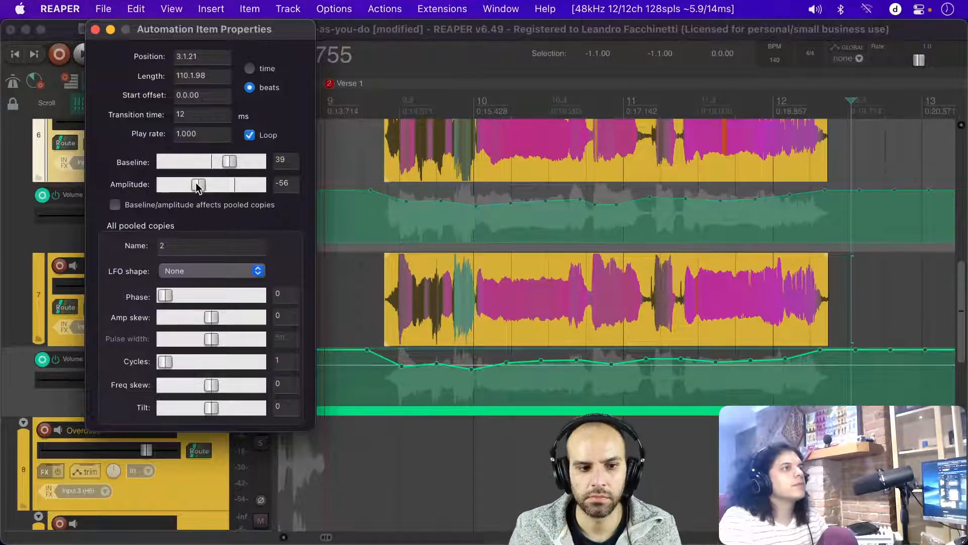
key(Return)
key(super+s)
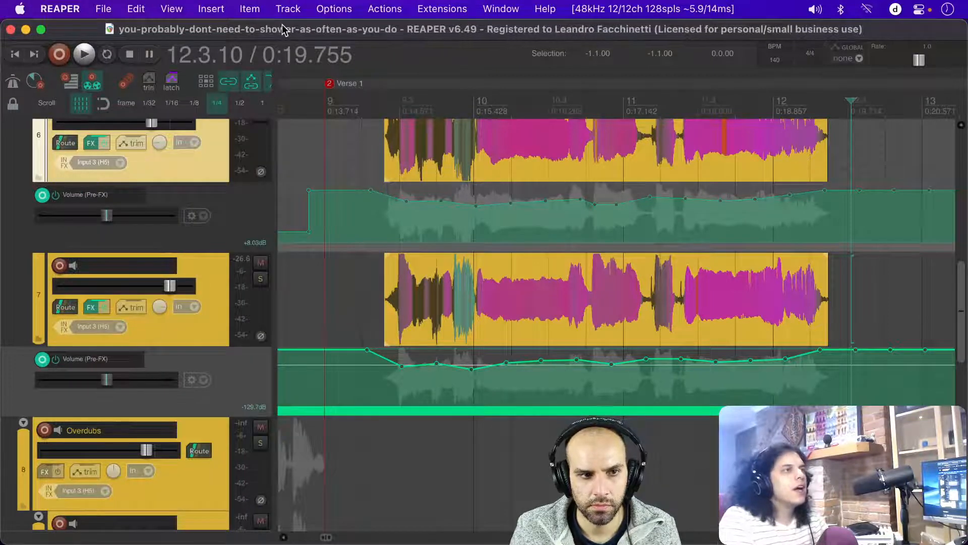
Step: Filter the actions list by "analy" and run the SWS/BR: Analyze loudness action
key(super+o)
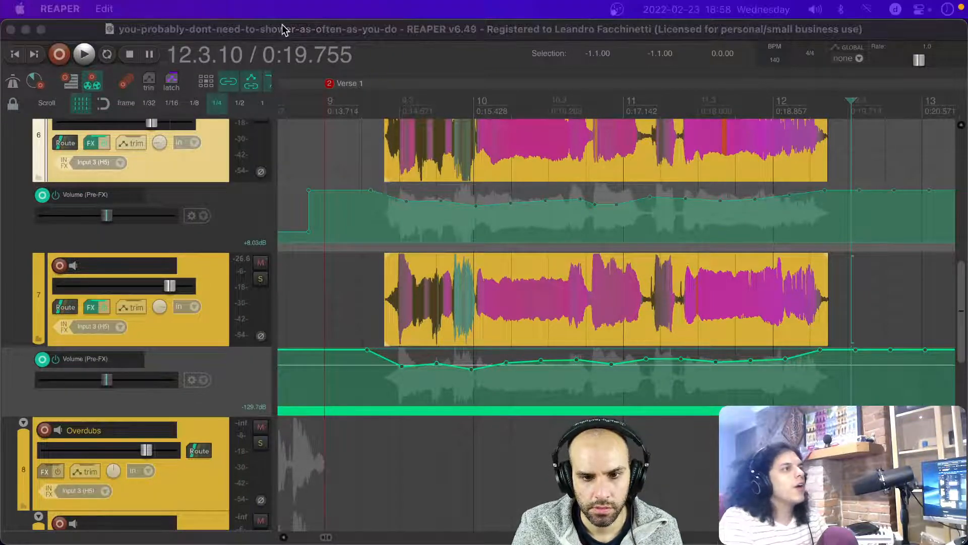
key(shift+slash)
text(analy)
key(Down)
key(Down)
key(Down)
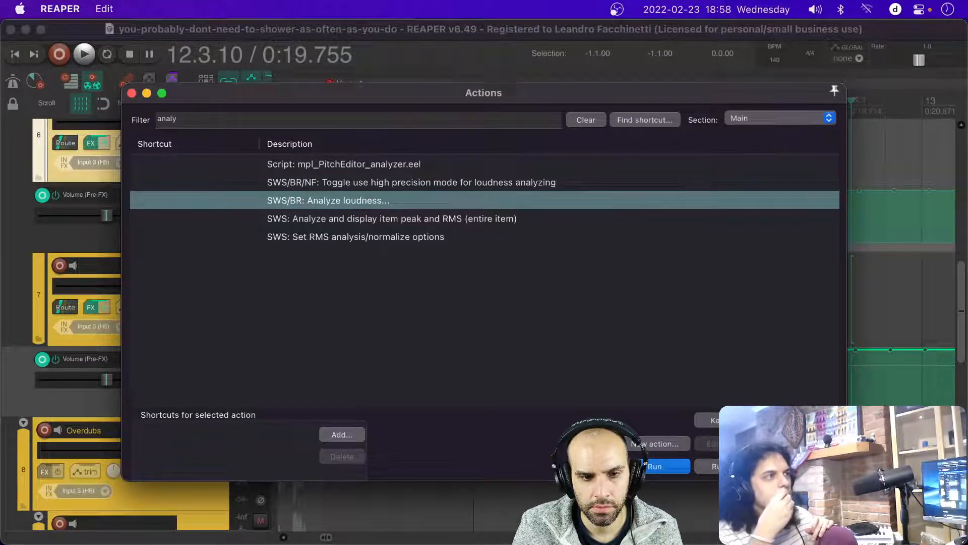
key(Return)
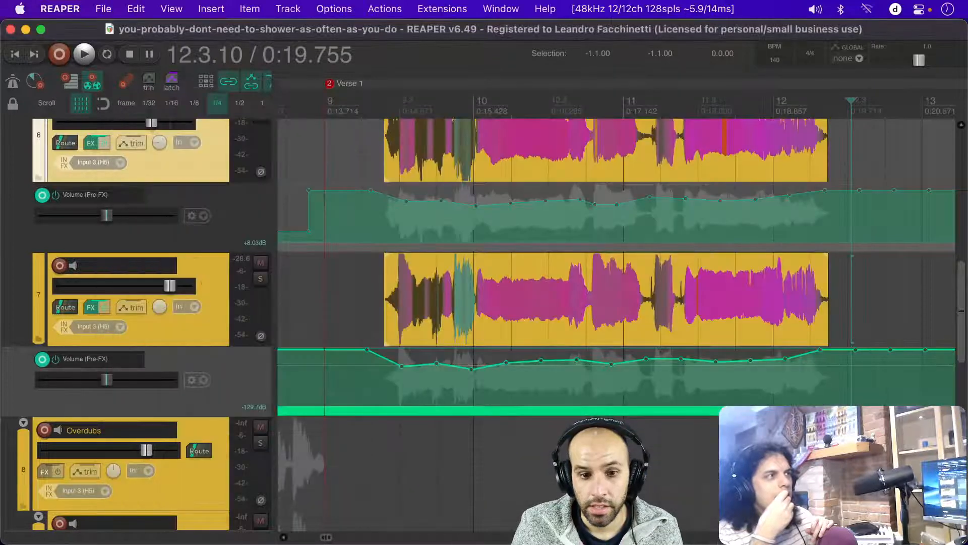
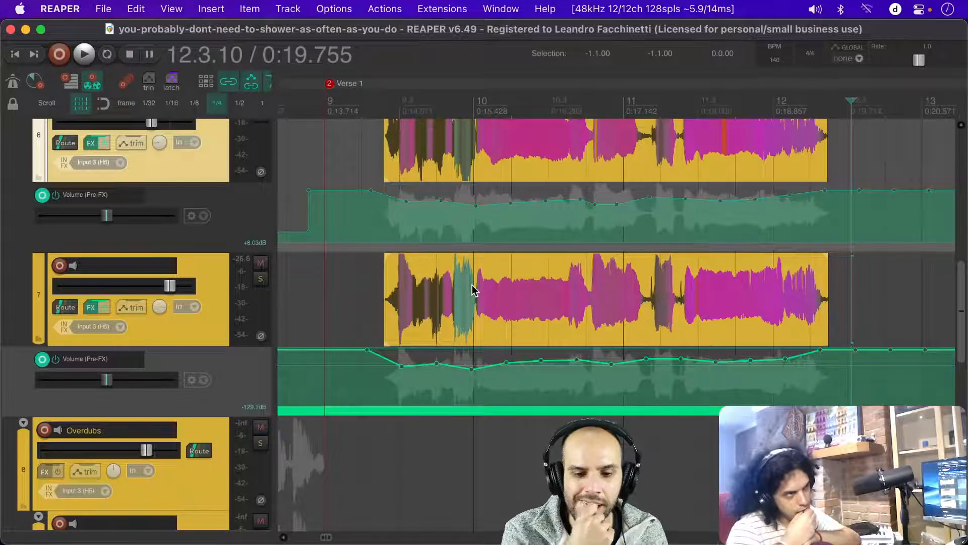
mouse_move(380, 358)
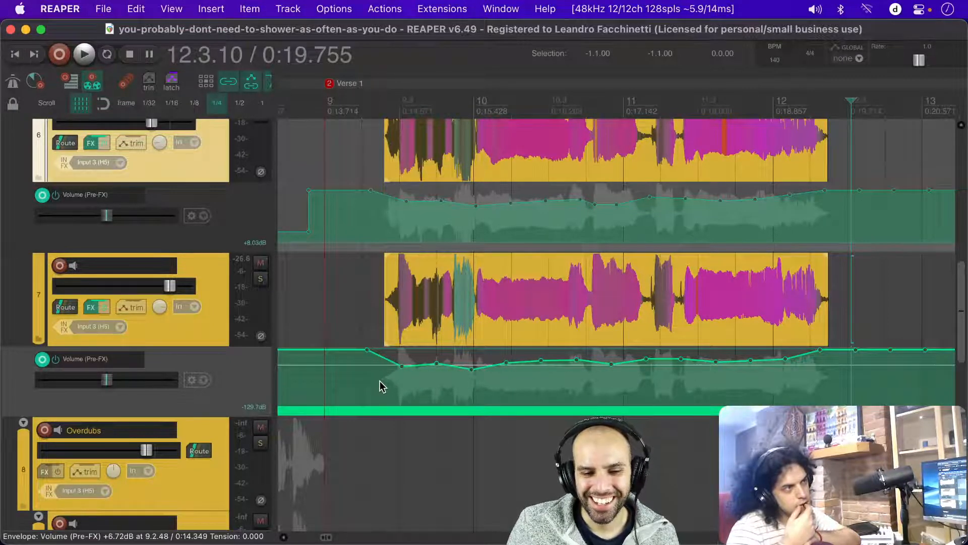
Step: Try reducing the number of points in track 7's Pre-FX volume envelope to 350
scroll(696, 331, right, 5)
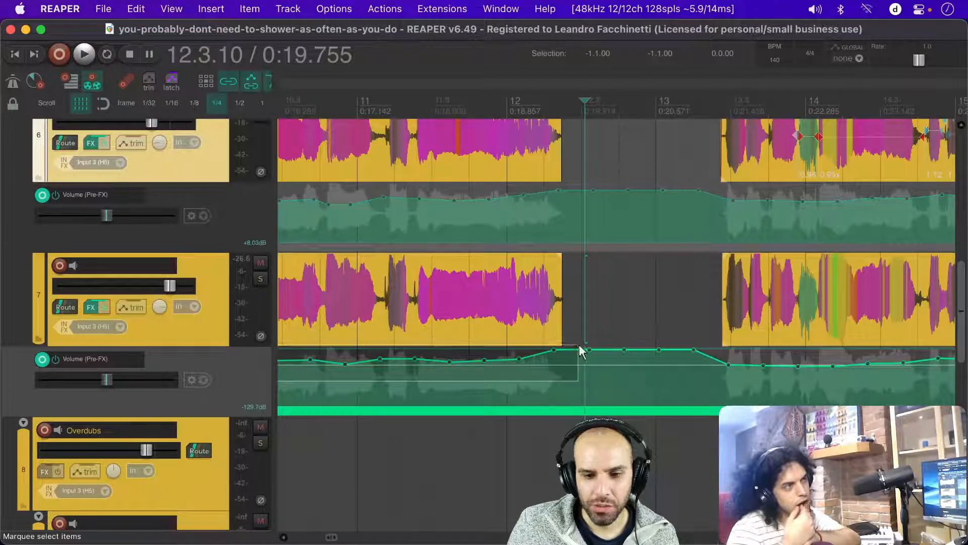
scroll(496, 361, left, 2)
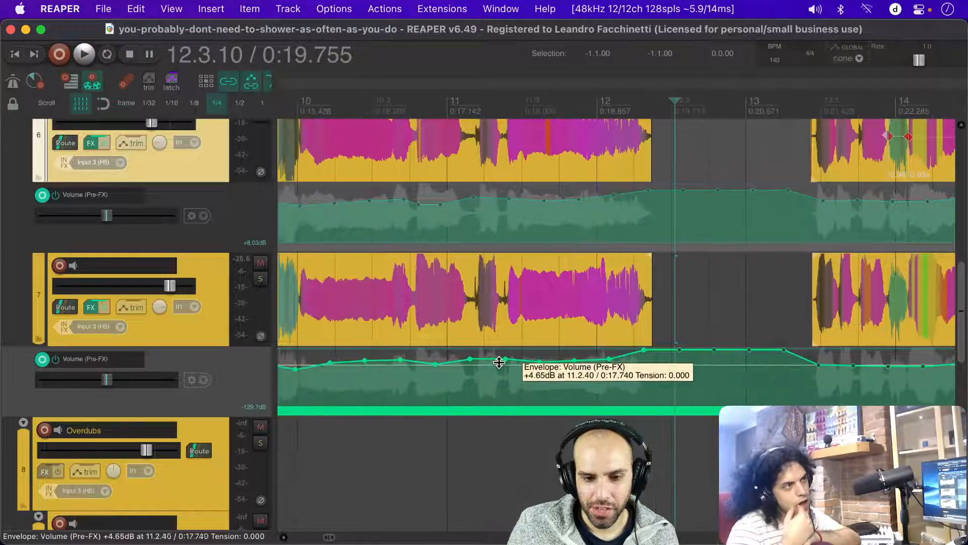
right_click(462, 361)
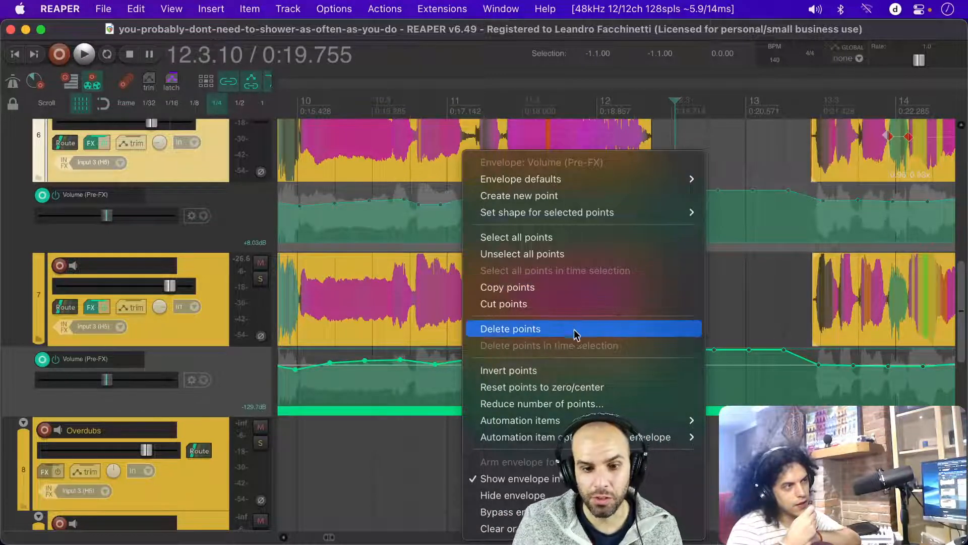
click(483, 403)
drag(768, 35, 571, 127)
drag(690, 175, 664, 182)
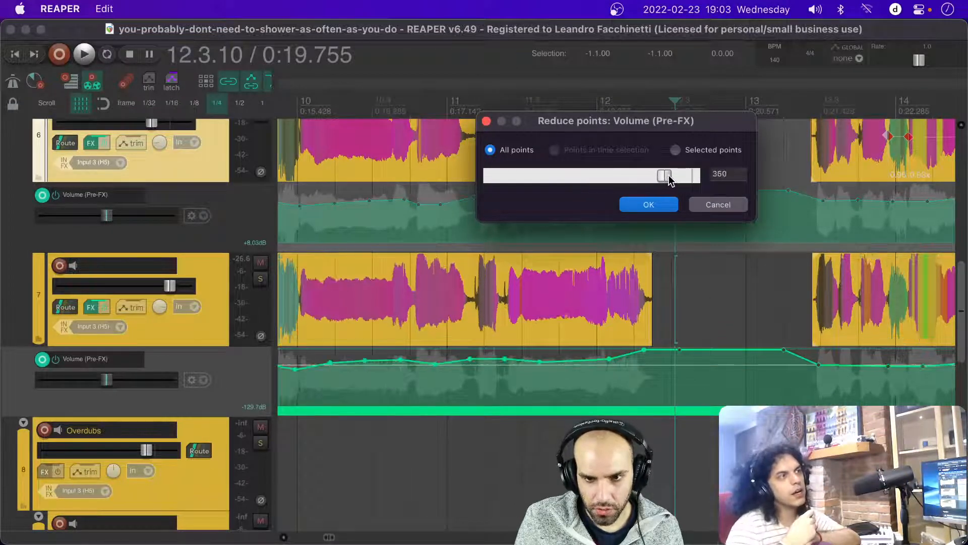
click(713, 204)
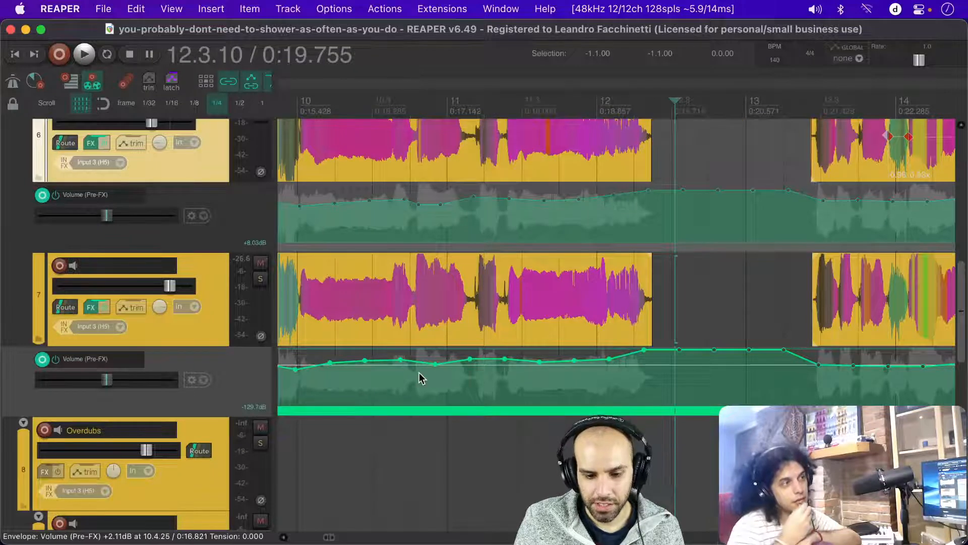
Step: Set the shape of track 7's volume point just before bar 10 to Slow start/end
scroll(418, 375, down, 4)
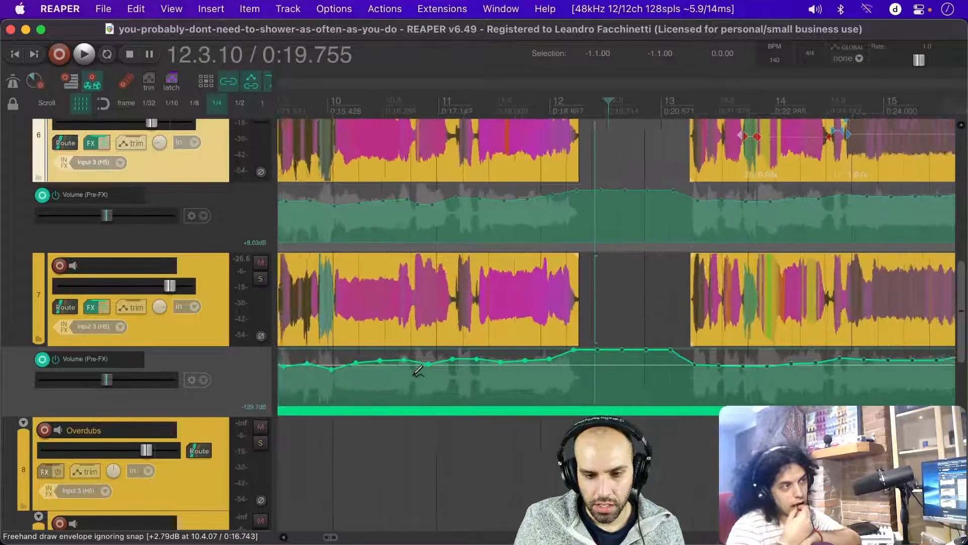
scroll(419, 370, up, 2)
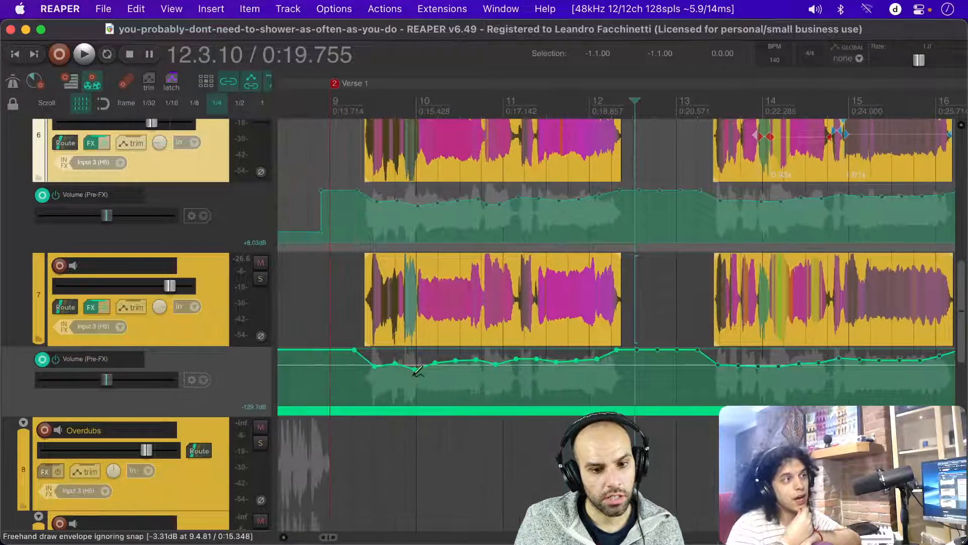
scroll(418, 371, up, 1)
scroll(418, 371, up, 1)
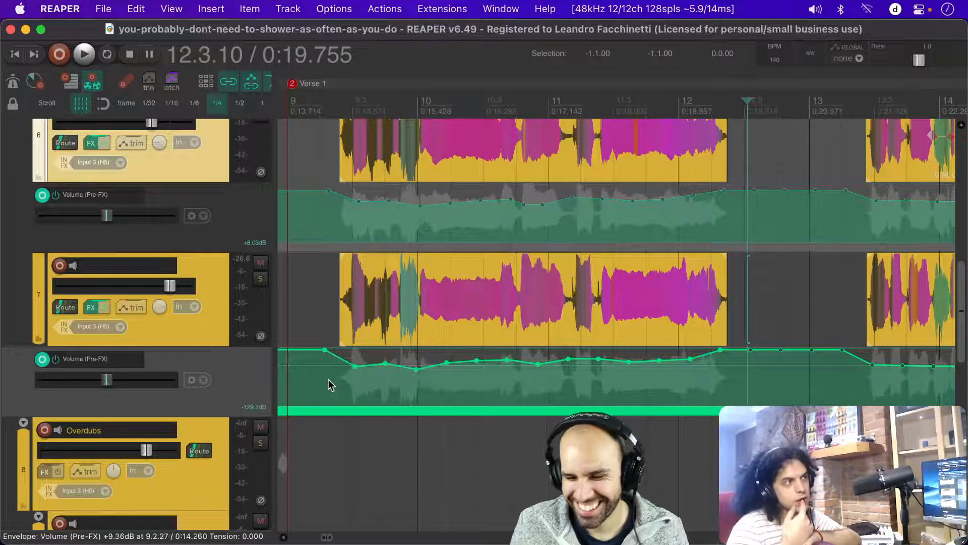
right_click(414, 370)
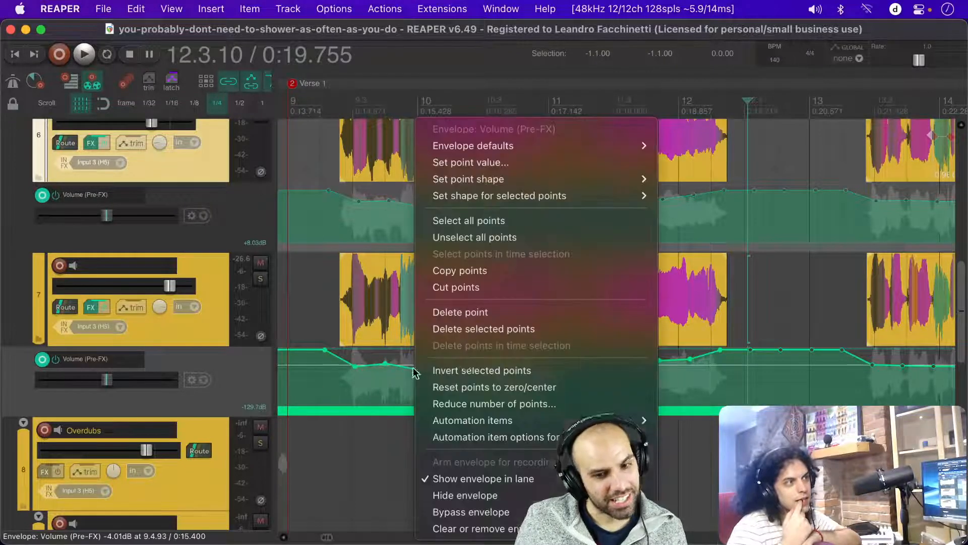
mouse_move(587, 196)
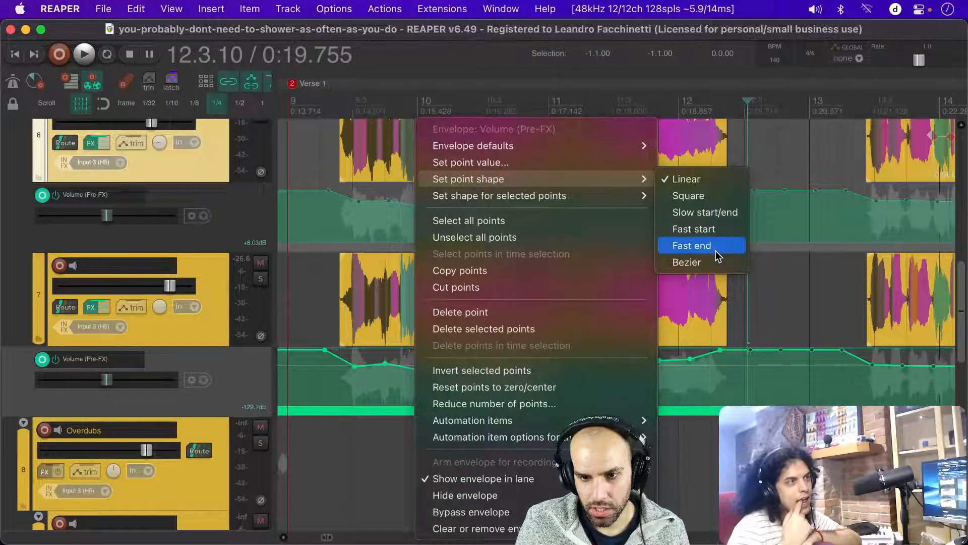
click(690, 212)
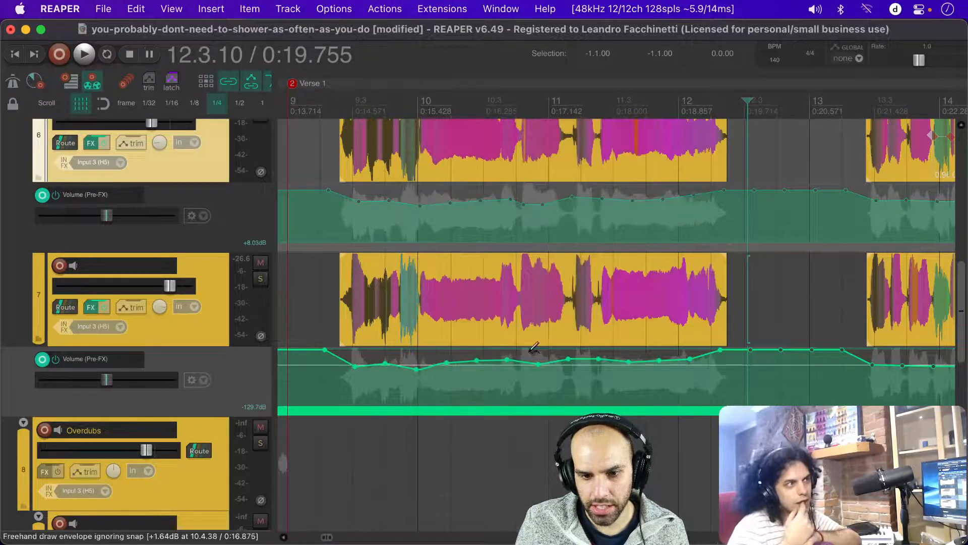
Step: Try to apply the Slow start/end shape to all selected points of track 7's volume envelope
scroll(525, 357, up, 5)
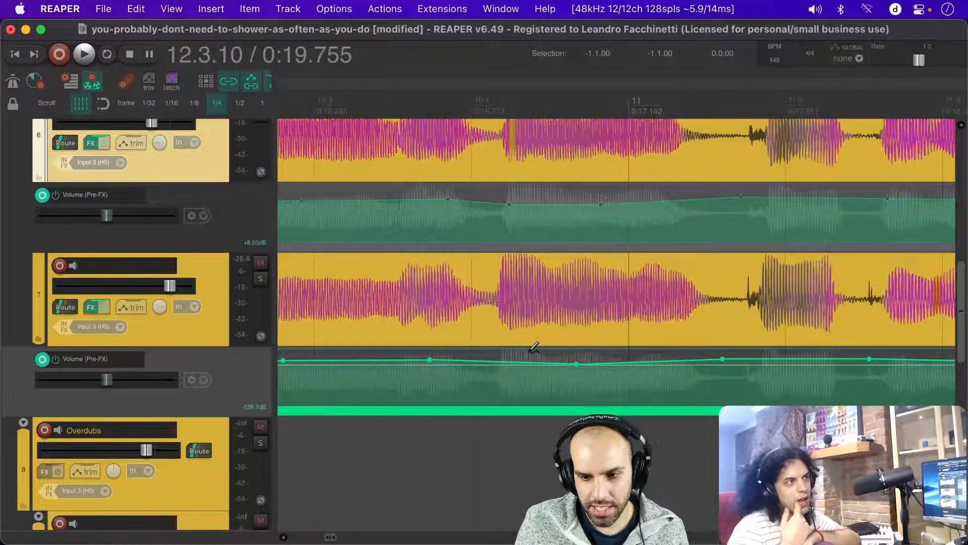
scroll(528, 355, up, 4)
scroll(528, 351, up, 4)
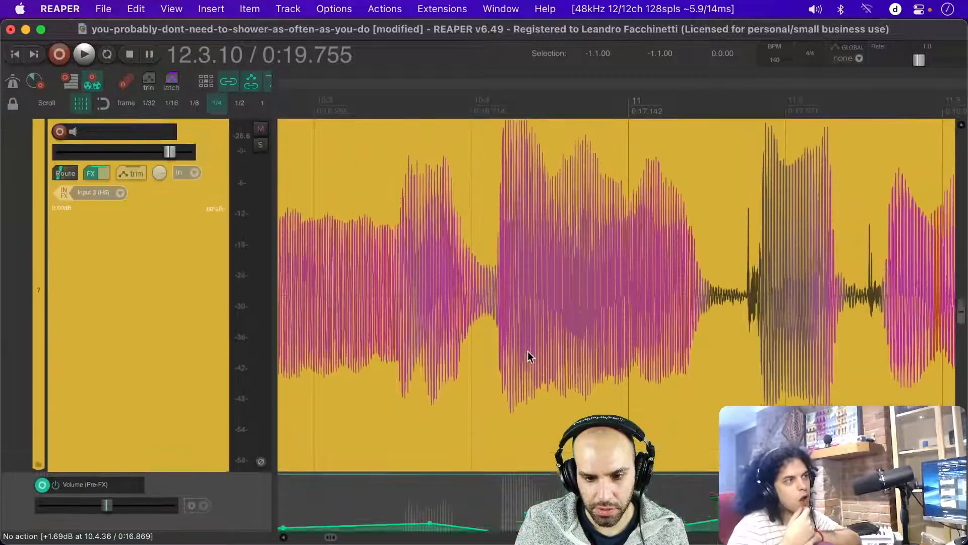
scroll(528, 351, down, 3)
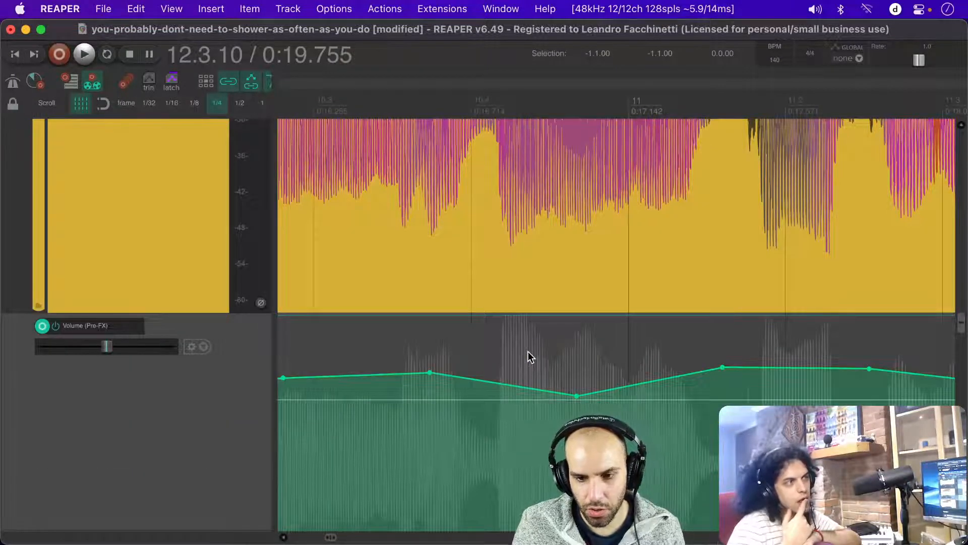
right_click(470, 379)
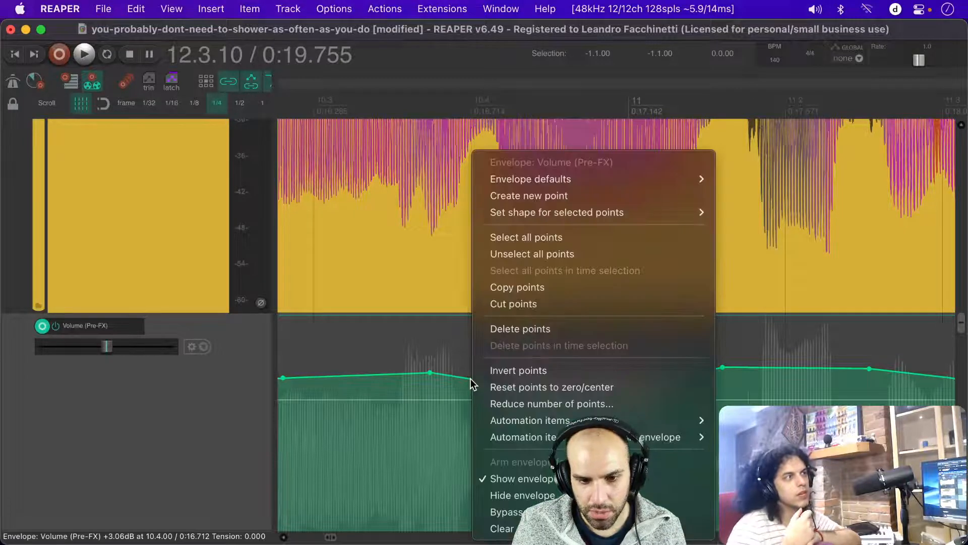
mouse_move(662, 217)
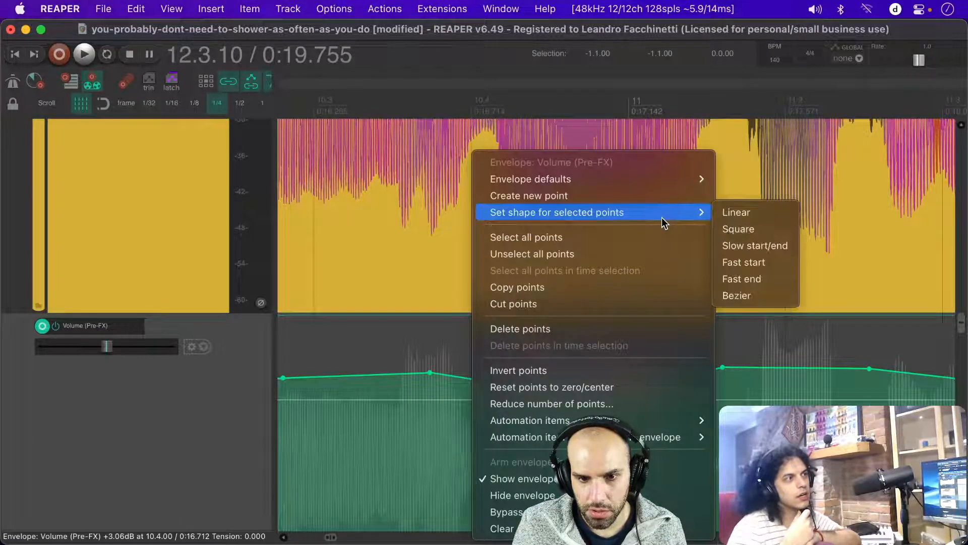
click(734, 245)
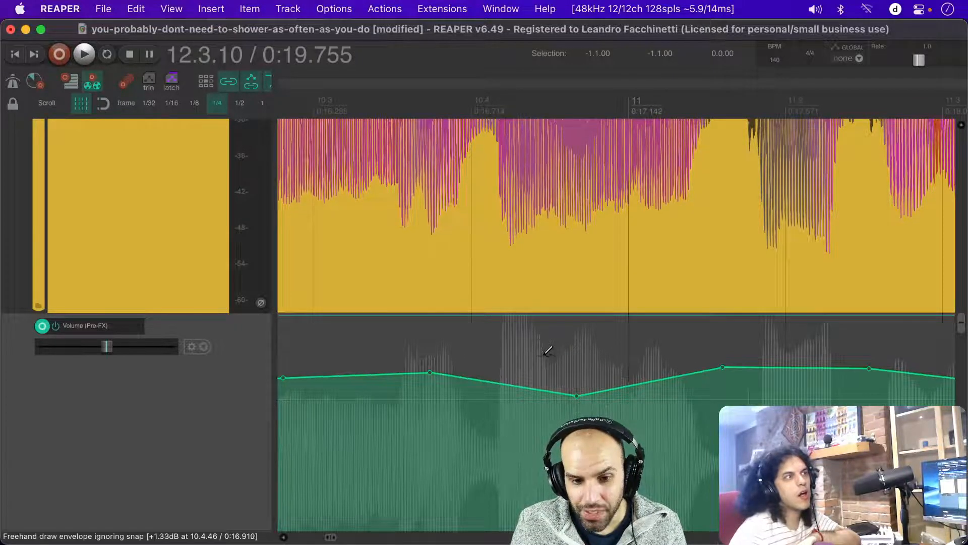
Step: Select track 7's lower volume points from Verse 1 into Verse 2, and clear that selection by placing the edit cursor at 10.4.02
scroll(545, 352, down, 8)
scroll(542, 352, right, 5)
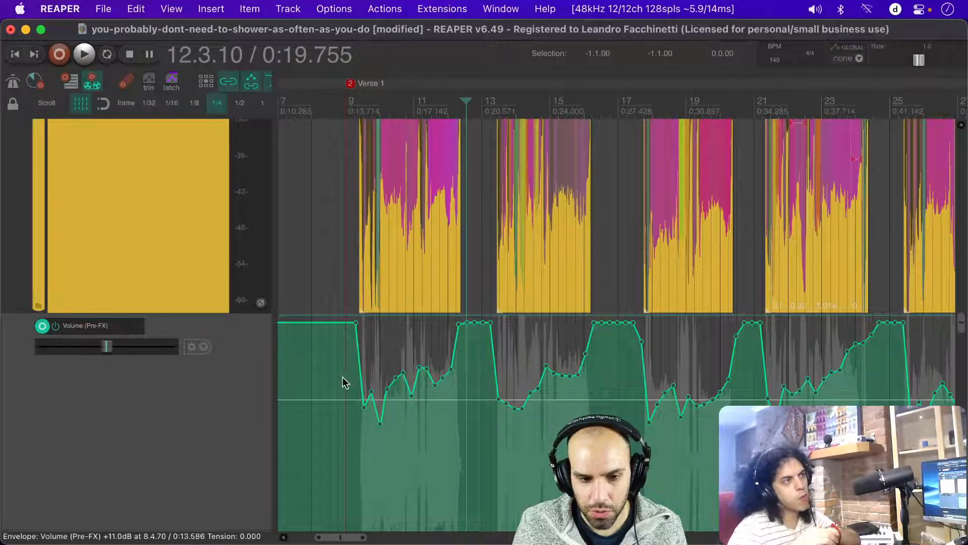
scroll(343, 379, down, 6)
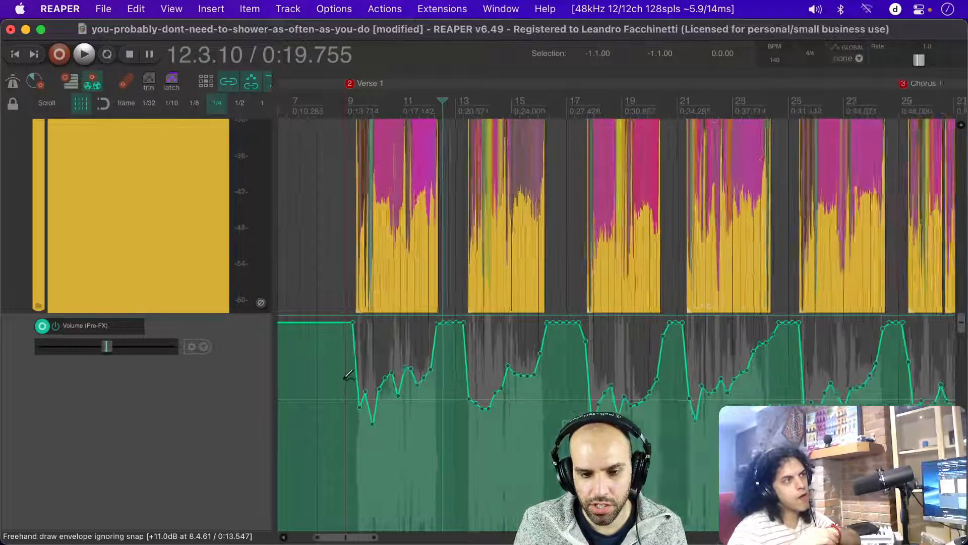
drag(341, 380, 928, 478)
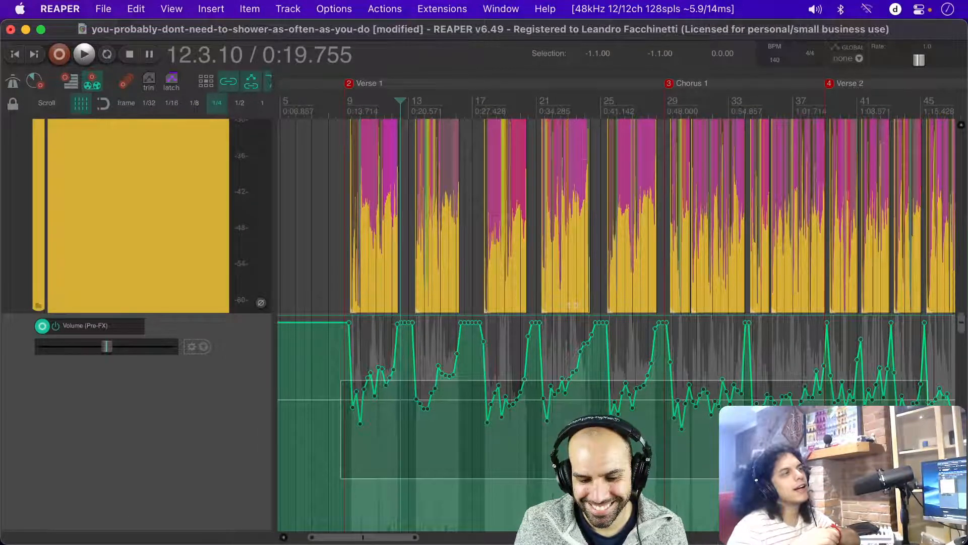
drag(927, 478, 928, 478)
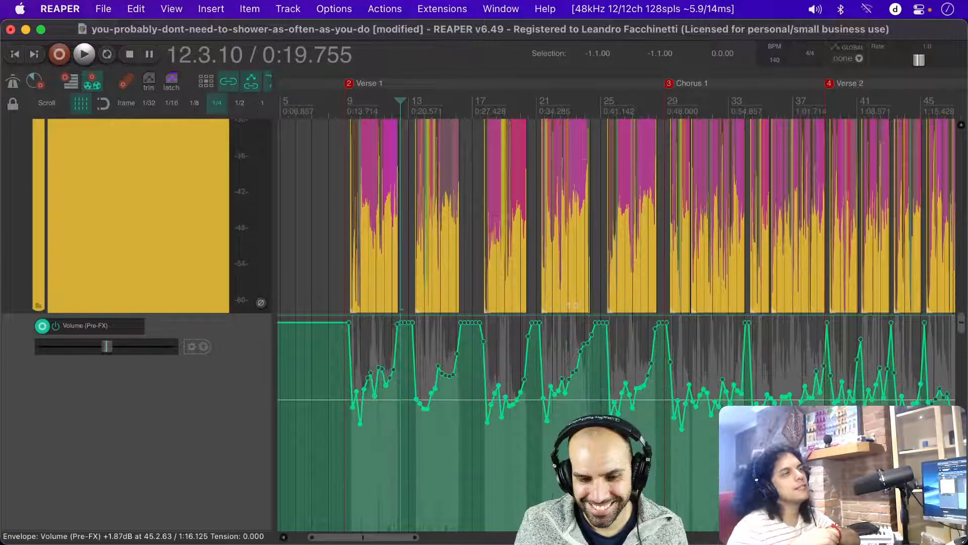
click(374, 434)
Step: Select the four raised volume points in the silent gap just before Chorus 1 on track 7
scroll(420, 435, down, 3)
scroll(420, 433, down, 5)
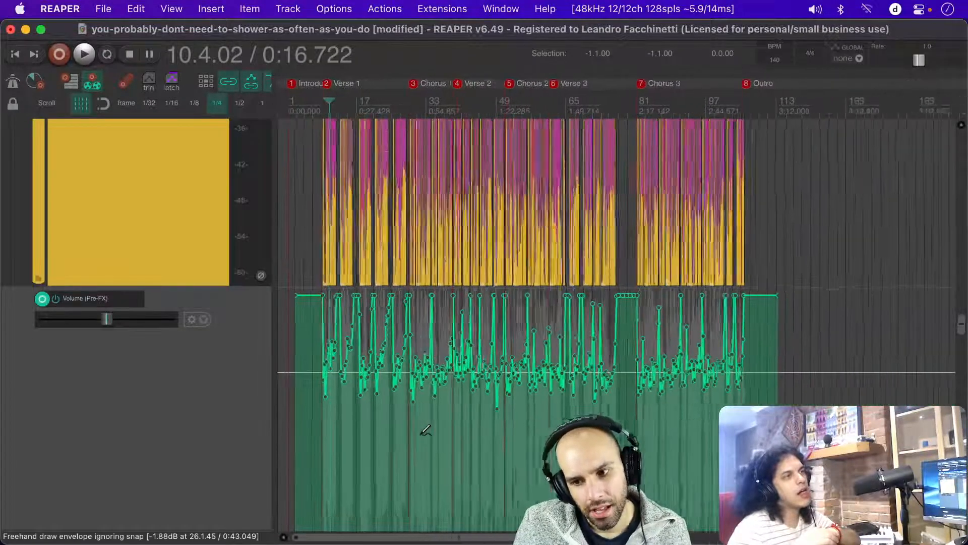
scroll(425, 430, up, 4)
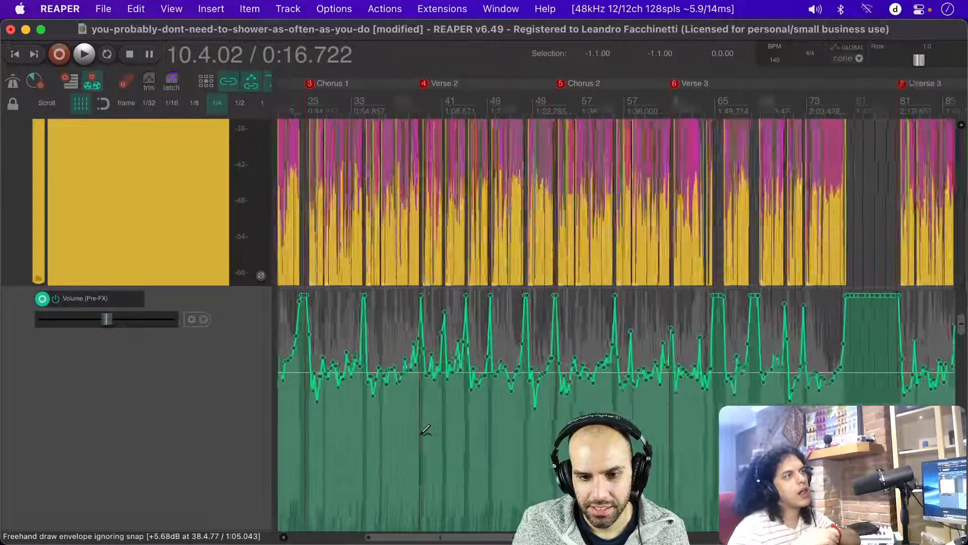
scroll(425, 430, up, 4)
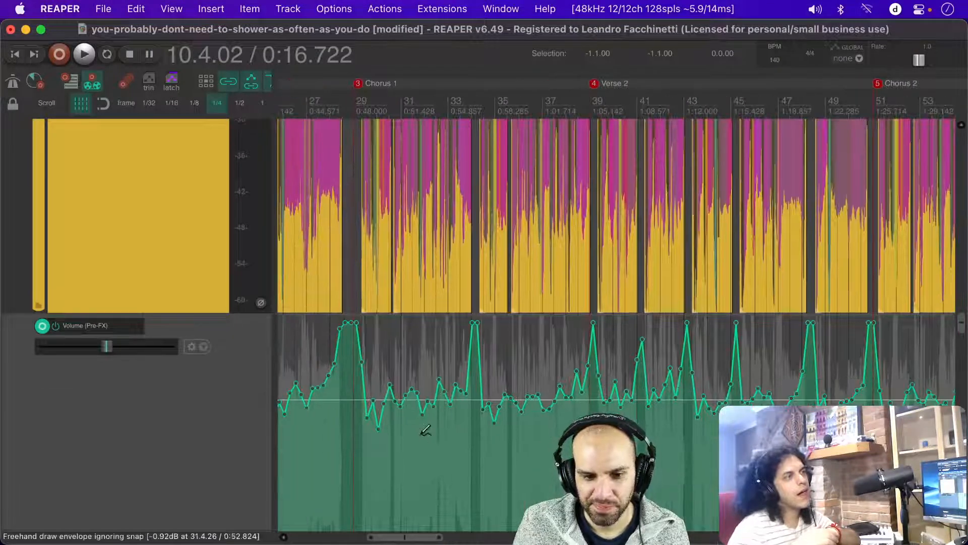
scroll(425, 430, up, 5)
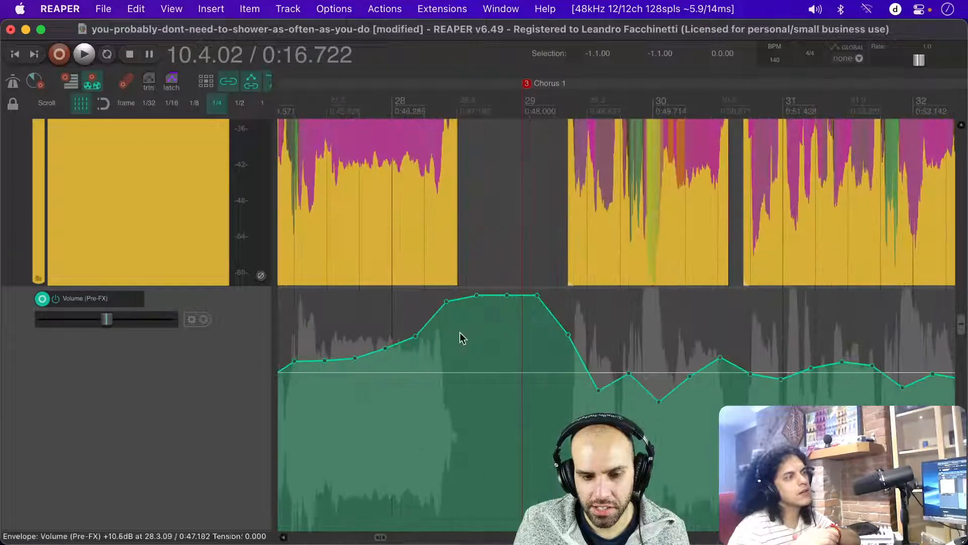
drag(442, 320, 561, 291)
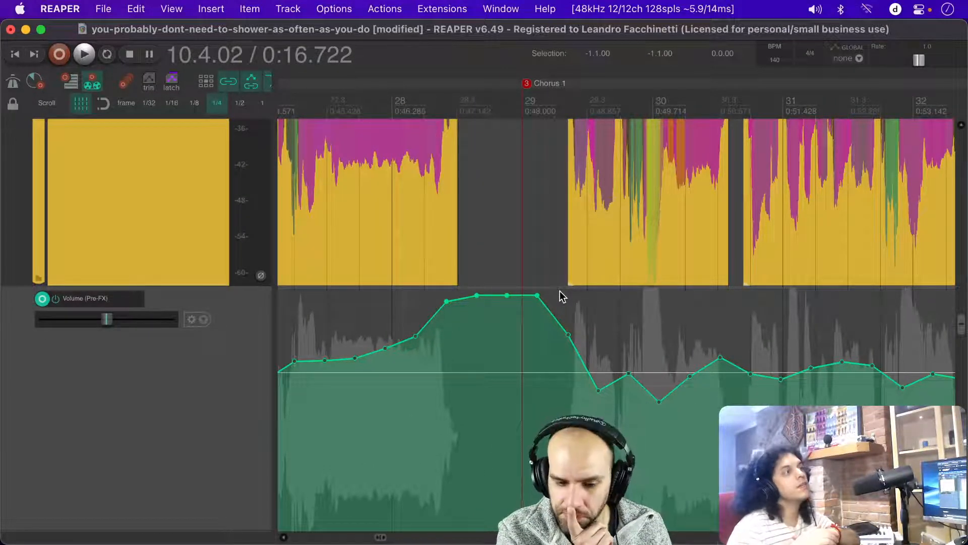
Step: Place the edit cursor at 28.3.81 in the gap before Chorus 1 and save the project
scroll(560, 290, up, 2)
scroll(560, 290, left, 3)
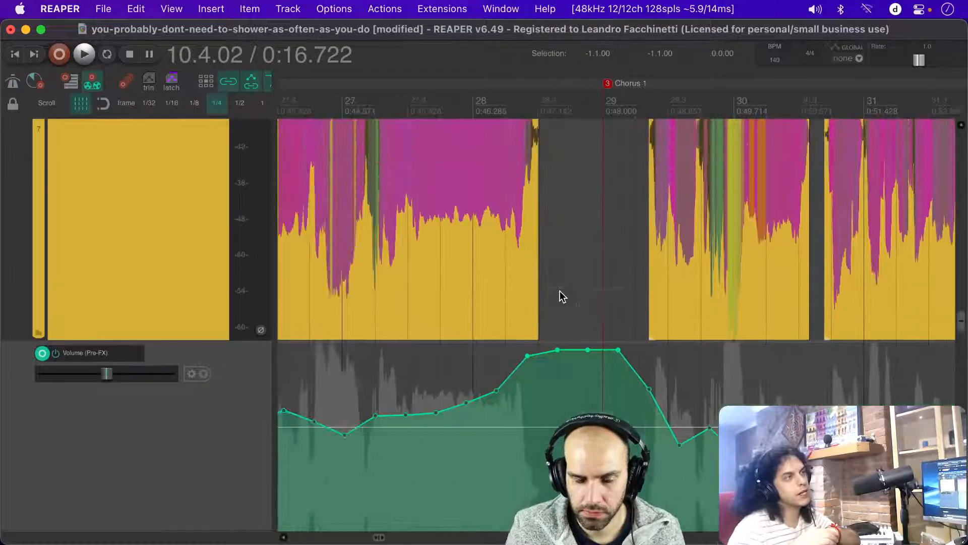
scroll(560, 291, left, 2)
scroll(560, 291, right, 1)
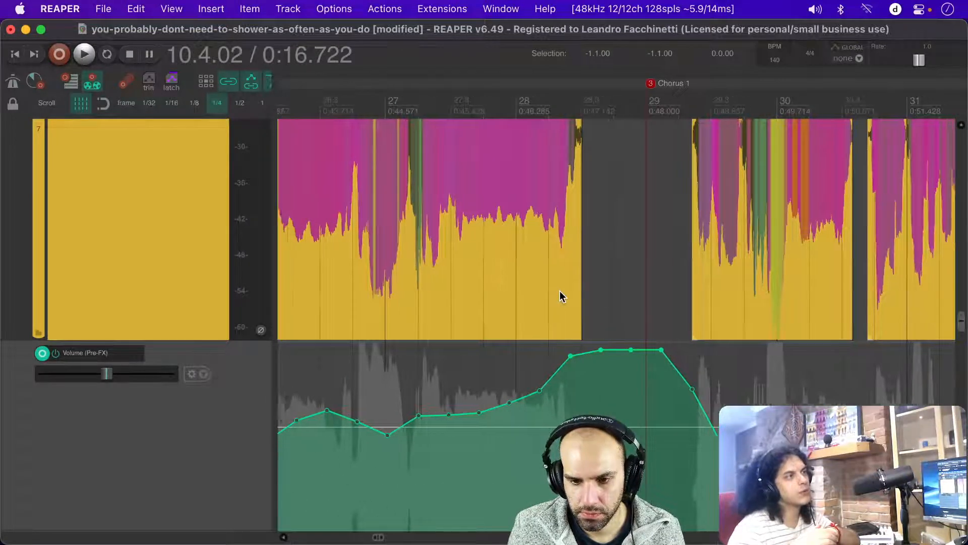
scroll(560, 291, right, 1)
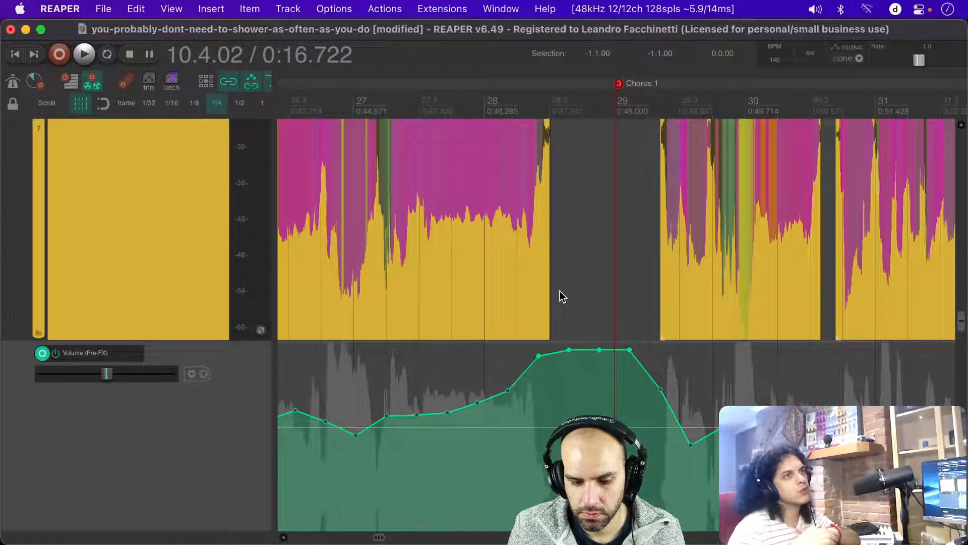
click(574, 292)
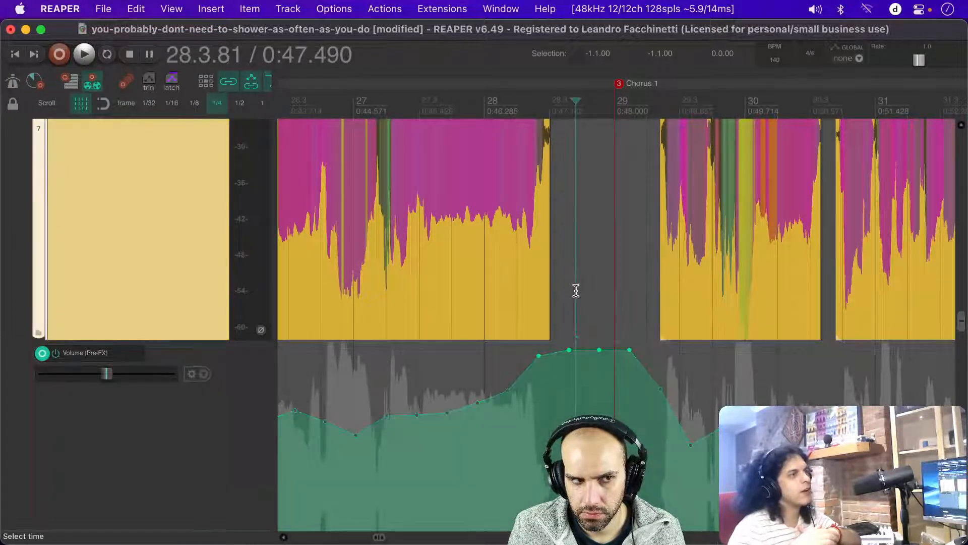
key(super+s)
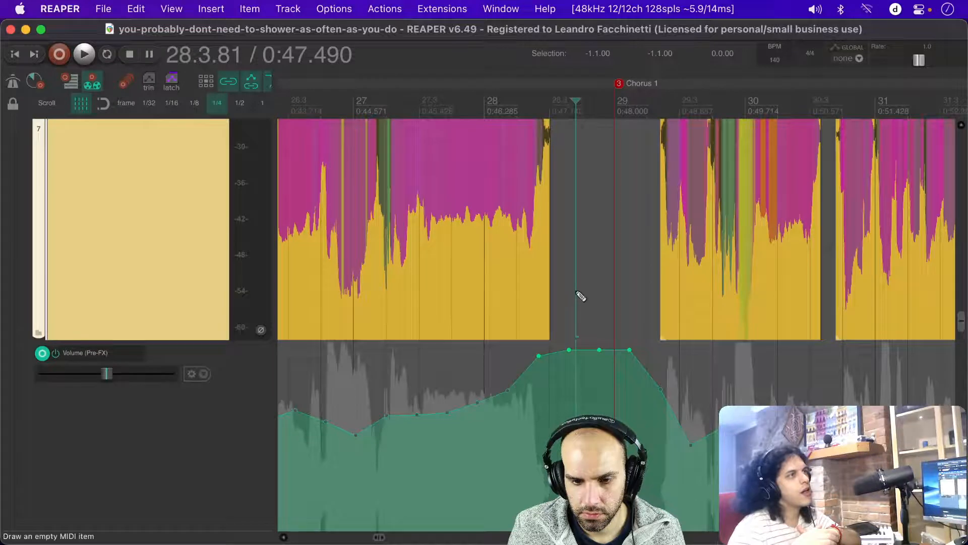
Step: Move the edit cursor to 28.4.20 and select the two raised volume points on either side of the Chorus 1 marker
scroll(580, 295, down, 2)
drag(568, 368, 631, 335)
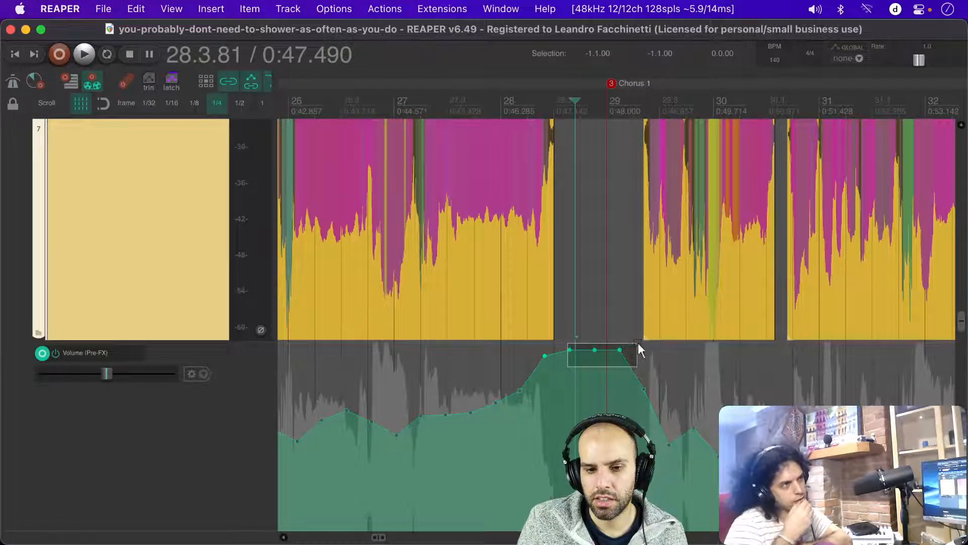
click(587, 366)
drag(585, 364, 627, 338)
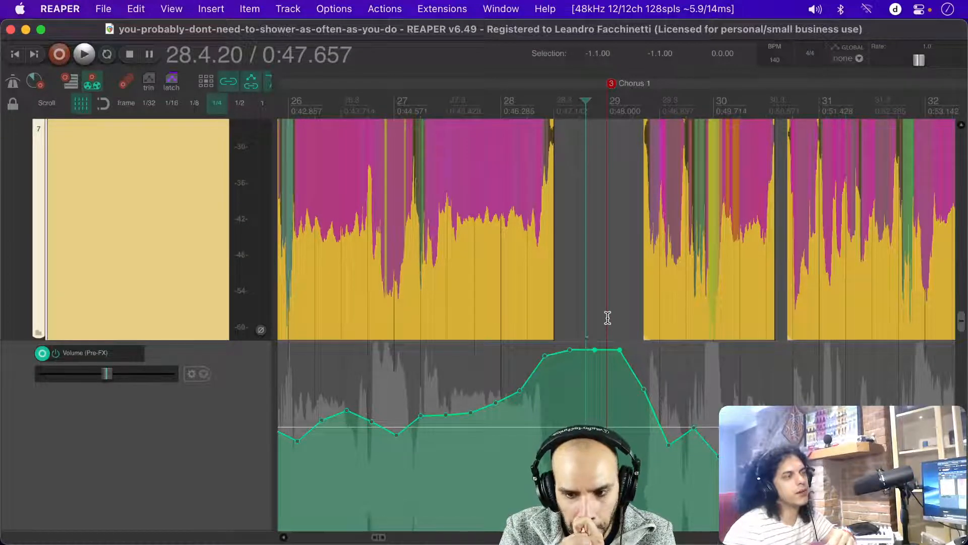
scroll(608, 318, down, 5)
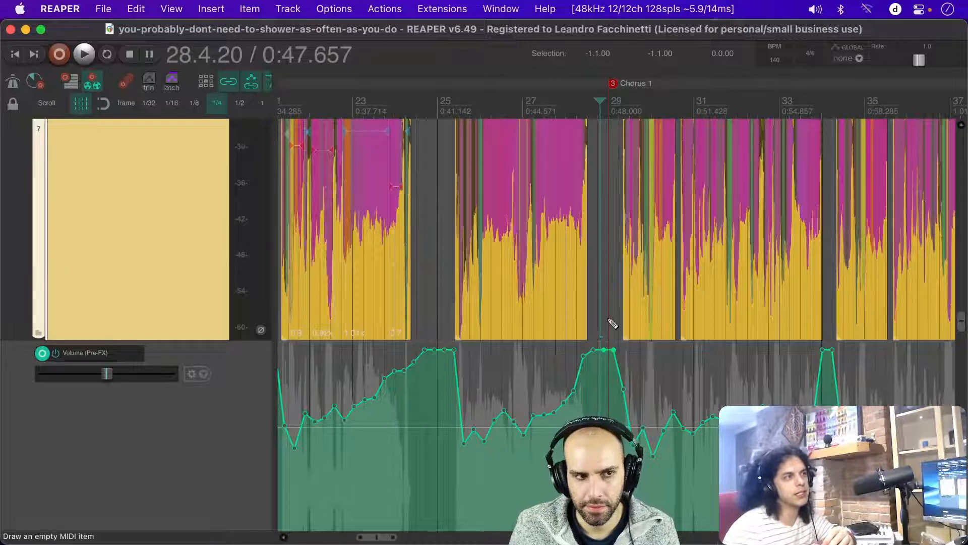
scroll(613, 324, down, 4)
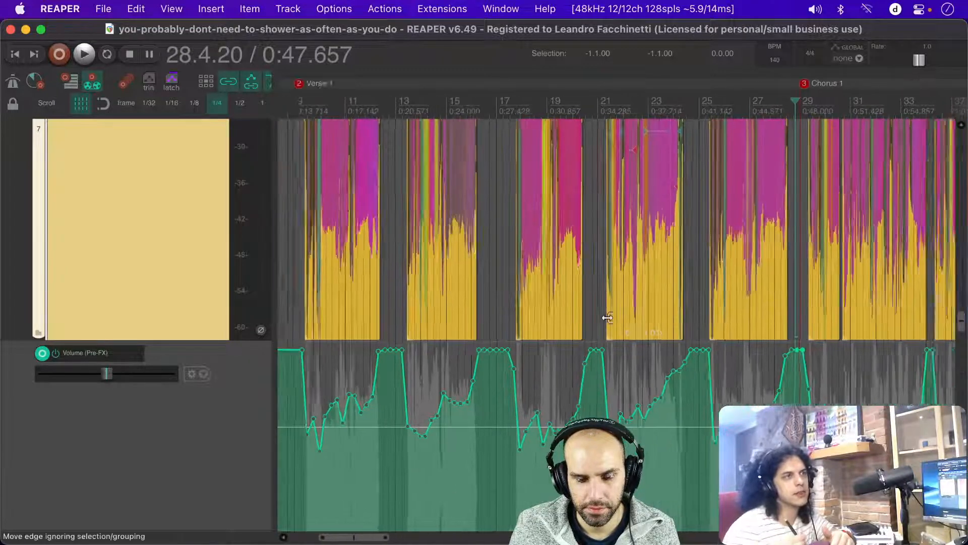
Step: Examine track 7's pre-FX volume envelope, from the individual Verse 1 phrases out to the whole song
scroll(608, 317, left, 3)
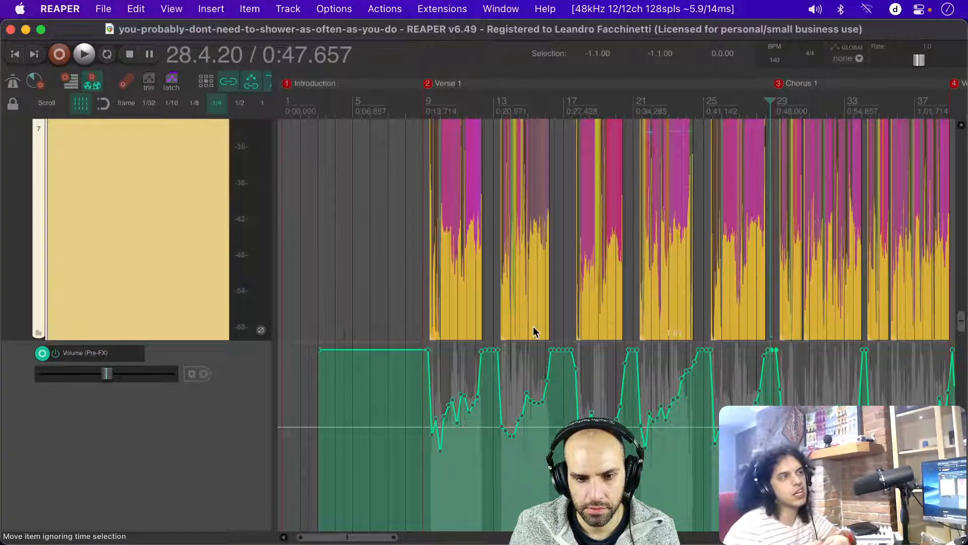
scroll(533, 327, up, 3)
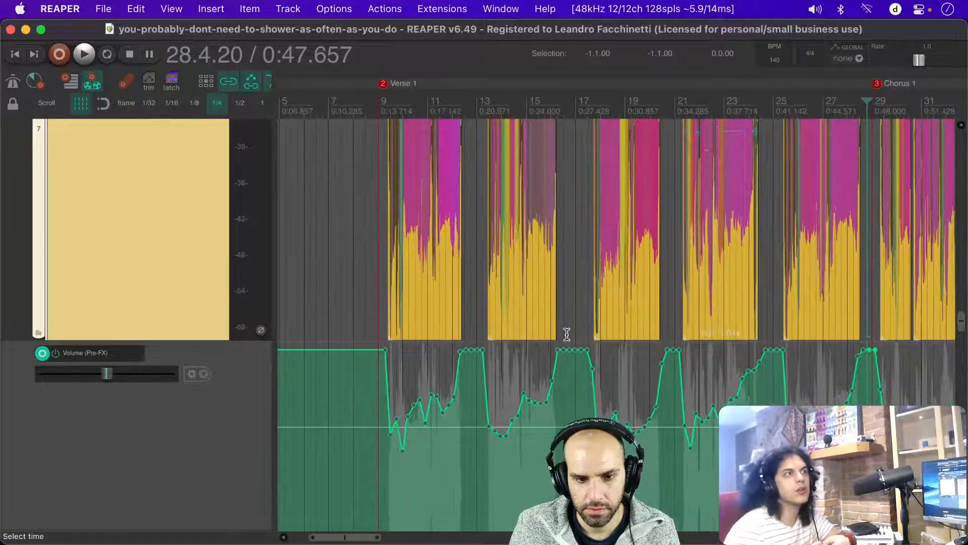
scroll(482, 323, up, 3)
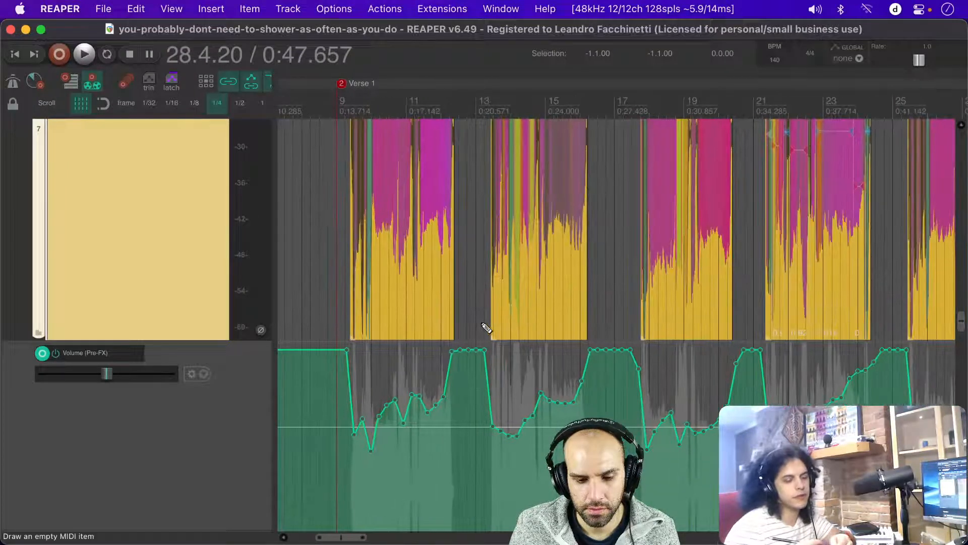
scroll(481, 323, left, 1)
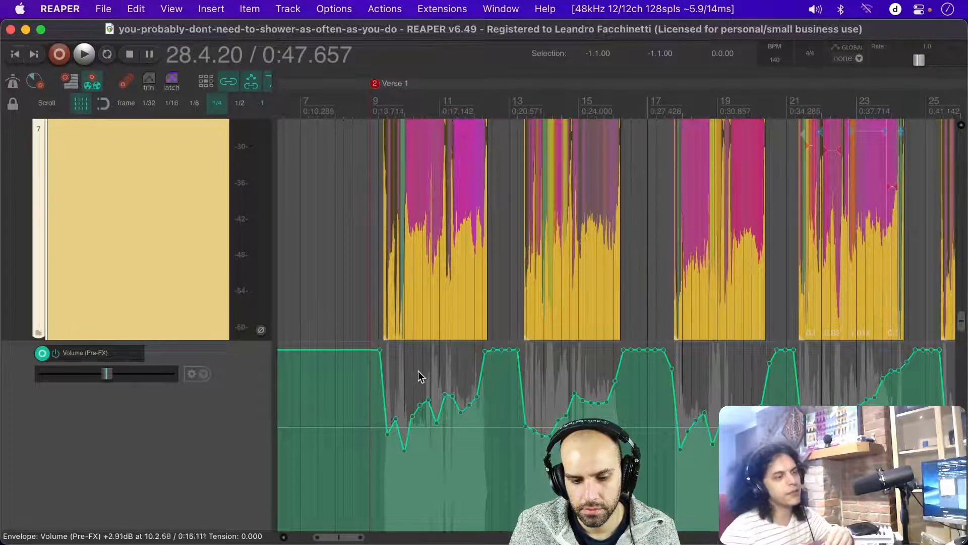
scroll(415, 365, up, 5)
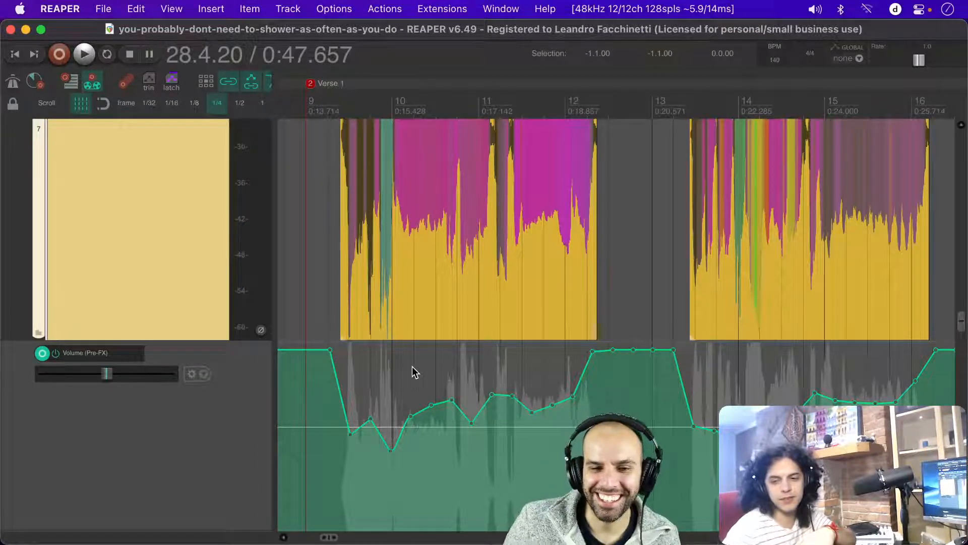
scroll(347, 352, down, 6)
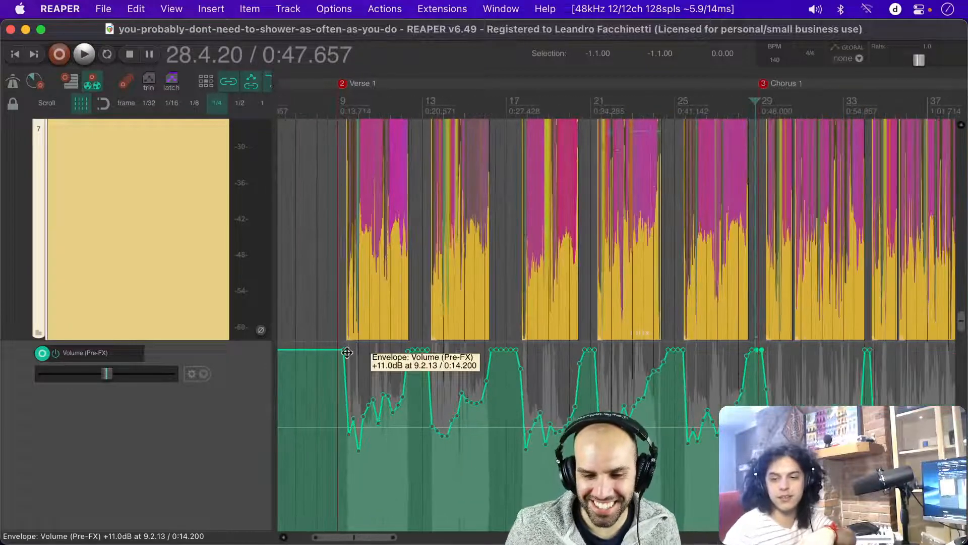
scroll(347, 352, down, 5)
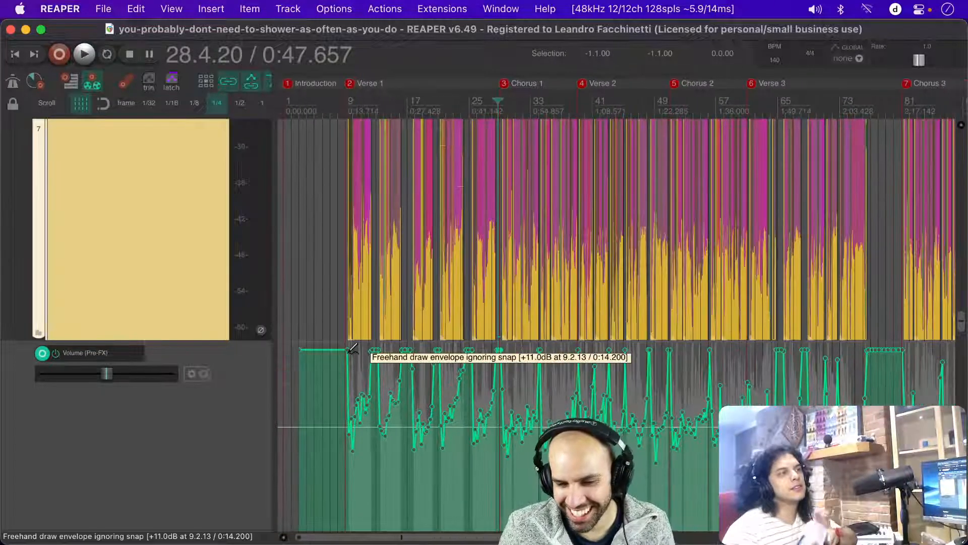
scroll(352, 349, down, 4)
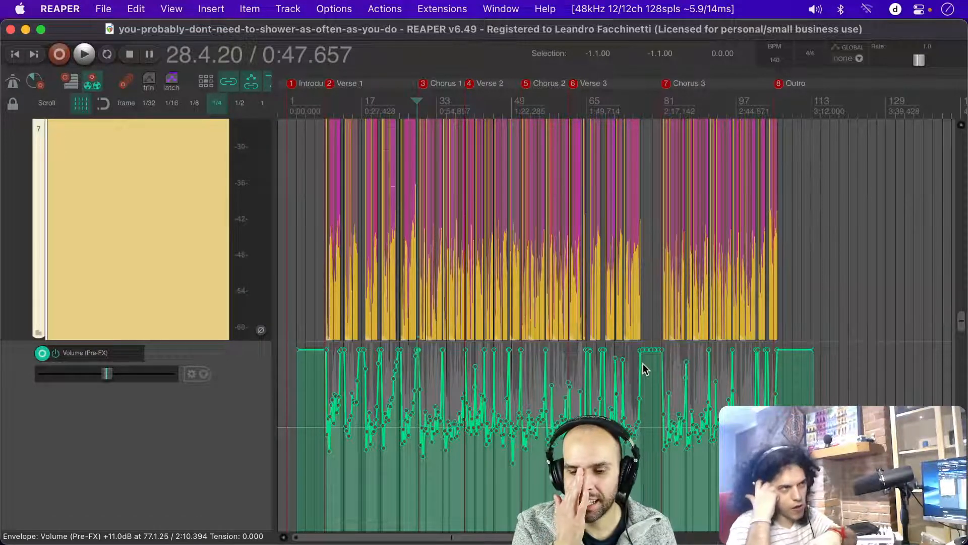
scroll(634, 292, down, 3)
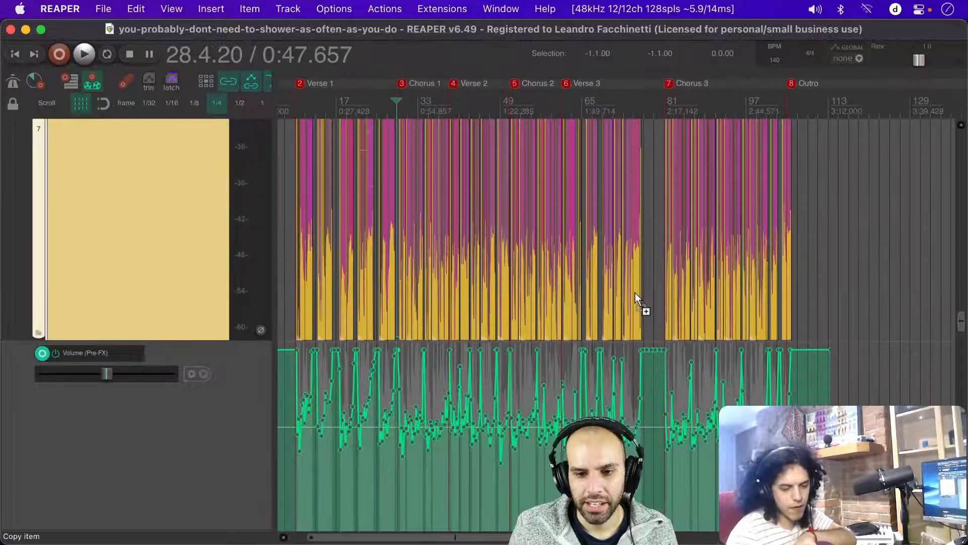
Step: Reduce the track heights and compare the pre-FX volume envelopes of tracks 6 and 7 across the song
scroll(348, 267, up, 8)
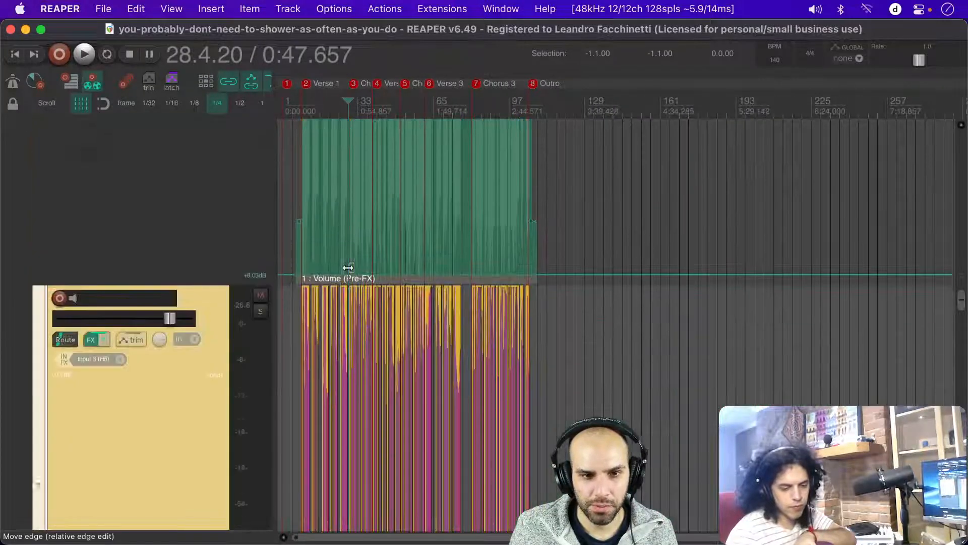
scroll(348, 268, down, 3)
scroll(348, 268, down, 3)
scroll(348, 267, down, 6)
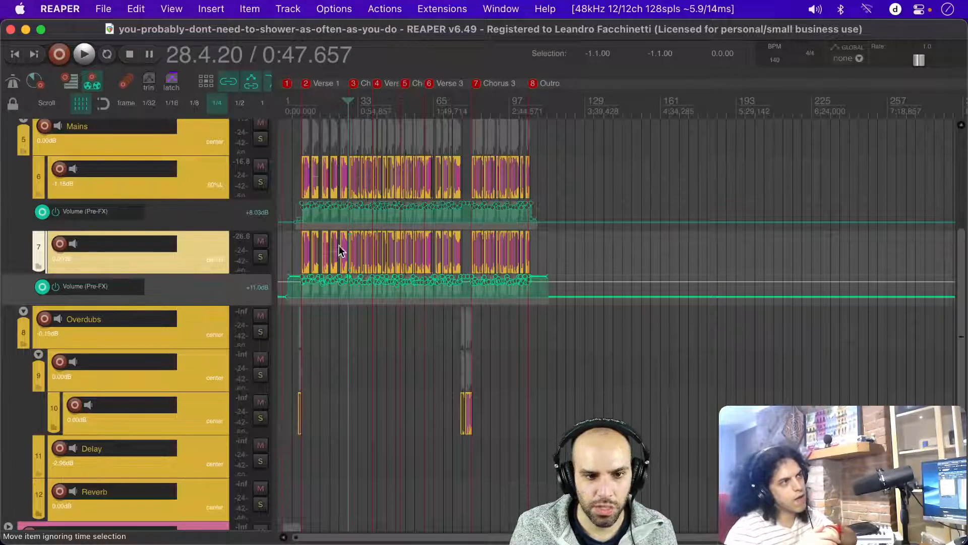
scroll(326, 249, up, 3)
scroll(326, 250, left, 3)
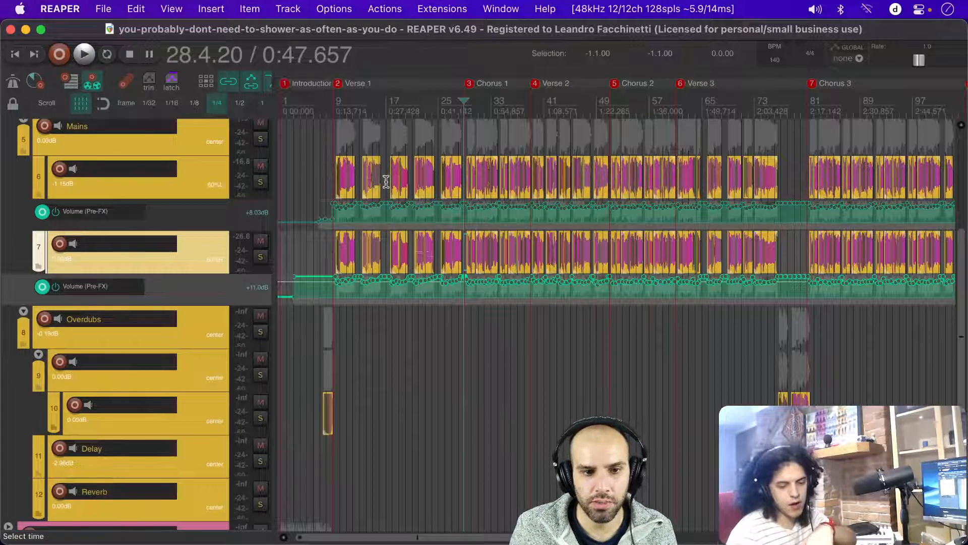
scroll(373, 165, up, 3)
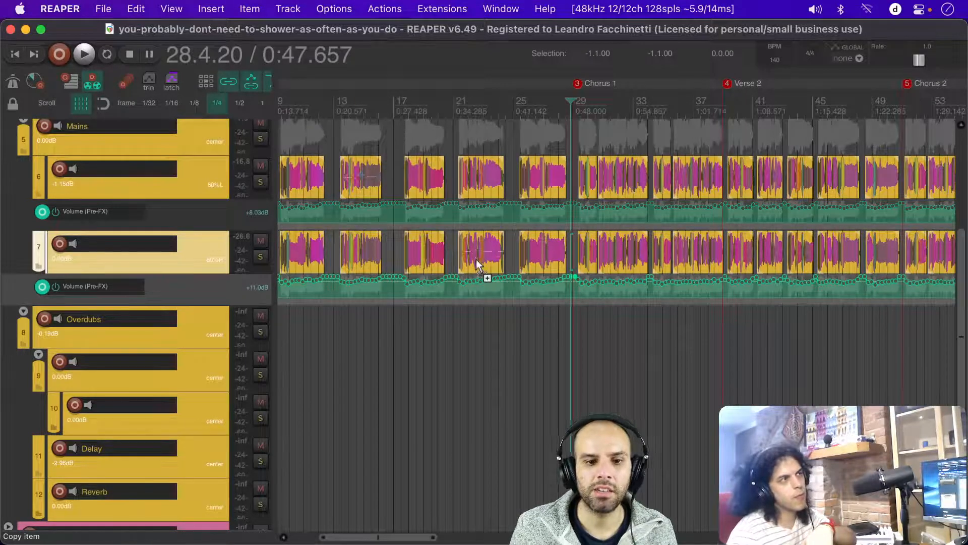
scroll(484, 275, down, 3)
scroll(476, 262, down, 4)
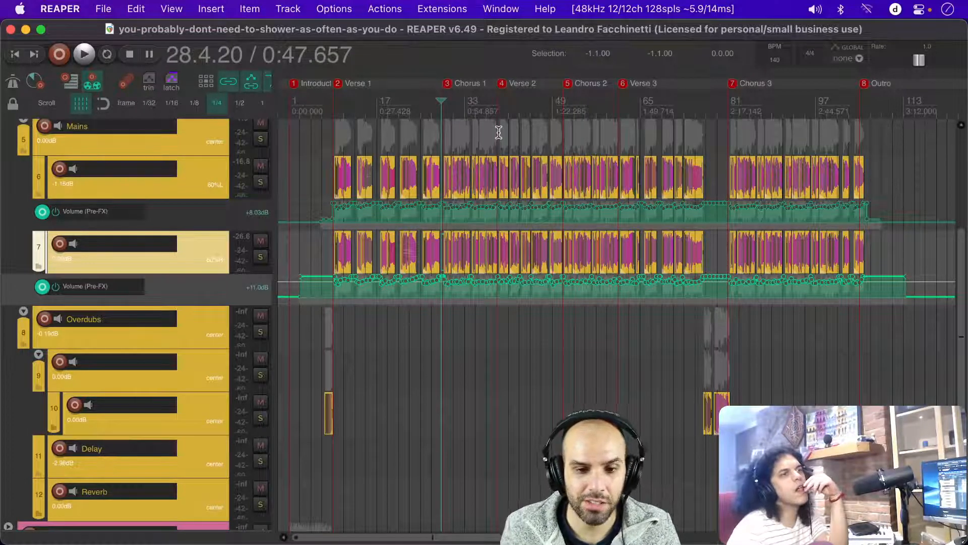
Step: Inspect how both main vocals' volume envelopes follow the first Verse 1 phrases, and review them against the full arrangement
scroll(340, 152, up, 8)
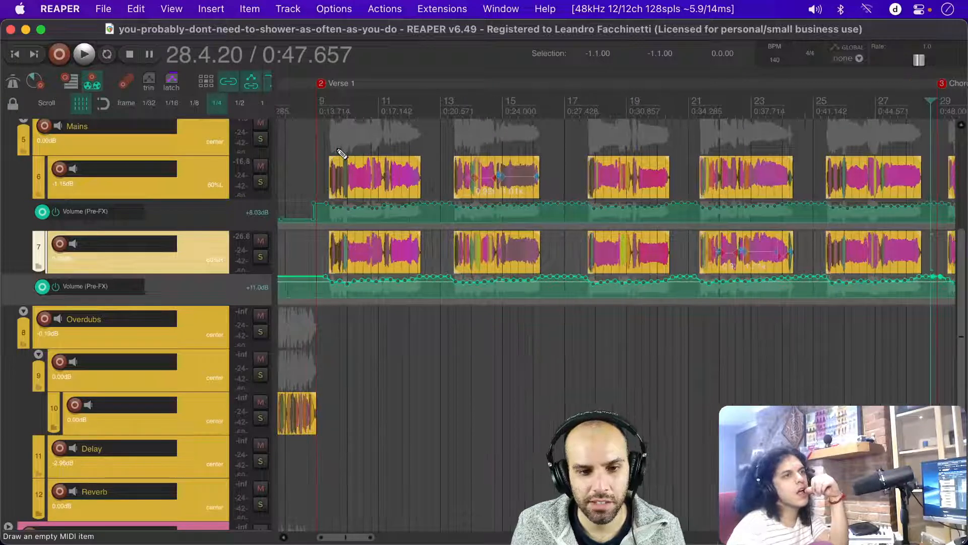
scroll(340, 153, up, 3)
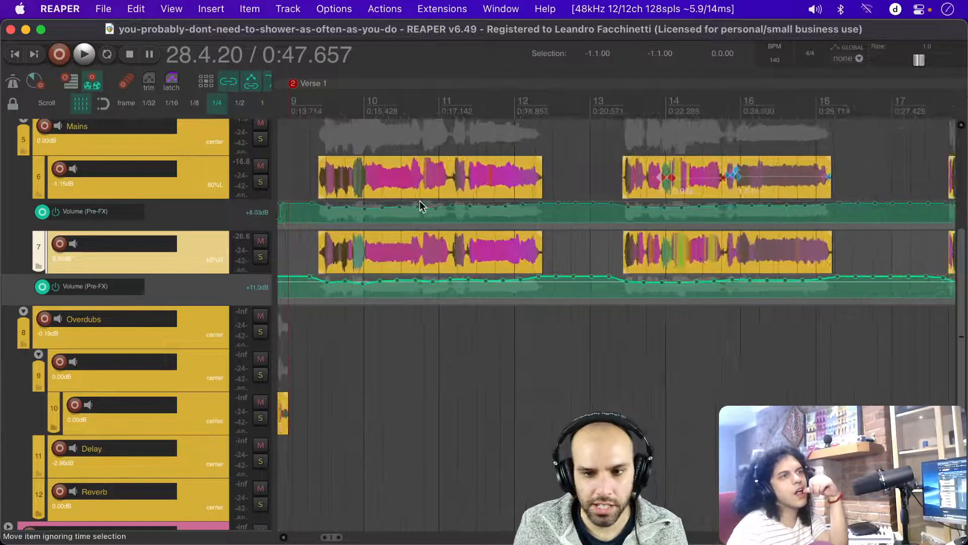
scroll(363, 224, down, 2)
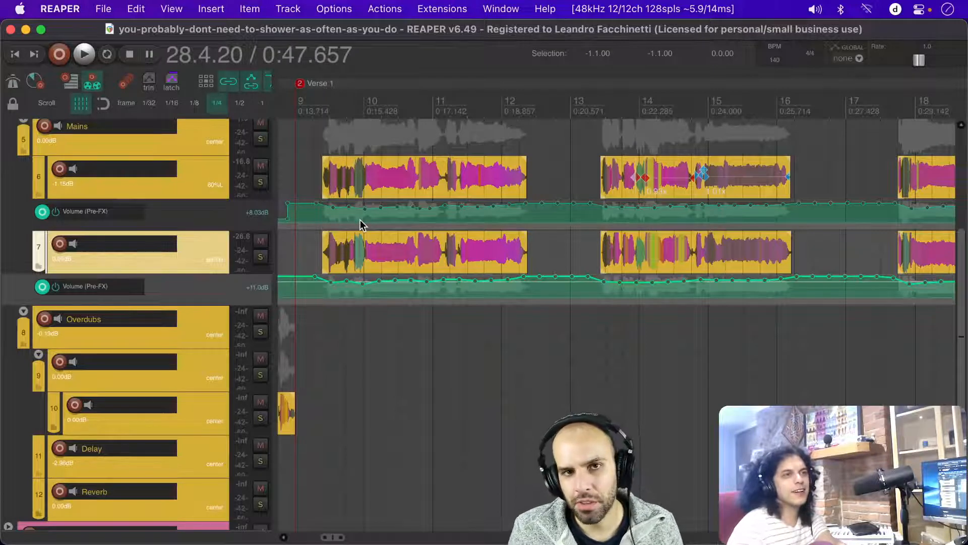
scroll(360, 219, down, 3)
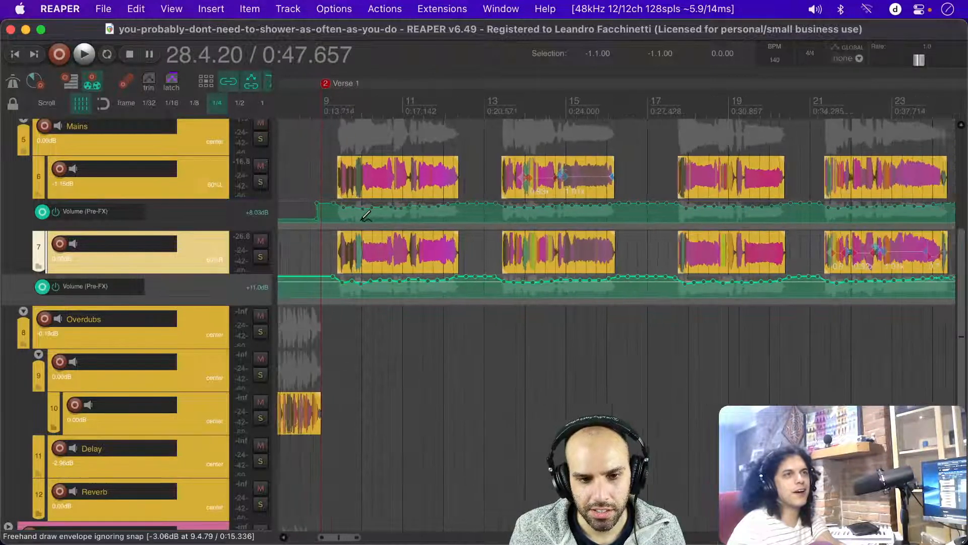
scroll(365, 214, down, 6)
scroll(365, 215, down, 4)
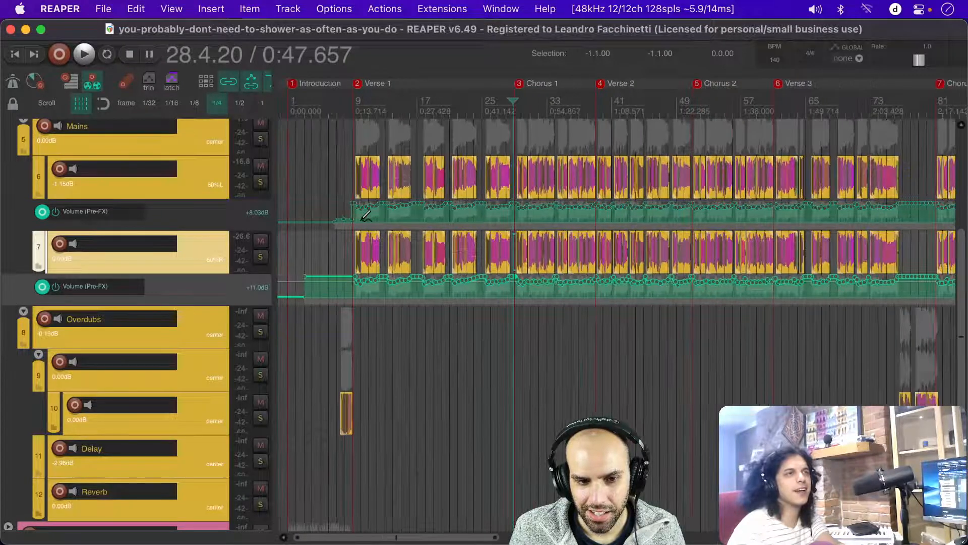
scroll(365, 216, down, 2)
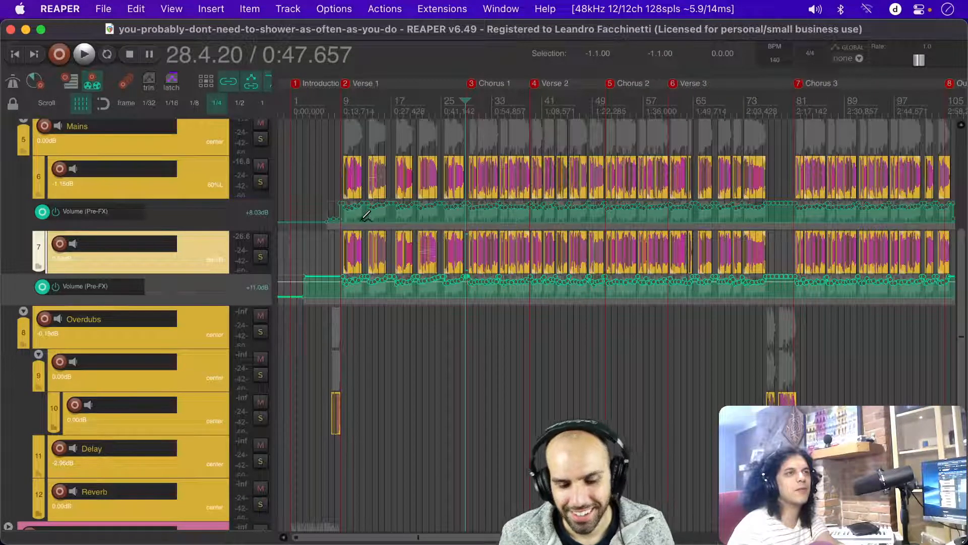
scroll(365, 215, down, 2)
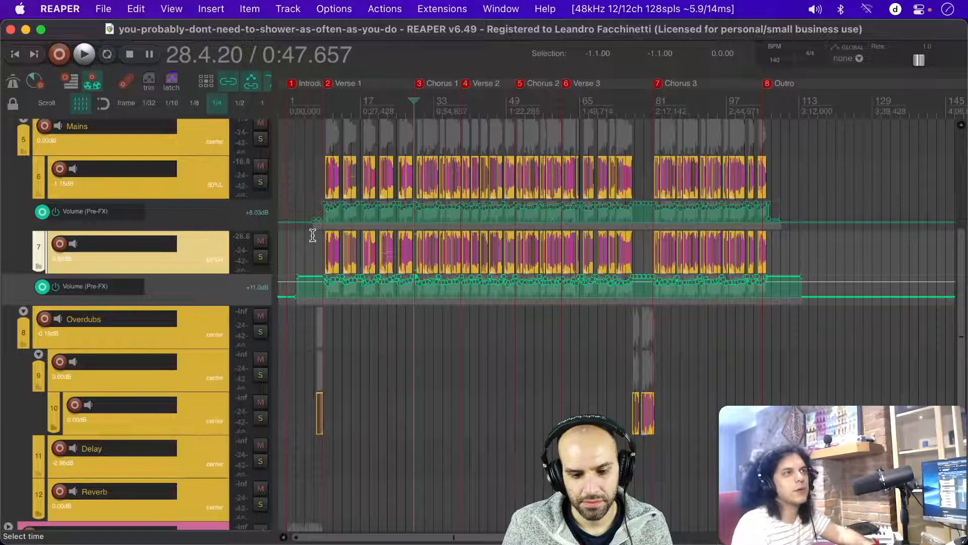
Step: Examine the lead-in of both main vocal envelopes before Verse 1, alongside the overdub item on track 10
scroll(319, 241, up, 1)
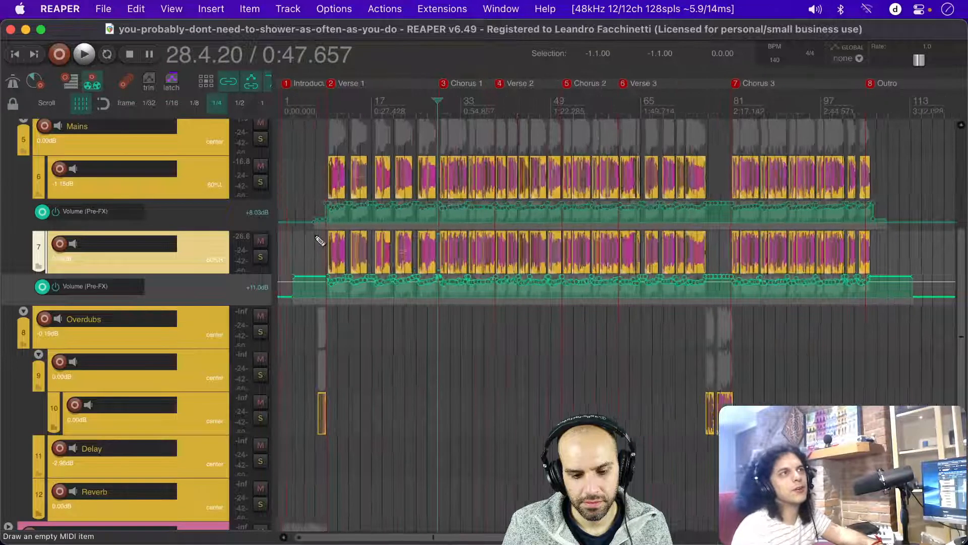
scroll(320, 241, up, 1)
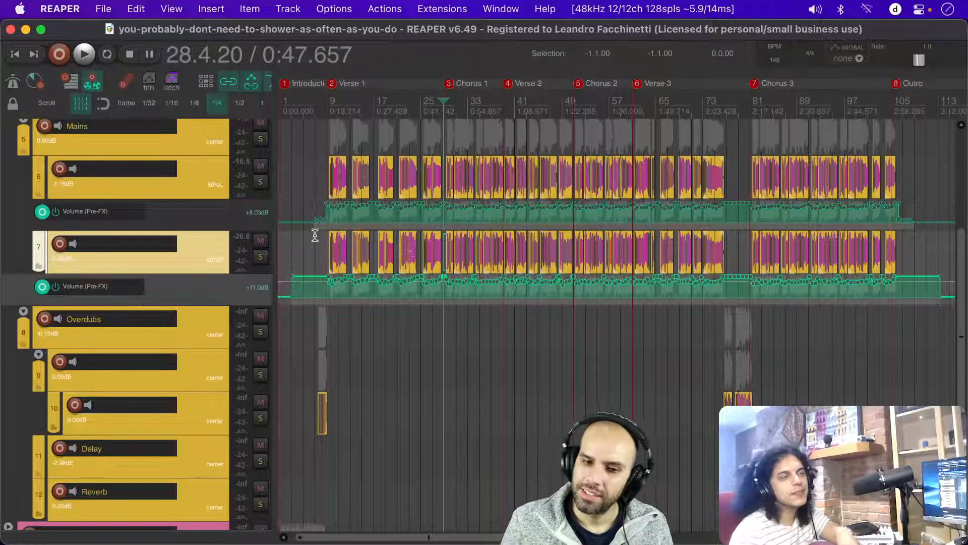
scroll(315, 236, up, 6)
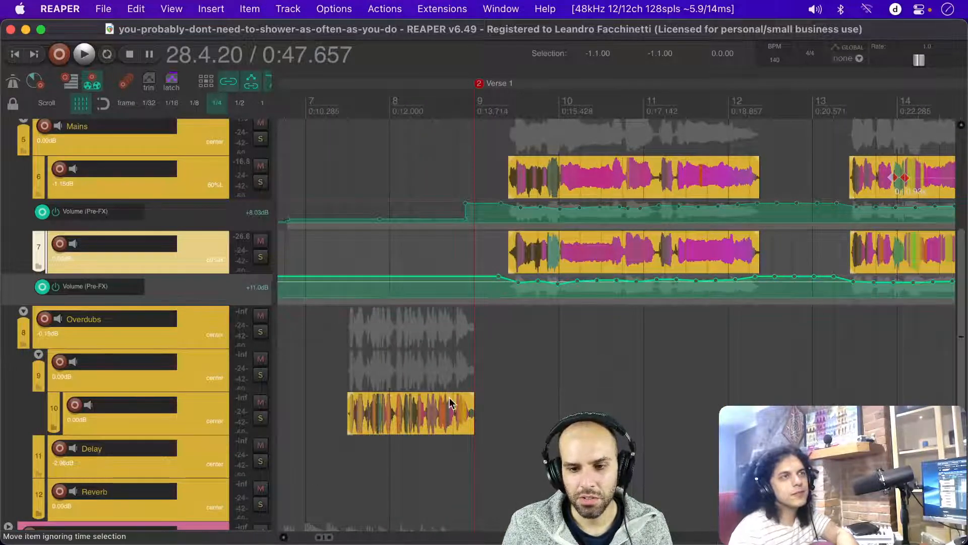
scroll(559, 368, up, 3)
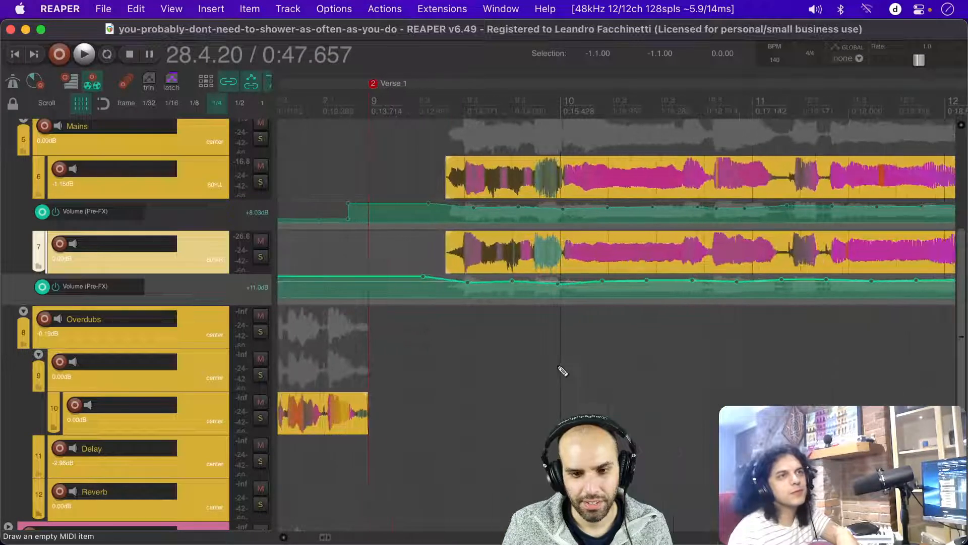
scroll(561, 370, down, 4)
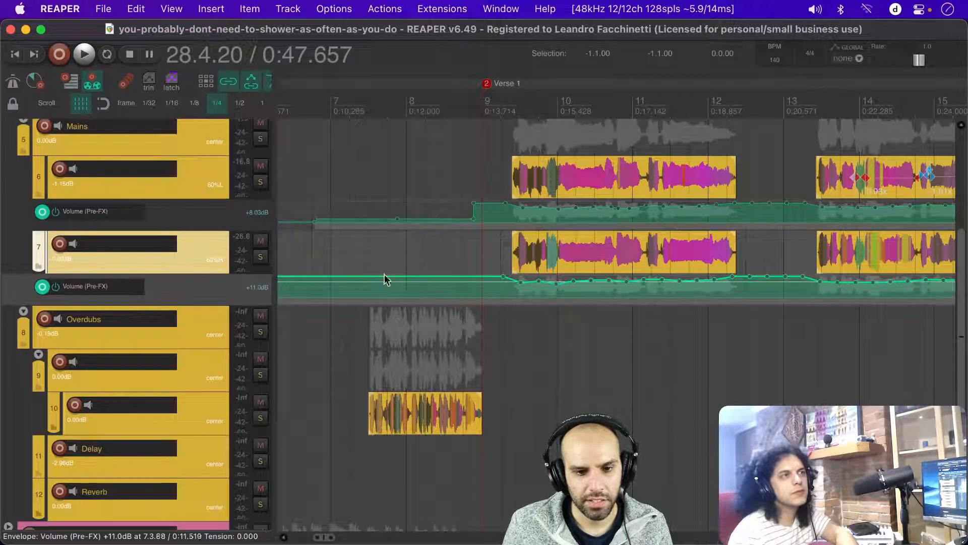
scroll(389, 277, down, 4)
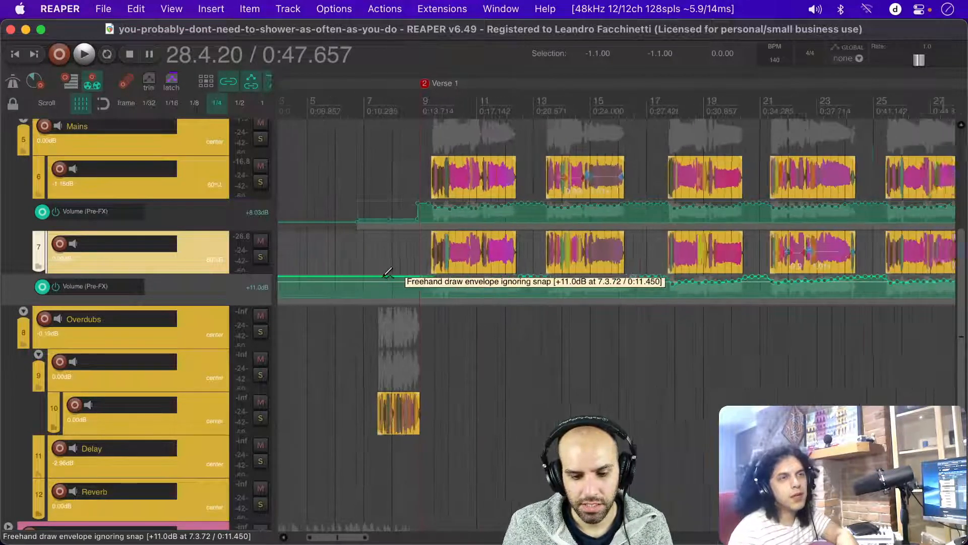
scroll(388, 274, down, 1)
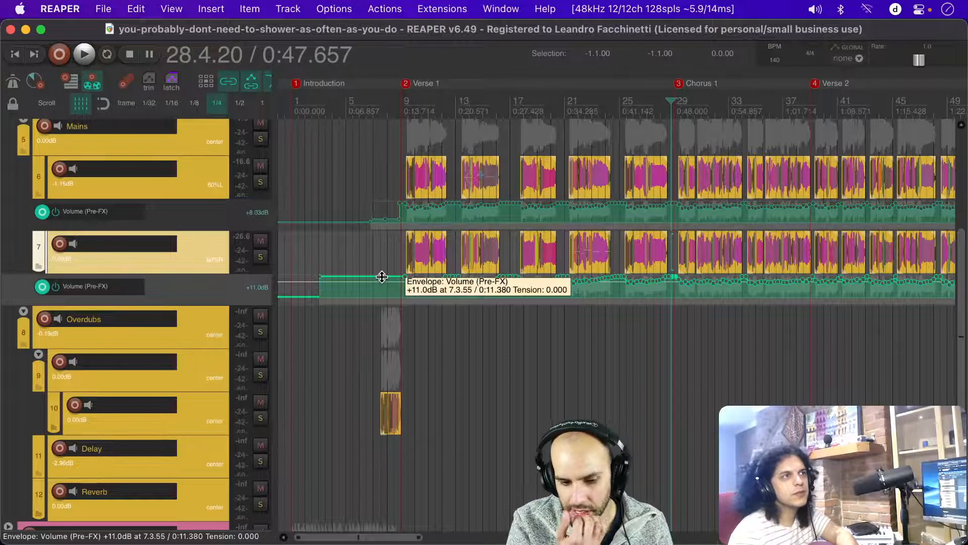
scroll(389, 275, down, 6)
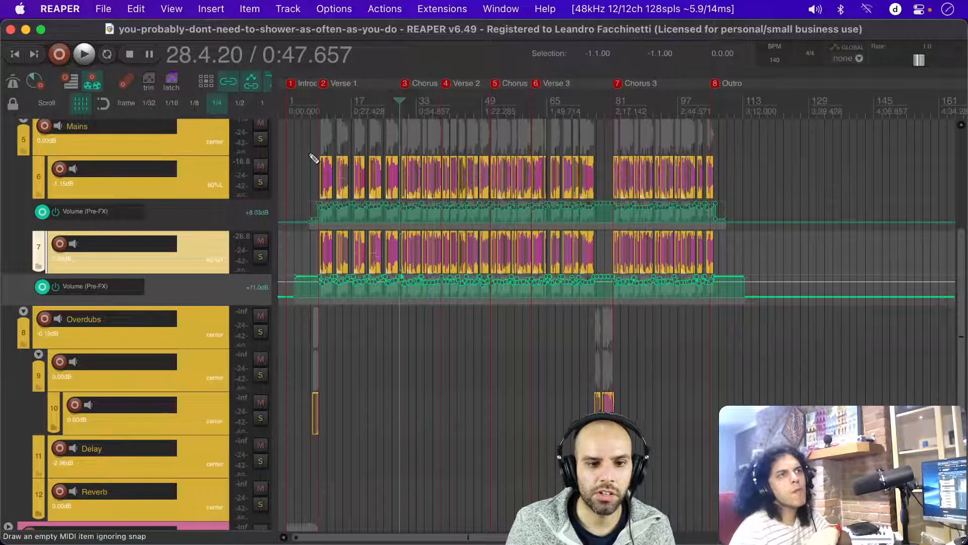
Step: Shrink the tracks to show the whole project from Metronome to Guitars, and look over the vocals around Chorus 1
scroll(310, 152, down, 5)
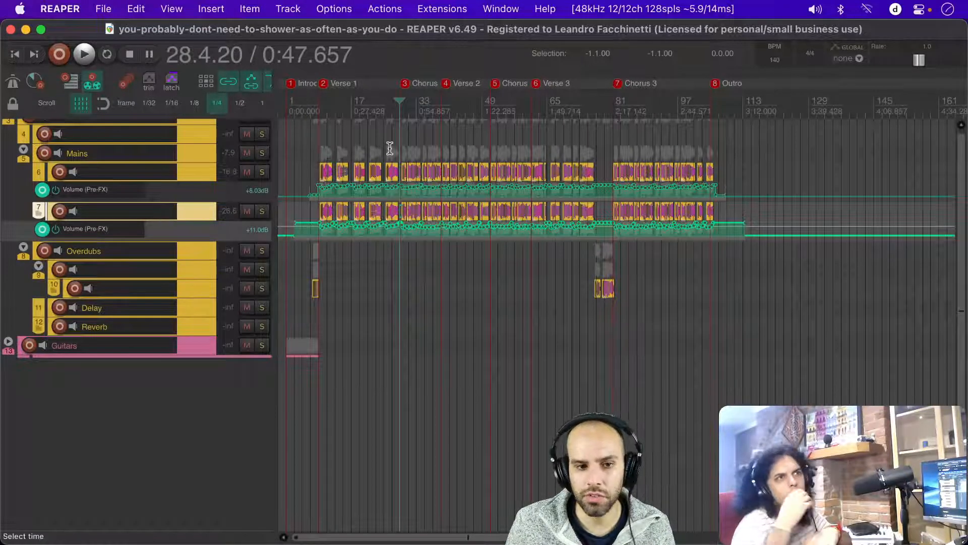
scroll(309, 152, up, 3)
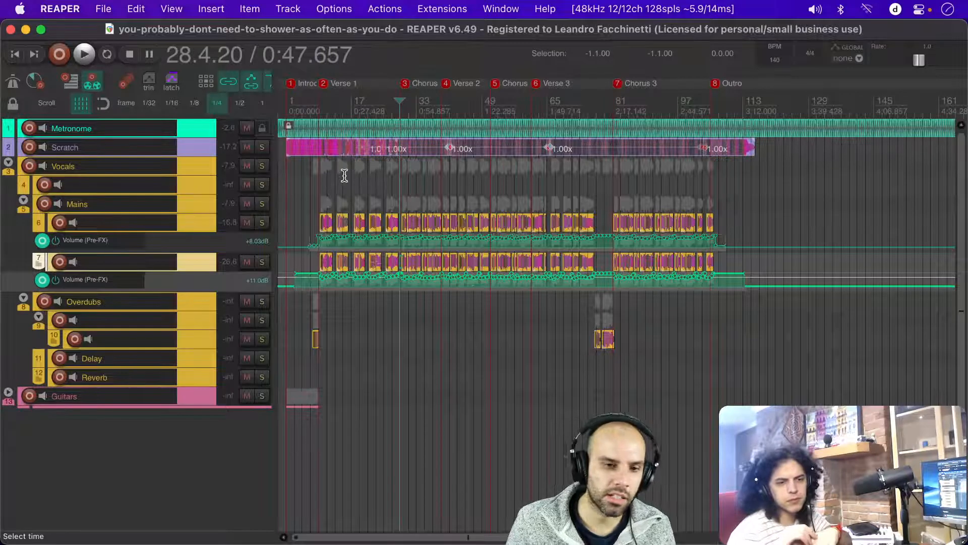
scroll(345, 177, up, 2)
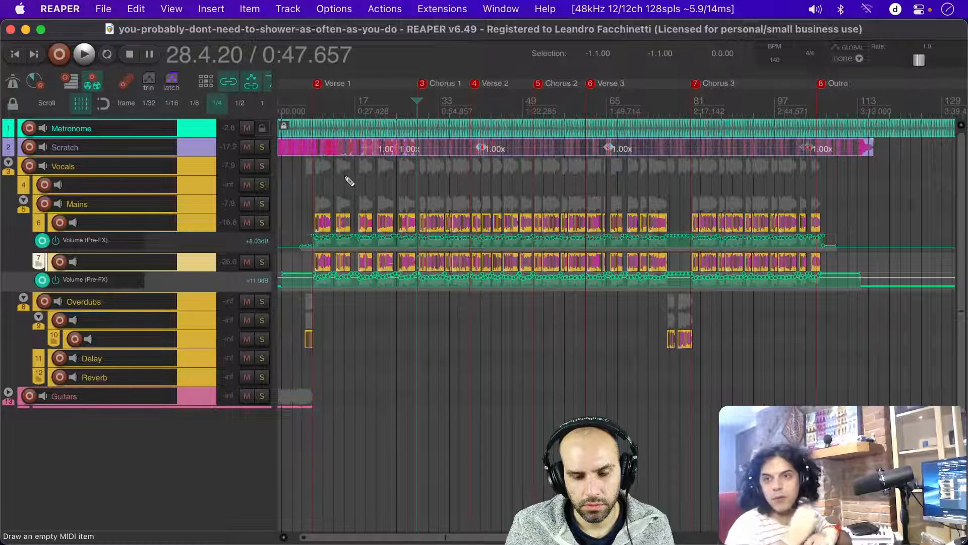
scroll(344, 175, up, 2)
scroll(345, 175, left, 2)
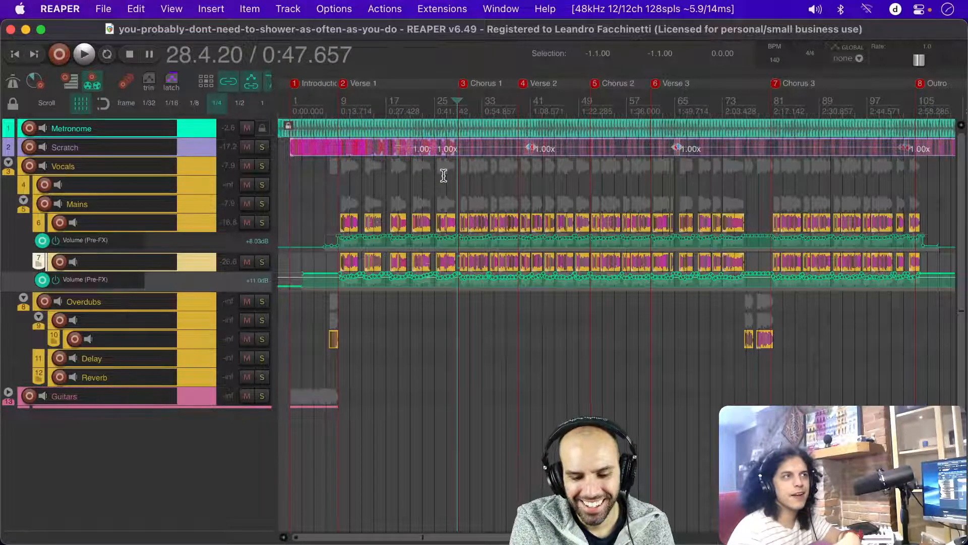
scroll(443, 175, up, 5)
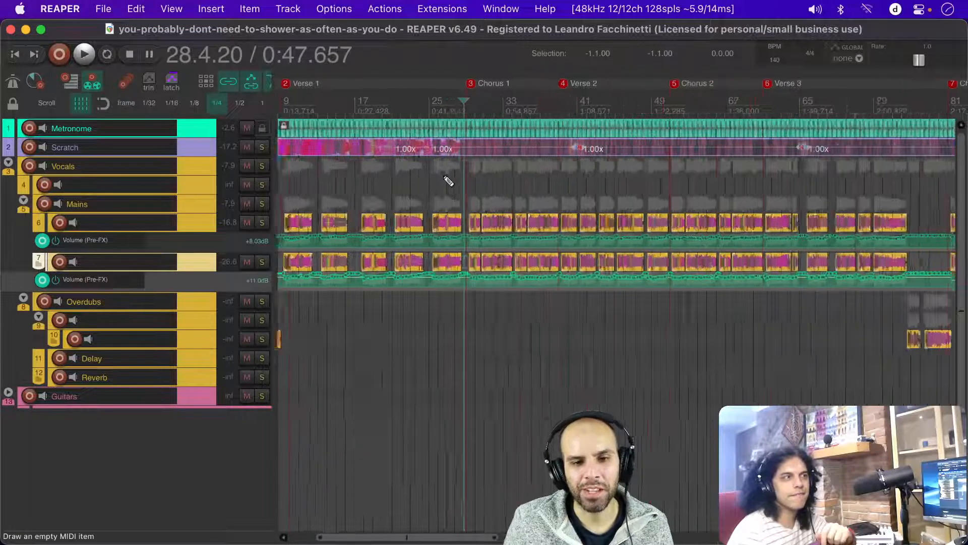
scroll(448, 182, up, 4)
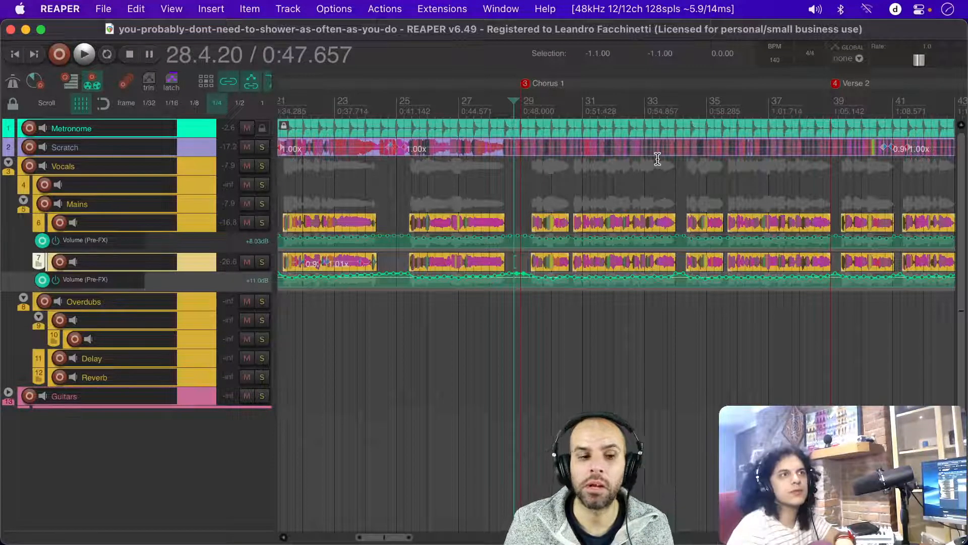
Step: Examine both main vocals from the start of Chorus 1 to Verse 2, placing the edit cursor around the Chorus 1 marker
scroll(658, 160, up, 2)
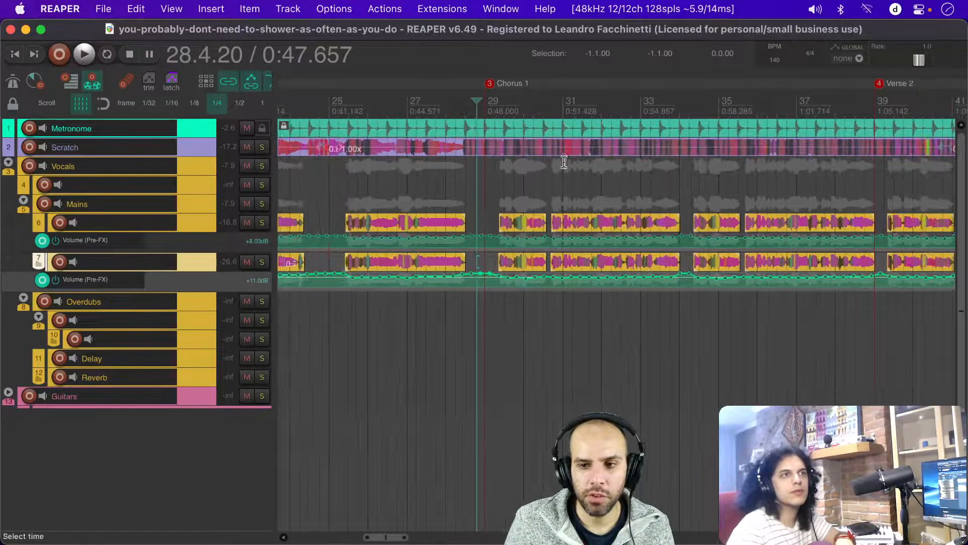
scroll(496, 173, up, 2)
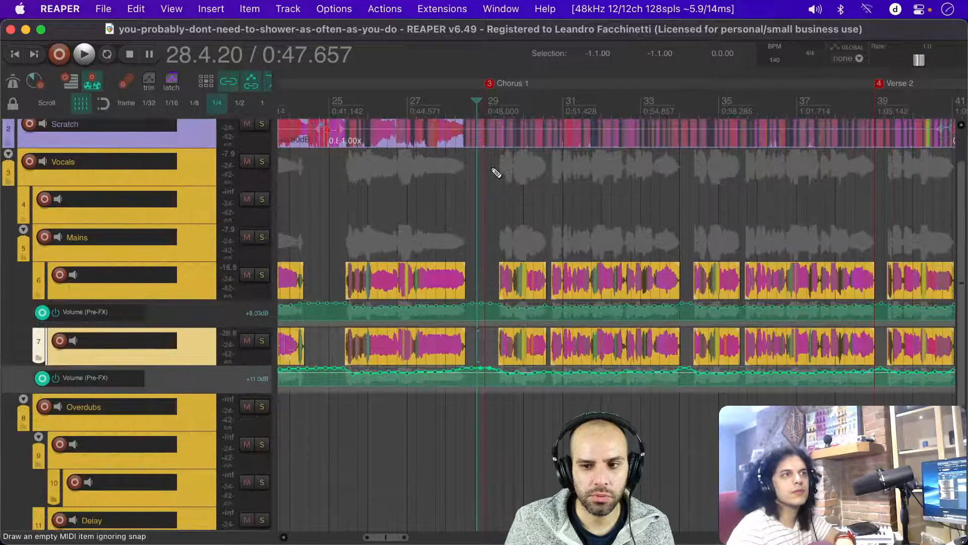
click(492, 239)
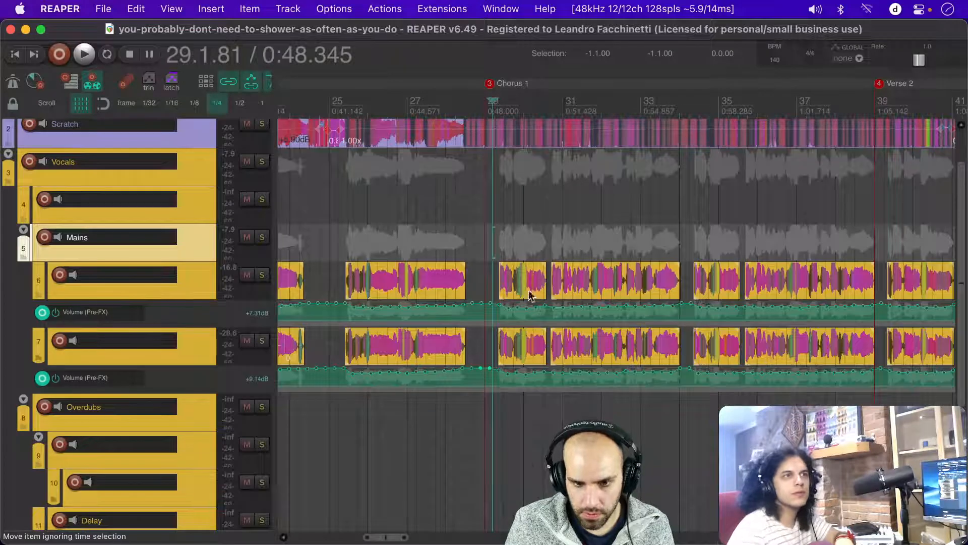
click(494, 228)
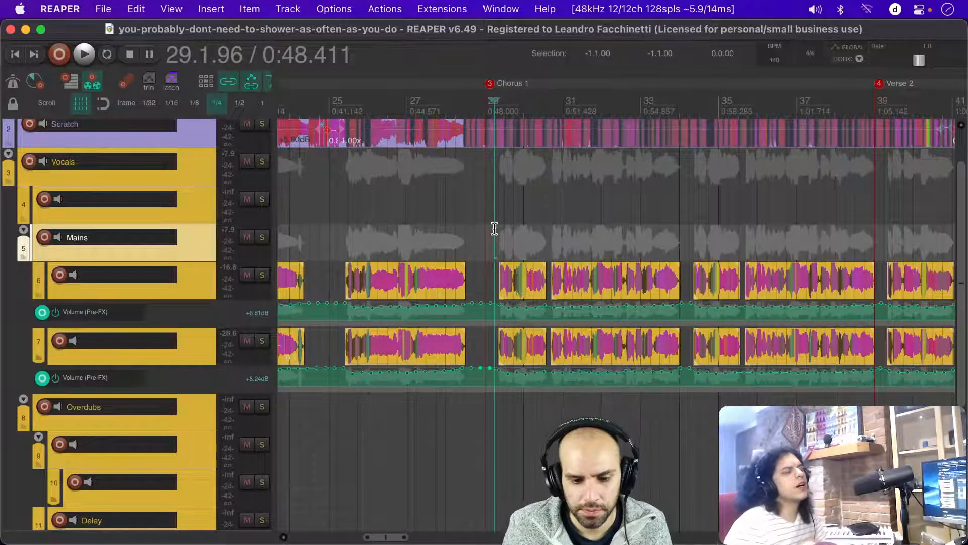
scroll(497, 230, up, 2)
scroll(498, 233, right, 5)
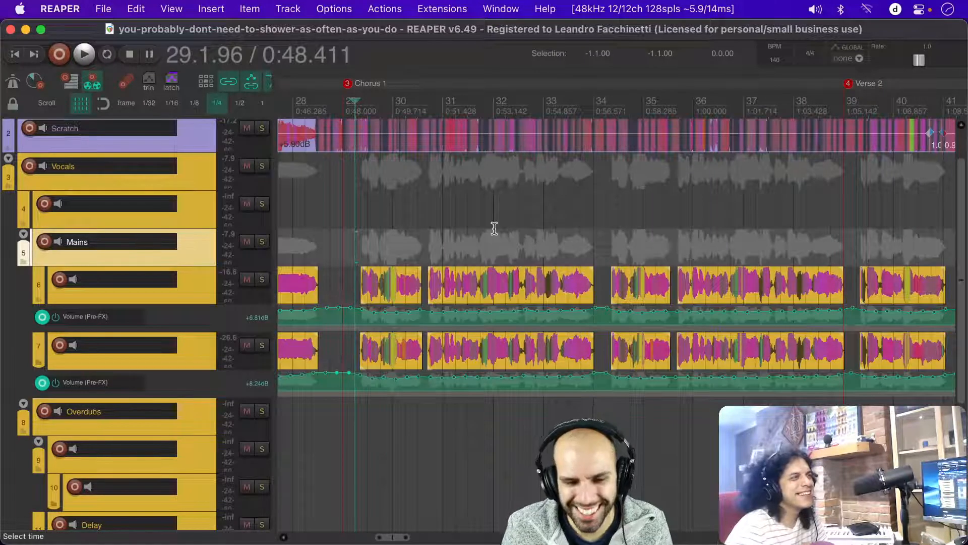
click(341, 167)
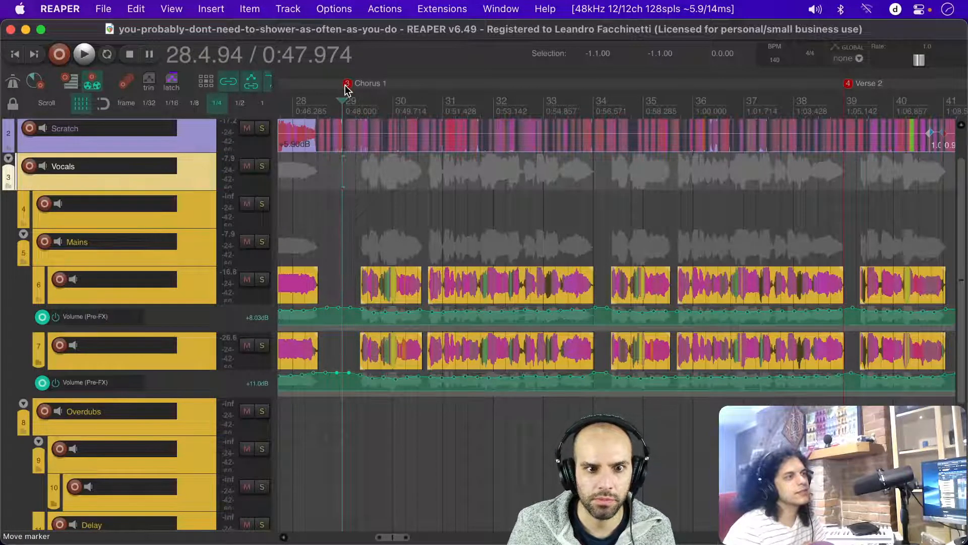
click(349, 232)
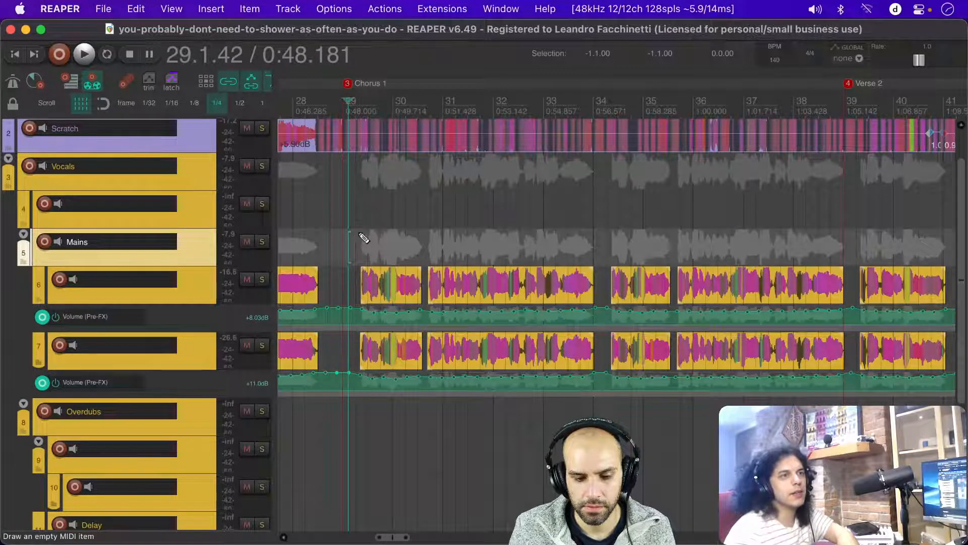
Step: Switch to Chrome, search Google for "pitch proof" in a new window, and open the Aegean Music Pitchproof specs page
key(super+Tab)
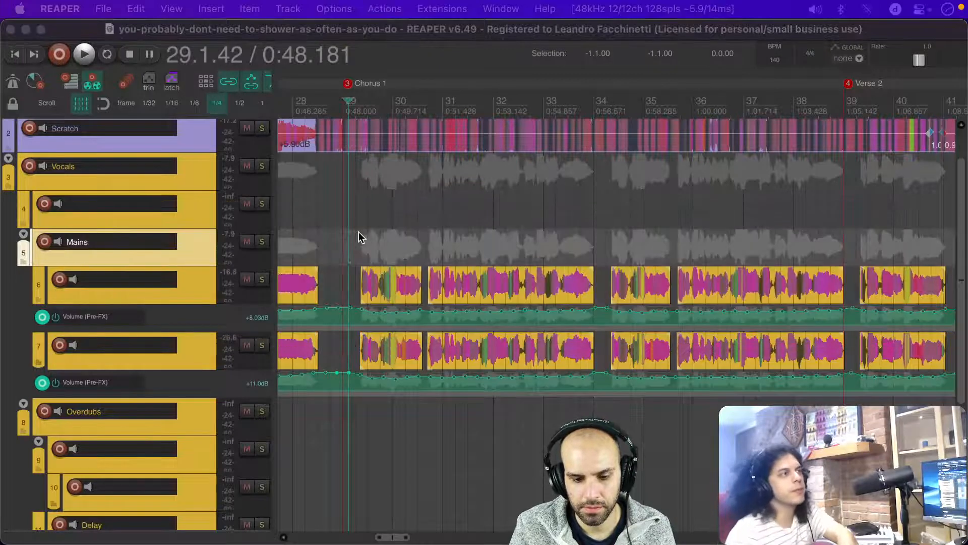
key(super+n)
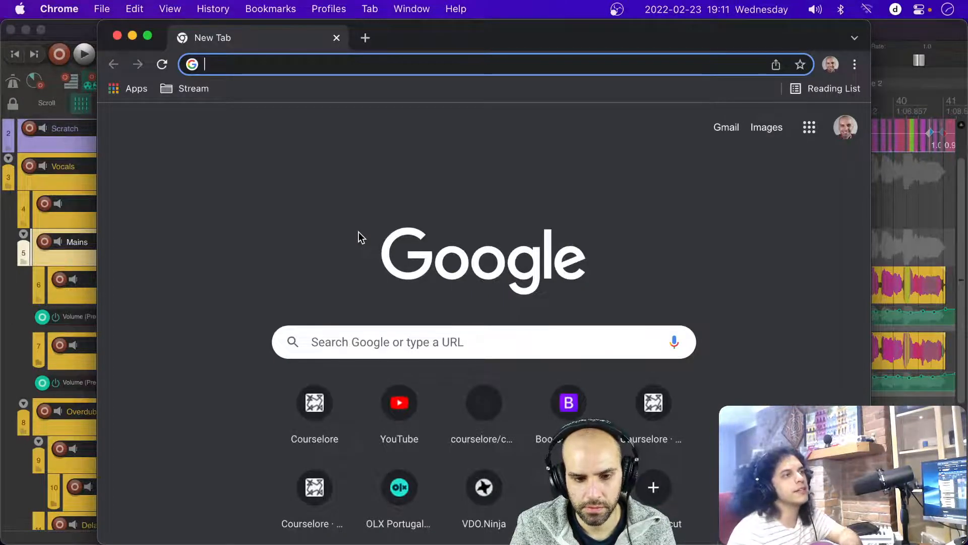
text(pitch proof)
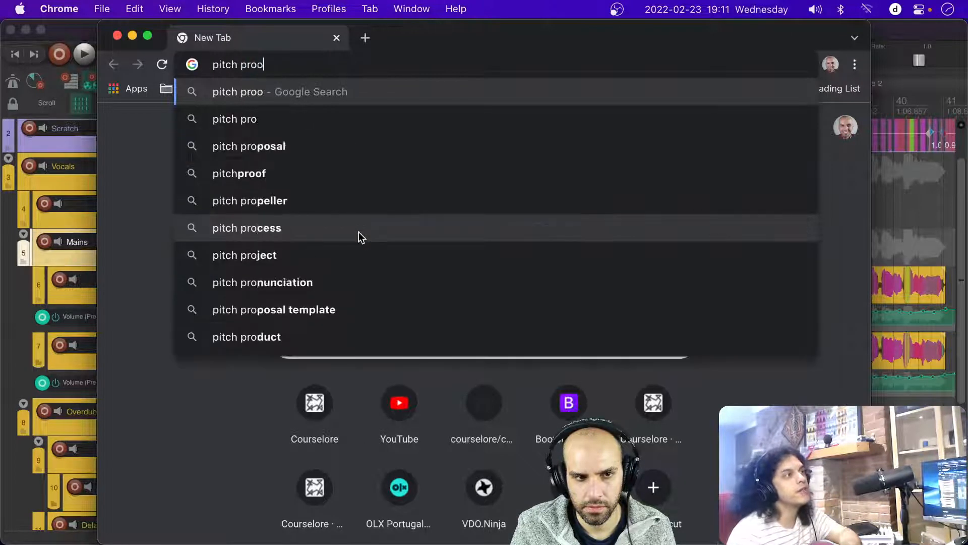
key(Return)
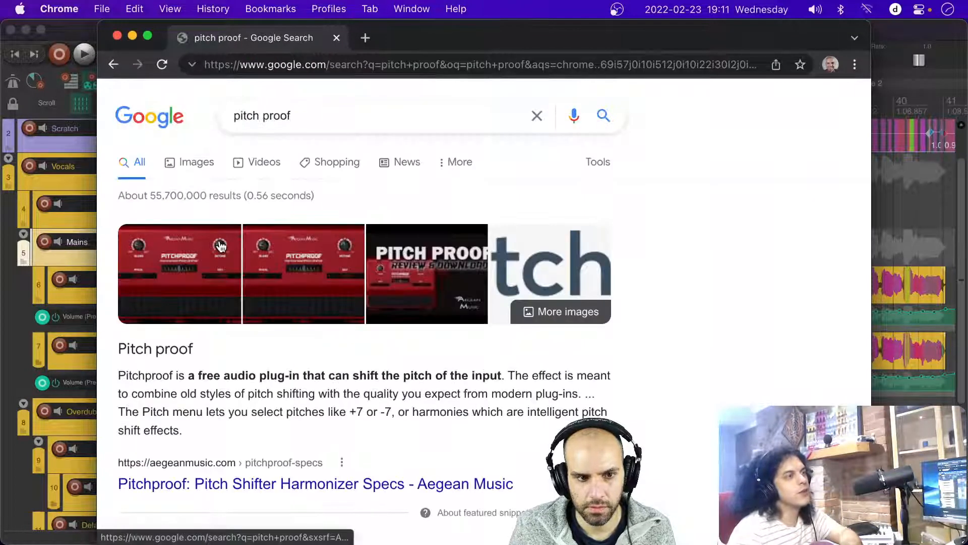
scroll(220, 240, down, 3)
click(162, 325)
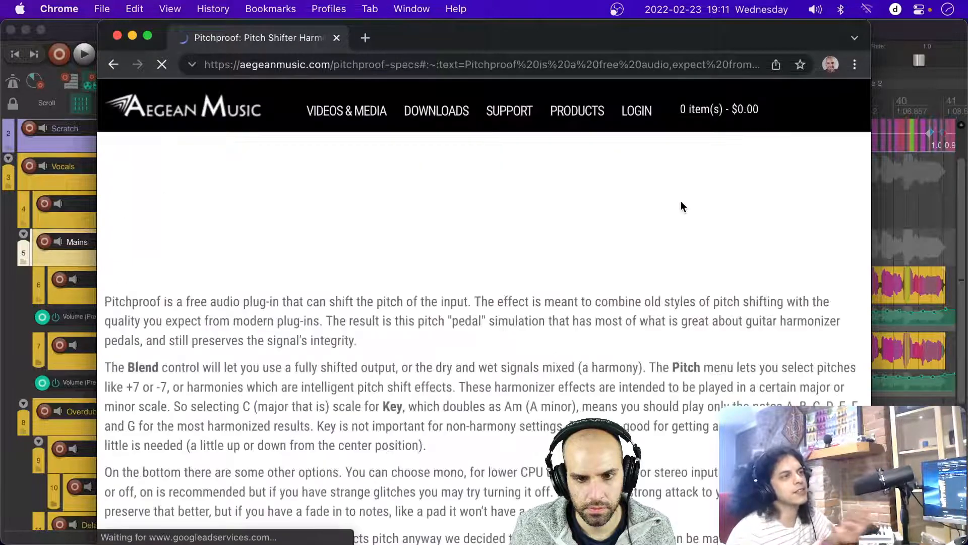
Step: Read through the Pitchproof specs, harmony options, caveats and demo videos, and return to REAPER with track 4 selected near Chorus 1
scroll(681, 201, down, 9)
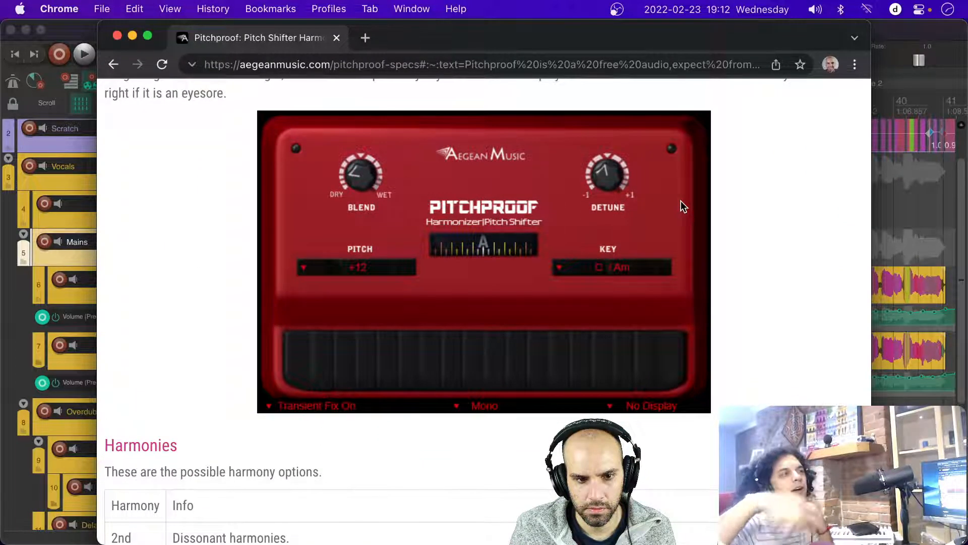
scroll(680, 201, down, 10)
scroll(681, 206, down, 2)
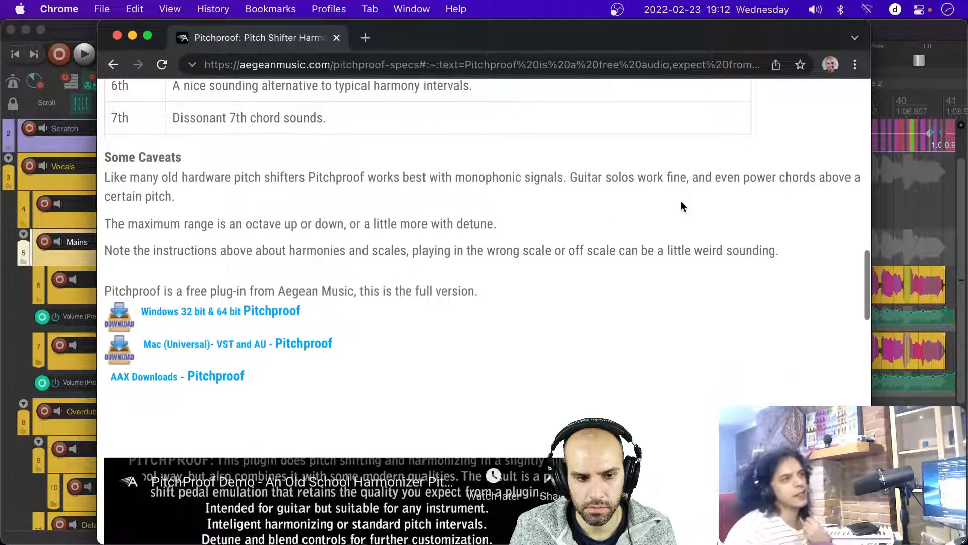
scroll(681, 206, down, 4)
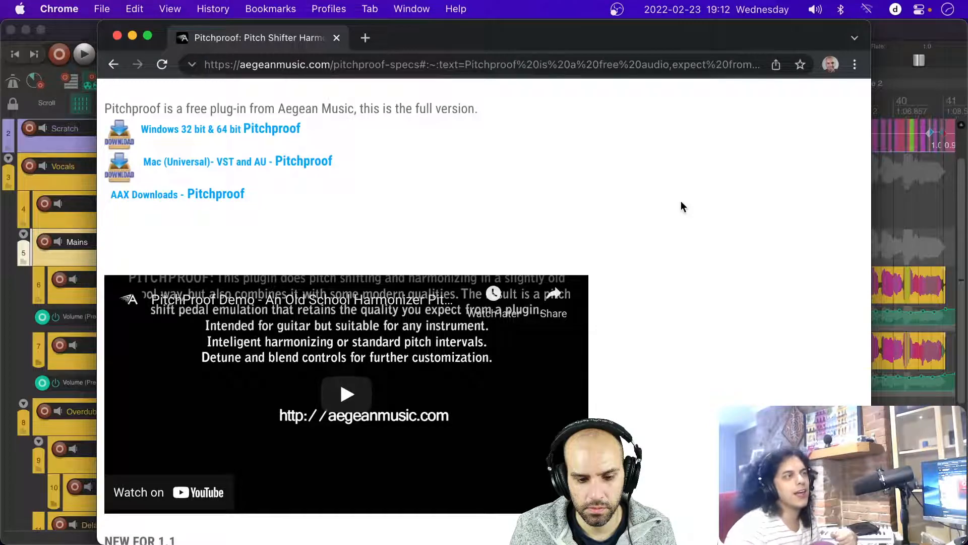
scroll(681, 202, down, 6)
scroll(681, 205, down, 12)
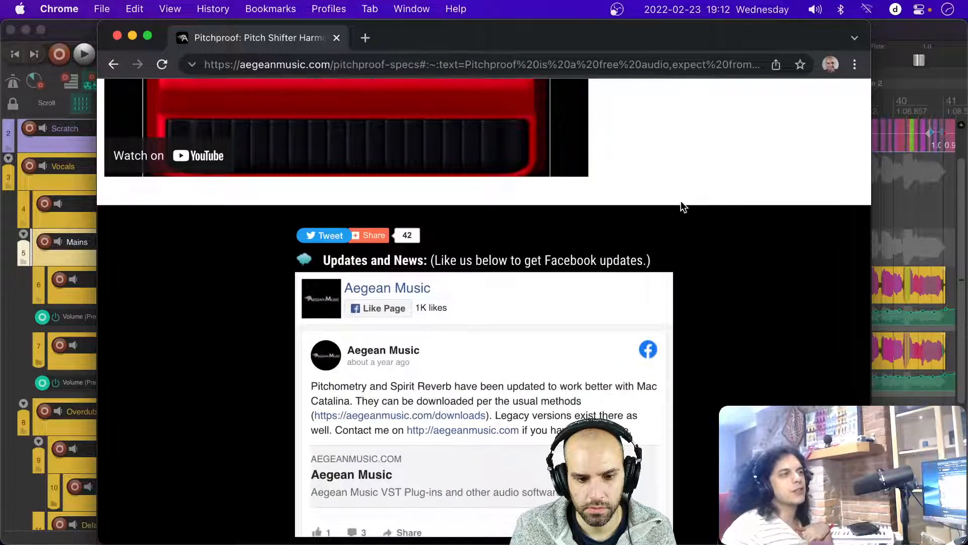
scroll(680, 206, up, 6)
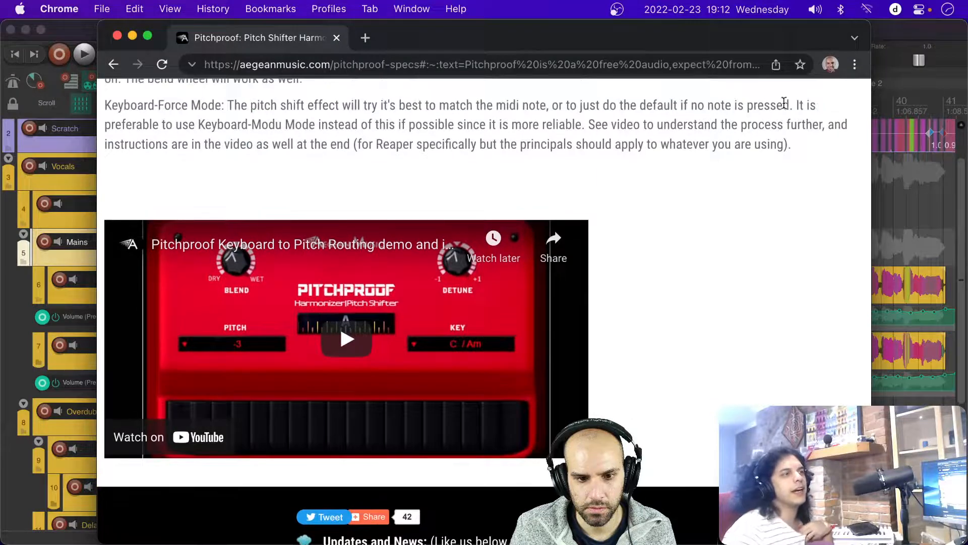
click(894, 29)
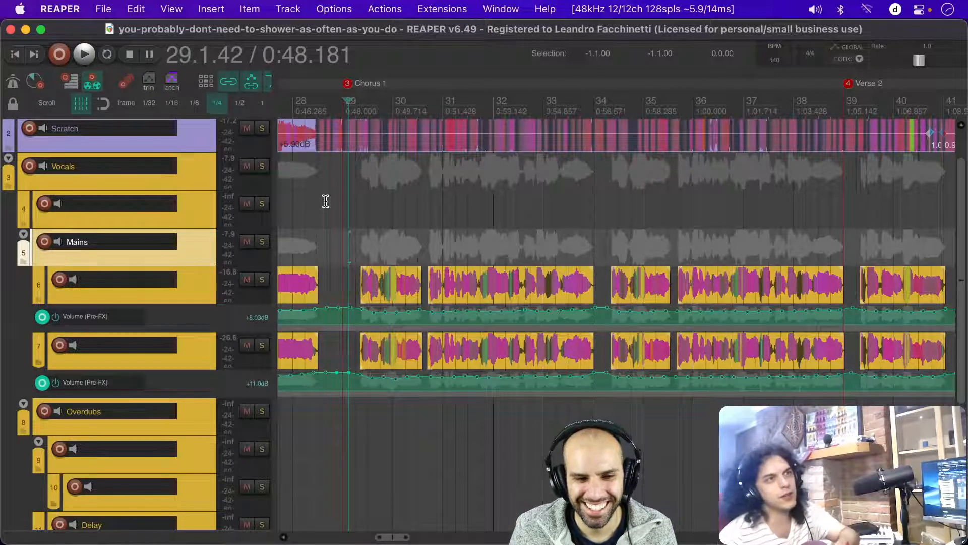
click(350, 207)
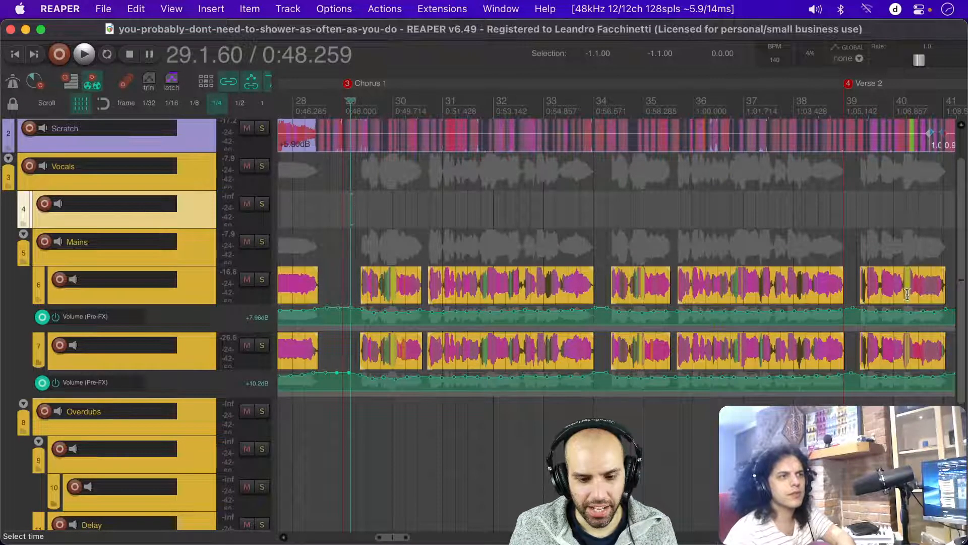
Step: Check the viewers' messages in the YouTube live chat window and close it
key(super+Tab)
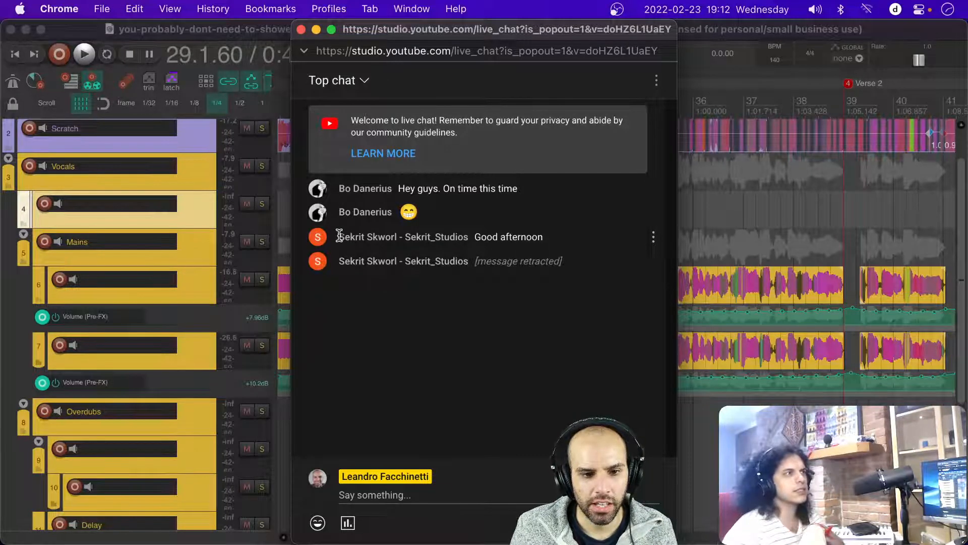
drag(338, 235, 368, 236)
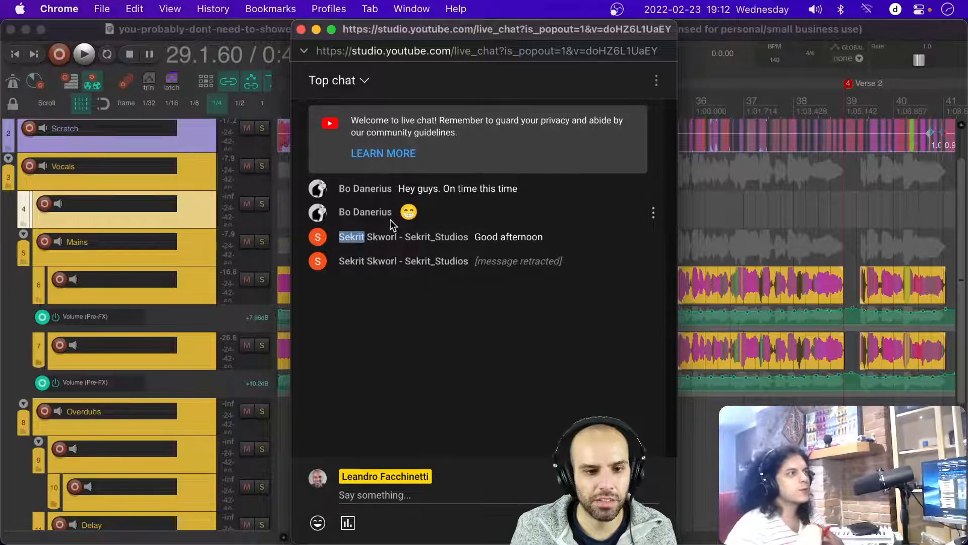
click(381, 224)
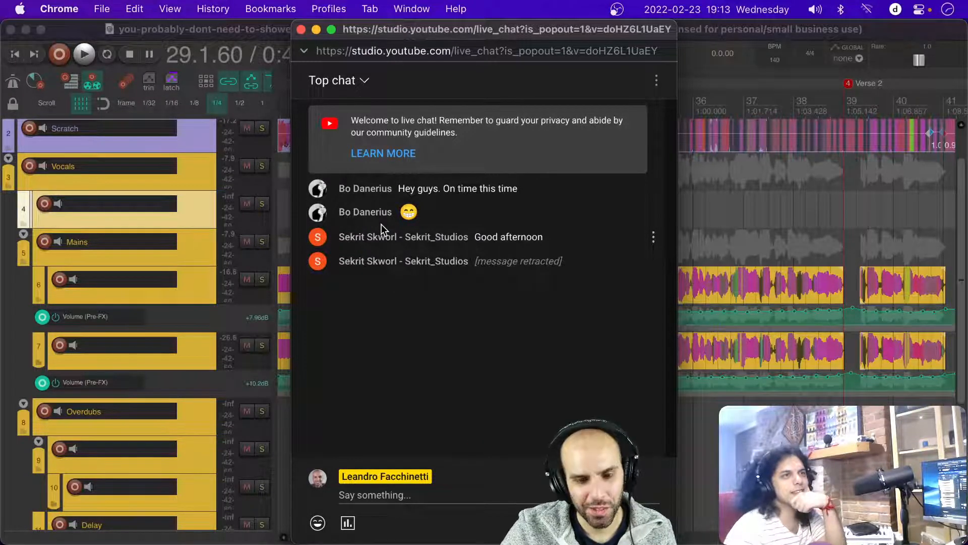
key(super+w)
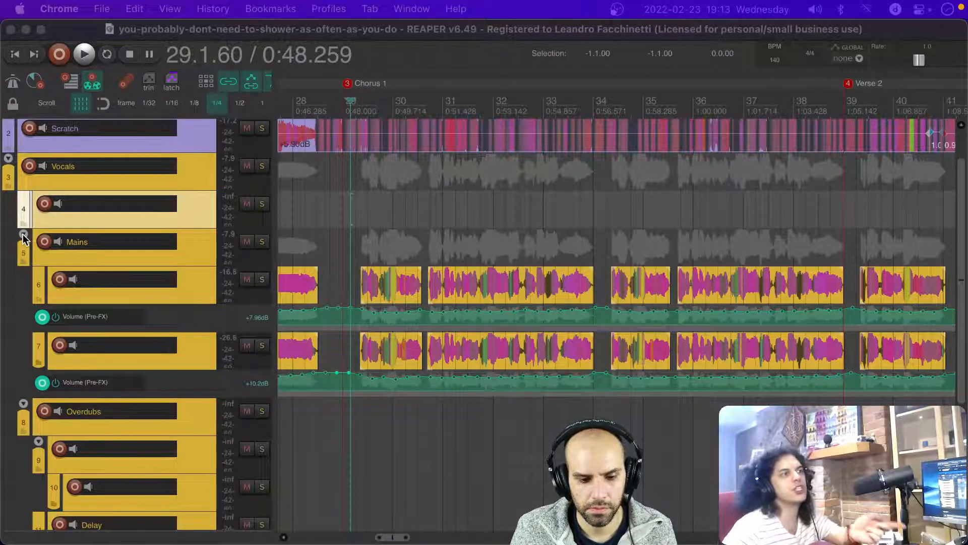
Step: Return to the Pitchproof page in Chrome, enlarge its window, and download and open the Mac (Universal) VST and AU version
key(super+Tab)
key(super+Tab)
key(super+Tab)
key(super+Tab)
key(super+shift+Tab)
key(super+shift+Tab)
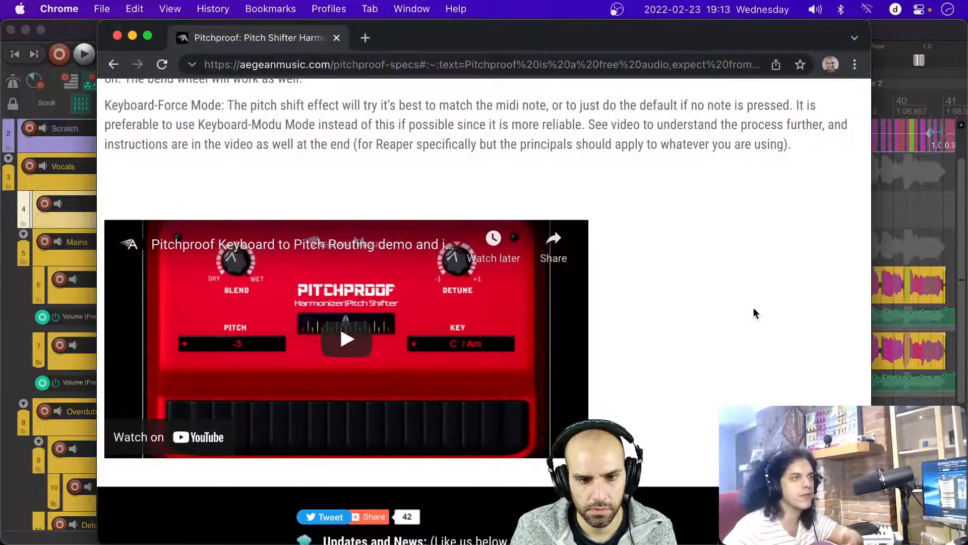
key(ctrl+alt+Return)
scroll(757, 306, up, 15)
scroll(757, 306, up, 5)
click(117, 490)
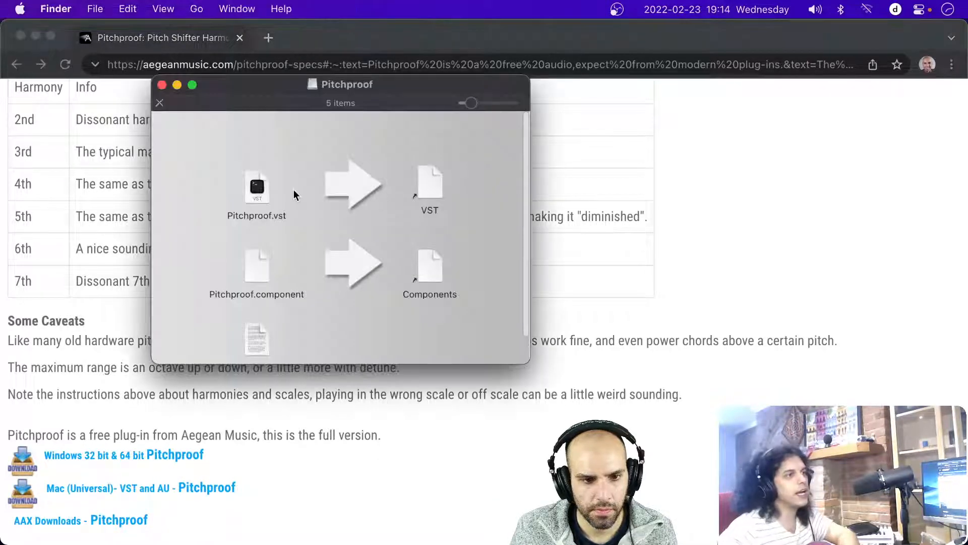
Step: Try to copy Pitchproof.vst onto the VST shortcut inside the Pitchproof disk image
click(247, 185)
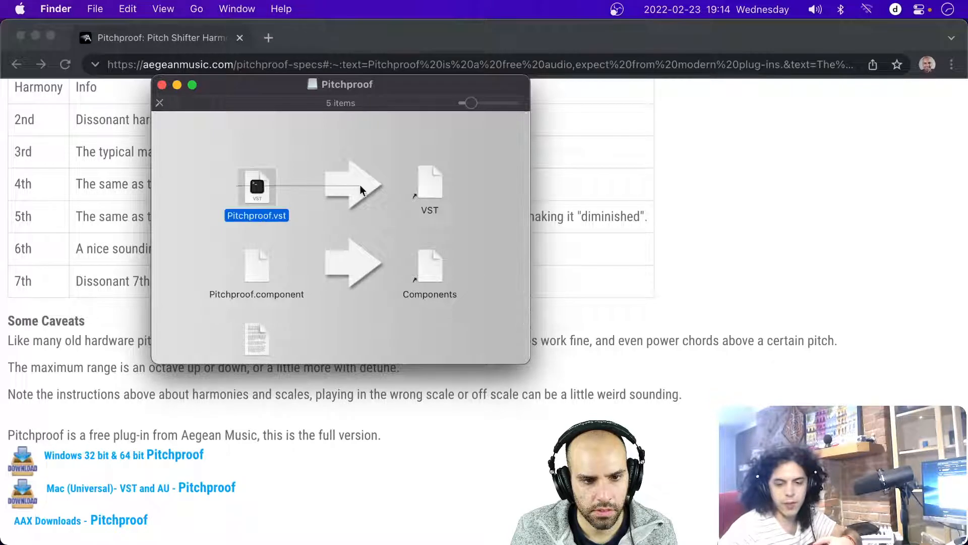
drag(256, 183, 428, 182)
drag(259, 184, 429, 184)
drag(255, 182, 429, 184)
drag(264, 186, 438, 182)
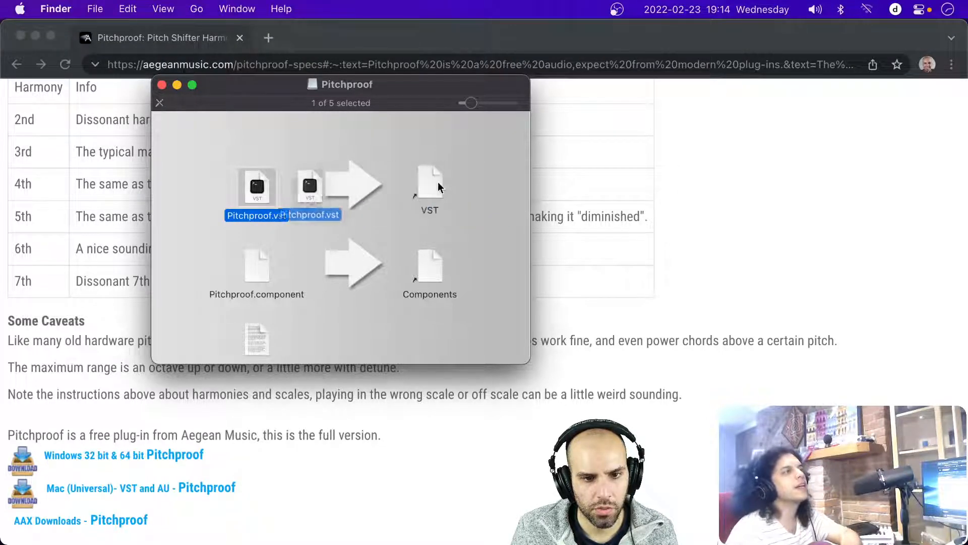
key(super+Tab)
key(super+Tab)
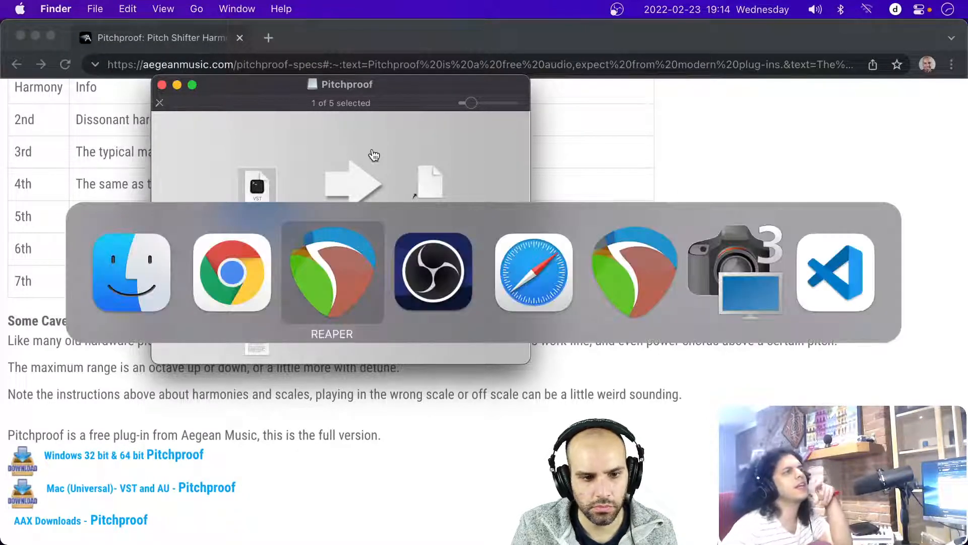
key(super+shift+Tab)
key(super+shift+Tab)
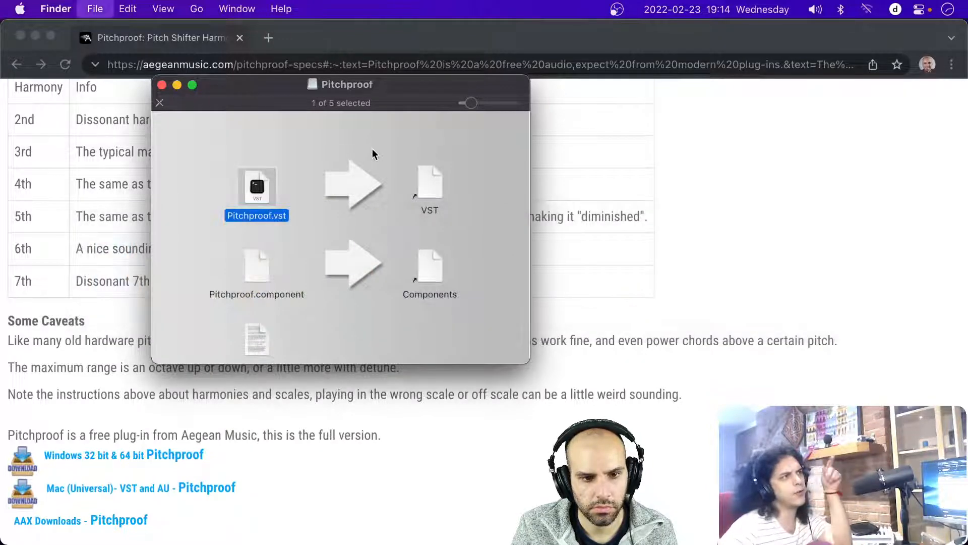
Step: Open a second Finder window showing the VST folder in /Library/Audio/Plug-Ins/
key(super+n)
key(super+shift+g)
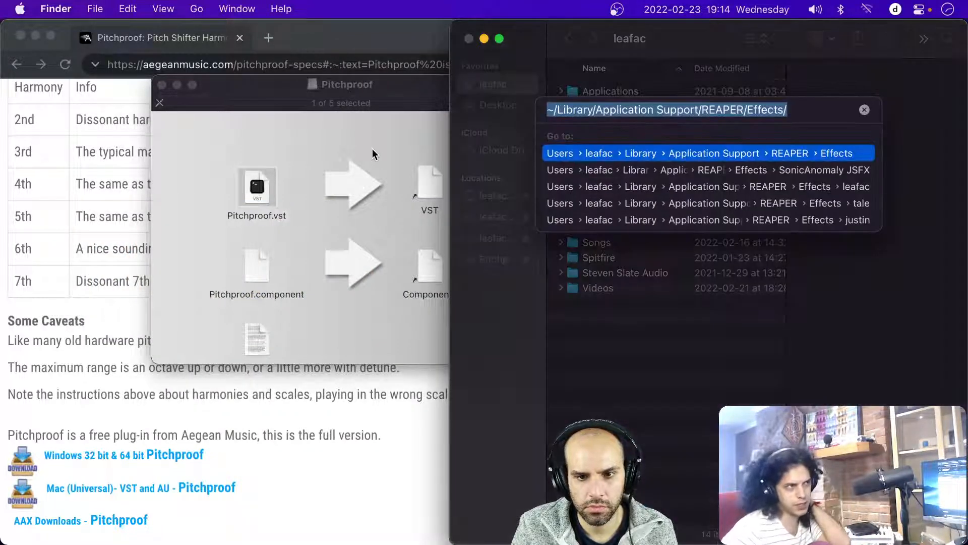
text(/)
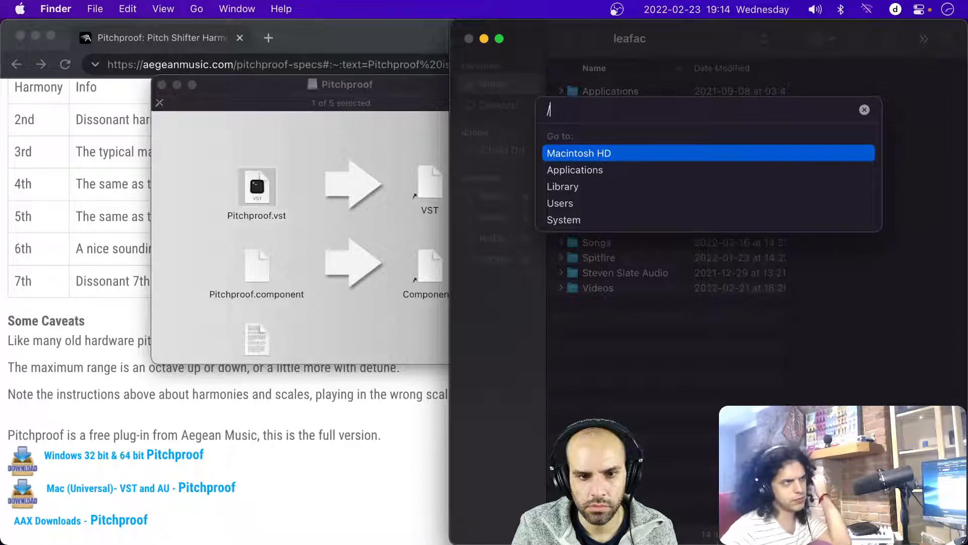
text(Library/Audio/Plug-Ins/)
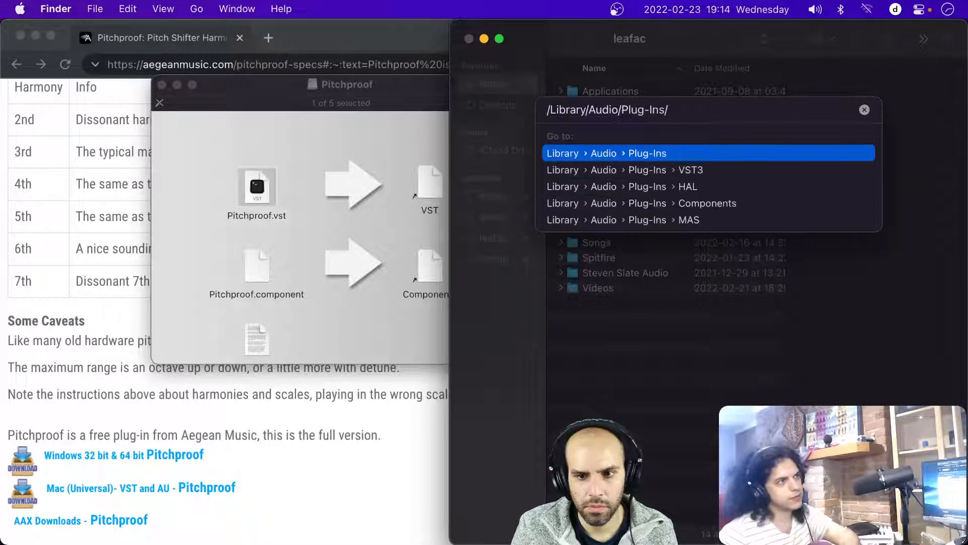
key(Down)
key(Down)
key(Down)
key(Down)
key(Down)
key(Return)
Step: Copy Pitchproof.vst from the disk image into the VST folder, authorizing the copy with the account password
drag(255, 184, 633, 205)
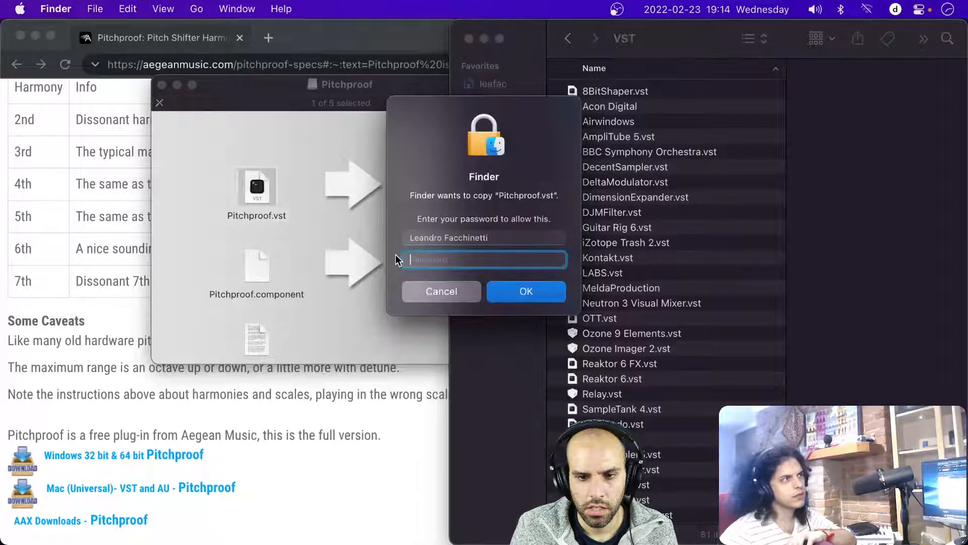
key(Return)
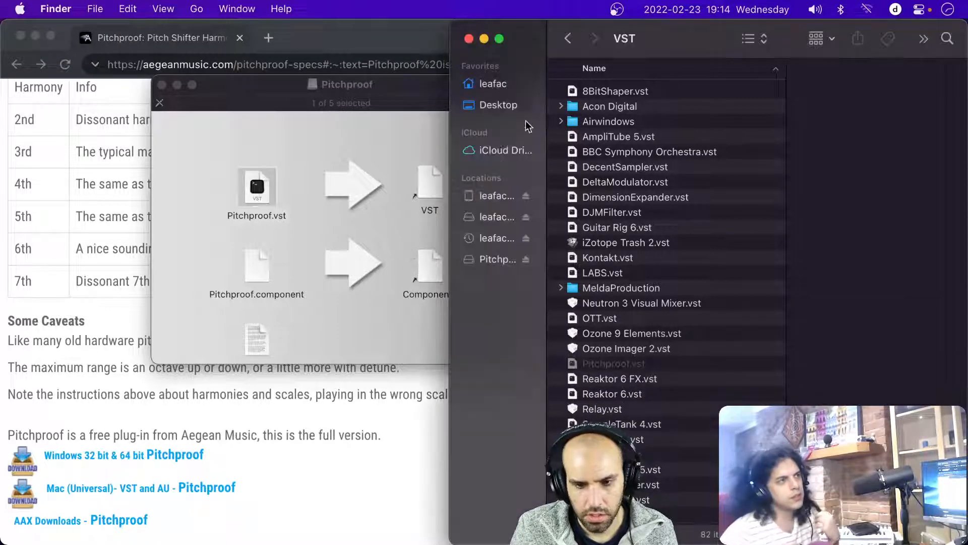
click(279, 270)
click(659, 32)
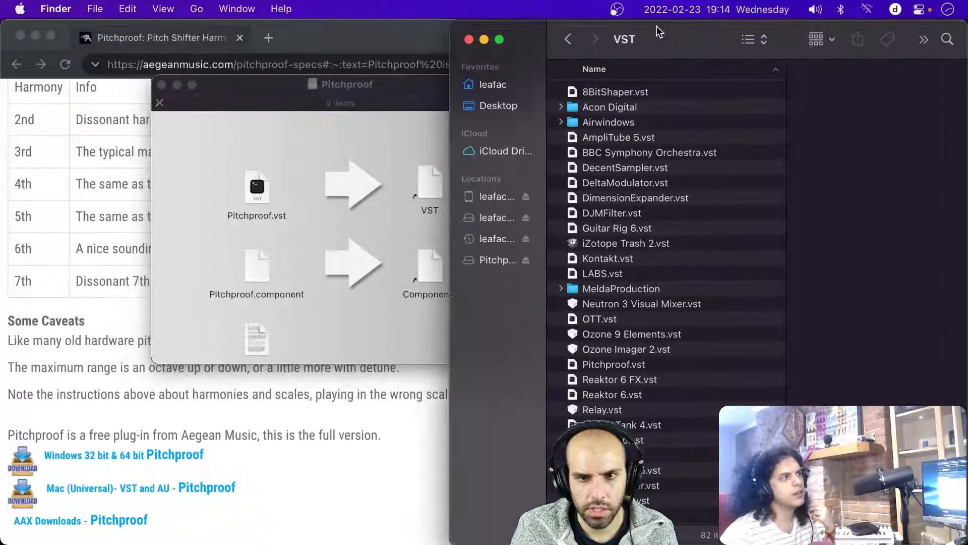
Step: Go up to the Plug-Ins folder, collapse the VST folder's listing and open the Components folder
key(super+Up)
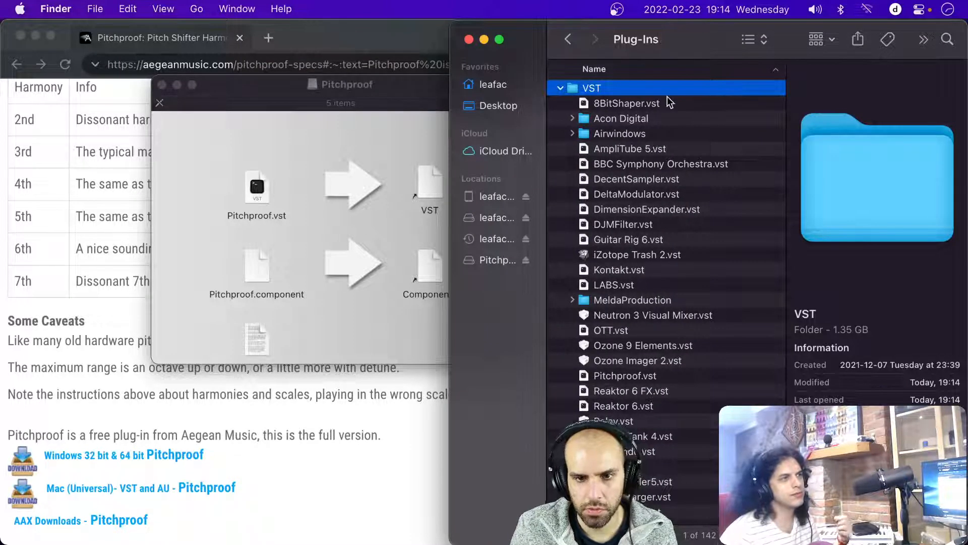
scroll(666, 99, up, 3)
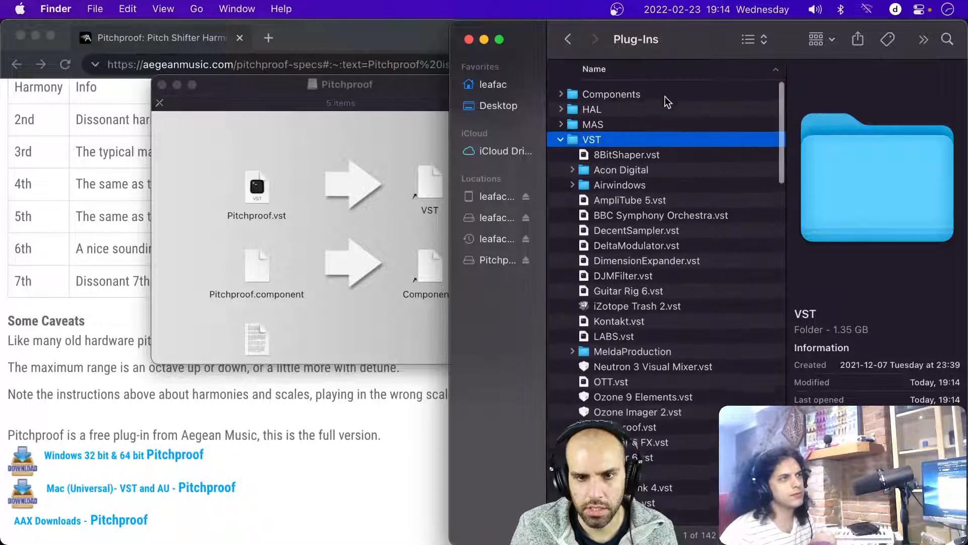
click(560, 138)
click(562, 151)
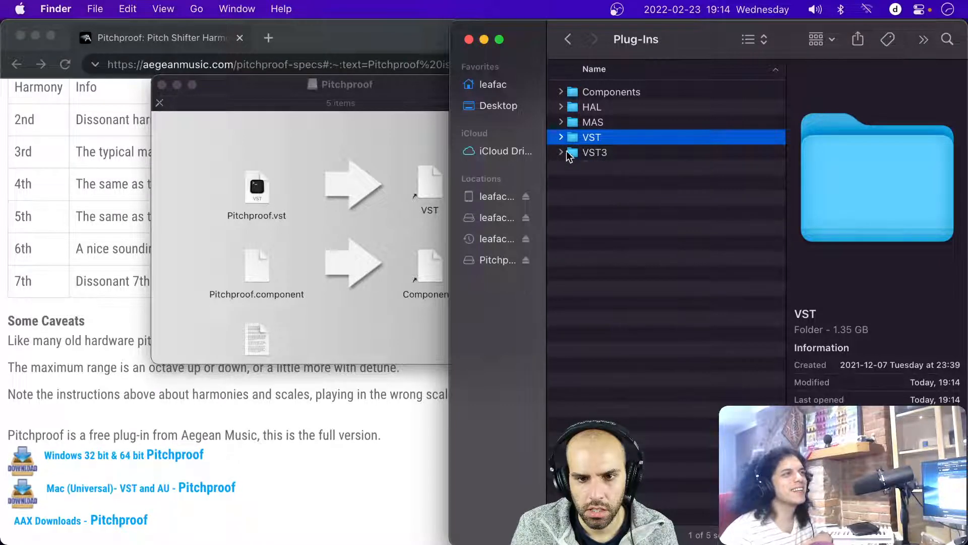
double_click(585, 94)
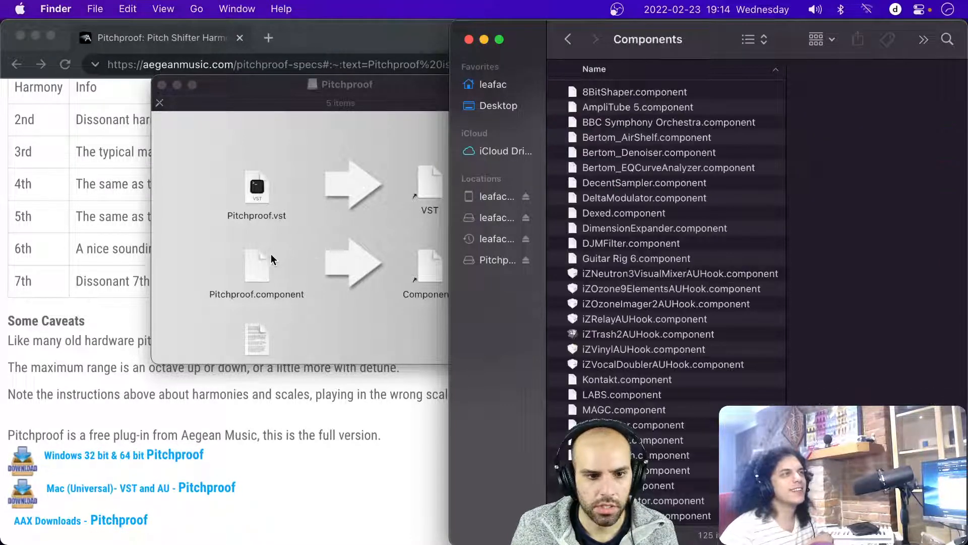
Step: Copy Pitchproof.component from the disk image into the Components folder
drag(262, 255, 619, 255)
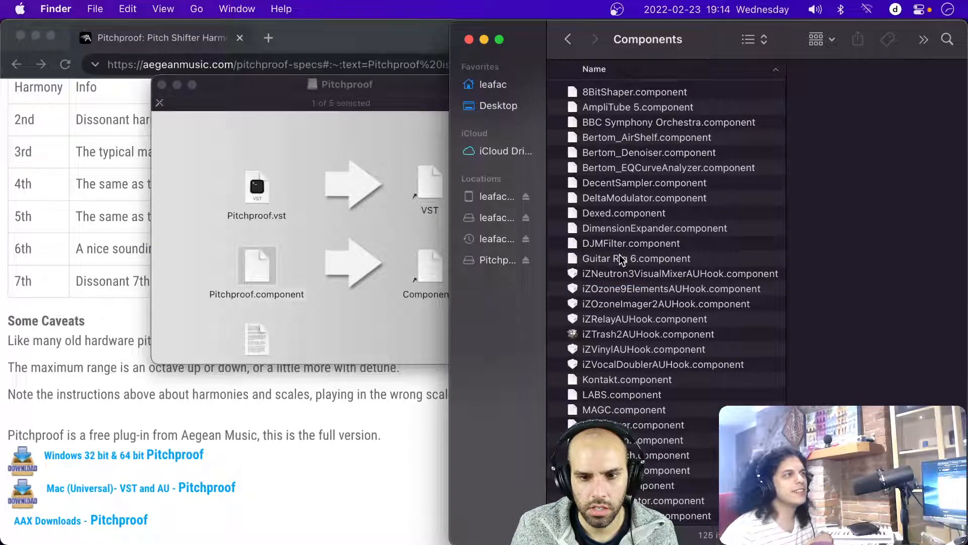
scroll(608, 252, down, 15)
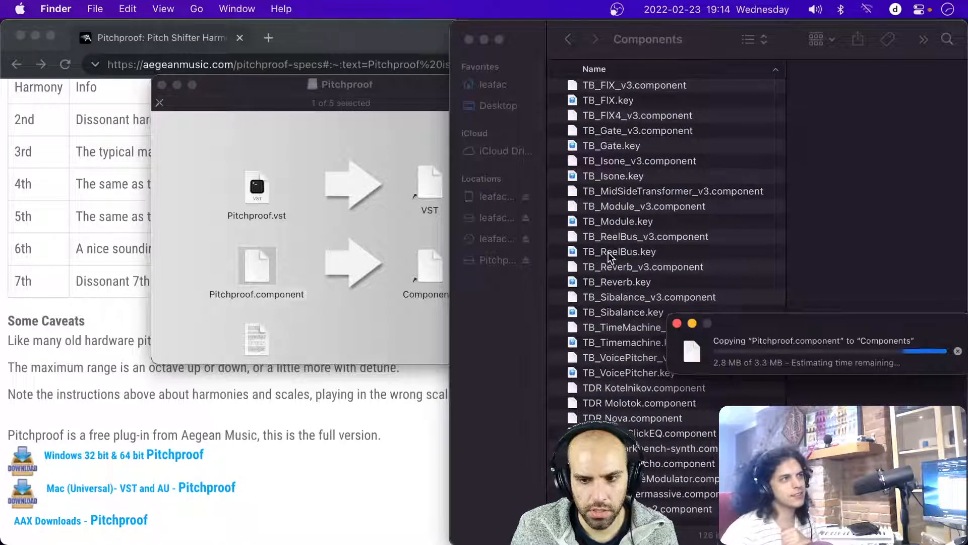
scroll(608, 252, up, 5)
scroll(608, 252, up, 5)
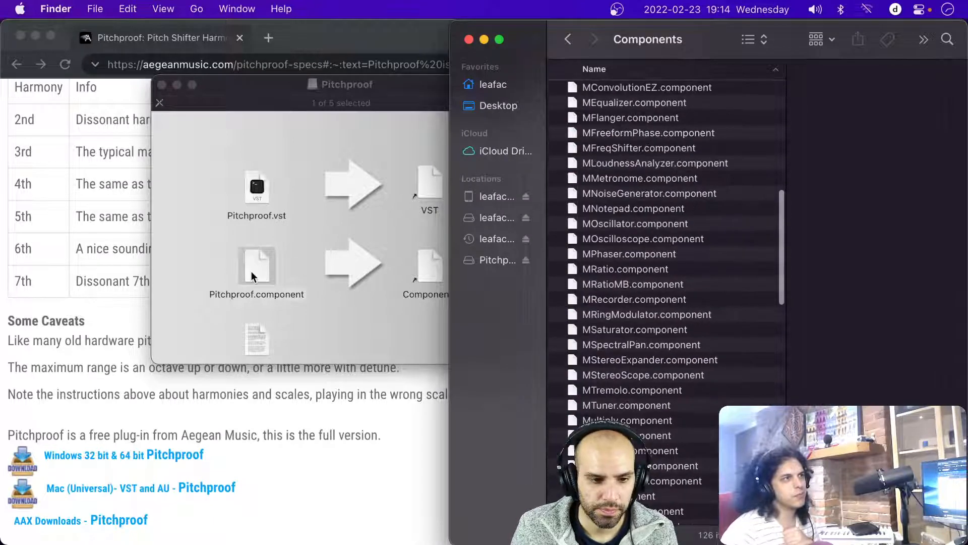
Step: Go to the Downloads folder in the second Finder window and copy PitchproofReadMe12c.txt there from the disk image
click(314, 317)
scroll(315, 317, down, 3)
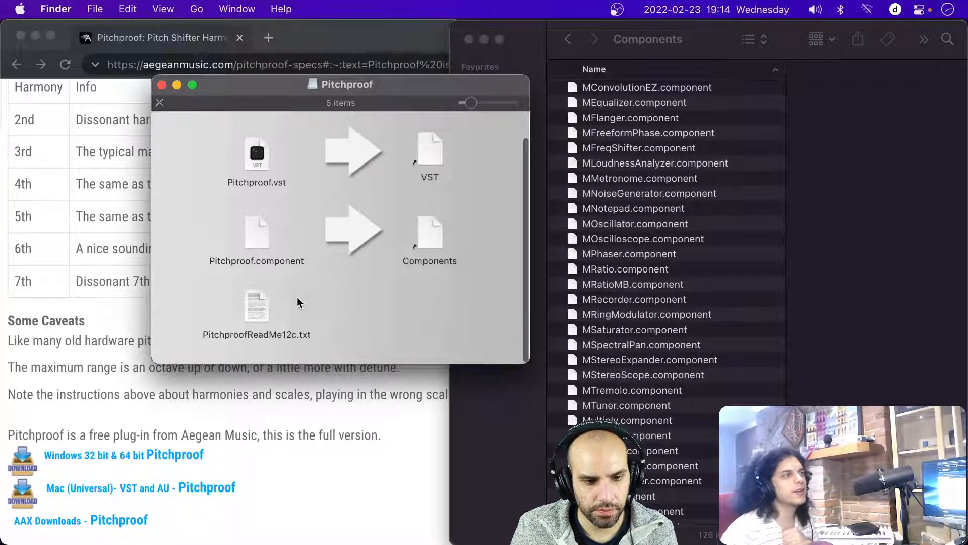
click(696, 36)
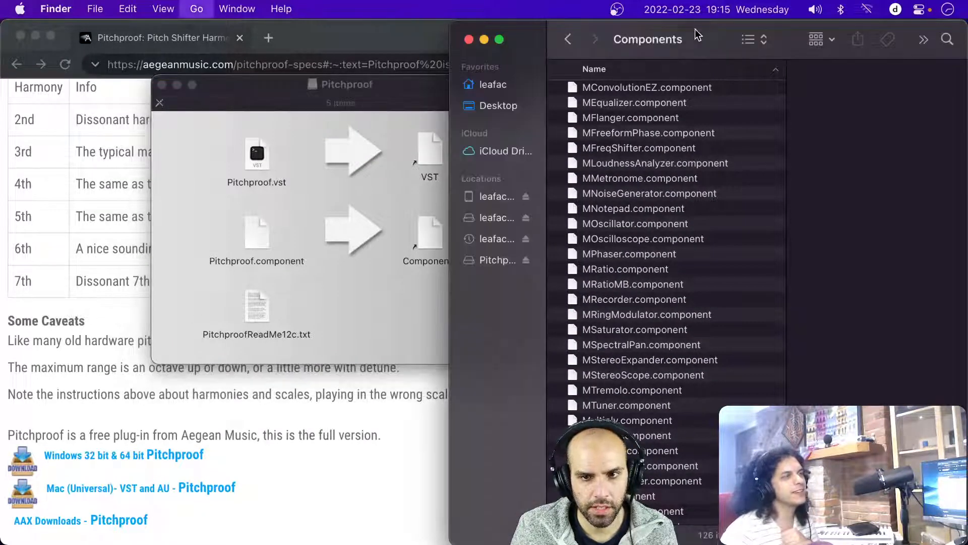
key(super+shift+g)
text(~/Do)
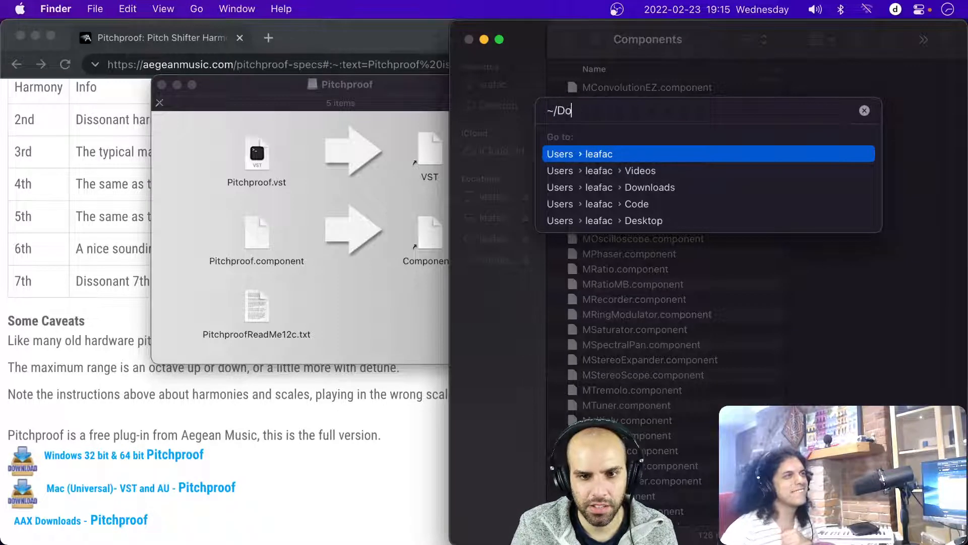
text(wn)
key(Return)
drag(253, 308, 605, 263)
click(362, 288)
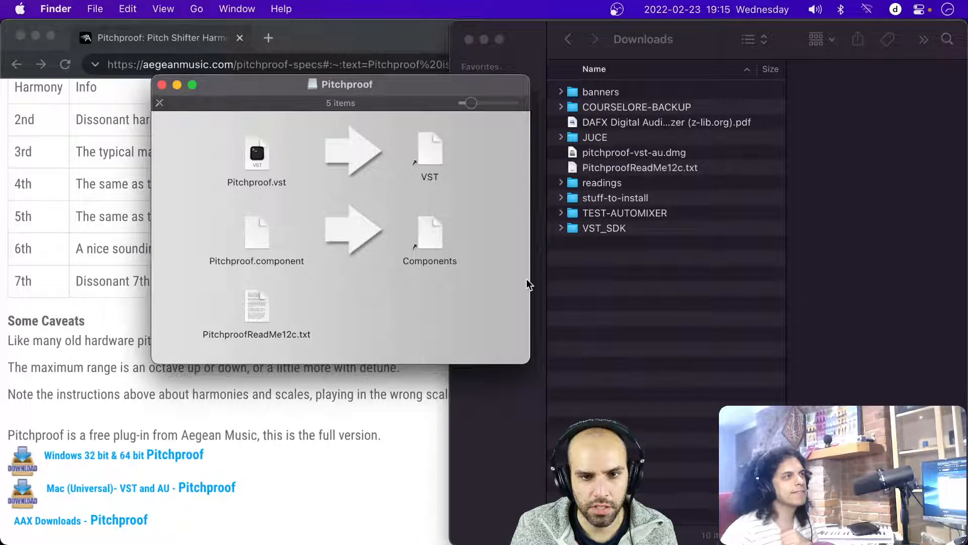
Step: Move pitchproof-vst-au.dmg to the trash and close both Finder windows
key(super+w)
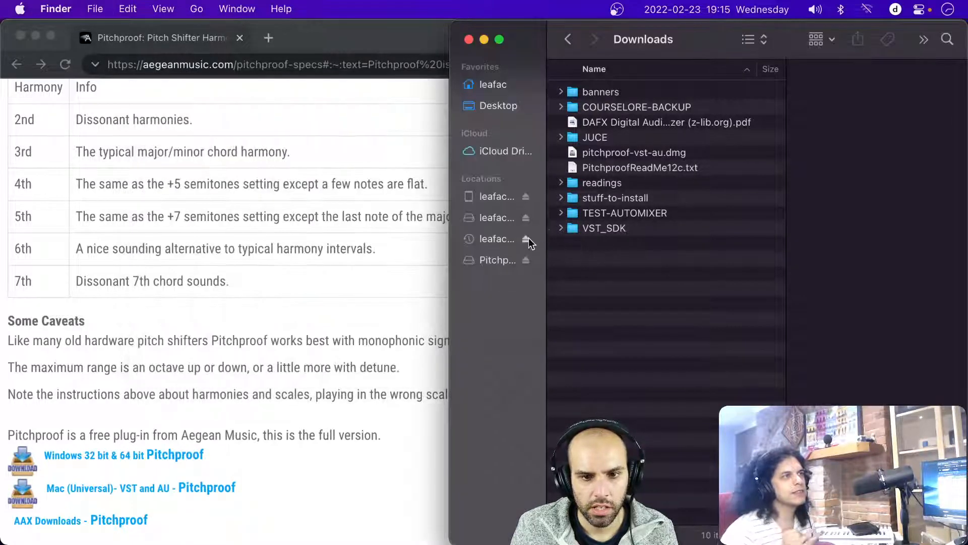
click(594, 153)
key(super+BackSpace)
key(super+w)
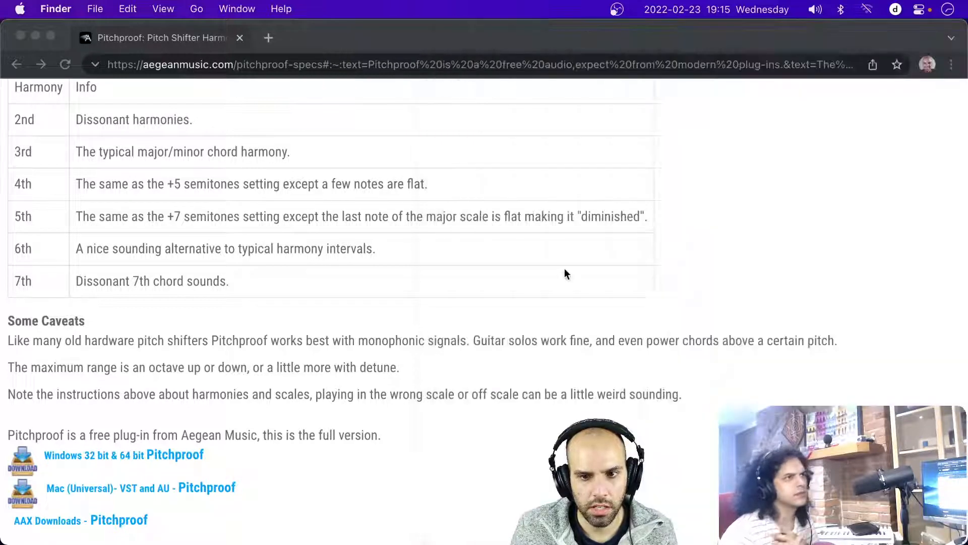
Step: Switch to REAPER and look through its preferences without changing anything
key(super+Tab)
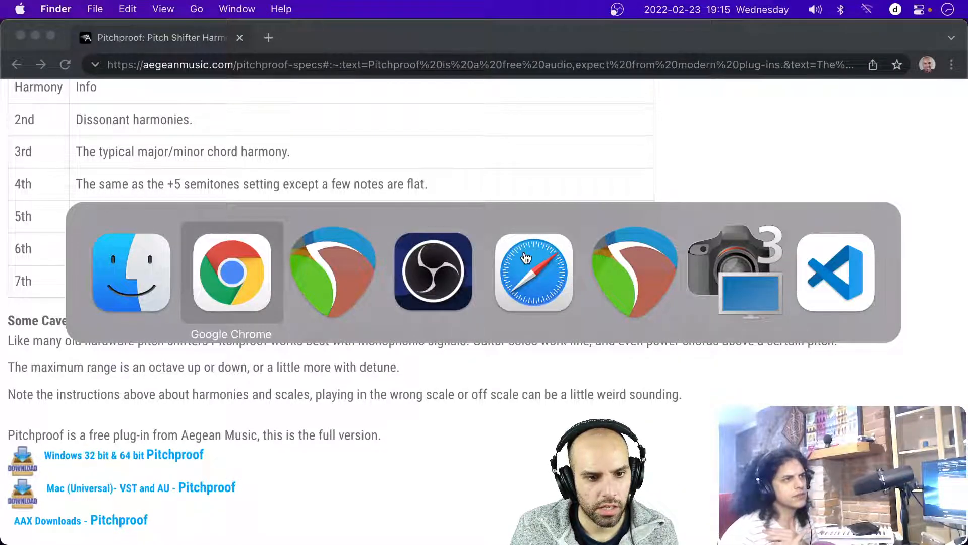
key(super+Tab)
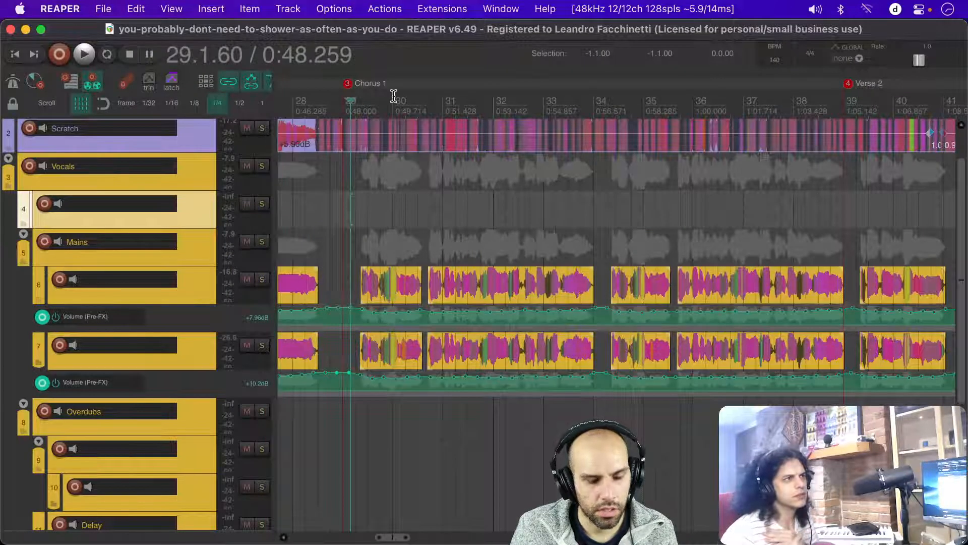
key(super+comma)
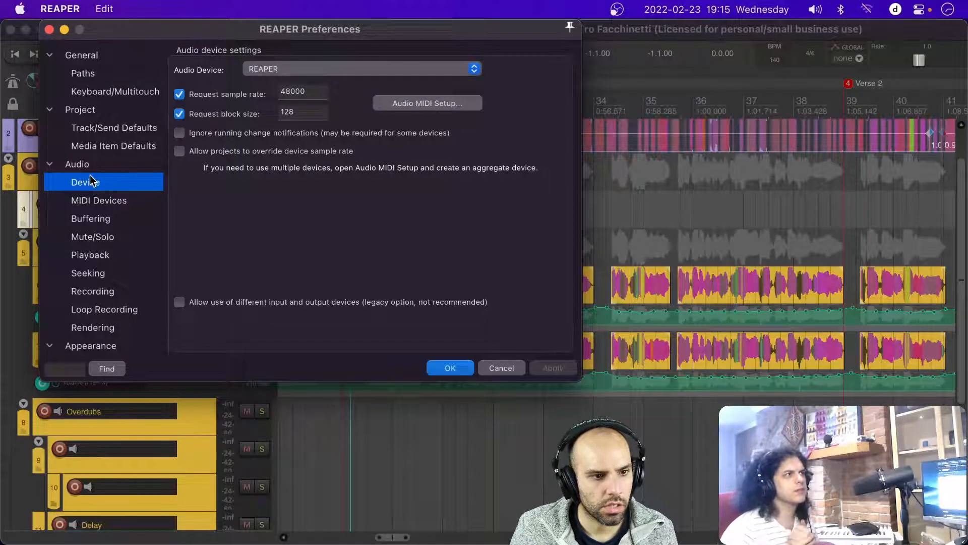
scroll(91, 180, down, 10)
key(Escape)
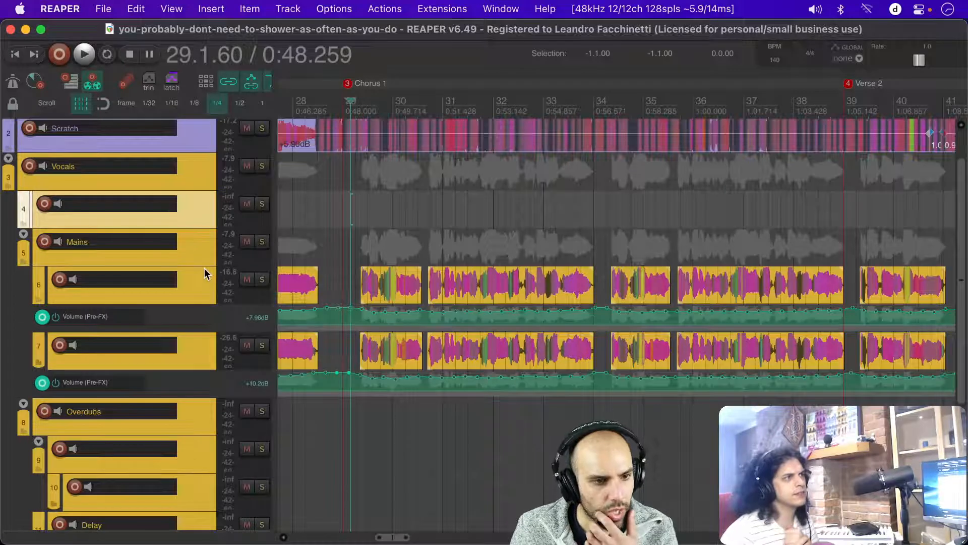
Step: Shrink the child tracks of the Mains and Overdubs folders to small height
click(24, 235)
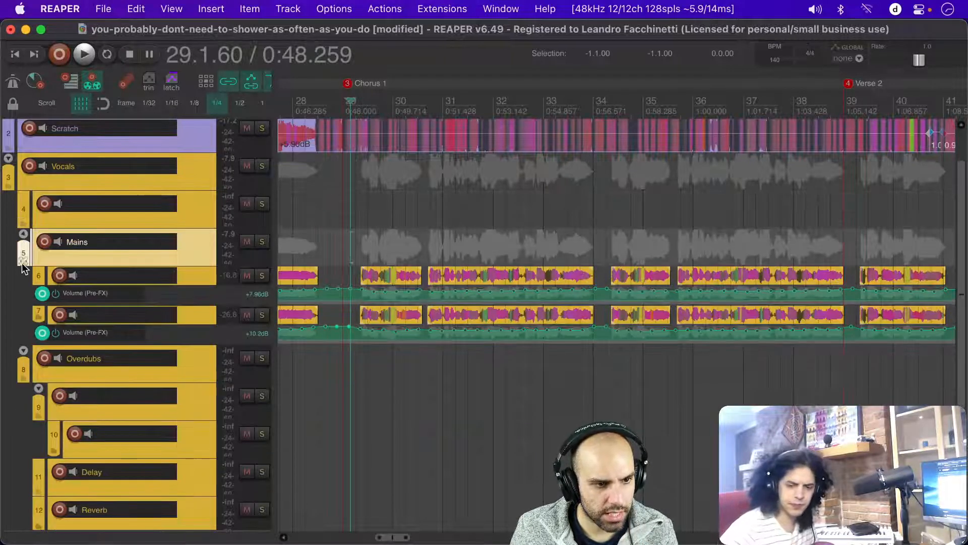
click(23, 350)
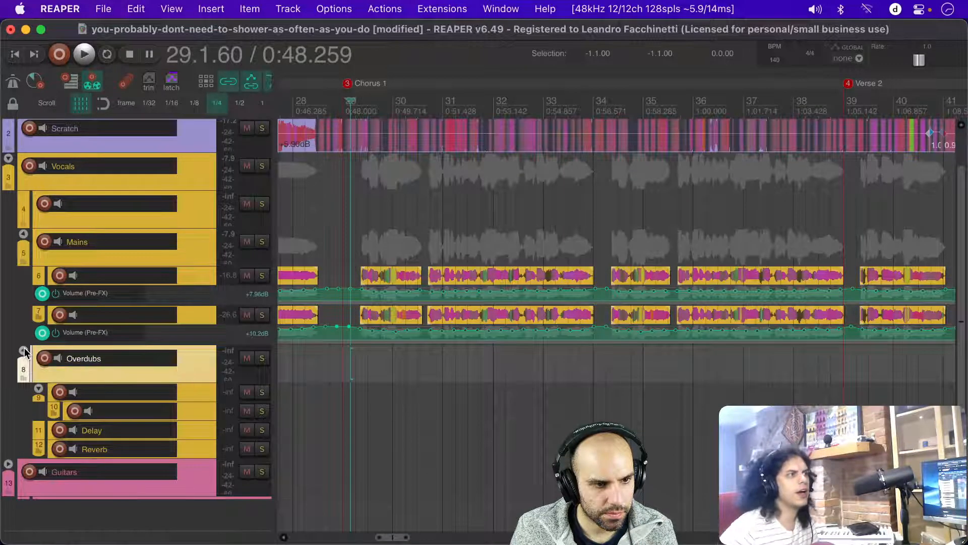
Step: Delete the empty unnamed track above Mains in the Vocals folder
scroll(343, 212, left, 15)
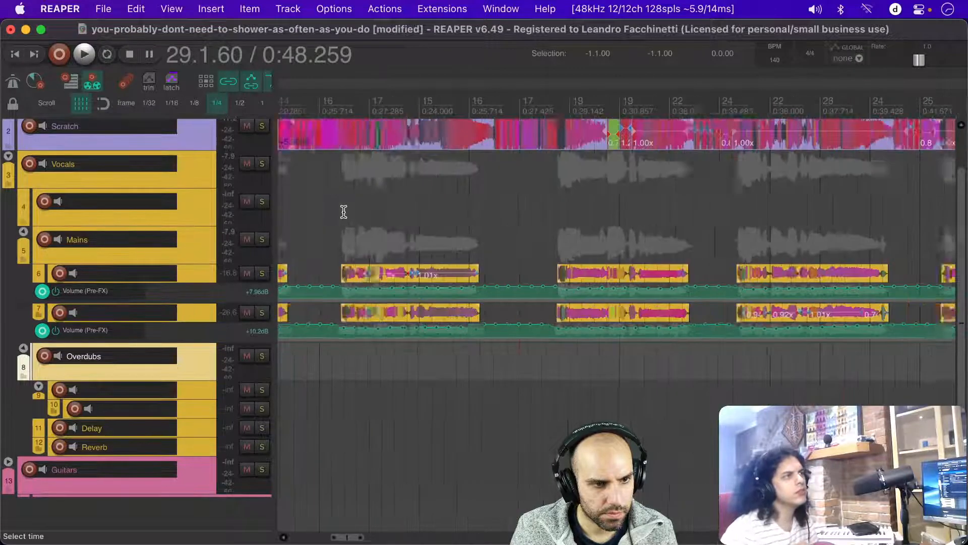
scroll(343, 212, down, 10)
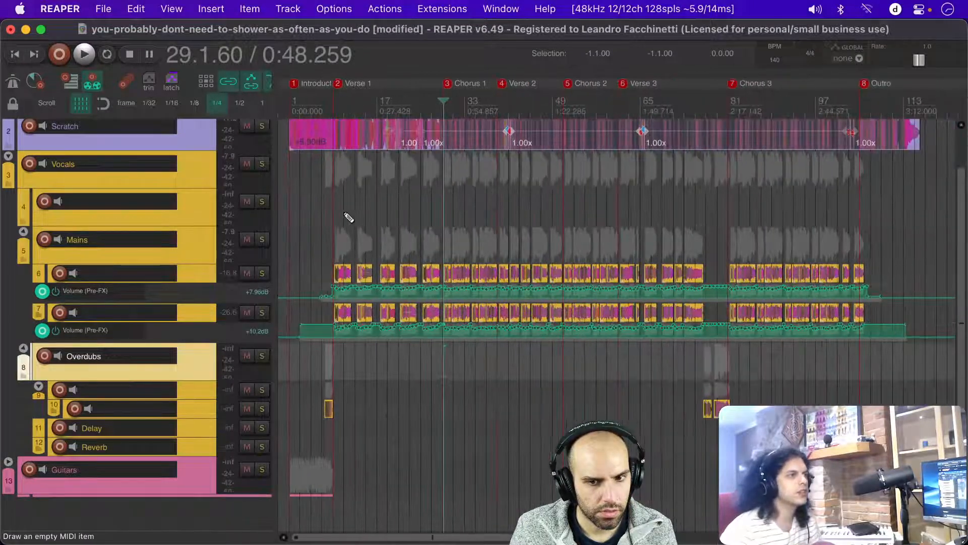
click(186, 207)
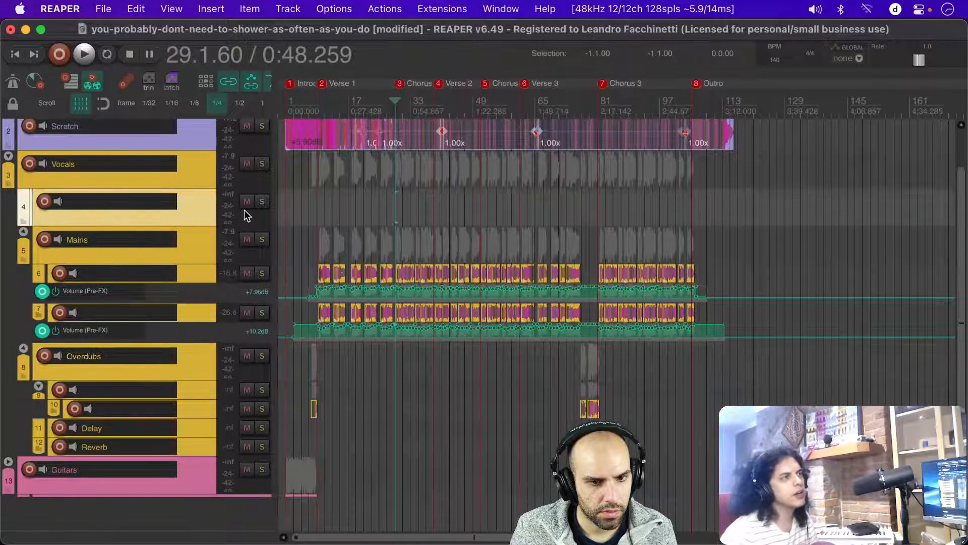
scroll(213, 210, up, 5)
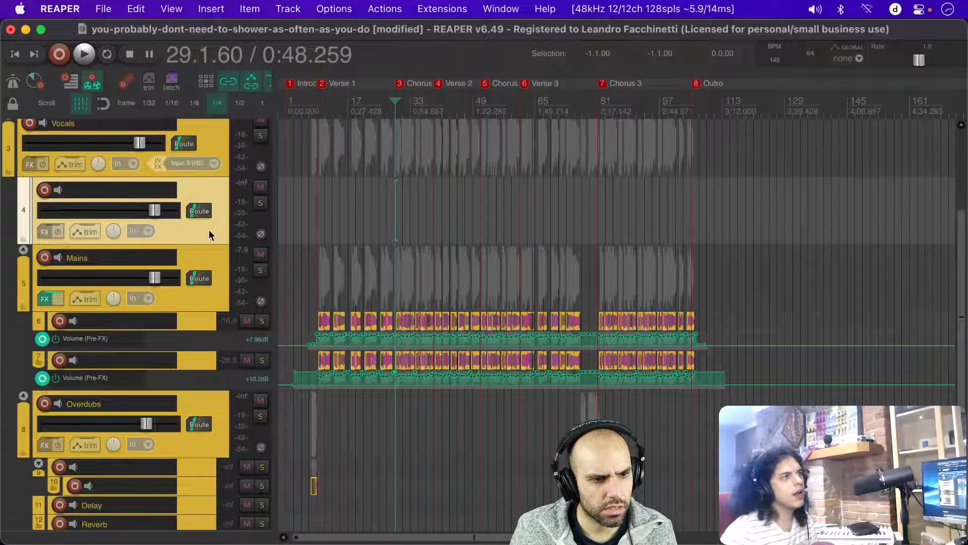
scroll(308, 242, up, 4)
scroll(309, 242, down, 2)
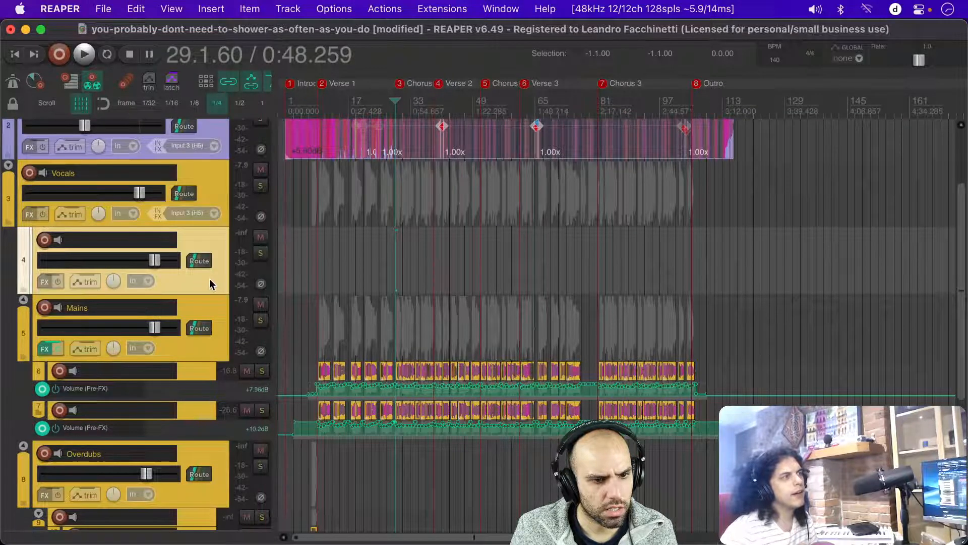
scroll(209, 279, down, 2)
scroll(209, 279, up, 2)
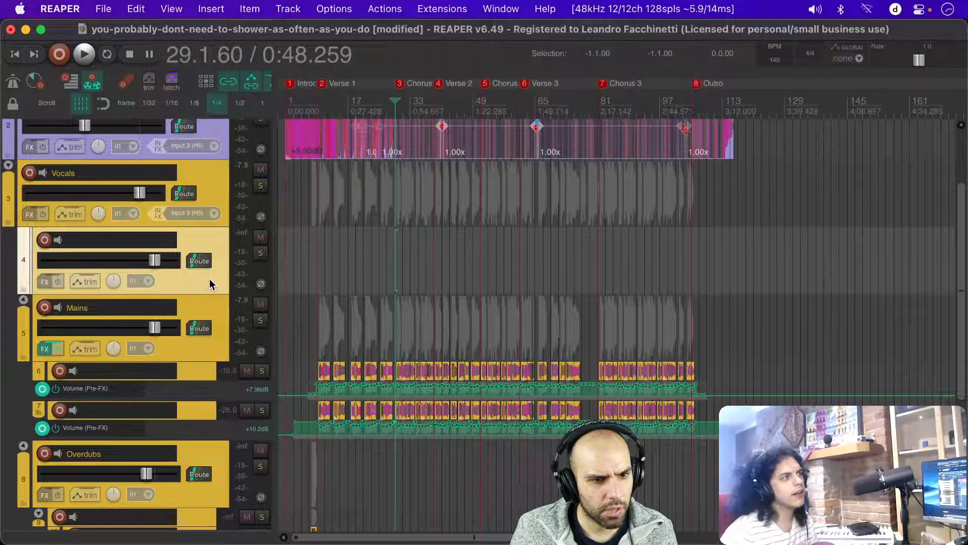
key(Delete)
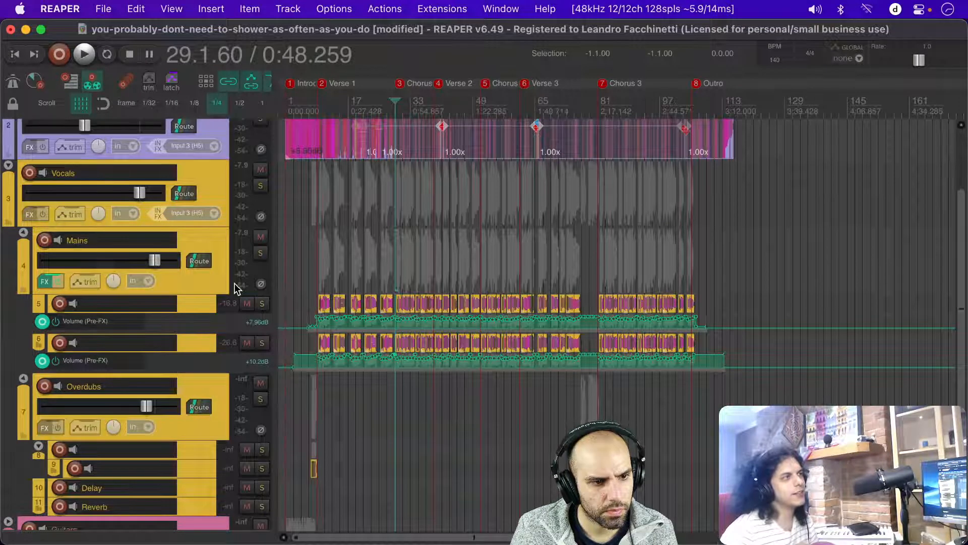
Step: Save the project and select the Mains folder track
scroll(217, 288, down, 3)
scroll(217, 289, up, 2)
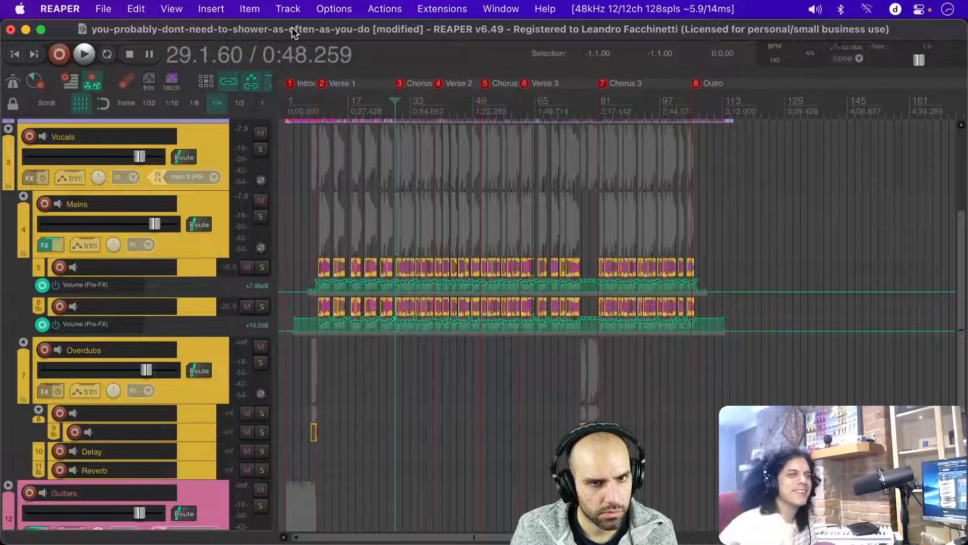
key(super+s)
click(202, 253)
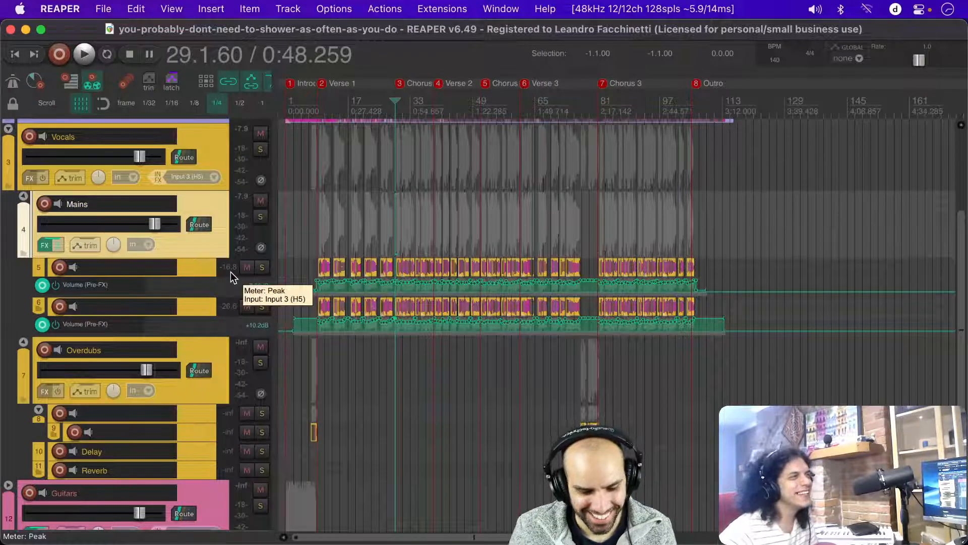
Step: Insert a new track inside the Mains folder above the two vocal tracks, and nest both vocal tracks under it
key(super+t)
click(198, 283)
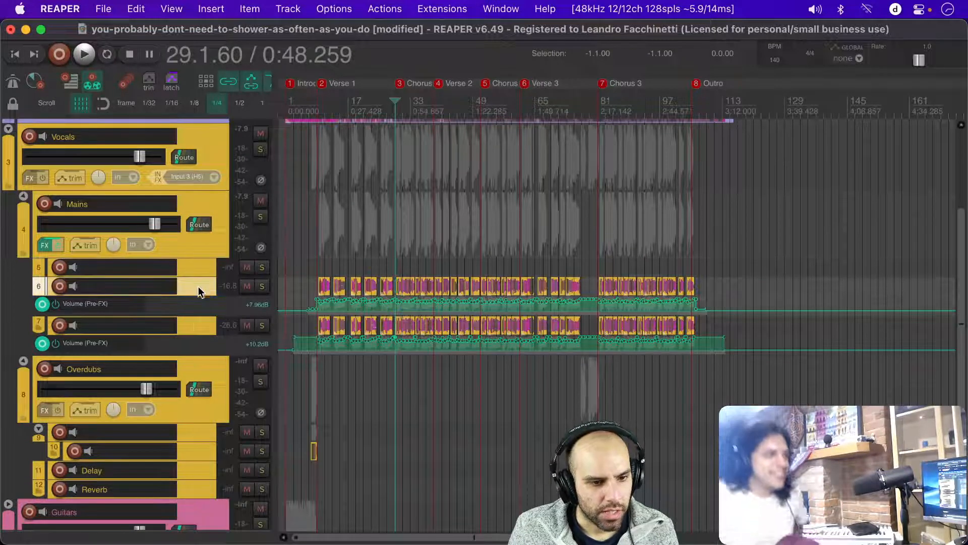
shift+click(193, 327)
drag(194, 286, 195, 267)
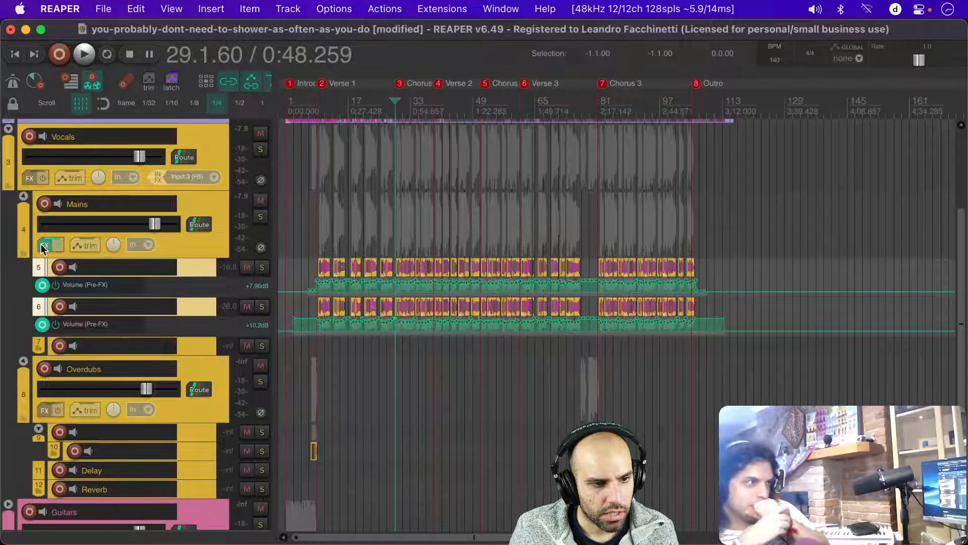
key(super+z)
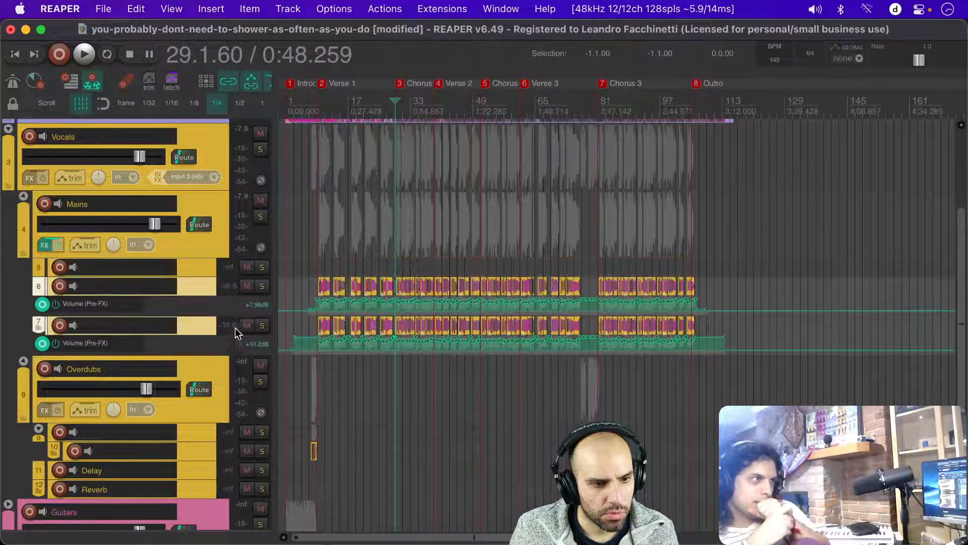
drag(202, 284, 201, 268)
Step: Review the ReaComp and ReaVerbate effects in the Mains track's FX chain, and close the FX window
click(43, 248)
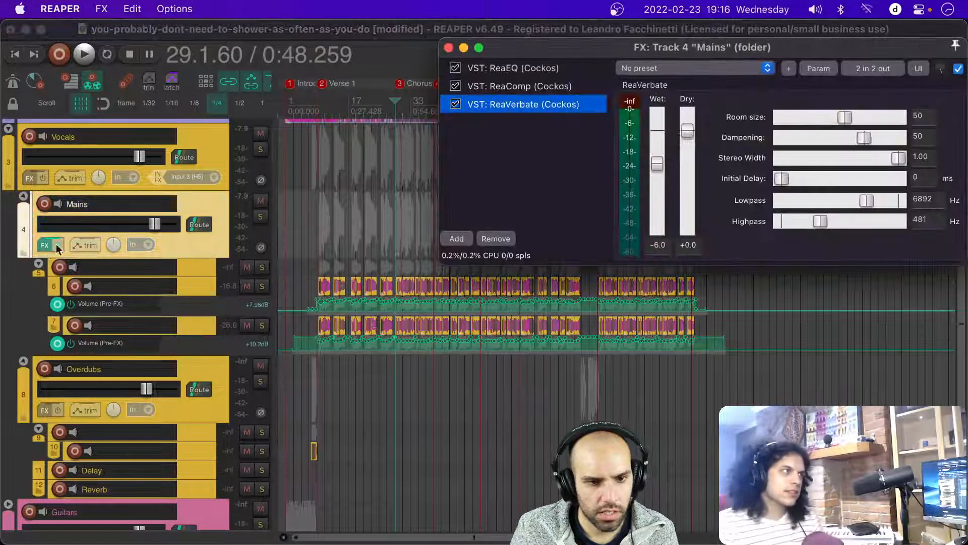
click(514, 85)
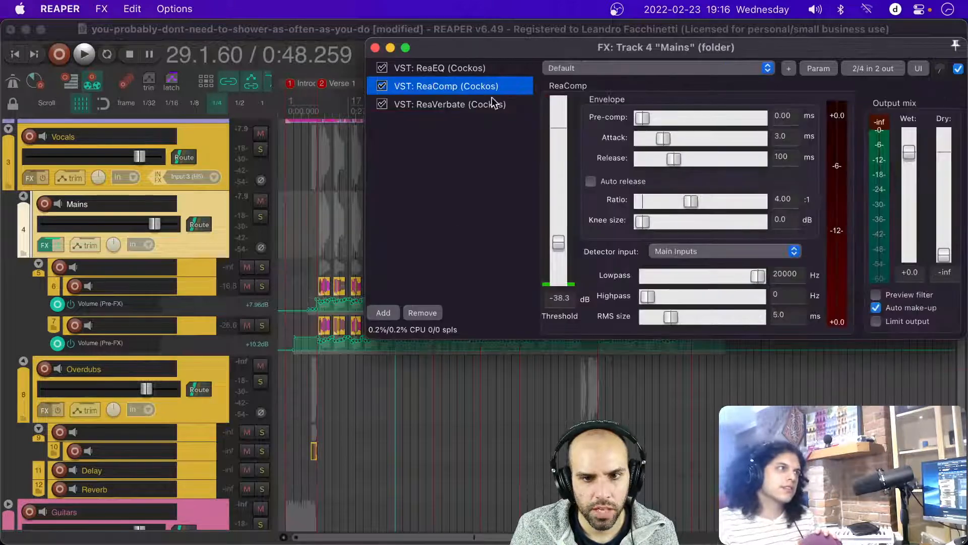
click(478, 107)
click(375, 48)
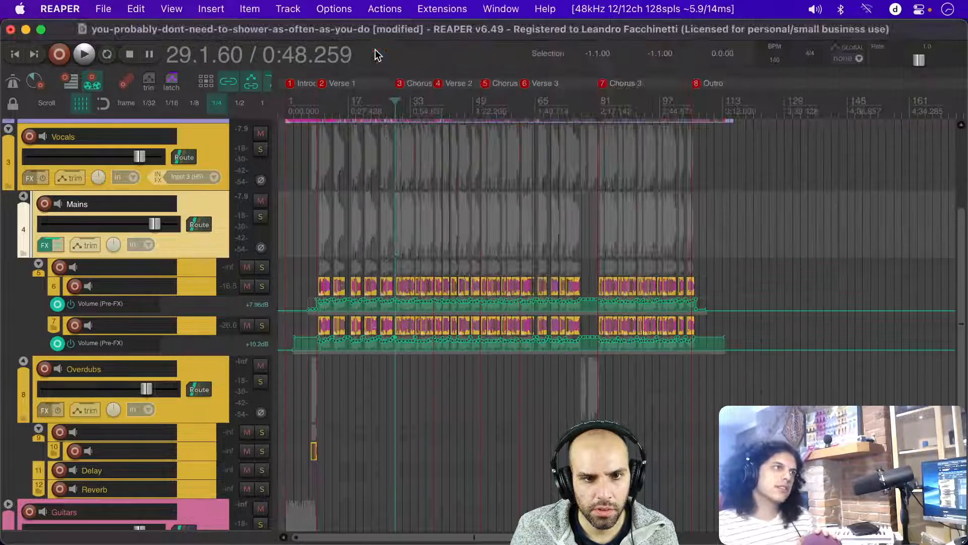
Step: Insert another track in the Mains folder, place it below the nested vocal subfolder, and name it Harmony
scroll(335, 215, up, 5)
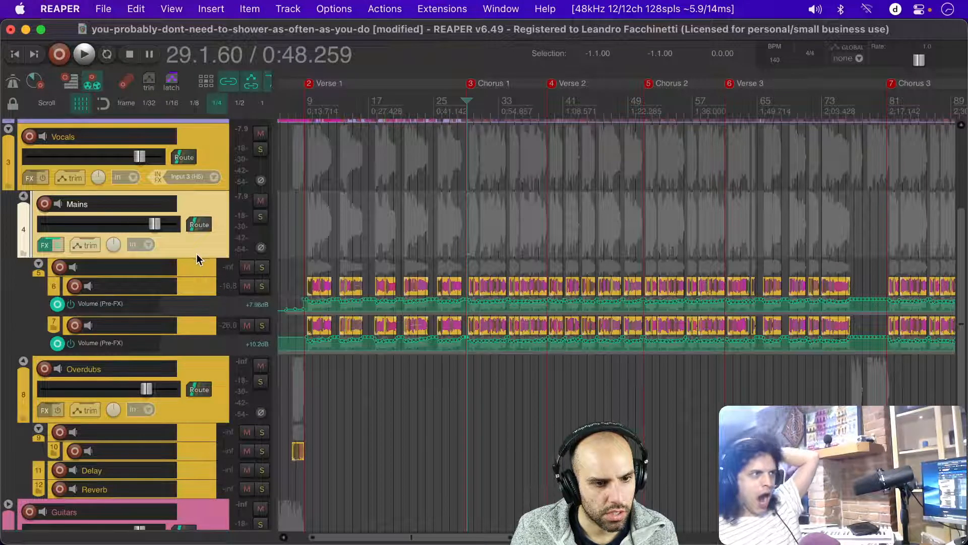
key(super+t)
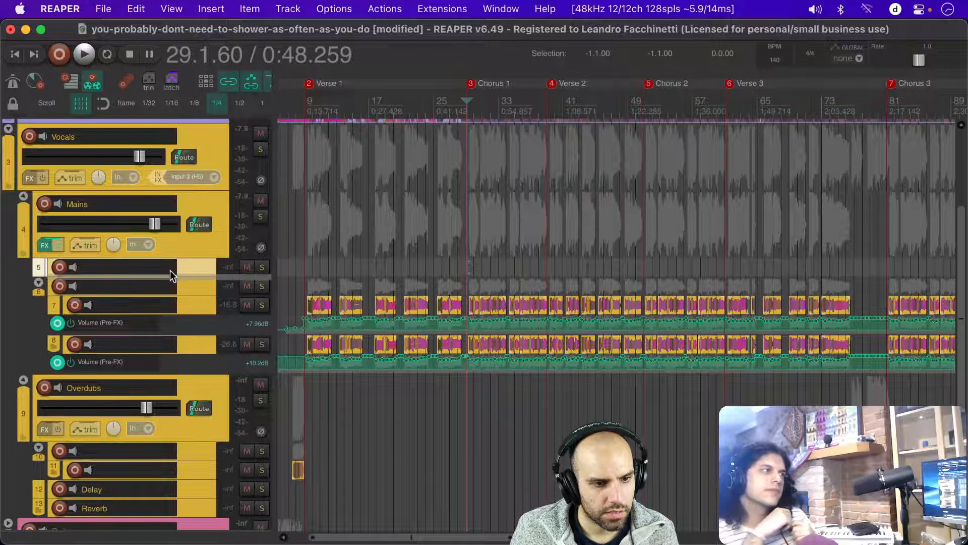
click(186, 284)
drag(194, 263, 194, 253)
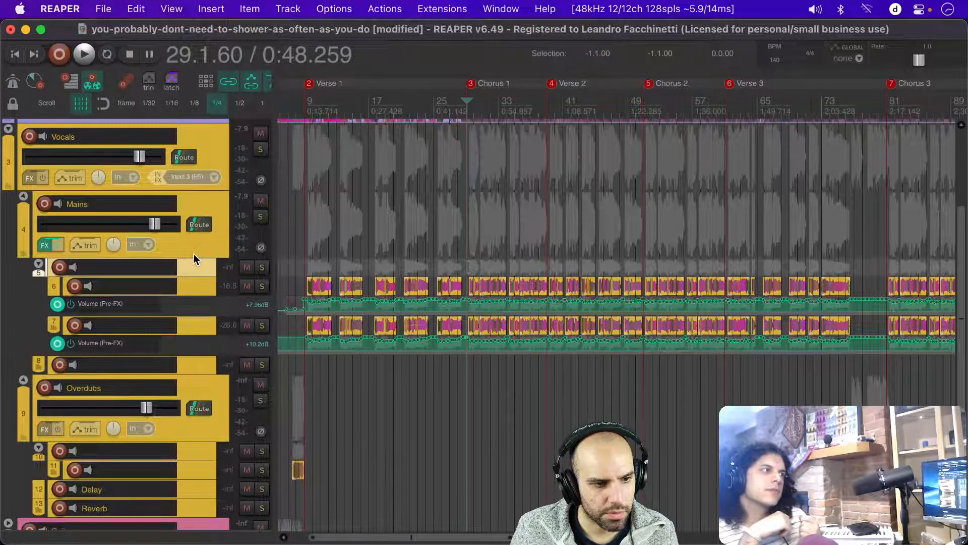
double_click(130, 364)
text(Harmony)
key(Return)
click(59, 245)
Step: Move the Volume (Pre-FX) envelopes of both nested vocal tracks into their media lanes, and save the project
scroll(208, 283, up, 5)
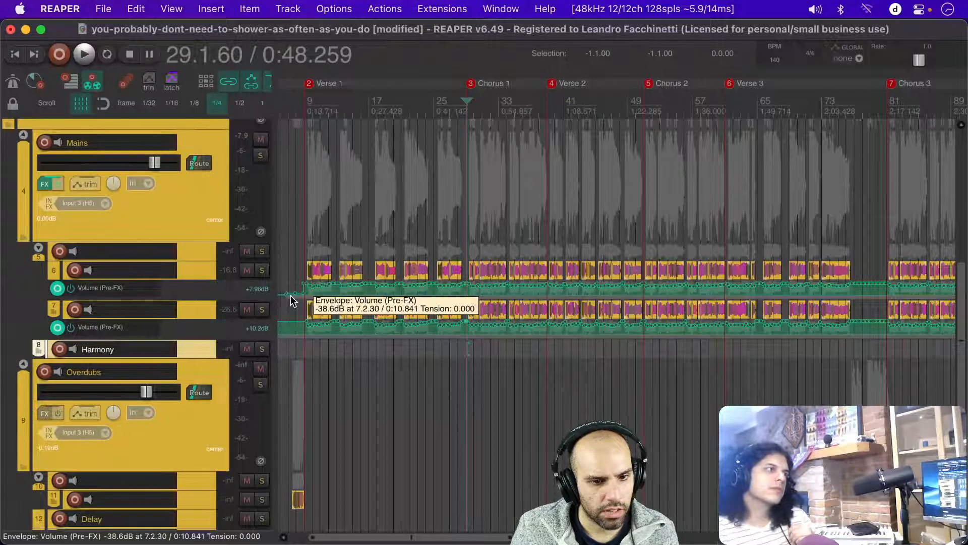
scroll(291, 296, up, 5)
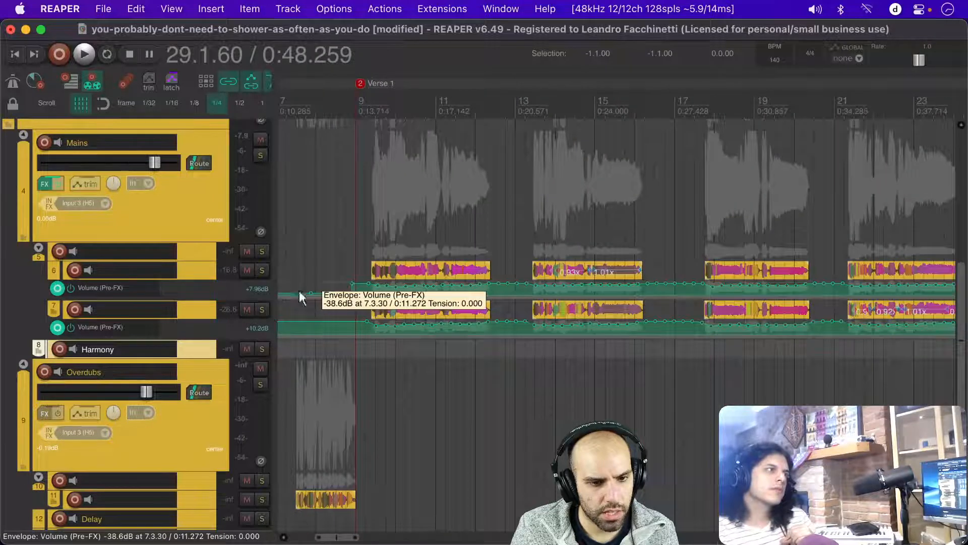
right_click(301, 288)
click(373, 478)
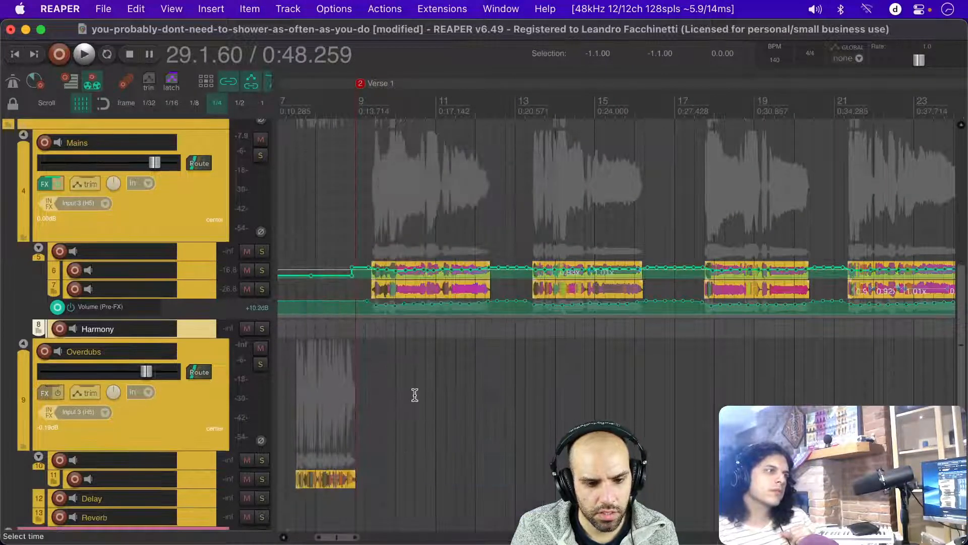
click(319, 299)
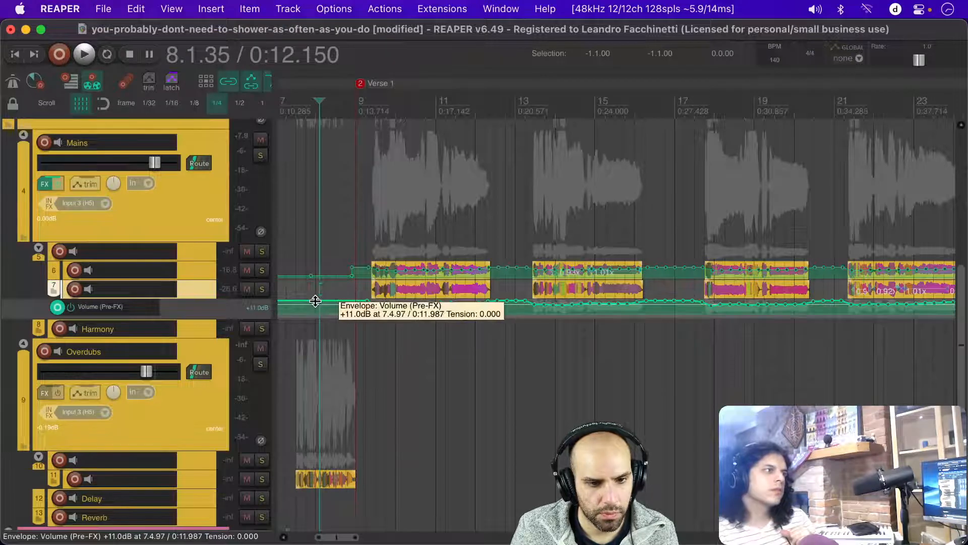
right_click(318, 299)
click(411, 477)
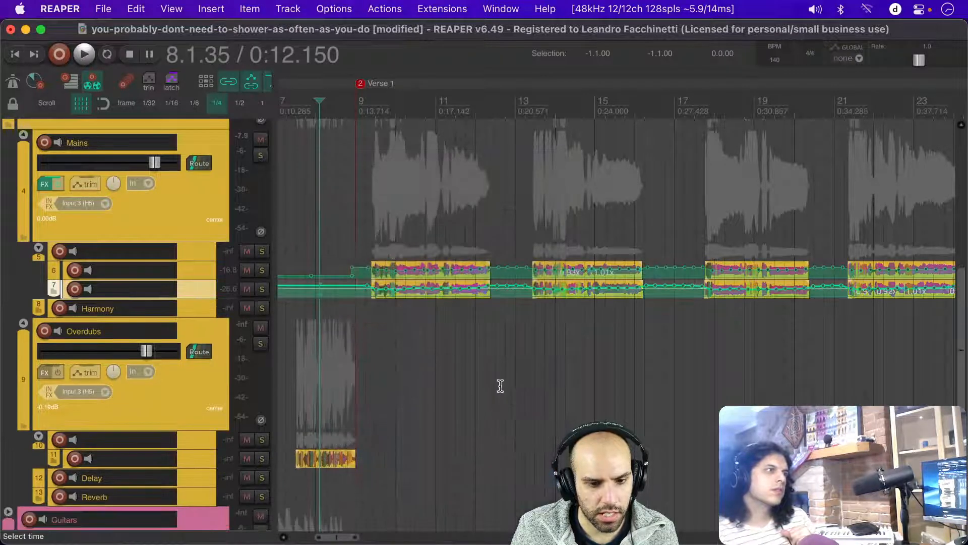
scroll(322, 278, up, 3)
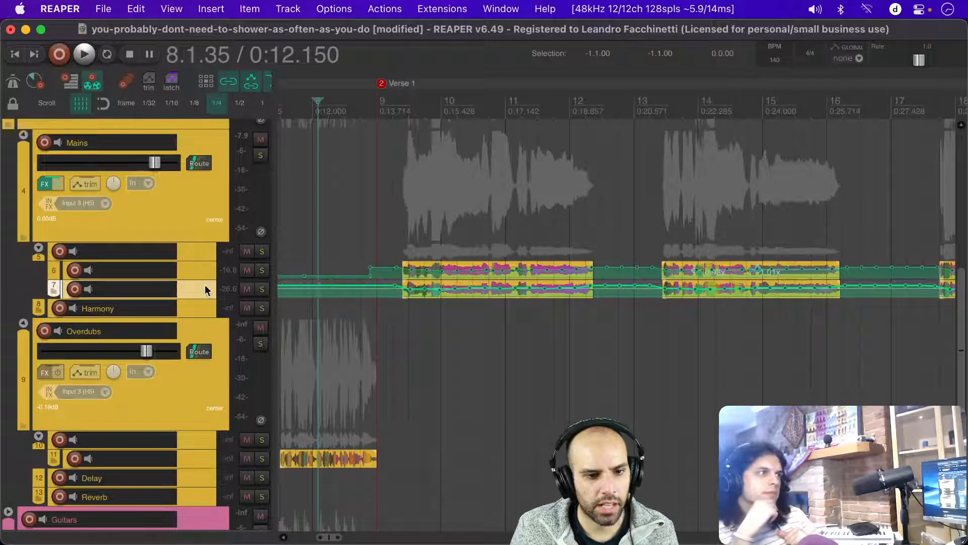
scroll(204, 290, up, 1)
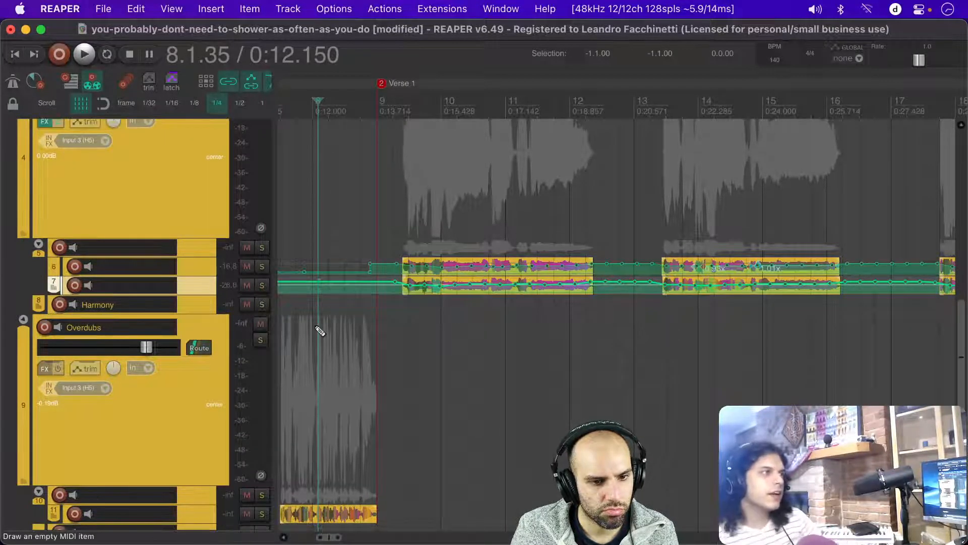
key(super+s)
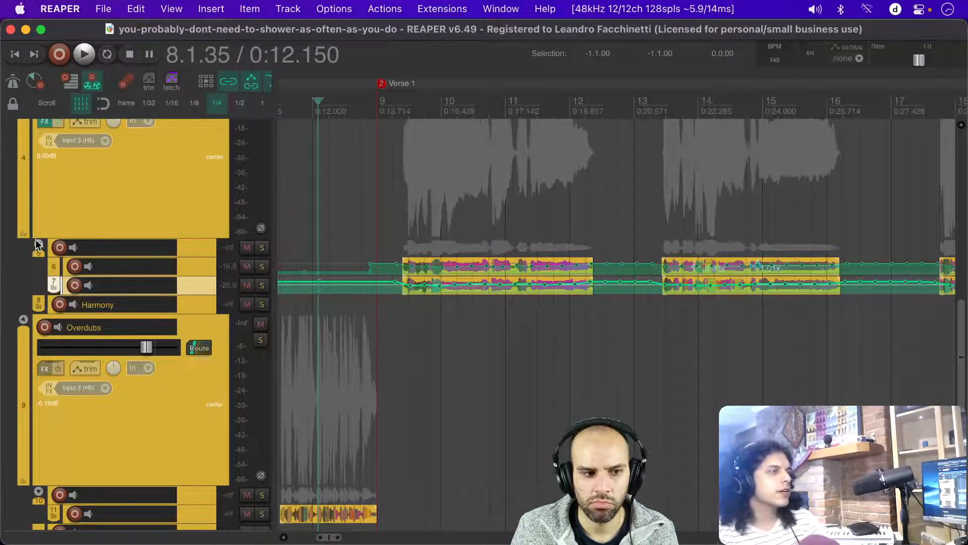
Step: Switch the Overdubs folder's child tracks from compact to normal height, and save the project
click(23, 320)
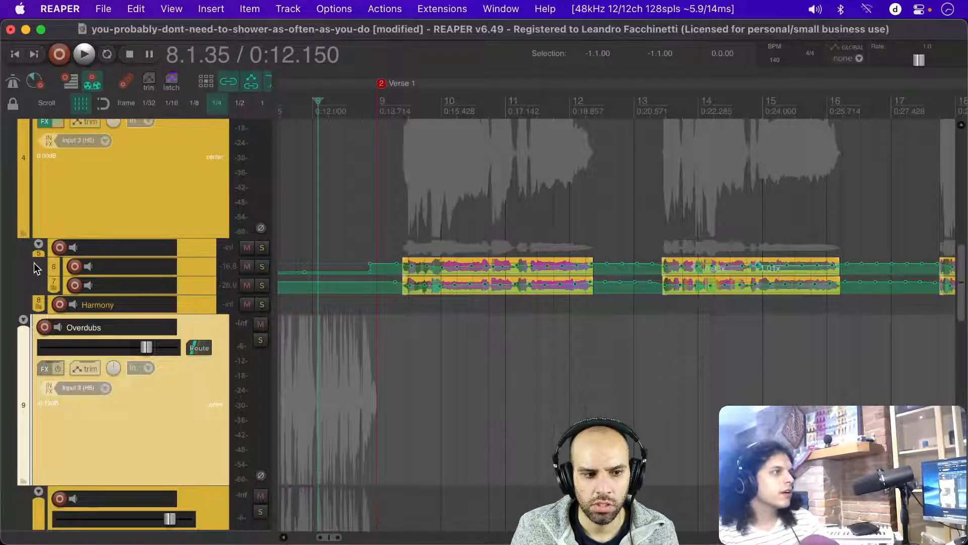
click(39, 245)
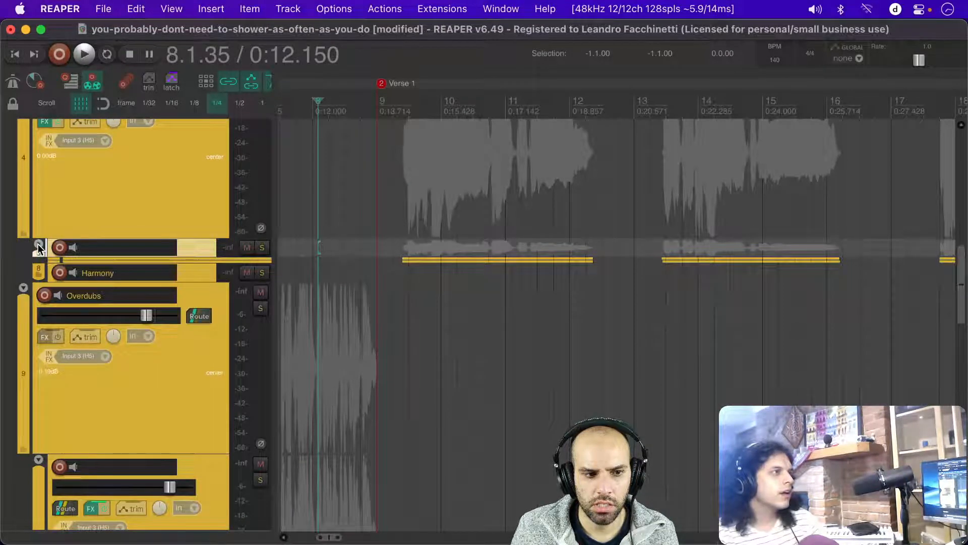
click(39, 245)
scroll(203, 273, up, 2)
scroll(203, 273, down, 10)
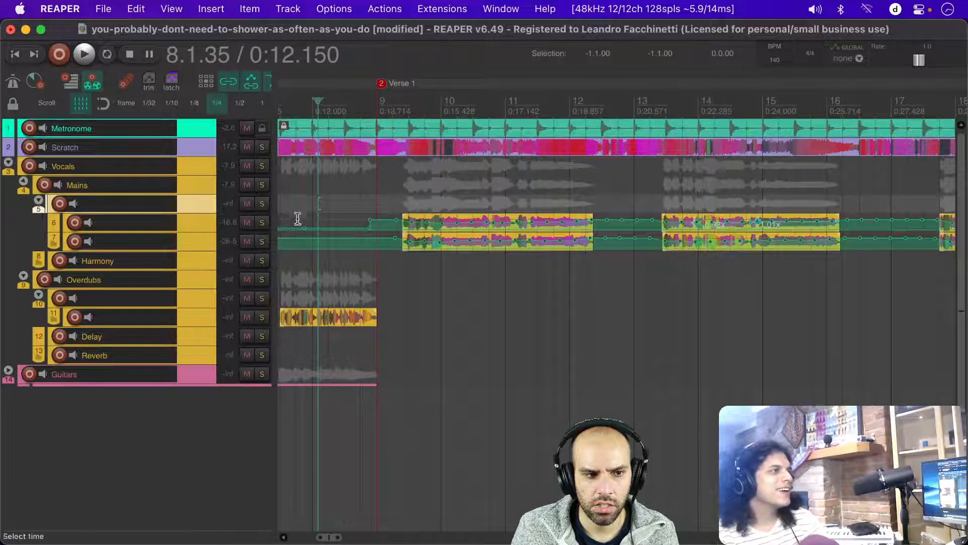
scroll(306, 224, up, 3)
scroll(306, 224, down, 3)
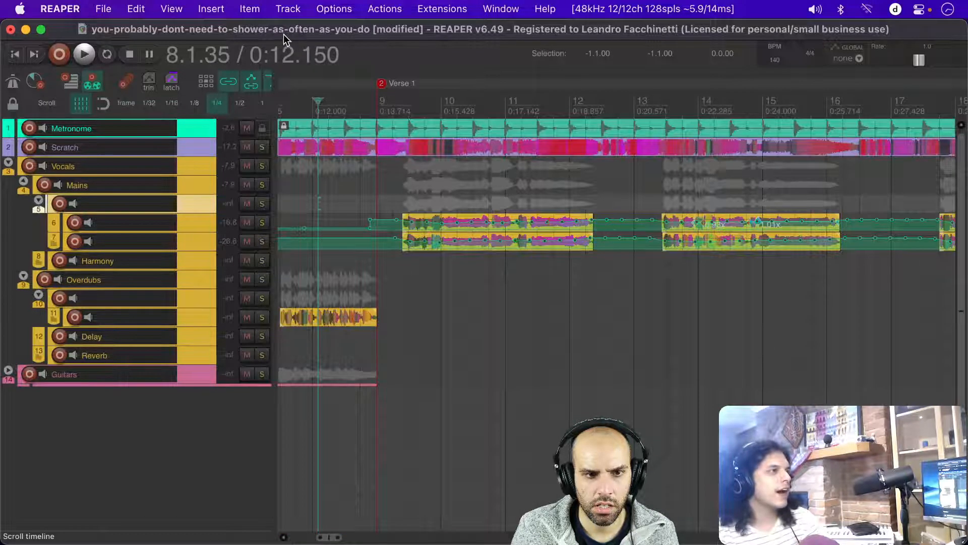
key(super+s)
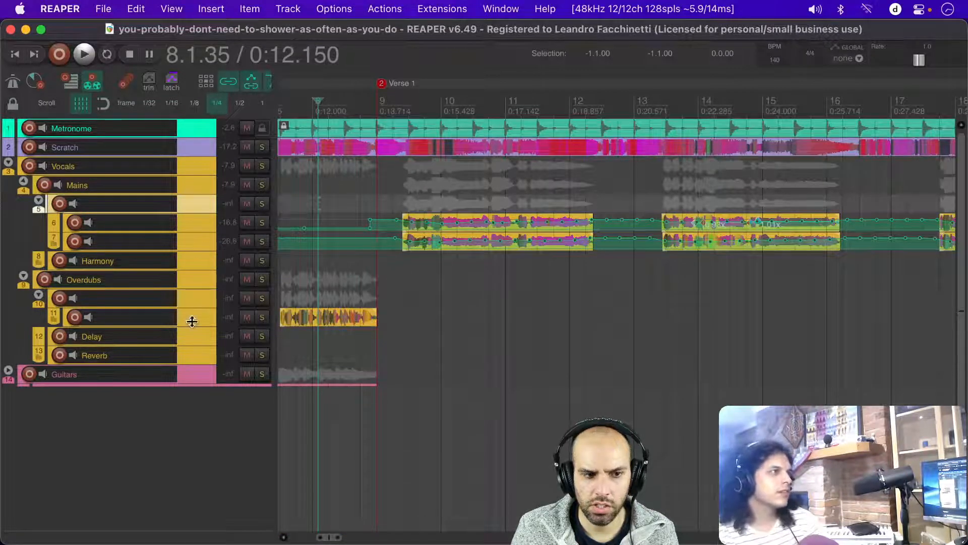
Step: Cycle the unnamed subfolder in Mains through its child-track collapse states
scroll(195, 309, up, 5)
scroll(194, 309, up, 10)
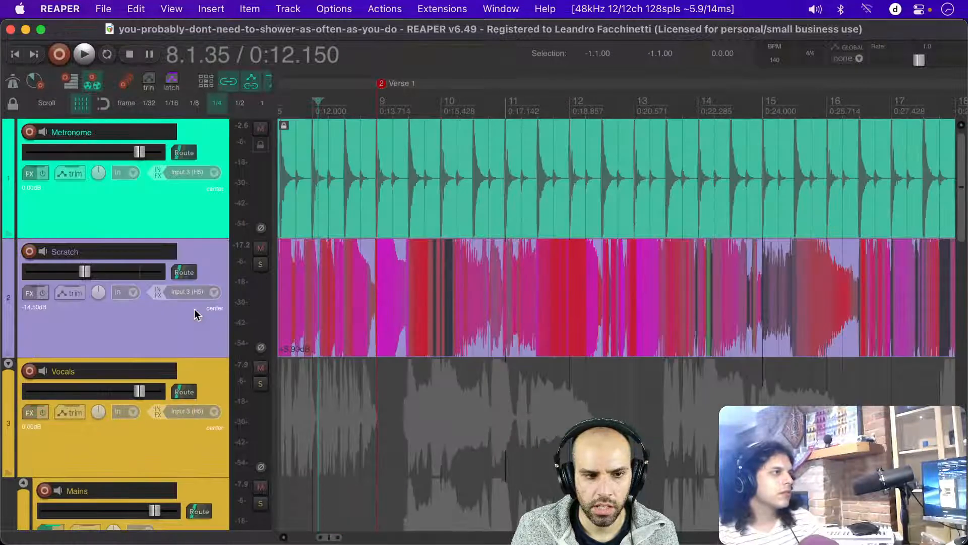
scroll(195, 308, down, 15)
scroll(195, 309, up, 10)
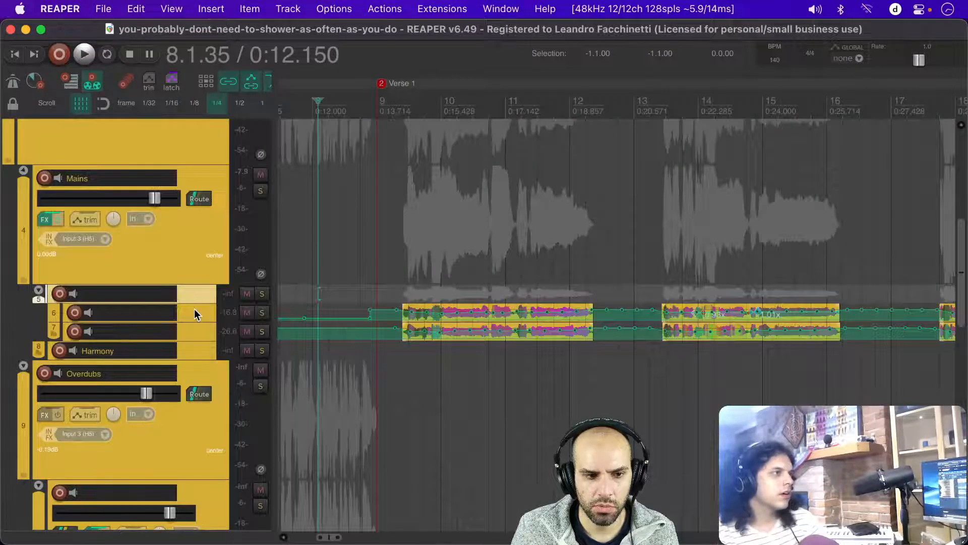
click(39, 291)
click(39, 292)
click(39, 292)
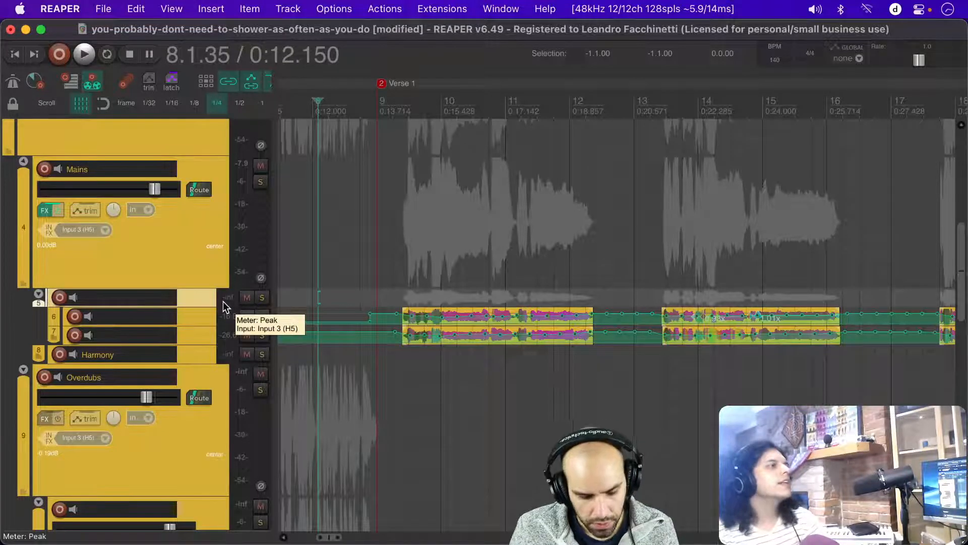
key(super+m)
key(super+m)
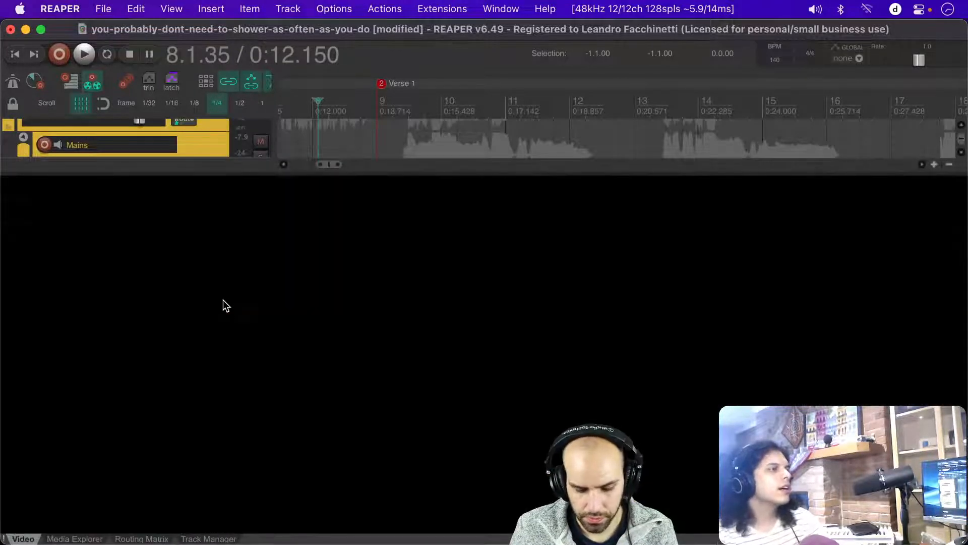
key(super+shift+v)
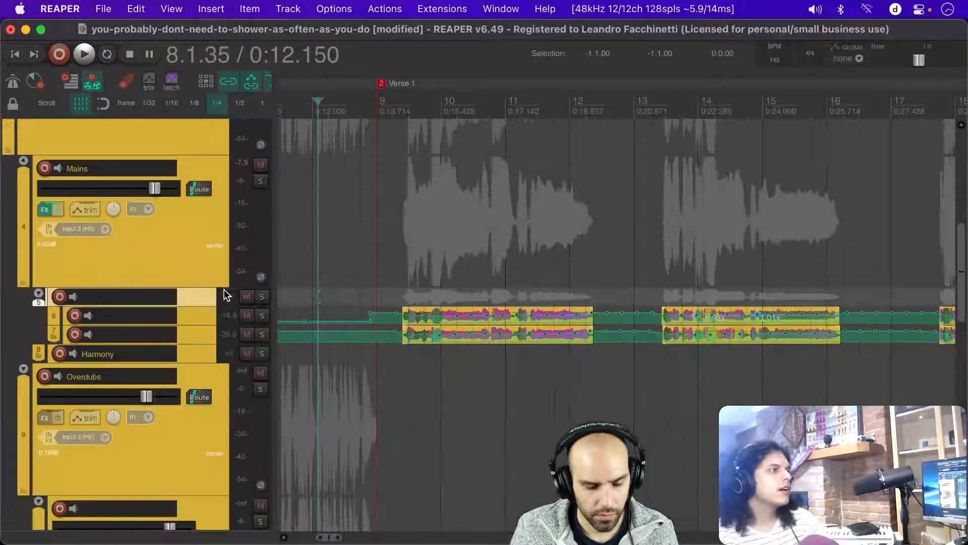
Step: Try locking the track height of the unnamed subfolder in Mains, and unlock it again
right_click(195, 297)
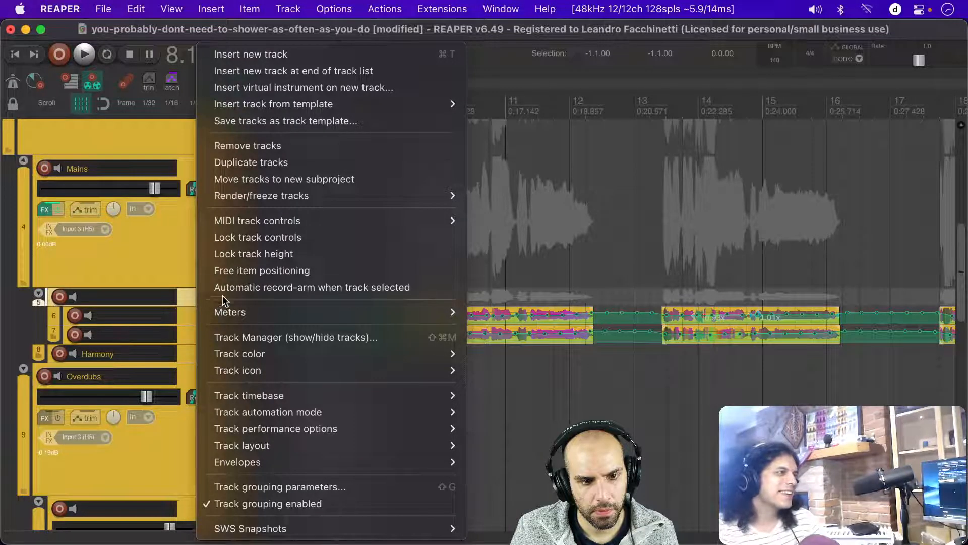
click(253, 253)
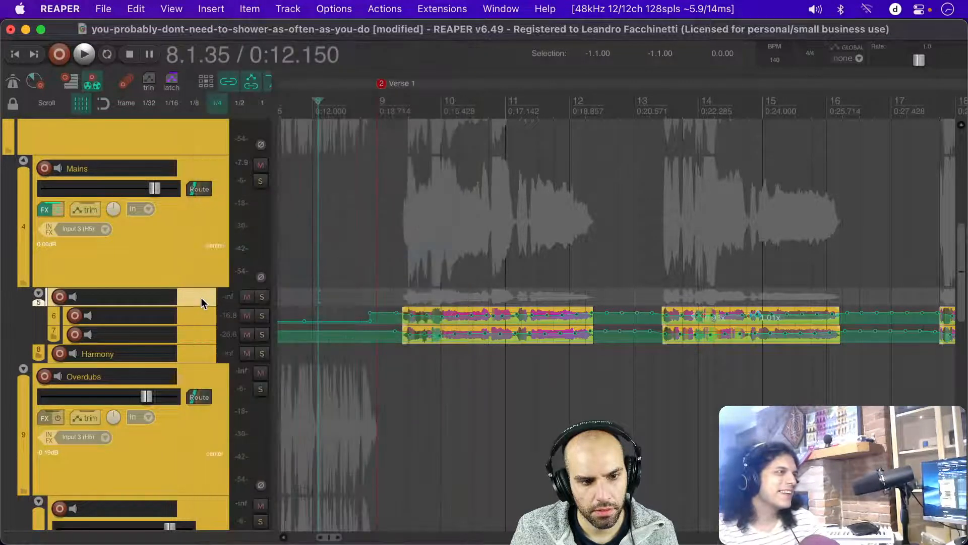
right_click(201, 299)
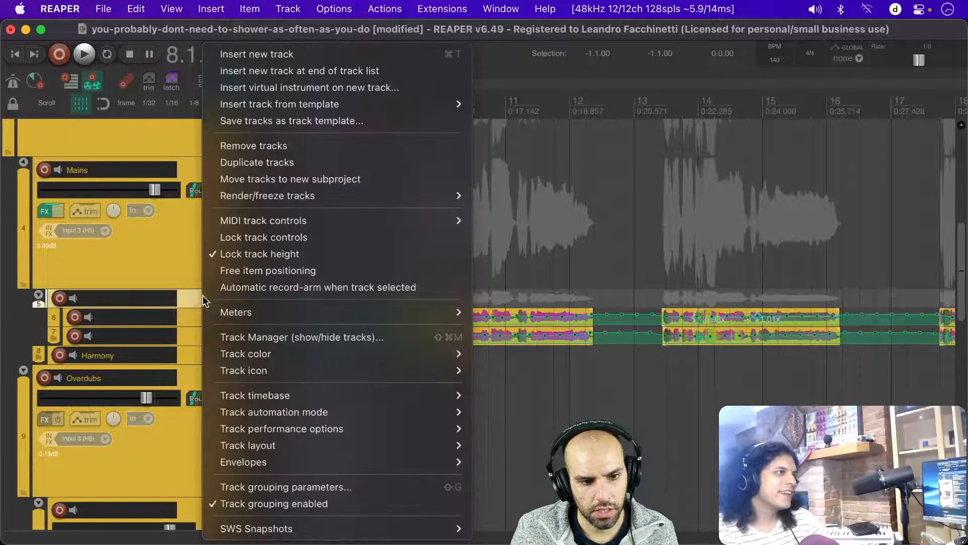
click(235, 254)
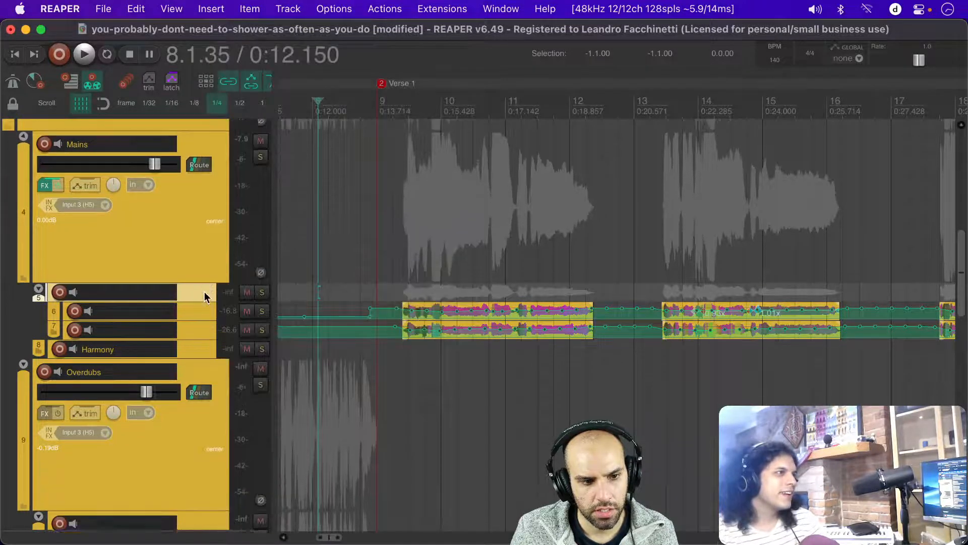
Step: Toggle the compact height state of the Mains folder's child tracks
scroll(204, 297, down, 5)
scroll(204, 292, down, 4)
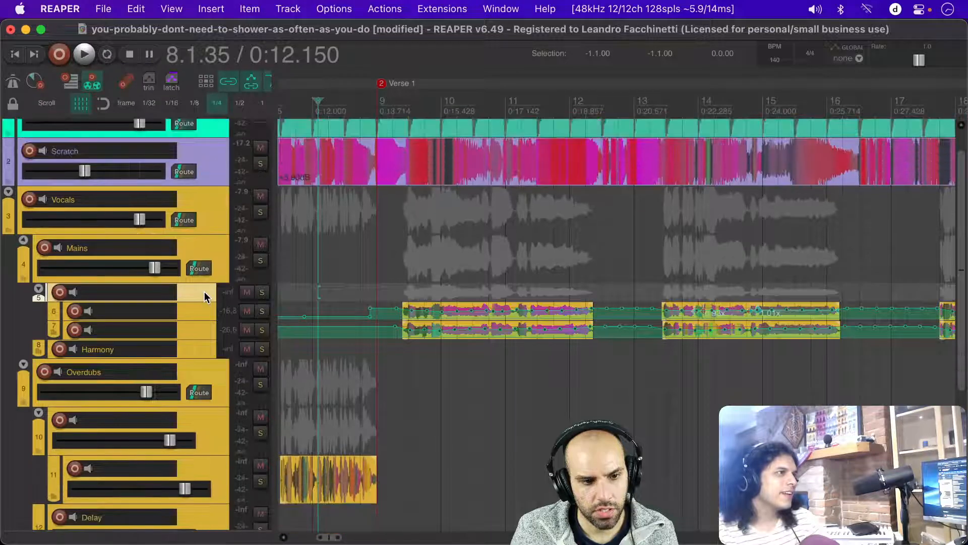
click(220, 210)
scroll(219, 209, up, 1)
scroll(220, 210, up, 3)
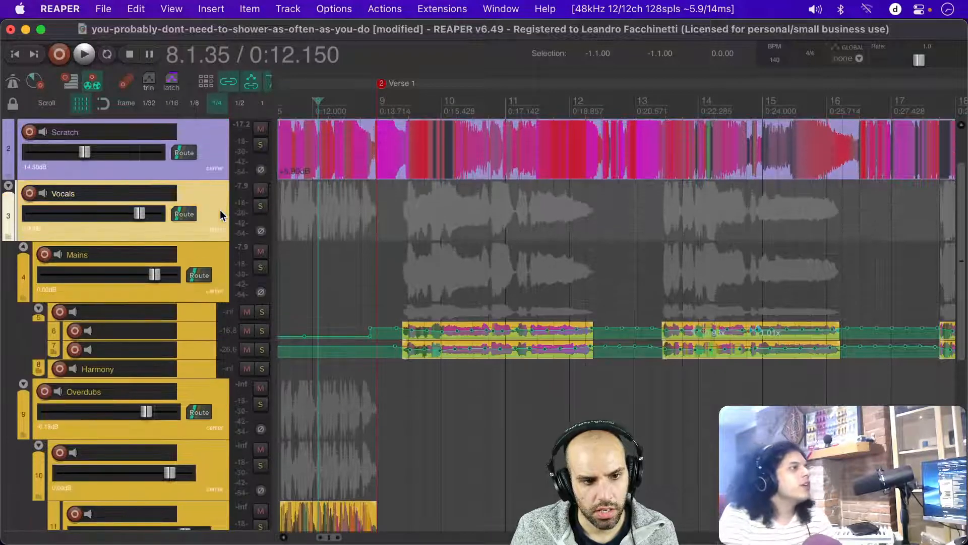
scroll(220, 210, down, 3)
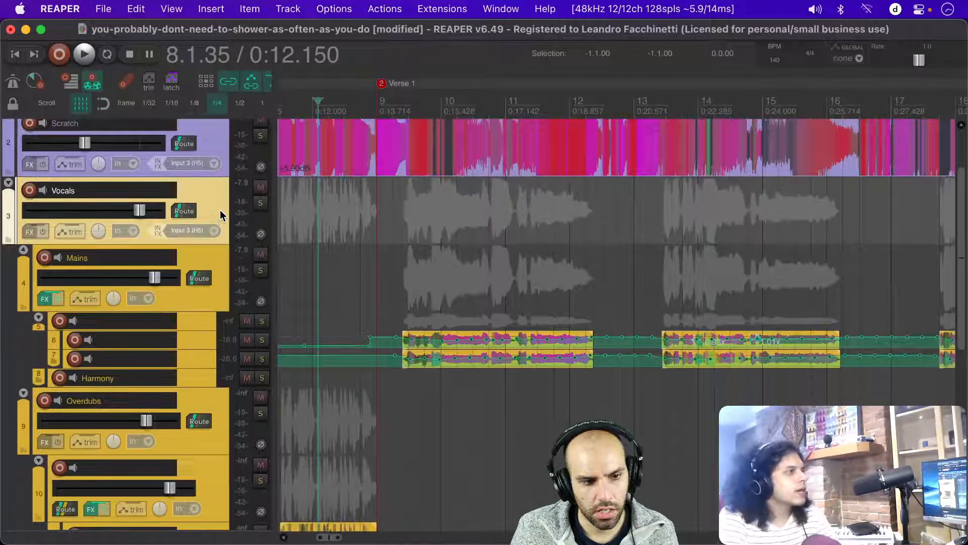
click(23, 246)
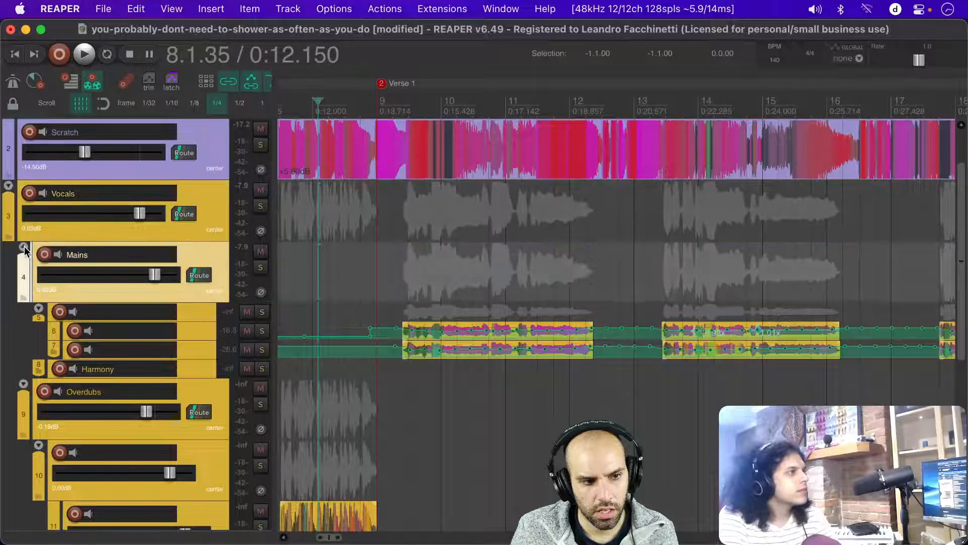
Step: Switch the Mains folder's child tracks from compact to normal height
click(24, 246)
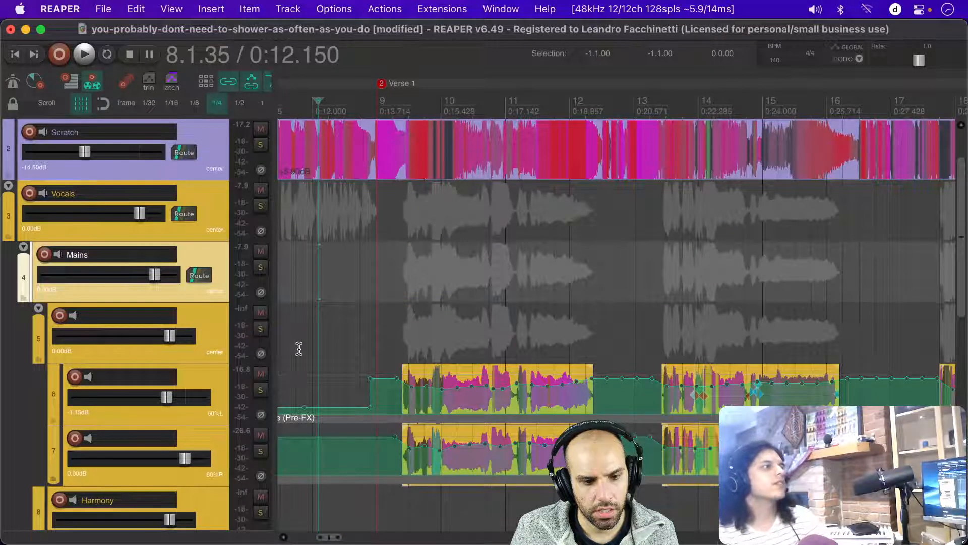
scroll(303, 353, up, 2)
scroll(212, 351, down, 5)
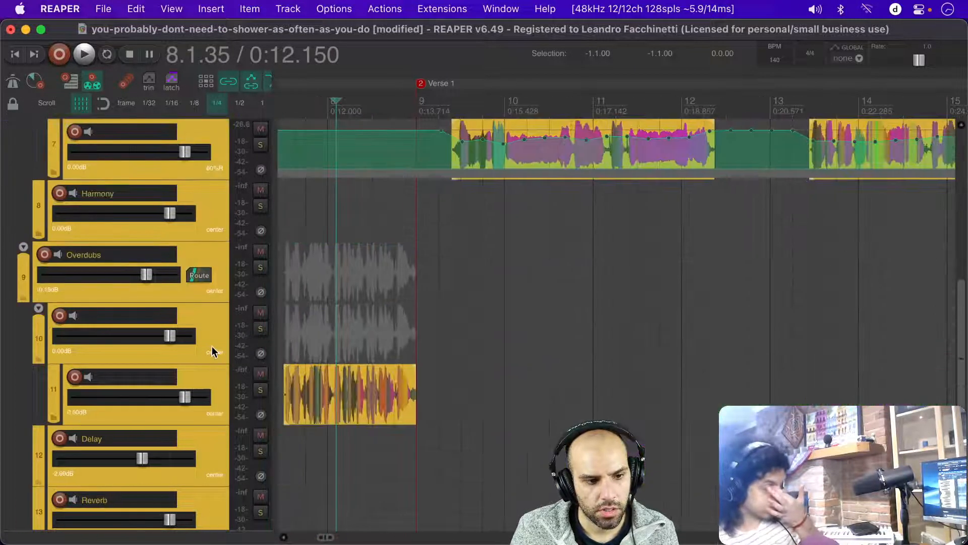
scroll(212, 352, up, 2)
scroll(212, 351, down, 3)
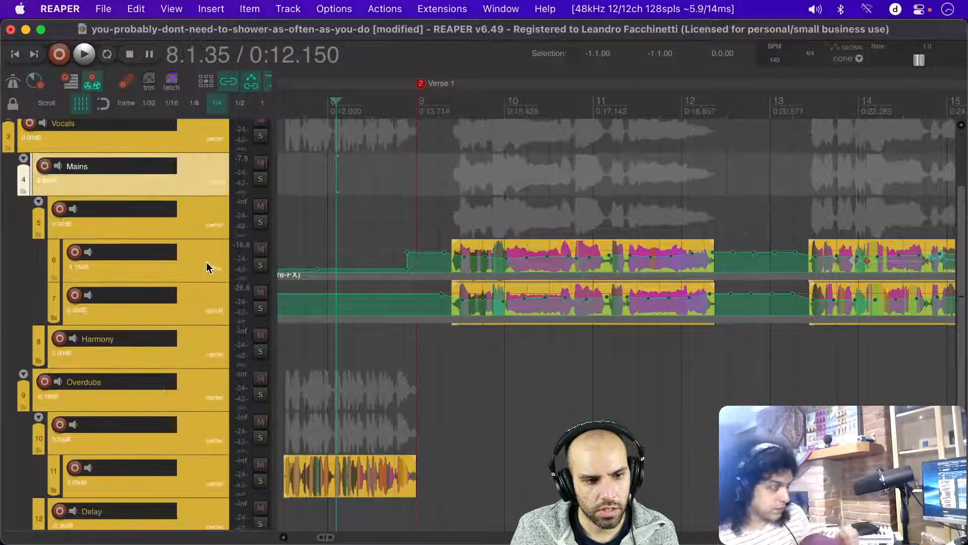
scroll(209, 268, up, 1)
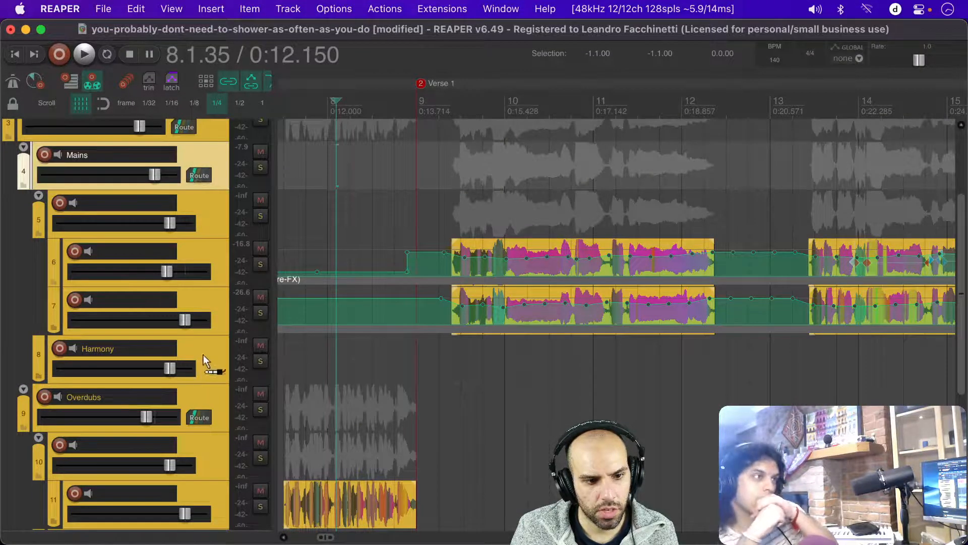
Step: Create a post-fader send from the Mains folder track to the Harmony track
click(199, 175)
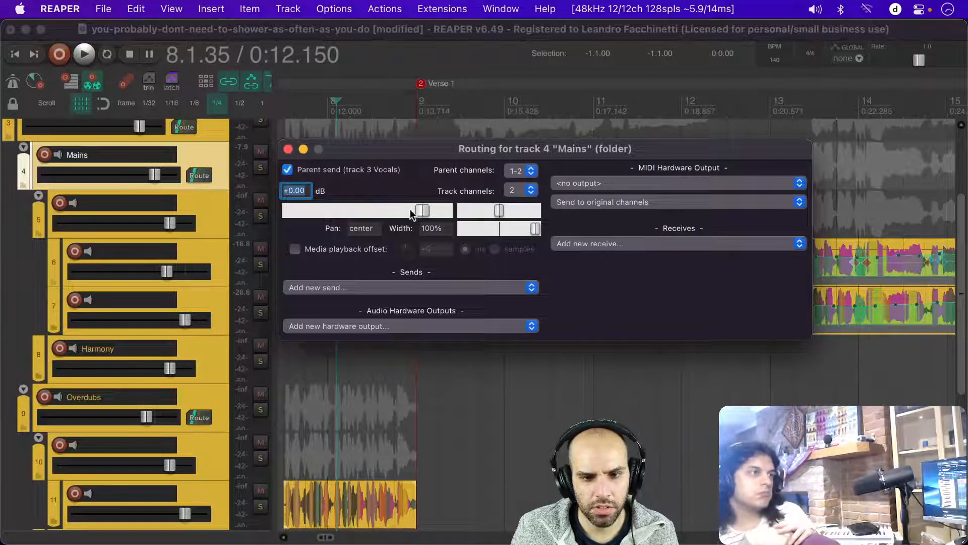
click(288, 149)
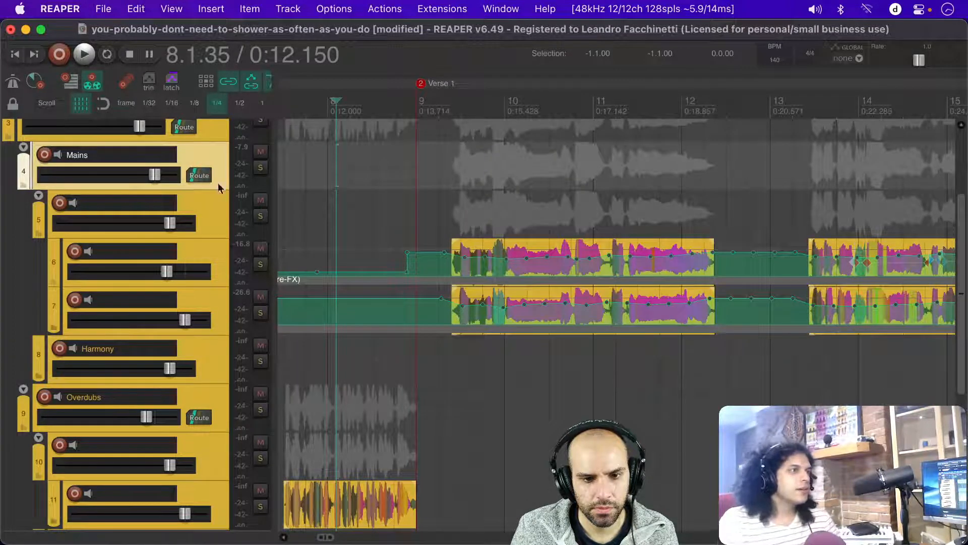
drag(215, 339, 203, 353)
drag(317, 273, 456, 164)
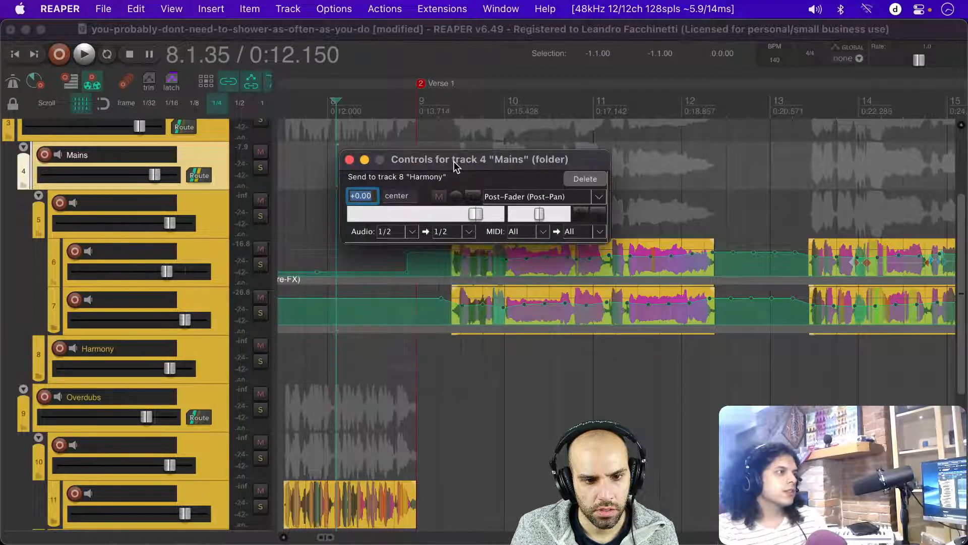
click(350, 158)
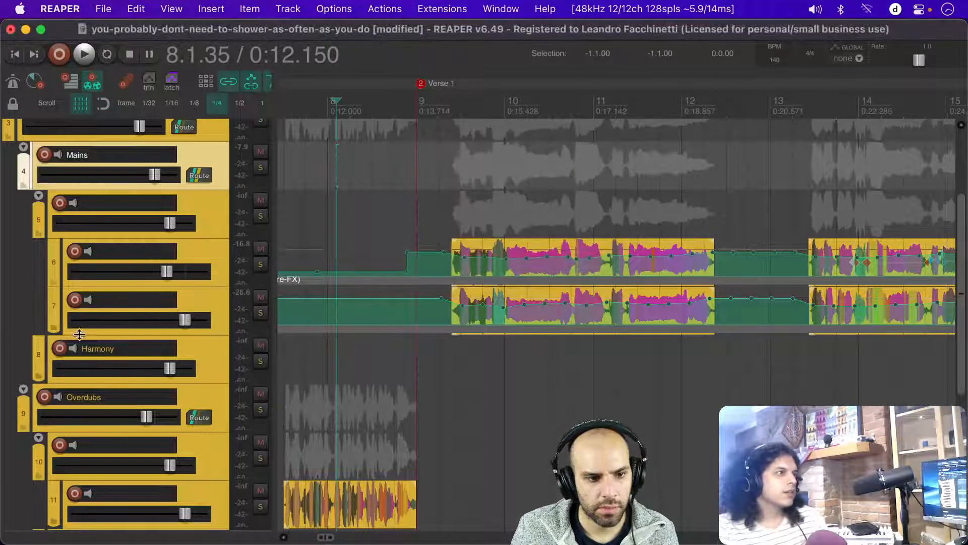
Step: Open the effect browser for the Harmony track and reposition it in a smaller size below its FX chain window
scroll(204, 359, up, 3)
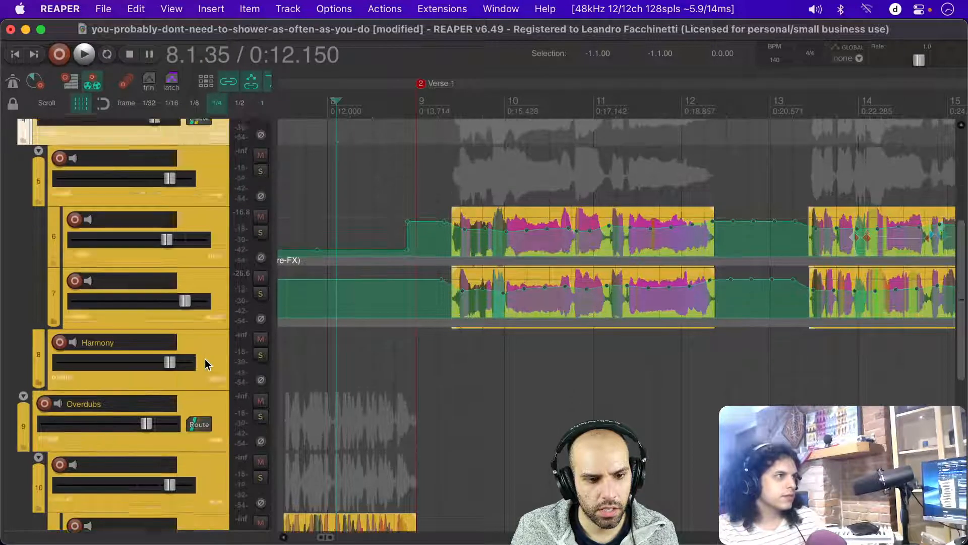
click(98, 382)
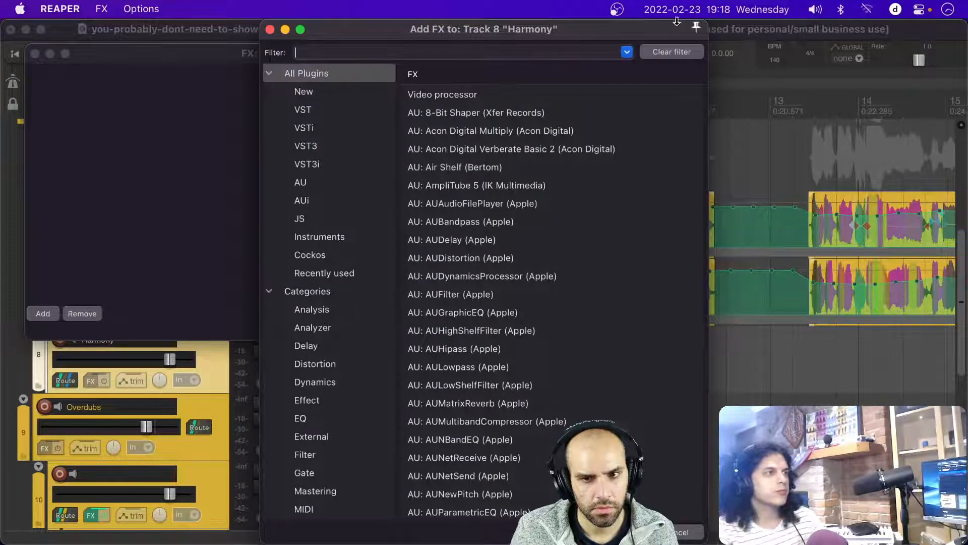
click(758, 29)
drag(576, 30, 380, 11)
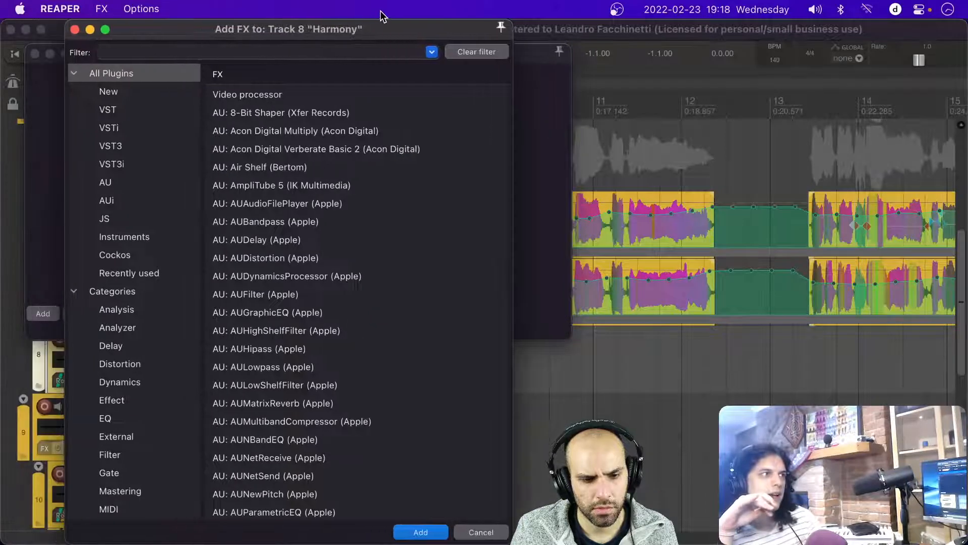
drag(514, 21, 547, 281)
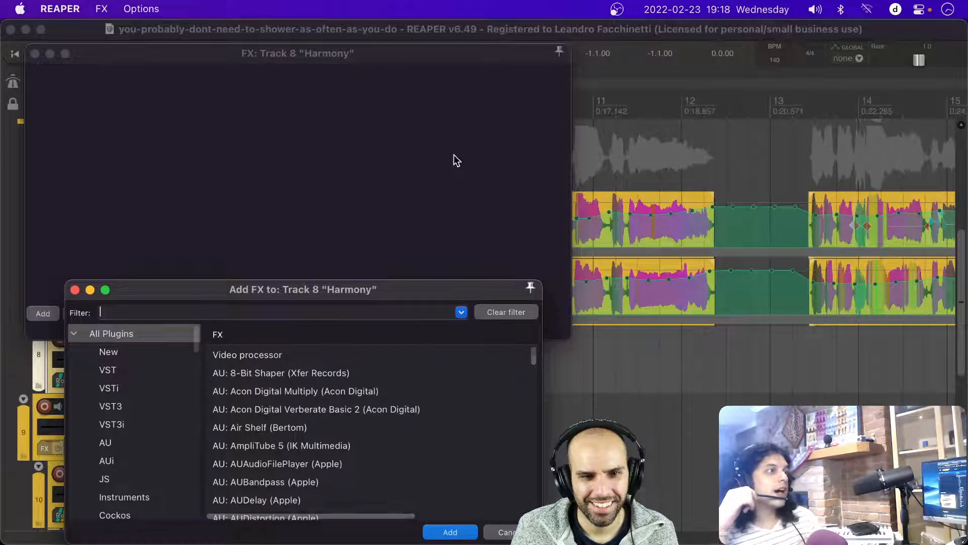
Step: Shrink the Harmony track's FX chain window to uncover the Chorus 1 section of the arrangement
scroll(704, 137, down, 5)
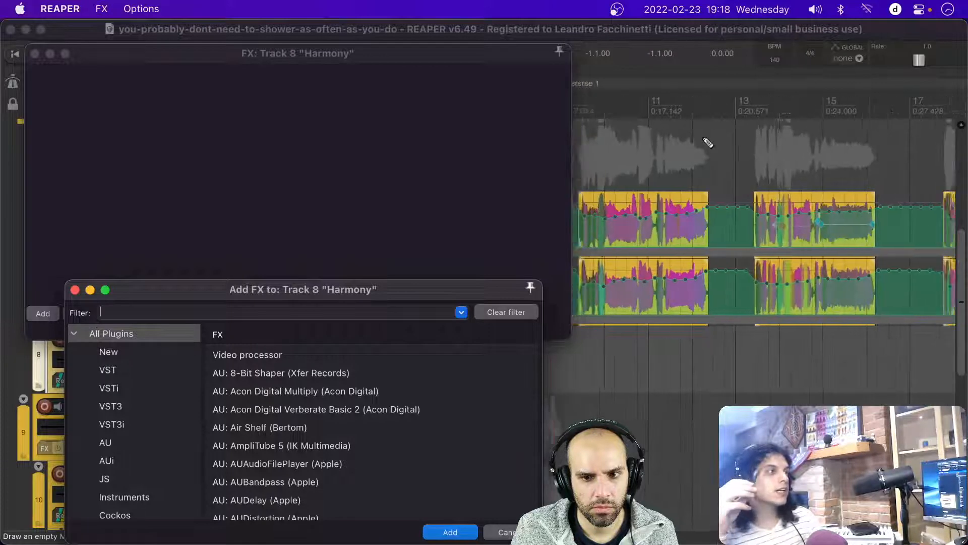
scroll(703, 137, left, 1)
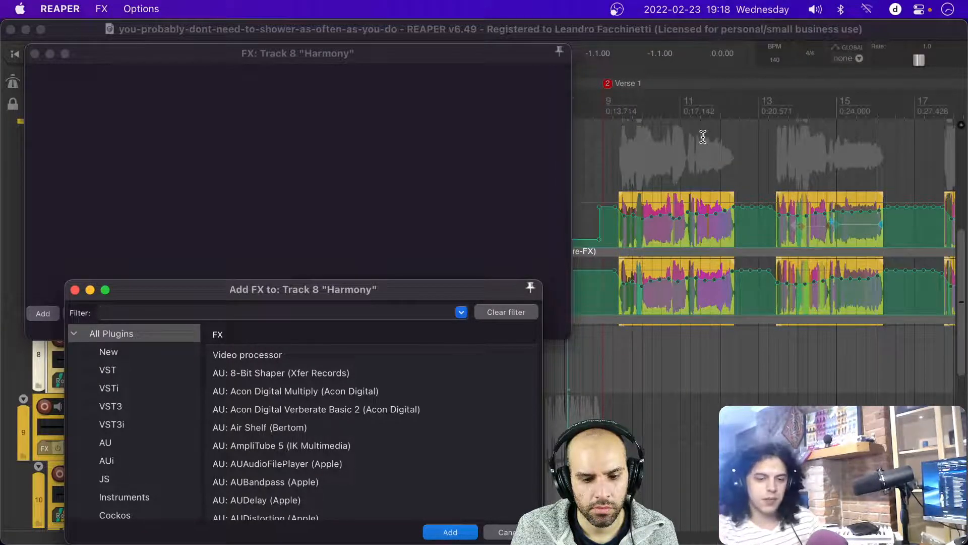
scroll(702, 137, left, 6)
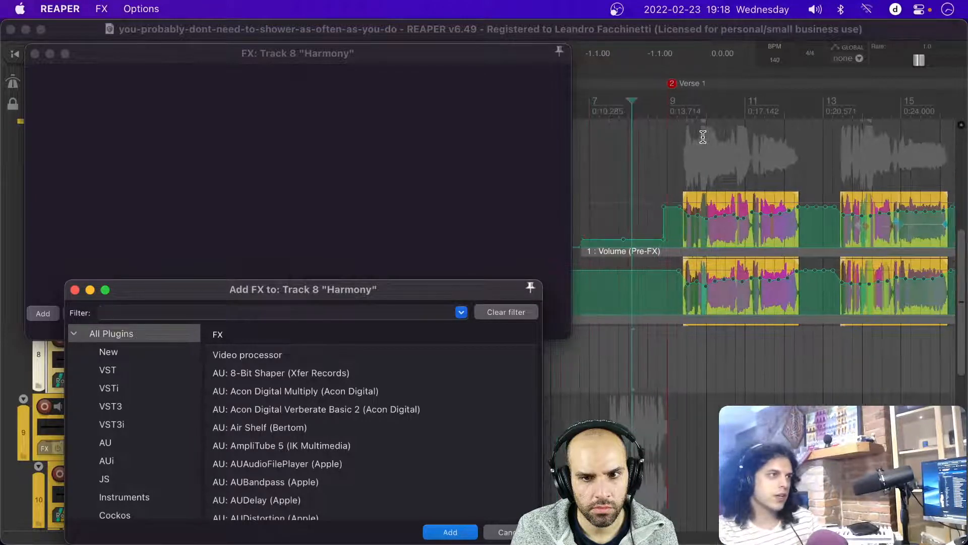
scroll(703, 137, right, 15)
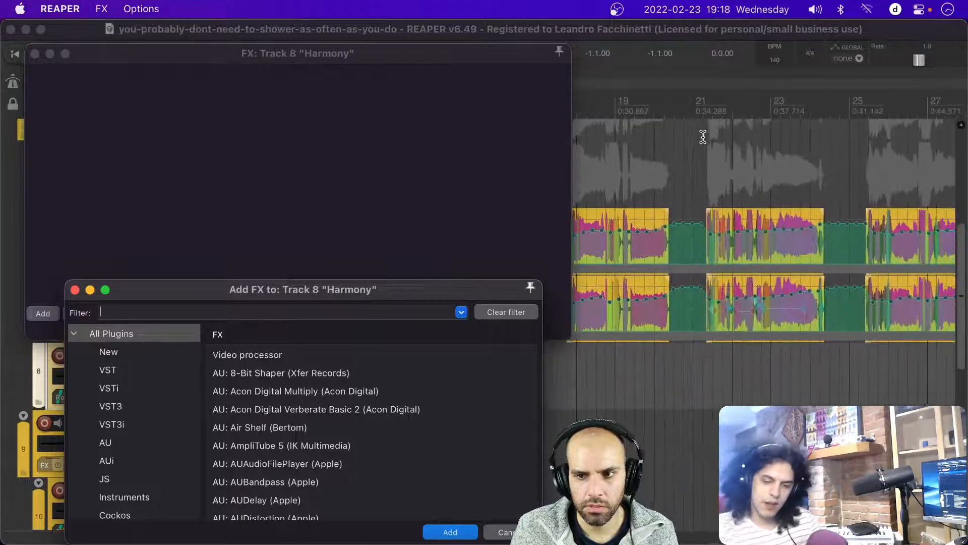
scroll(703, 137, up, 3)
scroll(703, 137, right, 8)
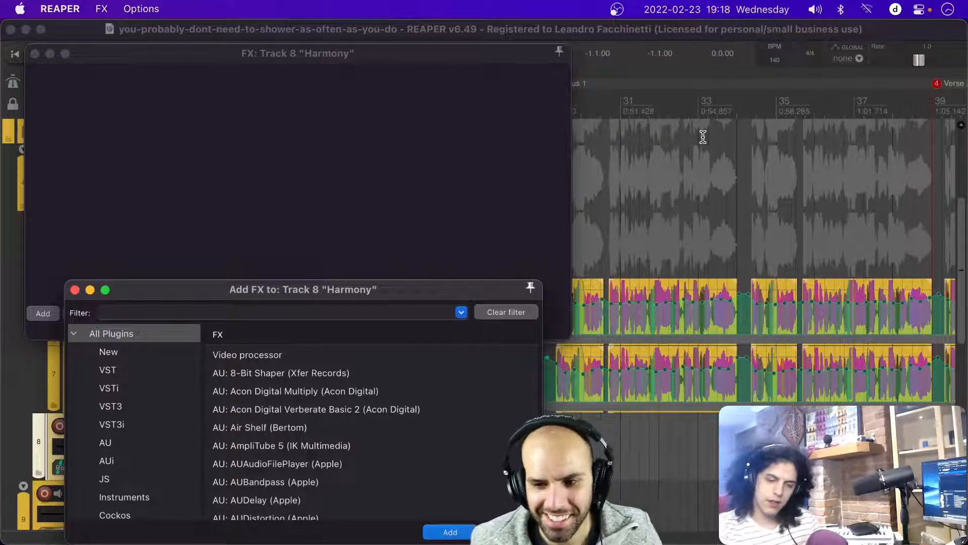
drag(567, 338, 402, 273)
click(340, 298)
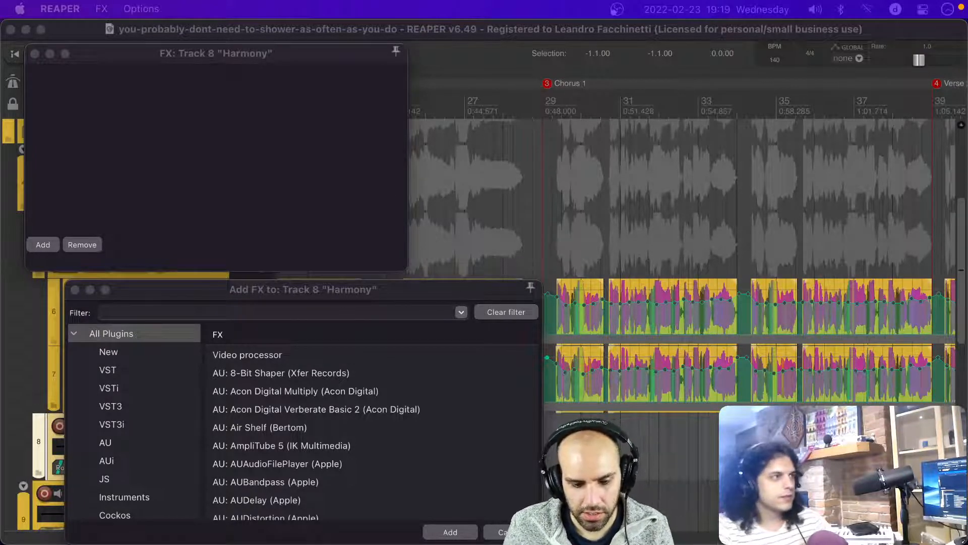
click(277, 297)
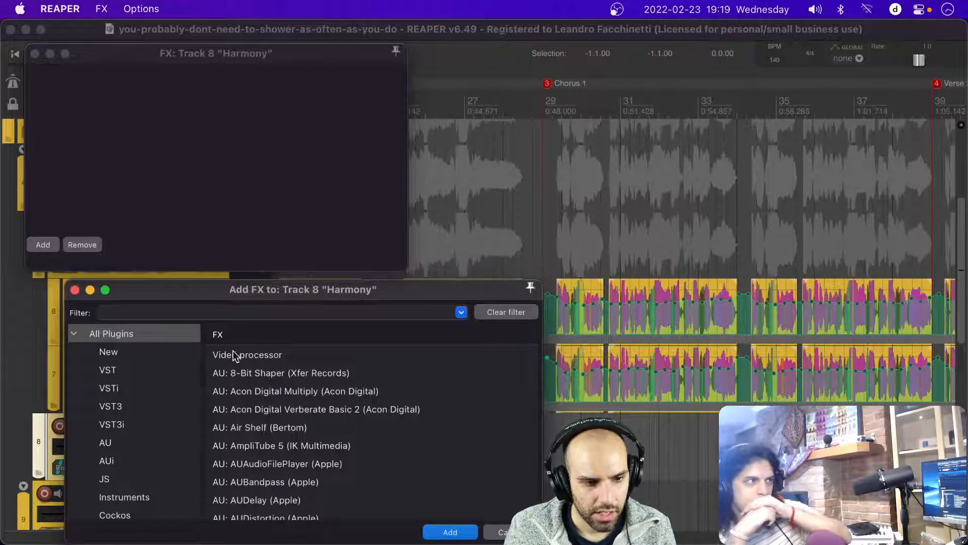
Step: Move the effect browser to the screen's edge and filter its plug-ins by "pitch"
right_click(164, 529)
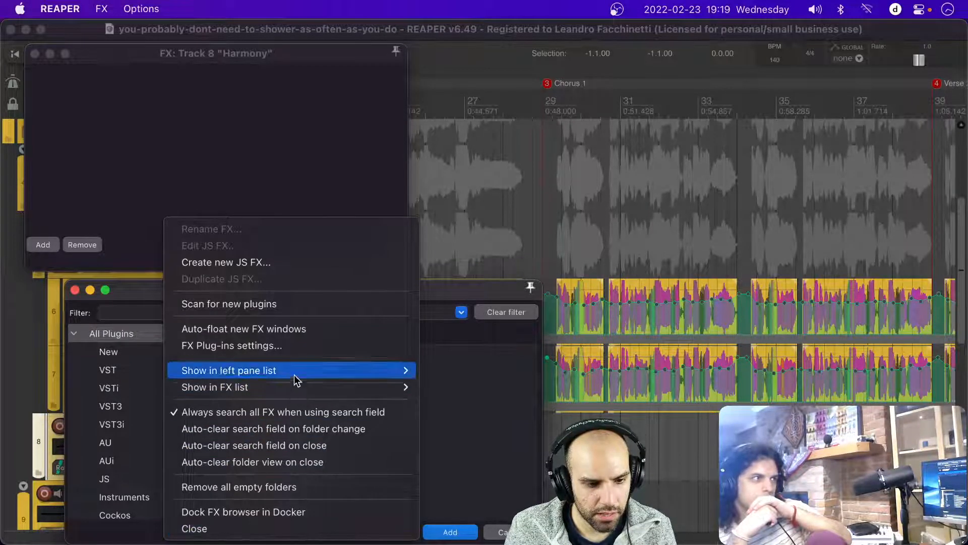
click(307, 308)
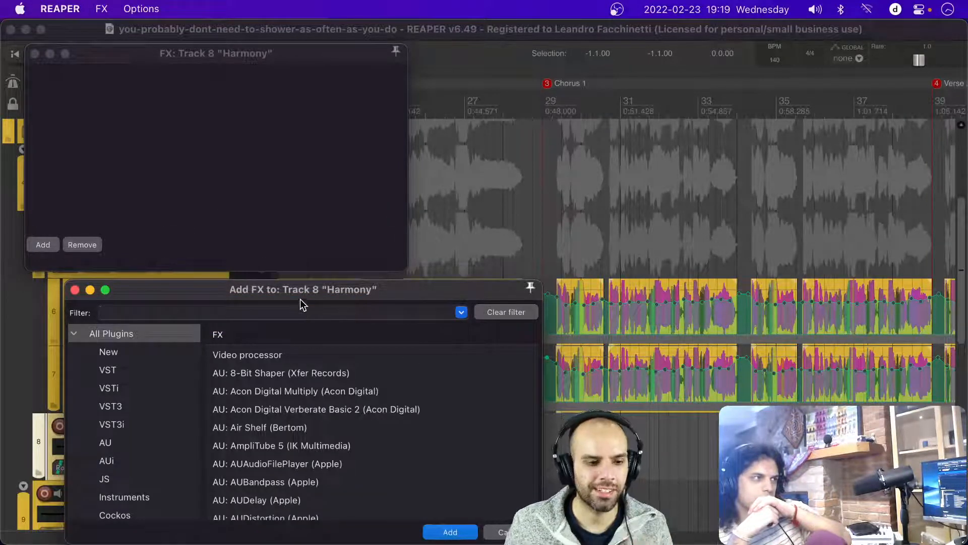
drag(300, 294, 233, 268)
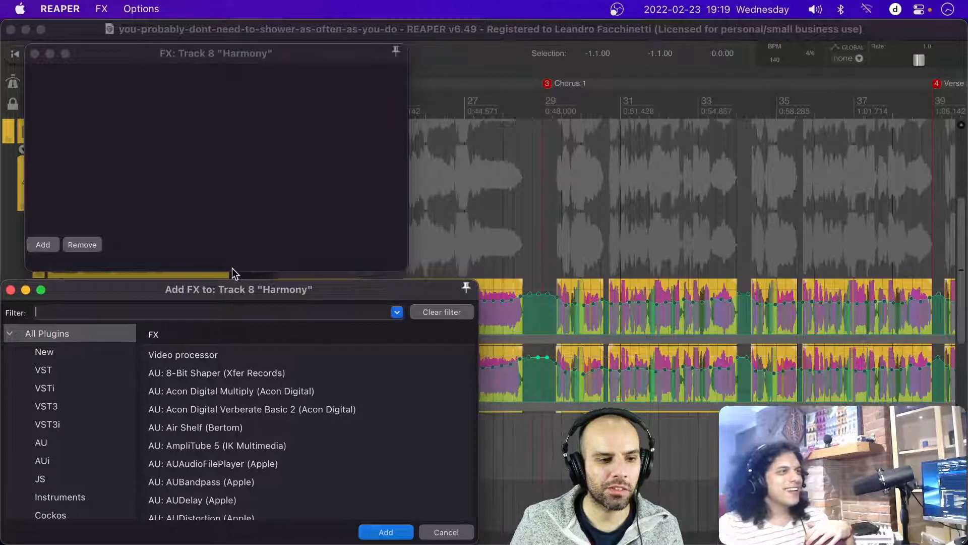
click(140, 311)
text(pitch)
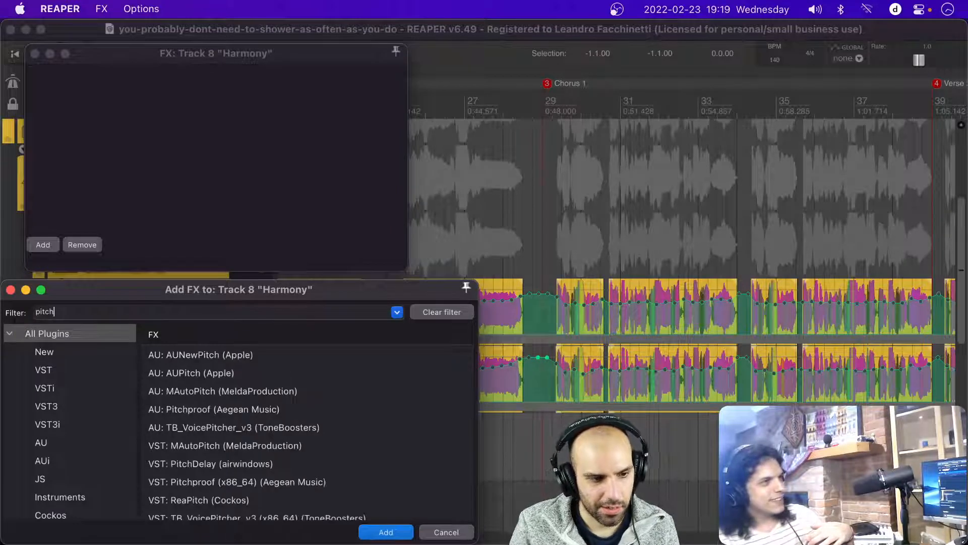
Step: Add the VST plug-in Pitchproof (x86_64) to the Harmony track and move its window up
scroll(278, 379, down, 10)
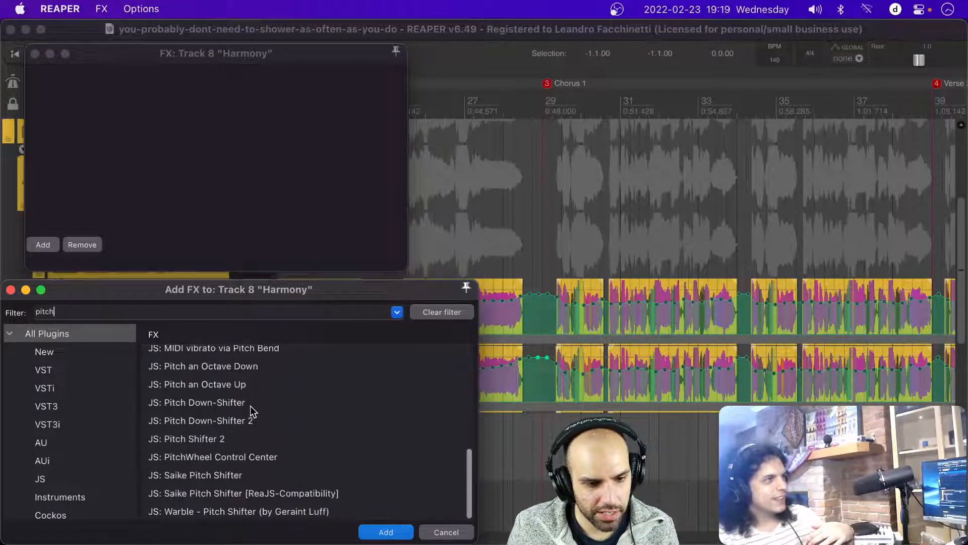
scroll(216, 453, up, 5)
scroll(217, 454, up, 3)
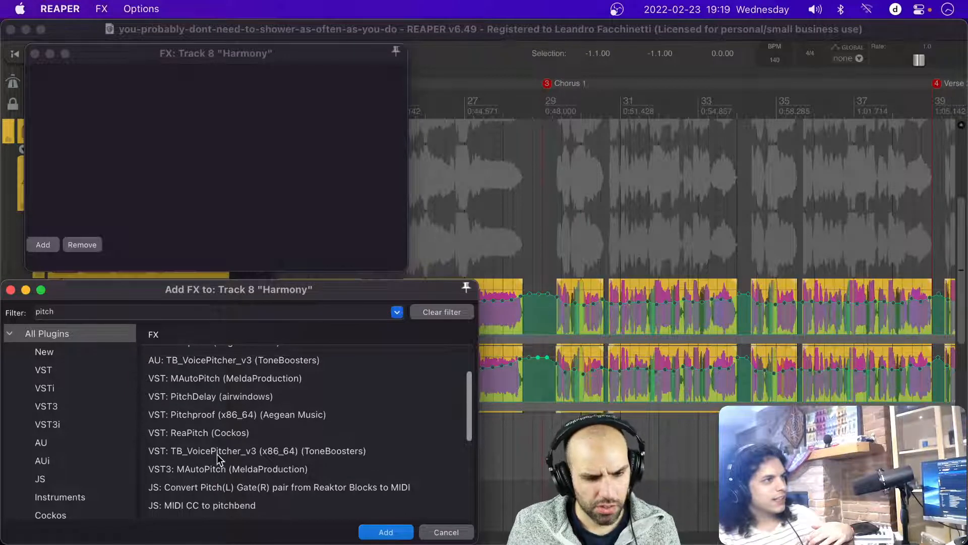
click(223, 415)
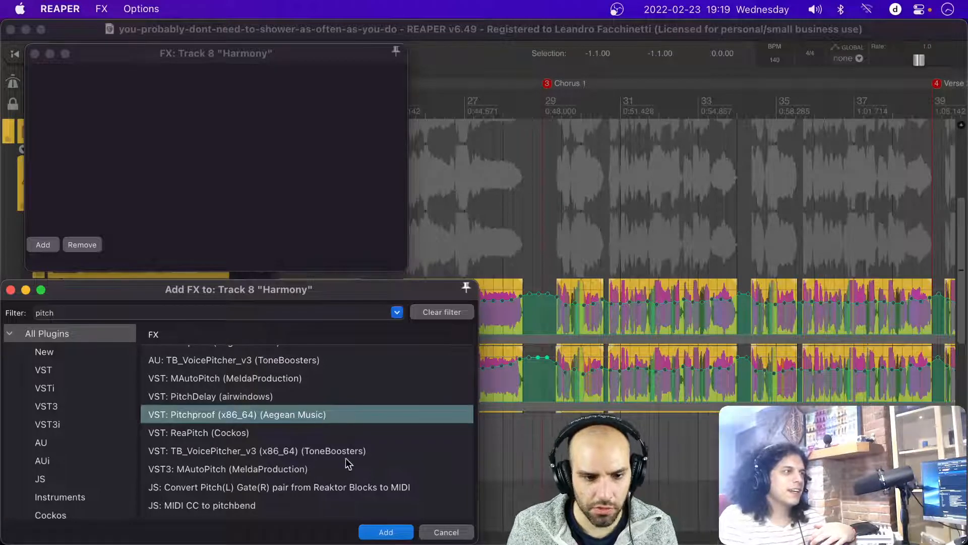
click(386, 531)
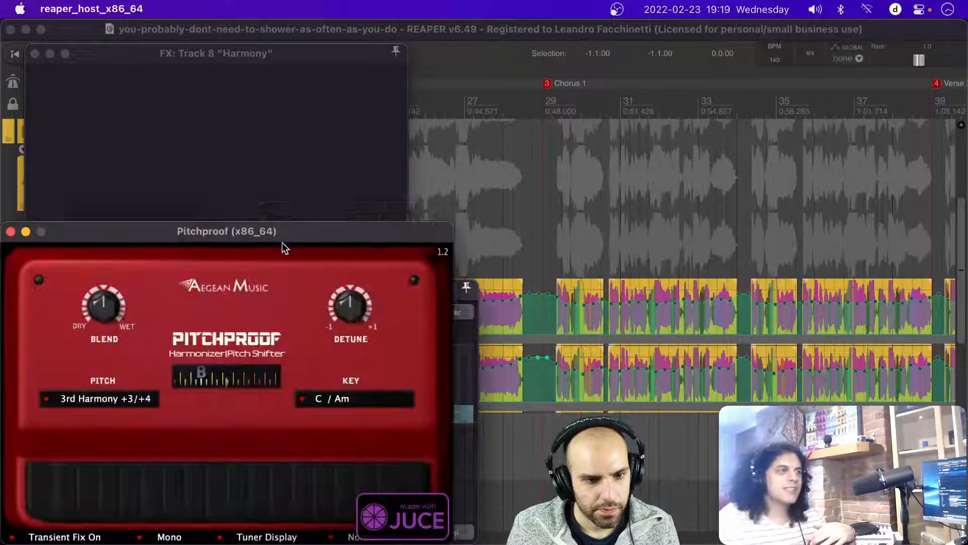
drag(280, 231, 312, 102)
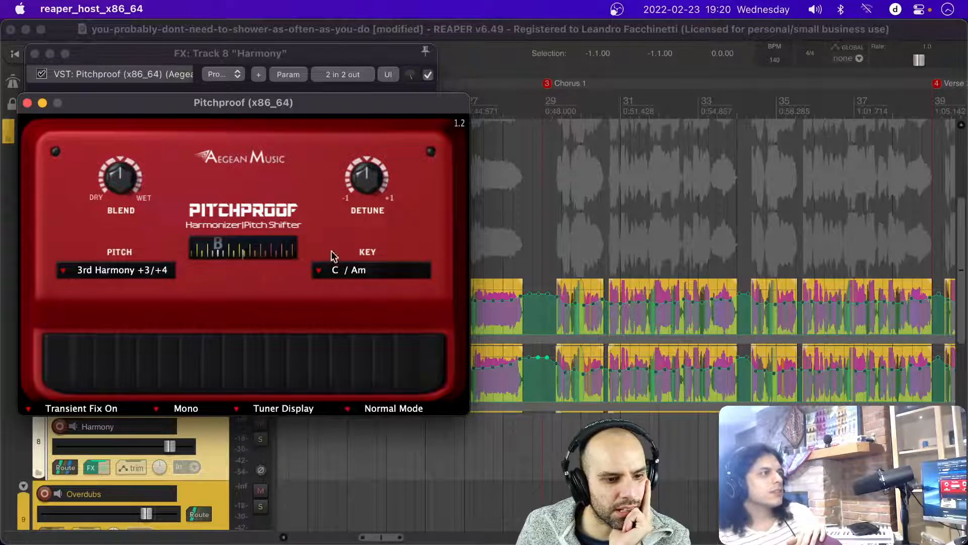
Step: Set Pitchproof's Blend knob to fully wet
click(115, 271)
click(115, 272)
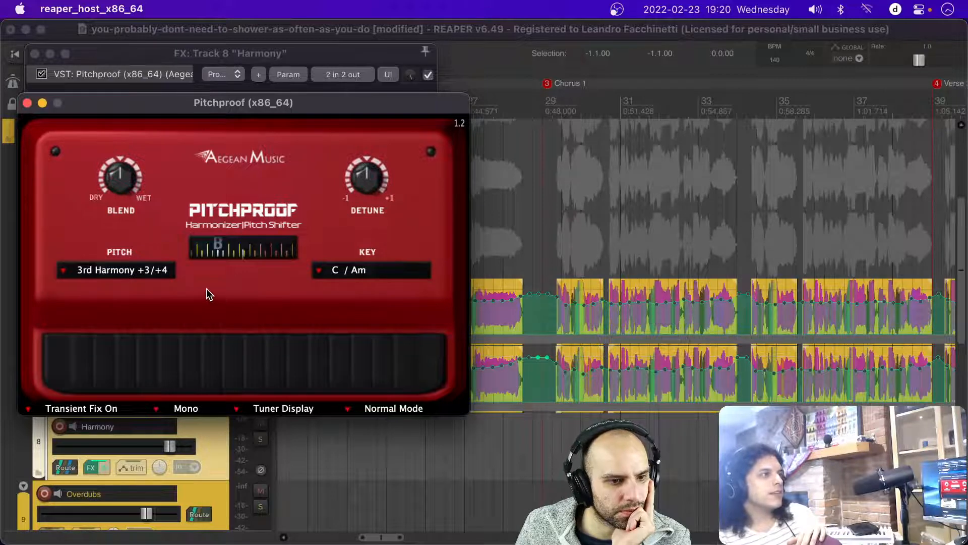
drag(125, 186, 162, 11)
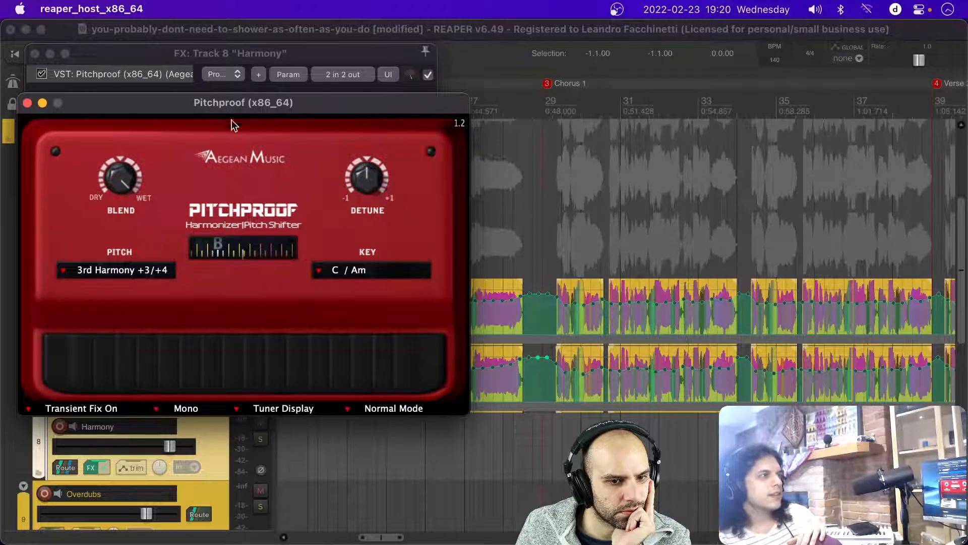
Step: Place the edit cursor at the start of the Chorus 1 vocals
click(554, 218)
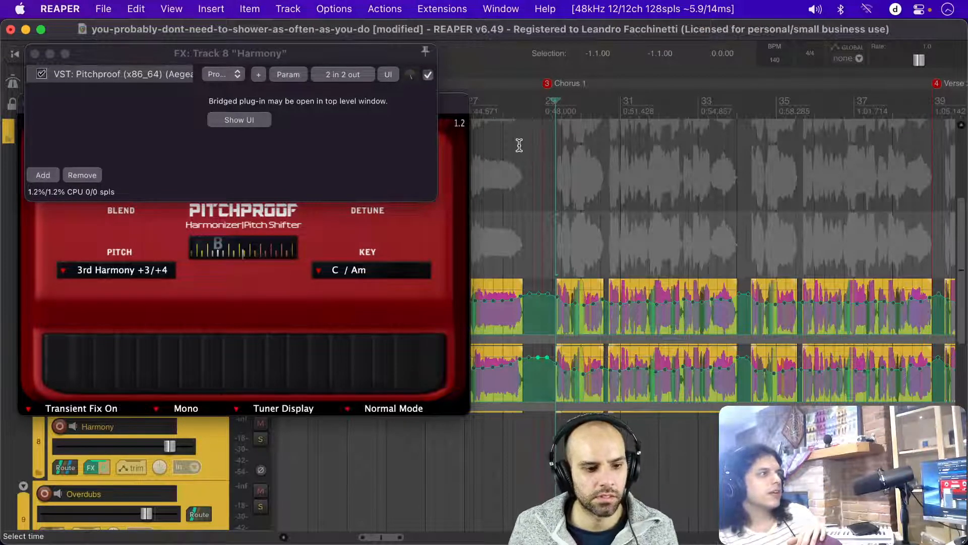
scroll(563, 182, down, 3)
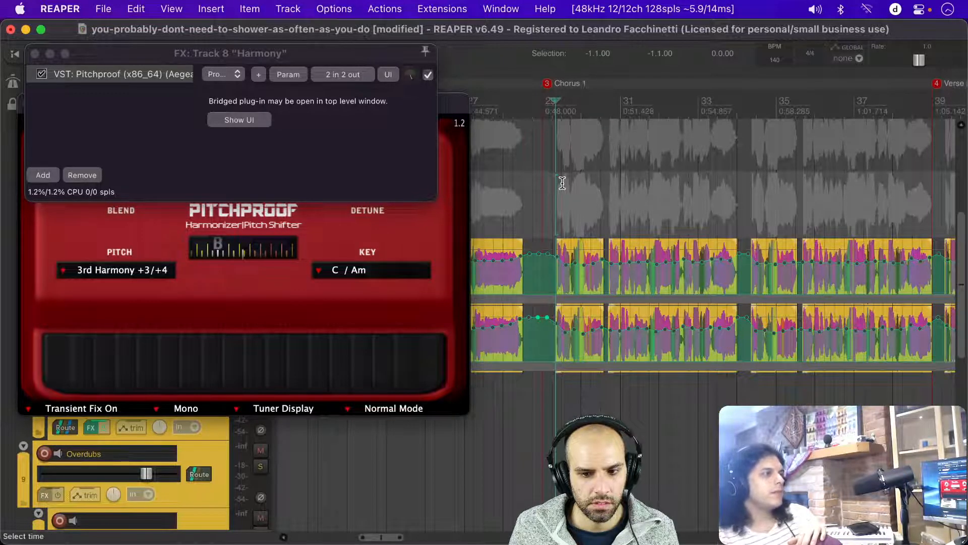
Step: Move the Harmony FX chain window and the Pitchproof window clear of the track controls
drag(331, 56, 834, 398)
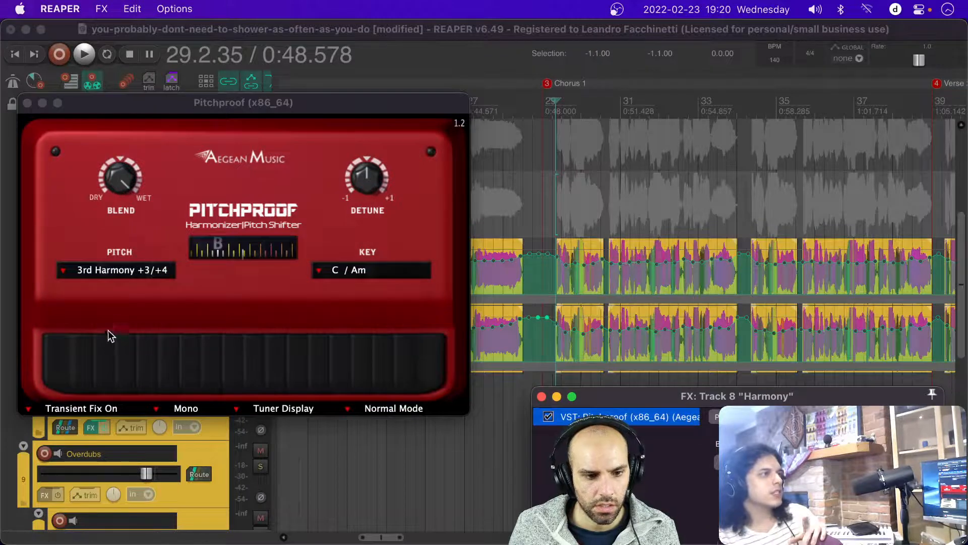
click(244, 107)
drag(244, 107, 447, 75)
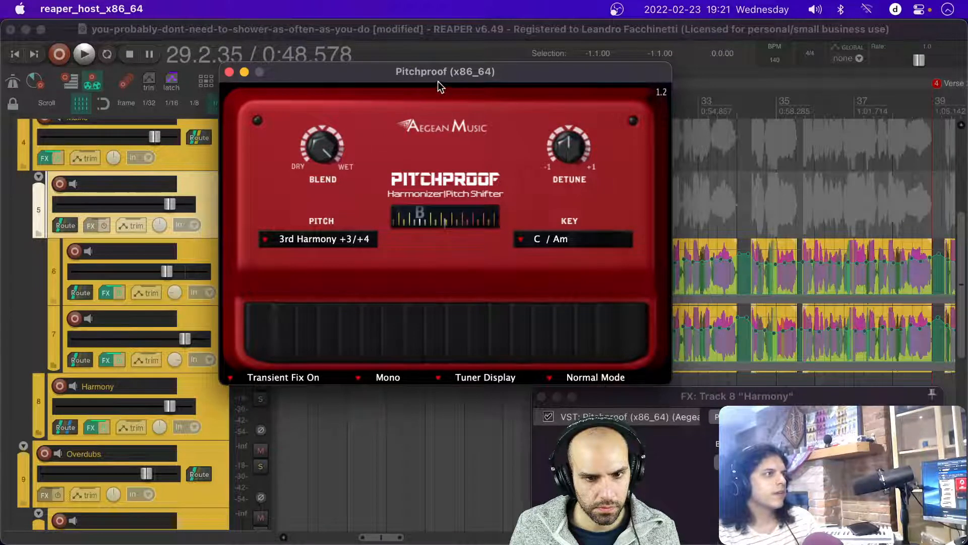
drag(437, 77, 524, 34)
drag(726, 73, 678, 35)
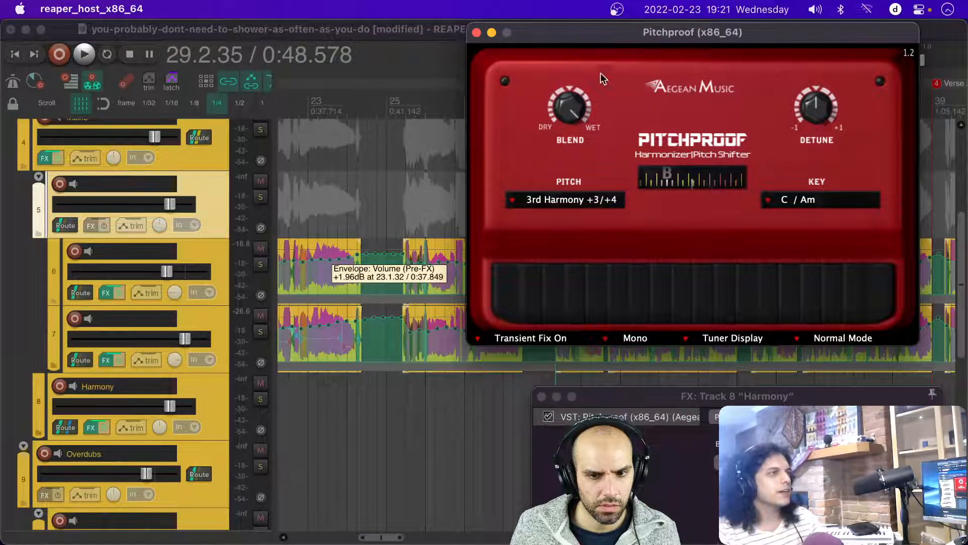
Step: Move the Pitchproof window off the timeline and play the start of Chorus 1 to audition the harmony
drag(588, 36, 102, 182)
click(543, 197)
key(space)
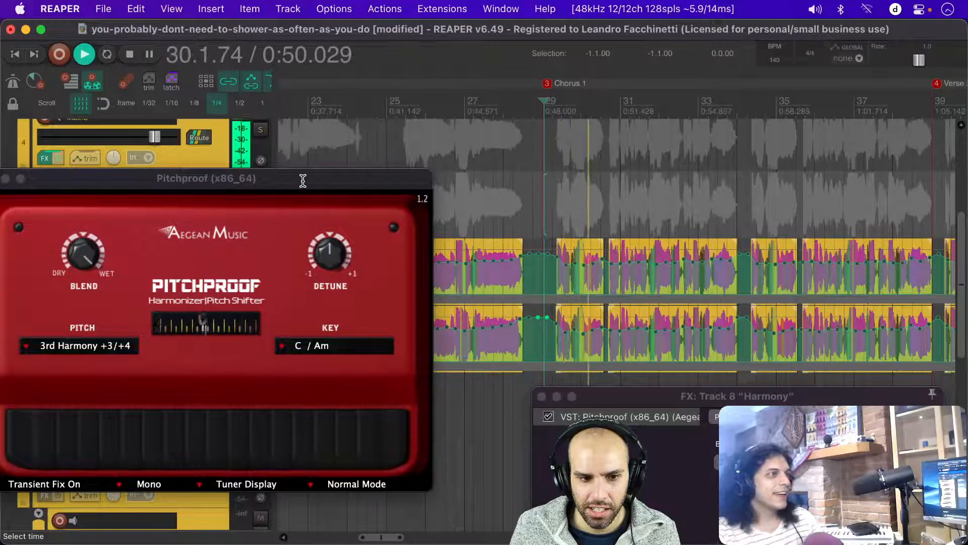
key(space)
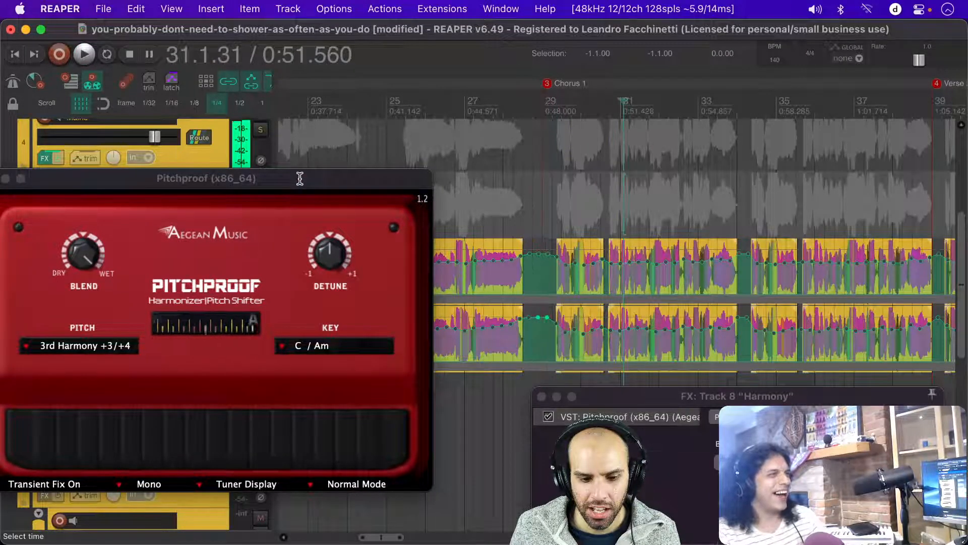
Step: Mute the Harmony track and move the Pitchproof window clear of the track controls
drag(300, 178, 629, 72)
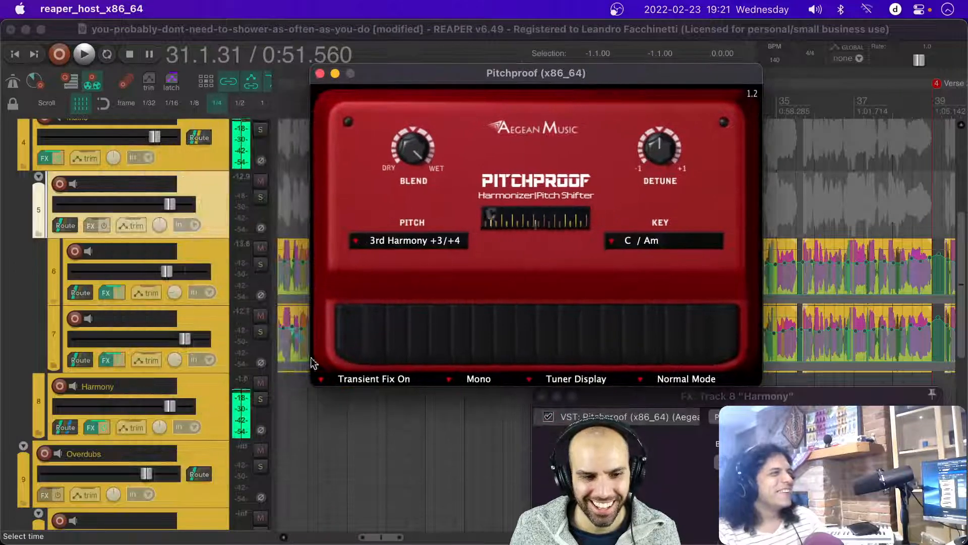
click(260, 383)
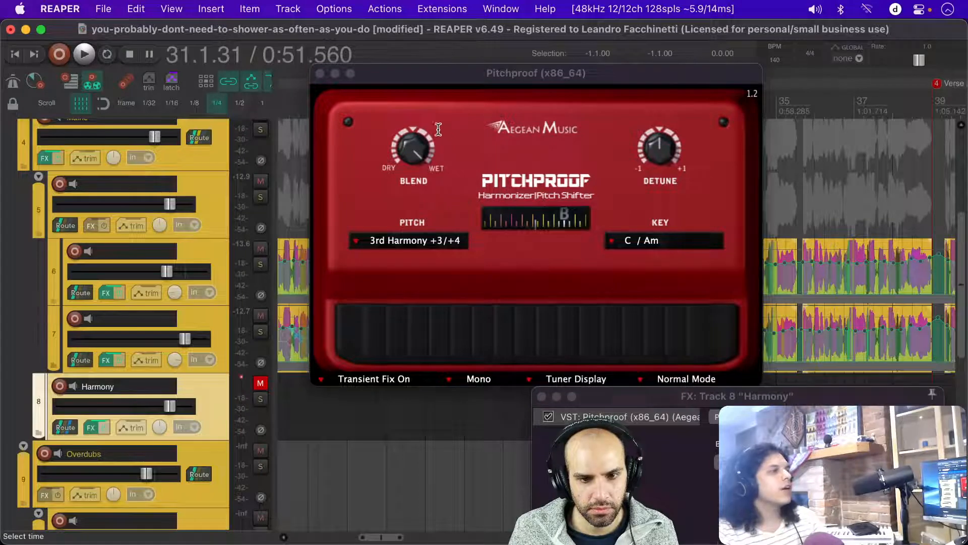
drag(379, 74, 500, 74)
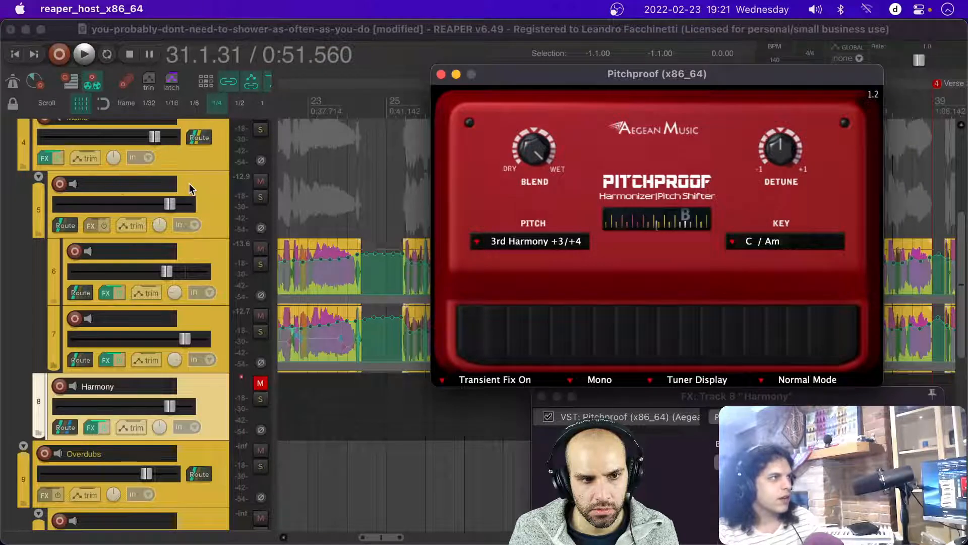
Step: Delete the send to the Harmony track from the Mains folder's routing
click(199, 138)
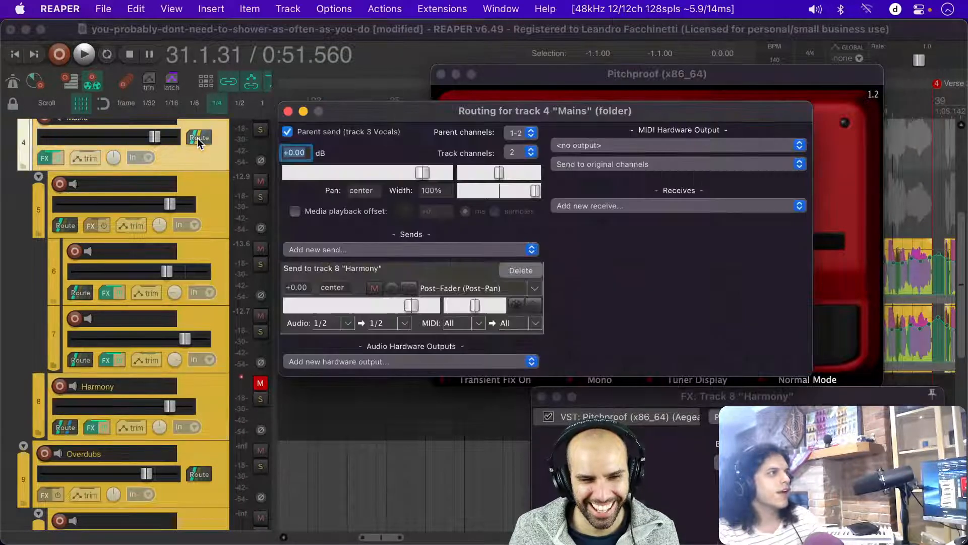
click(519, 270)
click(288, 111)
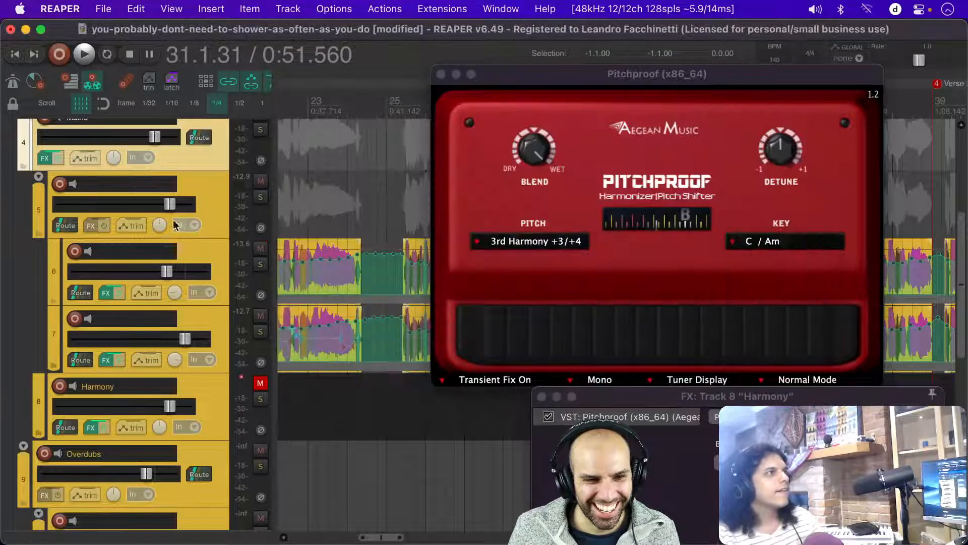
Step: Create a send from track 5 inside the Mains folder to the Harmony track
click(63, 225)
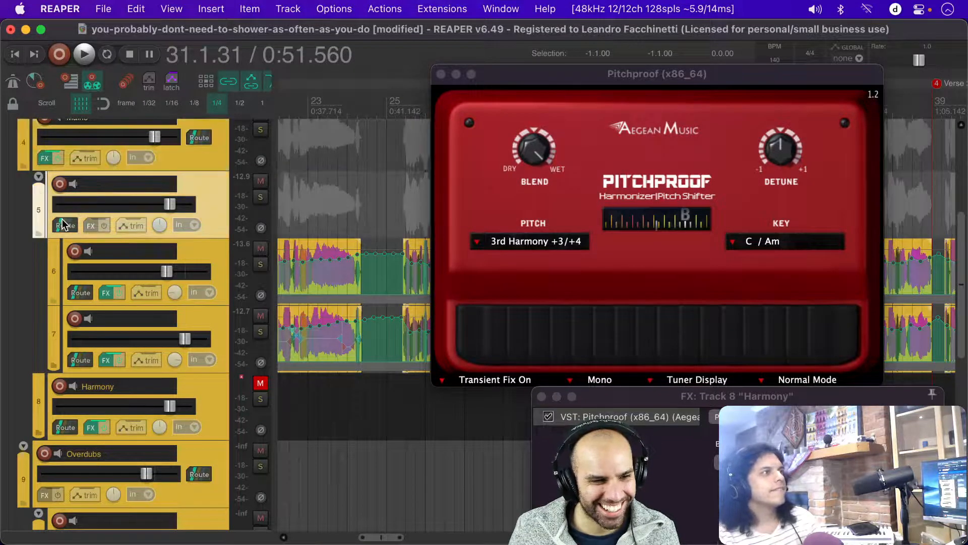
click(223, 405)
click(227, 317)
Step: Move the Pitchproof window off the chorus and play the vocals from the start of Chorus 1
drag(588, 82, 132, 159)
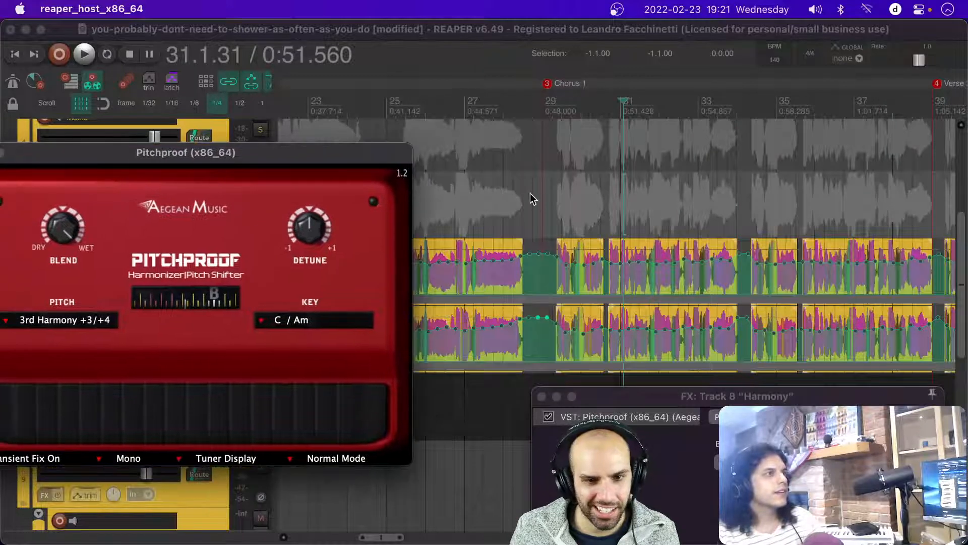
click(546, 203)
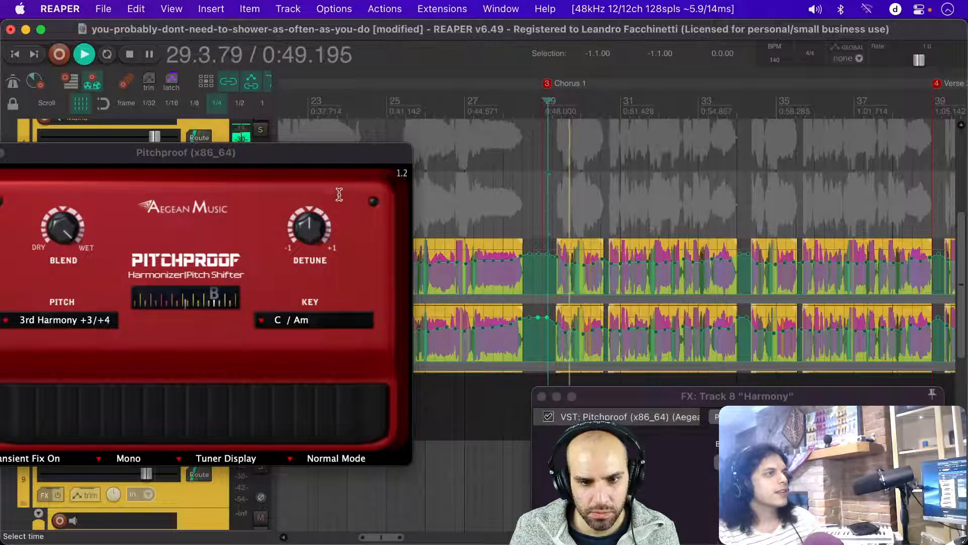
click(545, 212)
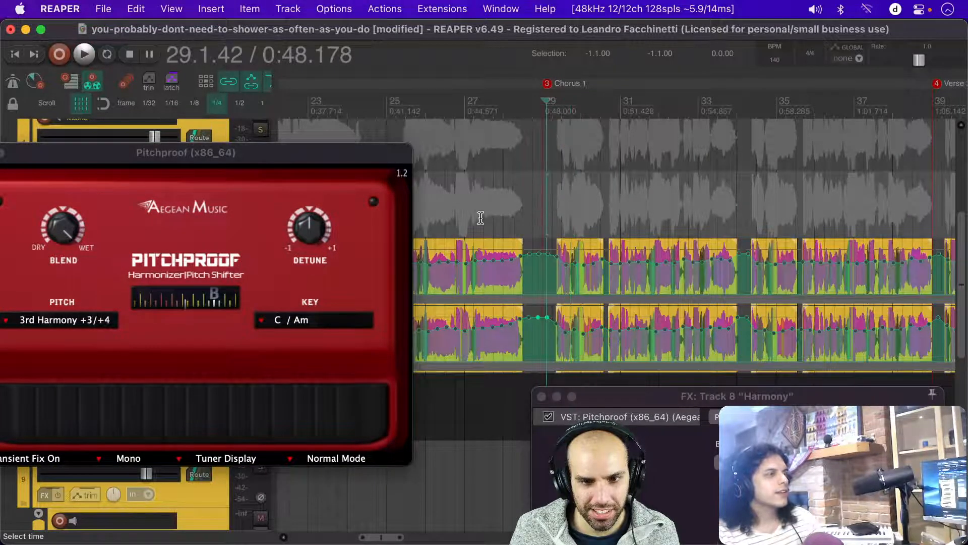
drag(167, 157, 238, 91)
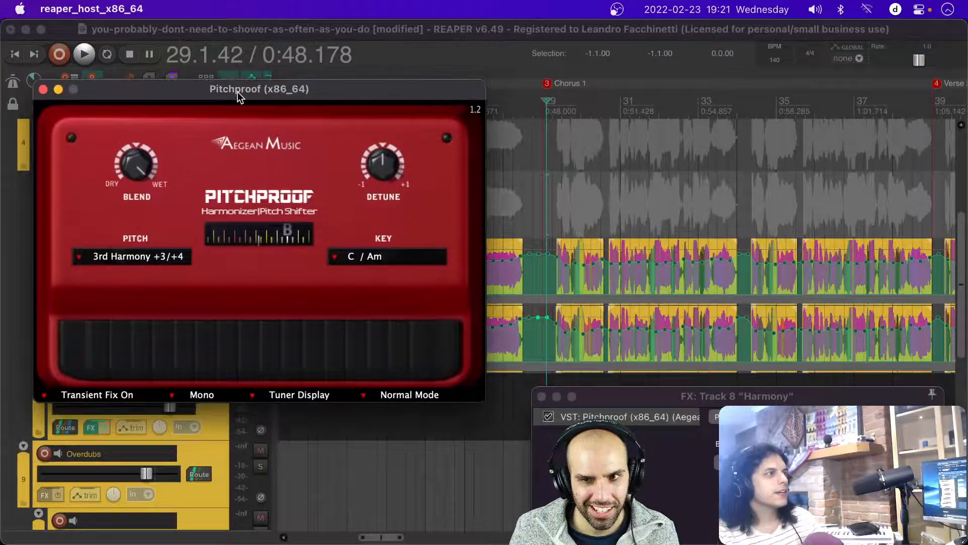
click(561, 168)
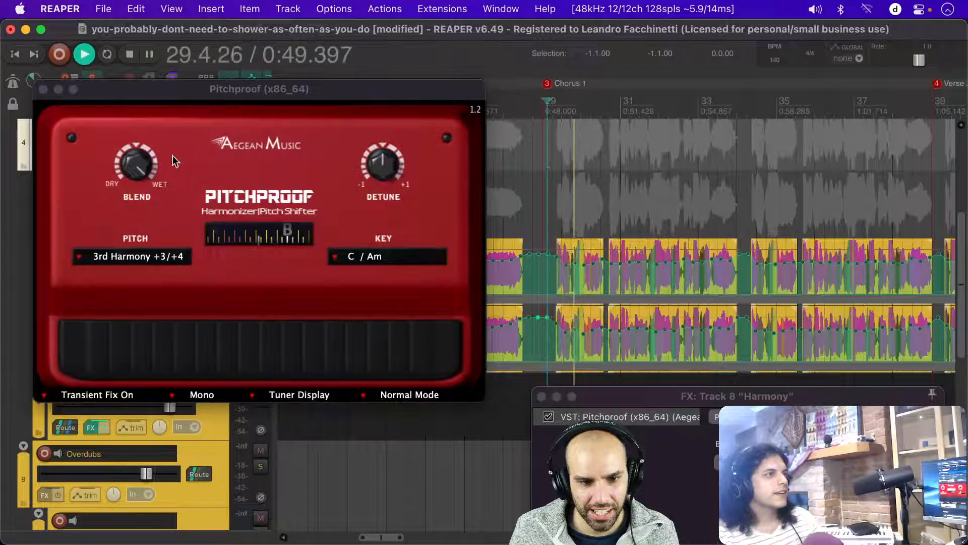
Step: Unmute the Harmony track during playback and move the Pitchproof window away from the tracks
drag(159, 92, 537, 41)
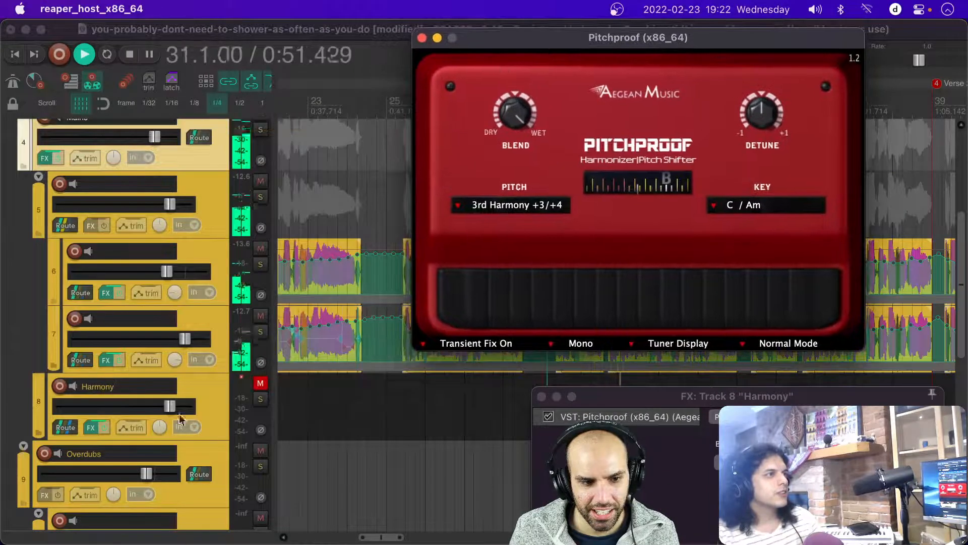
click(260, 383)
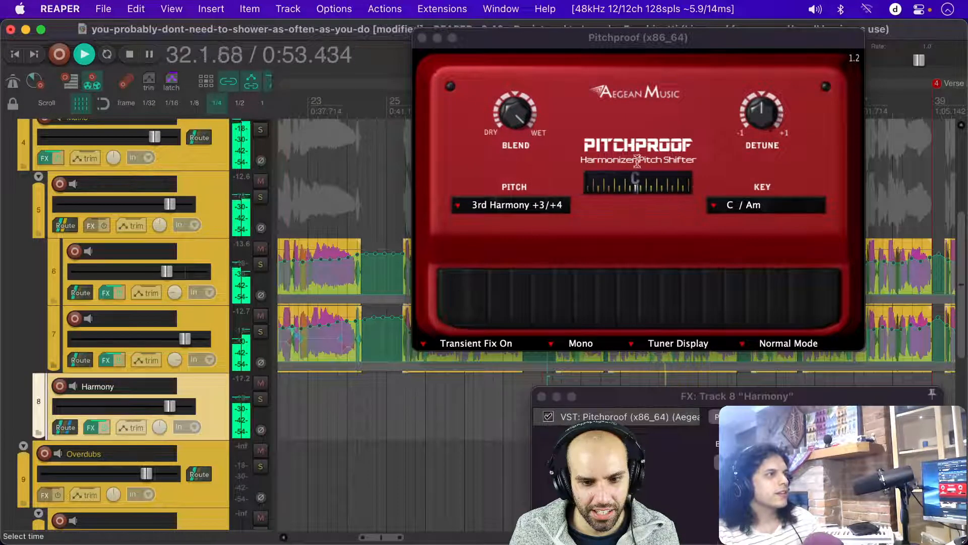
drag(568, 37, 716, 323)
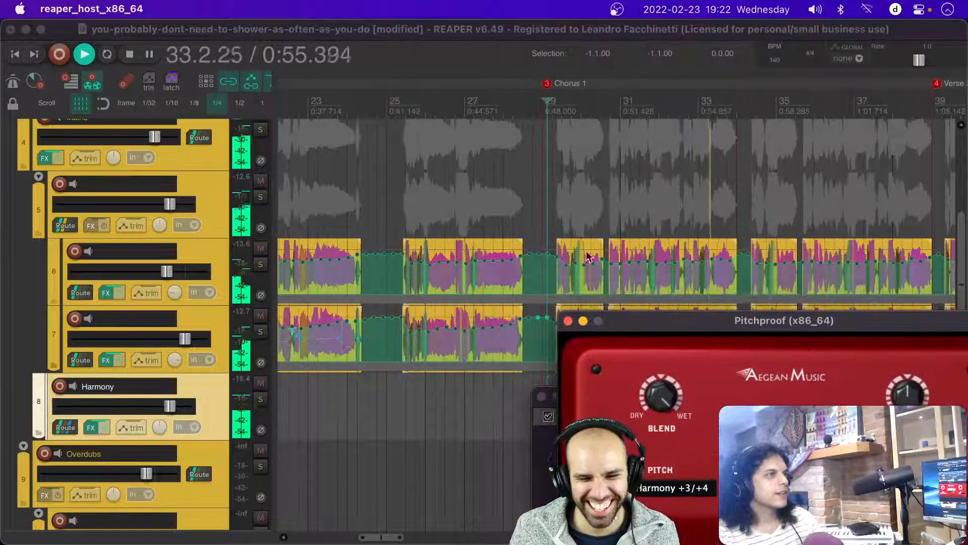
Step: Replay Chorus 1 from its start to hear the harmony with the lead vocals, and stop playback
click(552, 217)
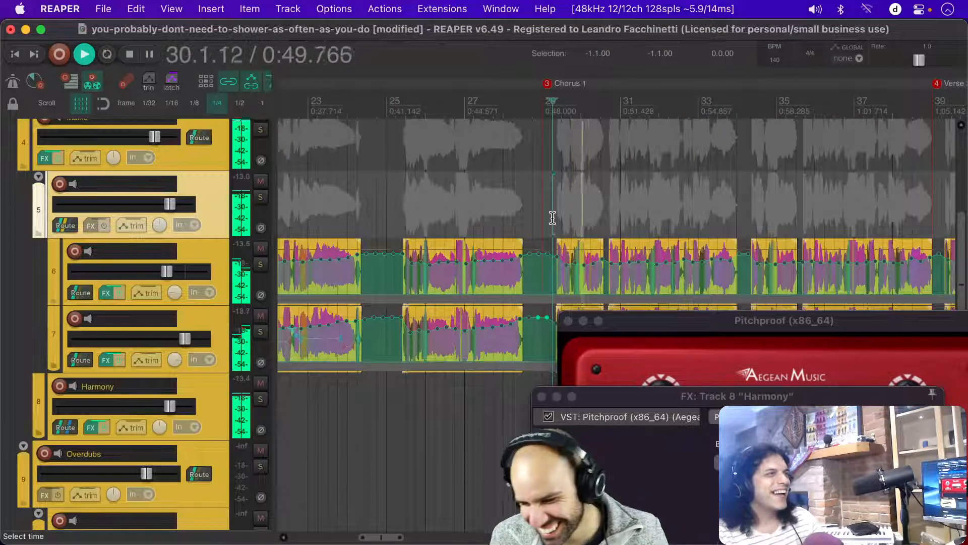
drag(776, 325, 305, 120)
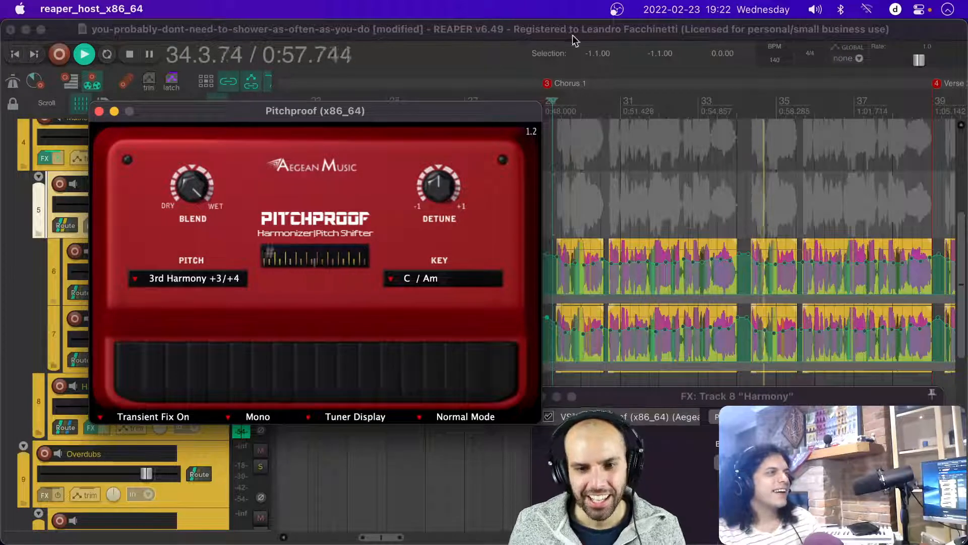
click(557, 30)
key(space)
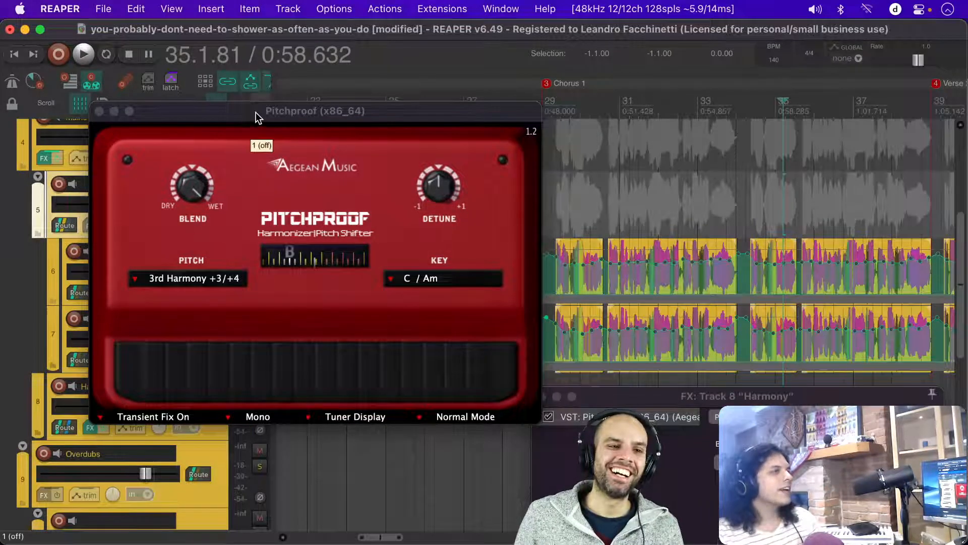
Step: Look through Pitchproof's list of pitch intervals and reposition the plug-in window
drag(256, 112, 219, 113)
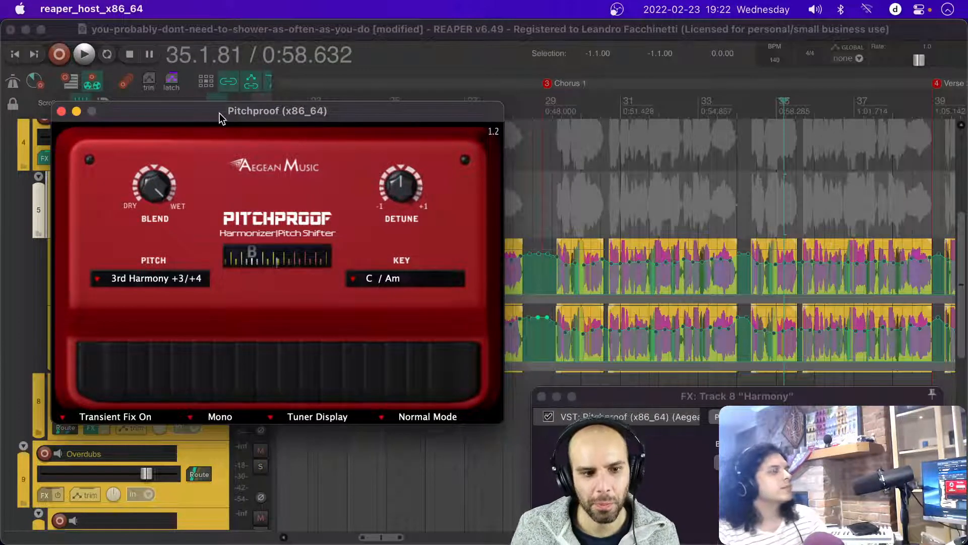
click(147, 283)
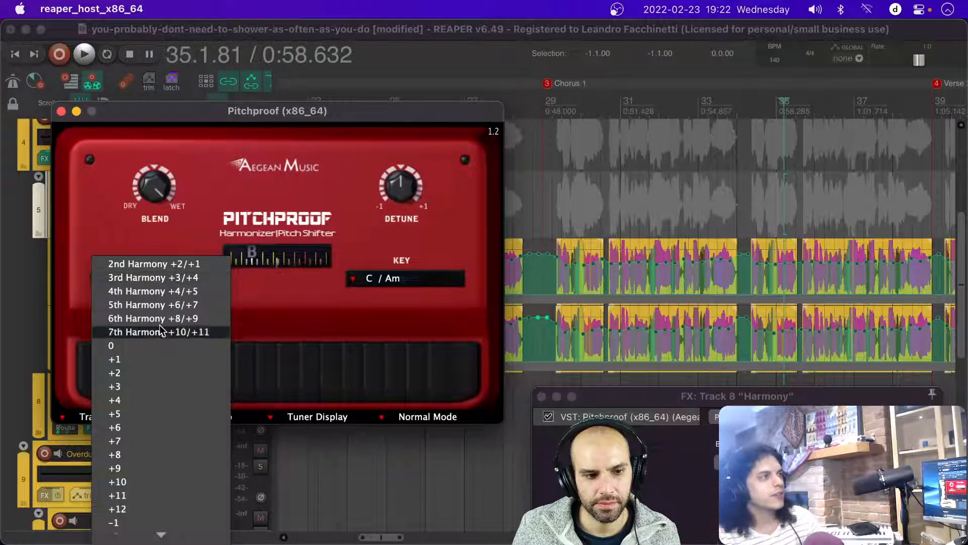
click(343, 364)
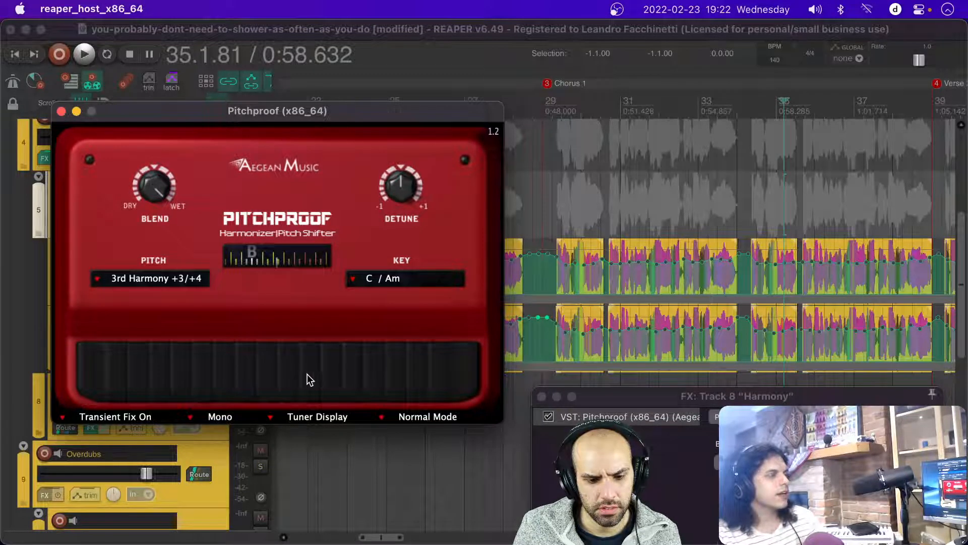
drag(229, 110, 323, 124)
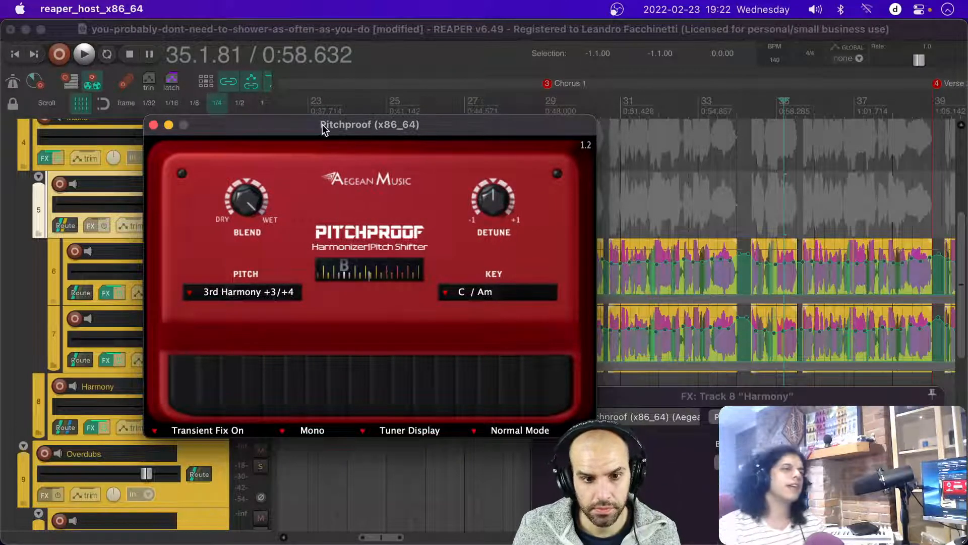
drag(322, 124, 244, 77)
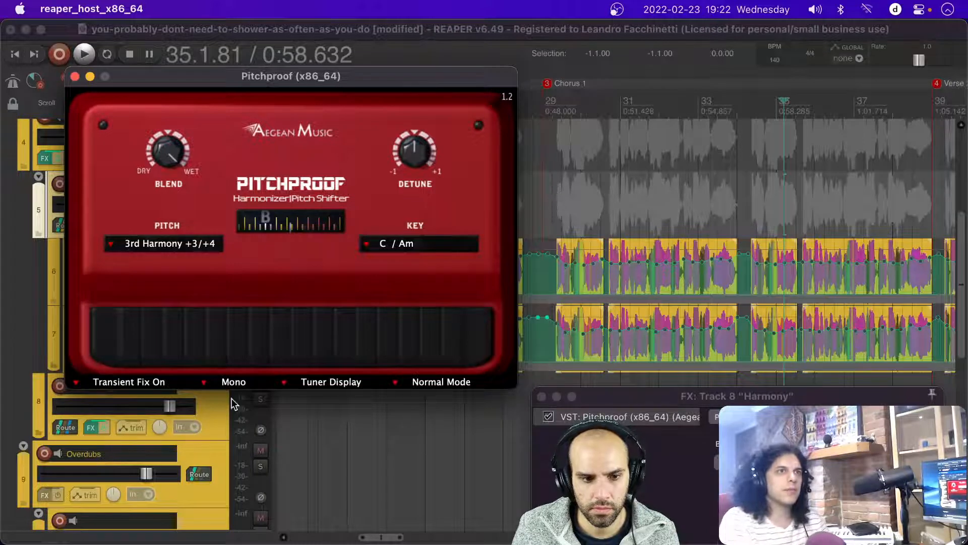
Step: Look through Pitchproof's operating mode, tuner display and channel options
click(432, 382)
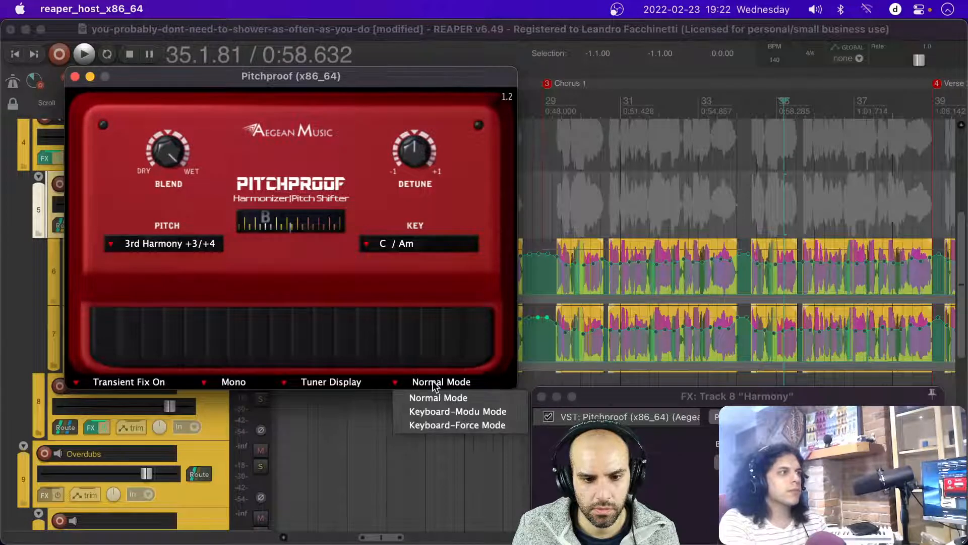
click(357, 384)
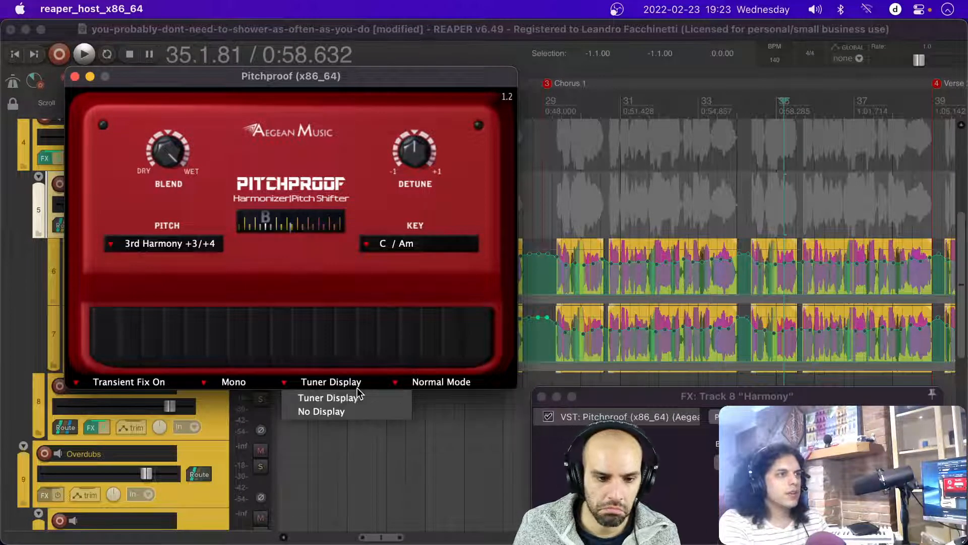
click(289, 381)
click(255, 381)
click(255, 382)
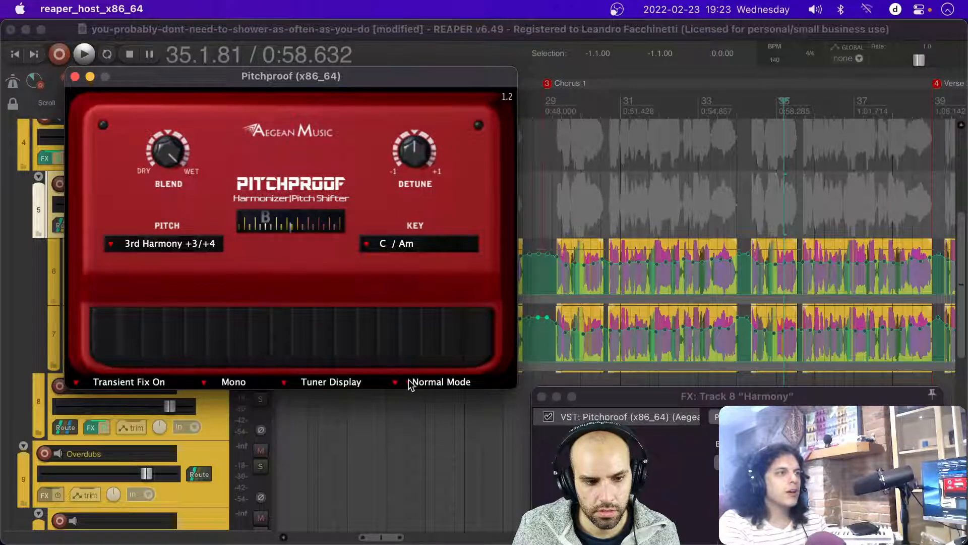
click(436, 382)
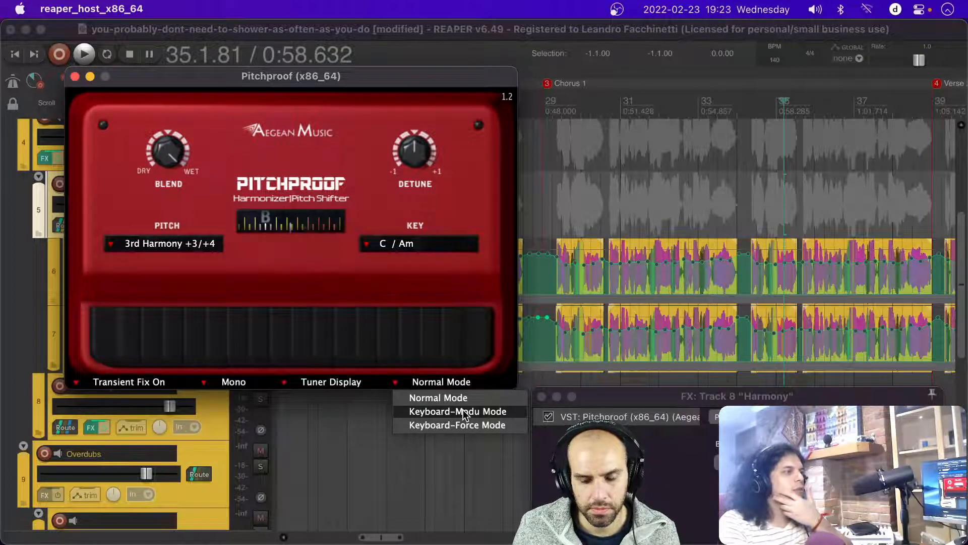
Step: Examine Pitchproof's full range of pitch shifts and its transient fix, channel, tuner display and key choices
click(153, 245)
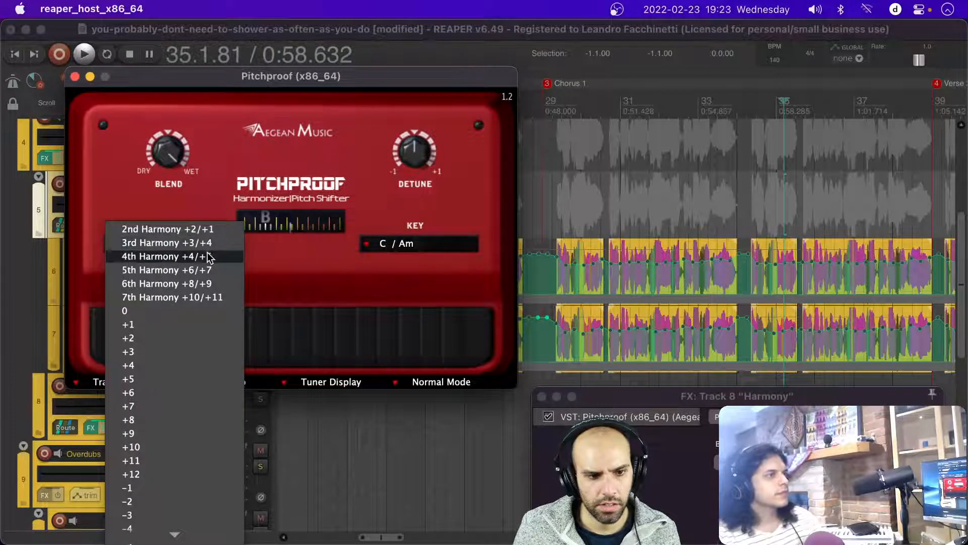
mouse_move(200, 534)
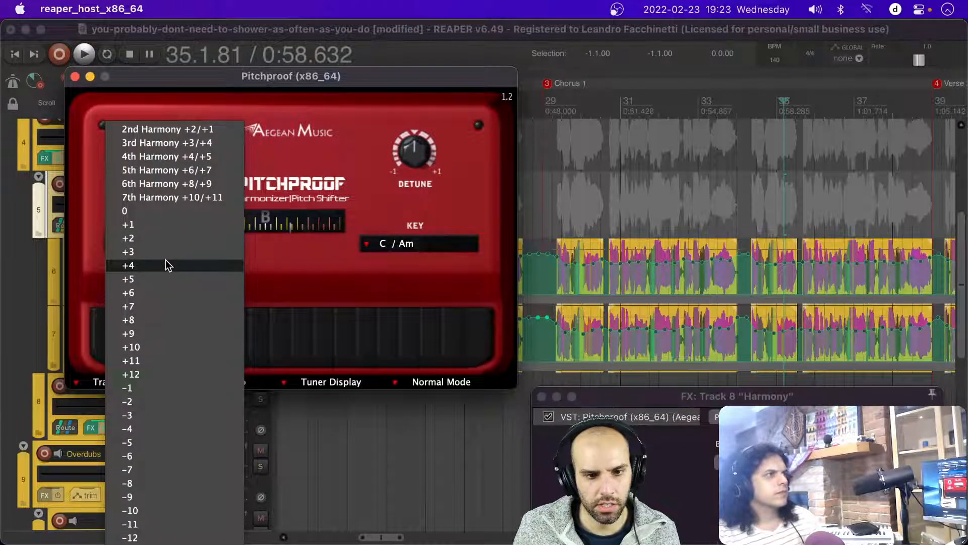
click(327, 222)
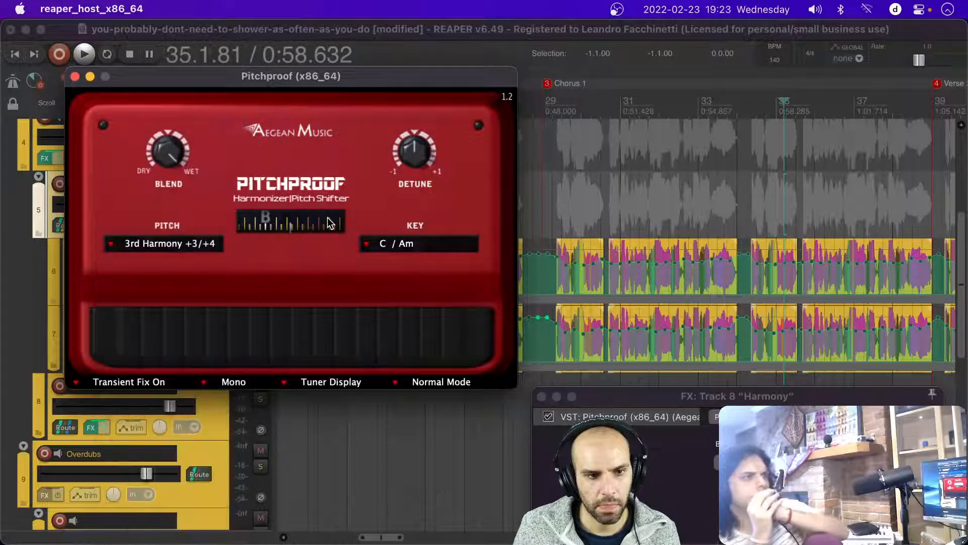
click(101, 379)
click(241, 300)
click(233, 375)
click(257, 341)
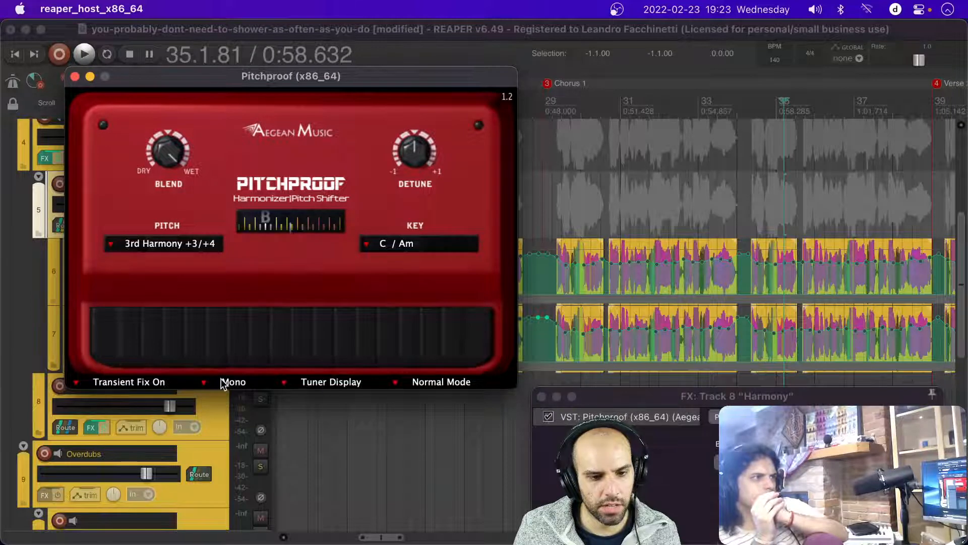
click(321, 382)
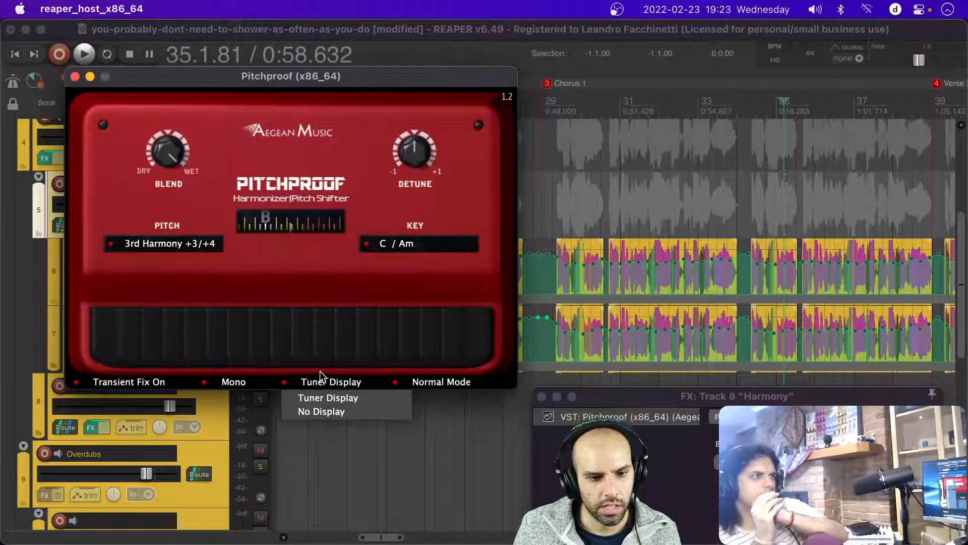
click(320, 374)
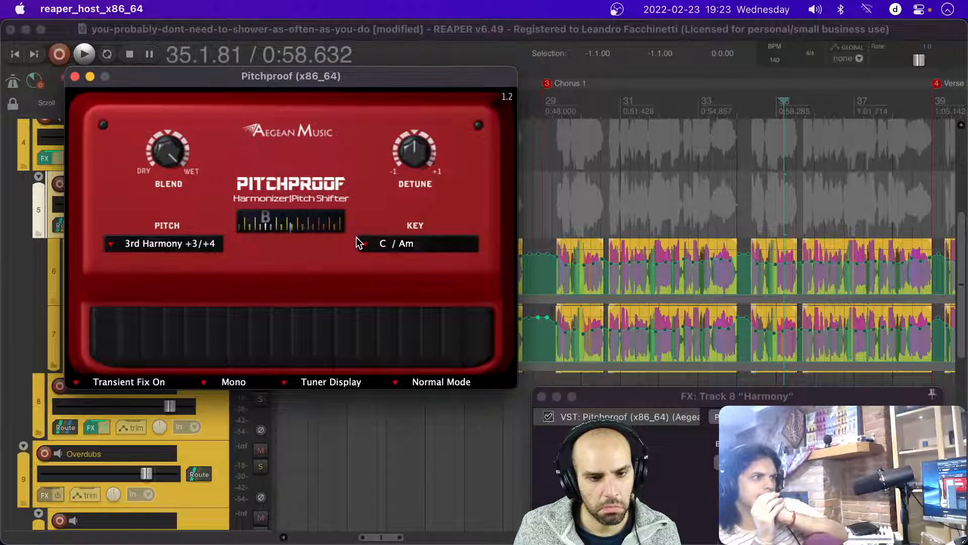
click(388, 245)
click(321, 252)
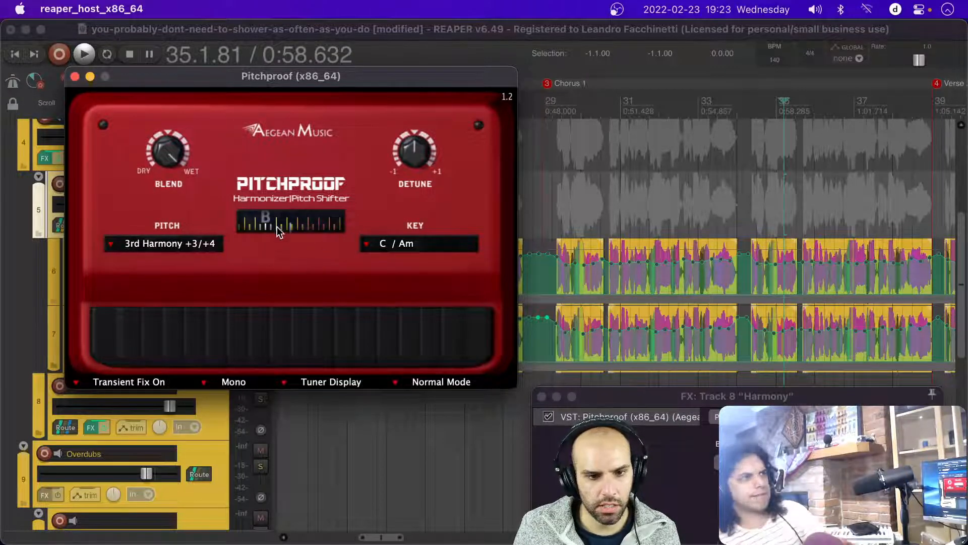
Step: Set Pitchproof's pitch to 5th Harmony +6/+7 and place the edit cursor at the start of Chorus 1
drag(283, 76, 218, 86)
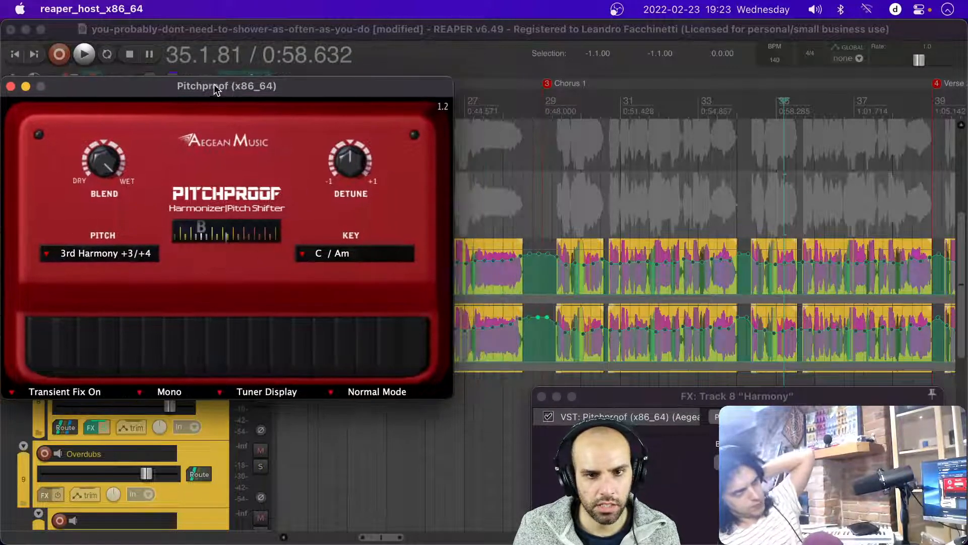
click(544, 153)
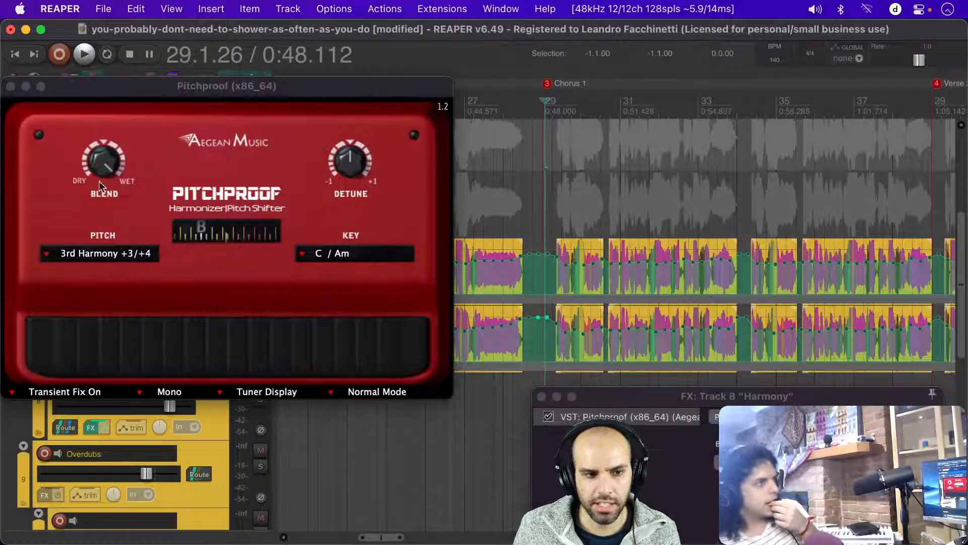
click(92, 252)
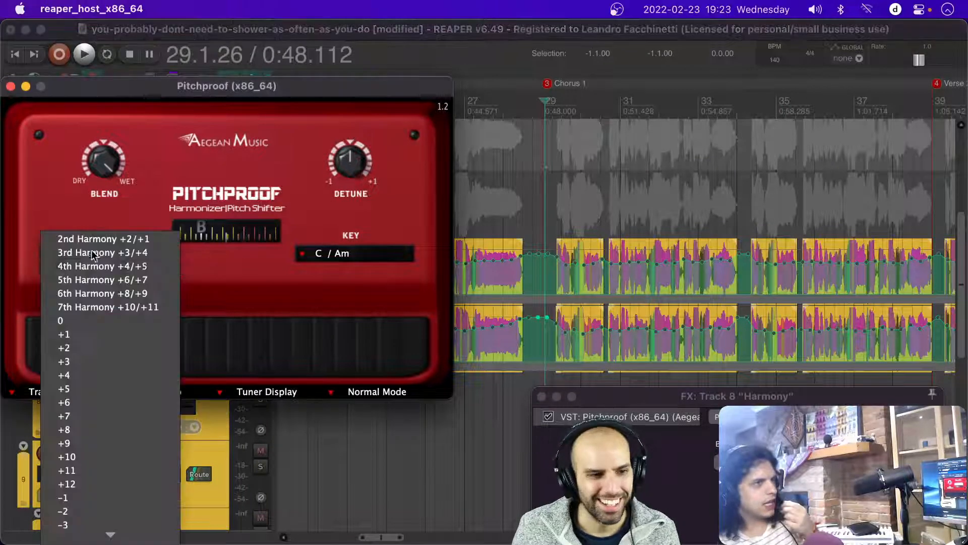
click(92, 280)
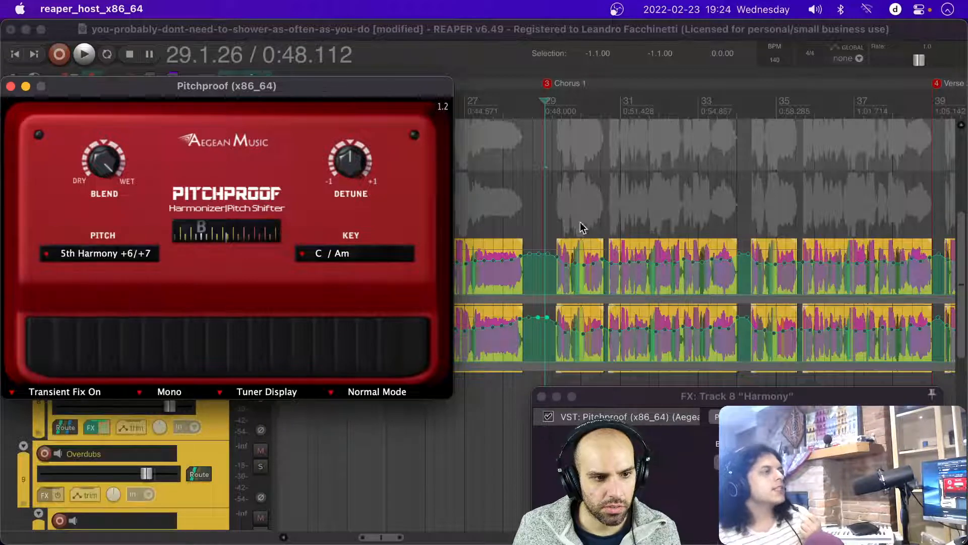
click(551, 213)
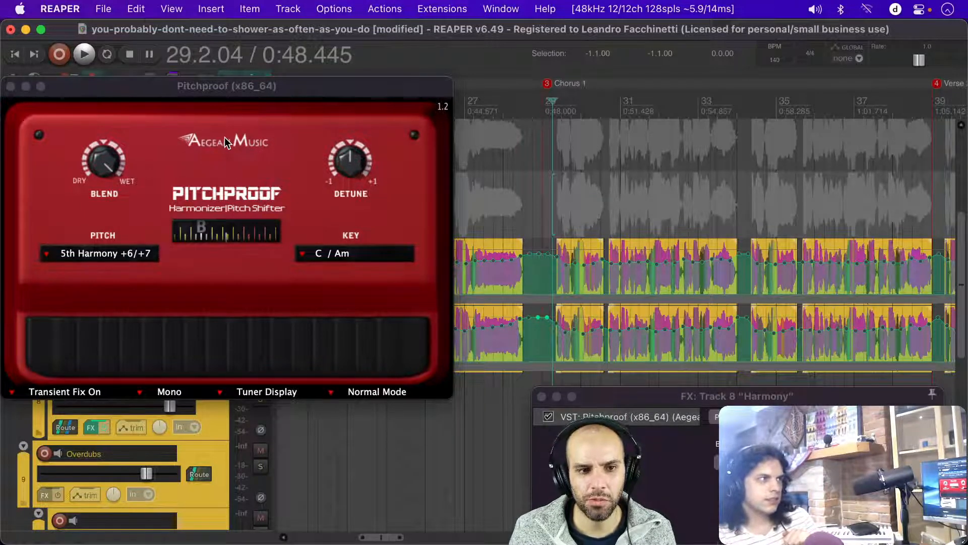
Step: Rearrange the Pitchproof and Harmony FX windows to uncover the Harmony track, resetting the edit cursor to the start of Chorus 1
drag(326, 95, 316, 63)
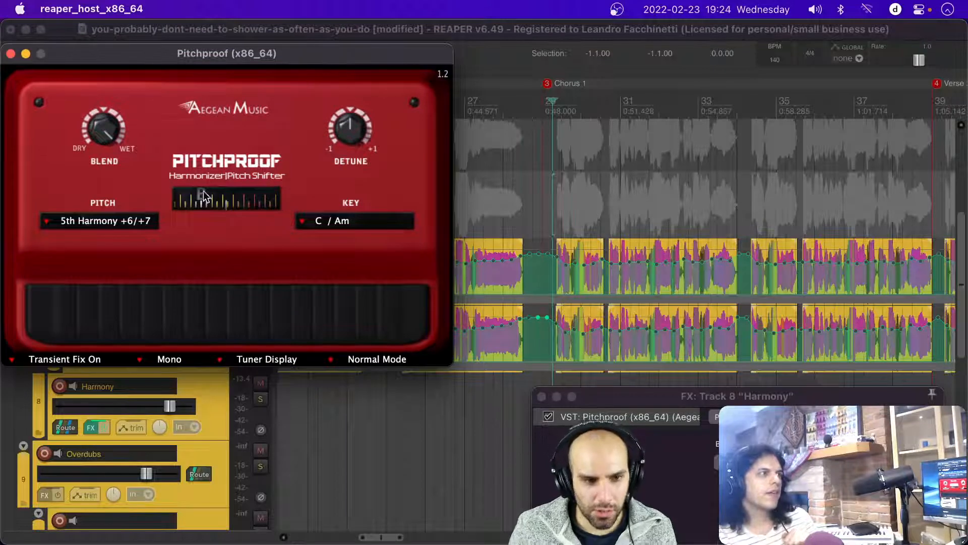
click(550, 203)
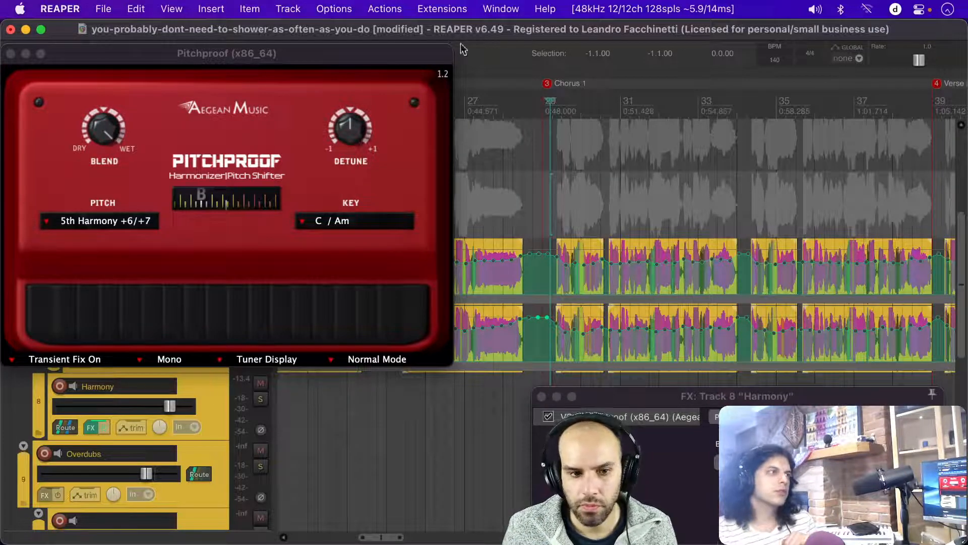
drag(654, 393, 698, 410)
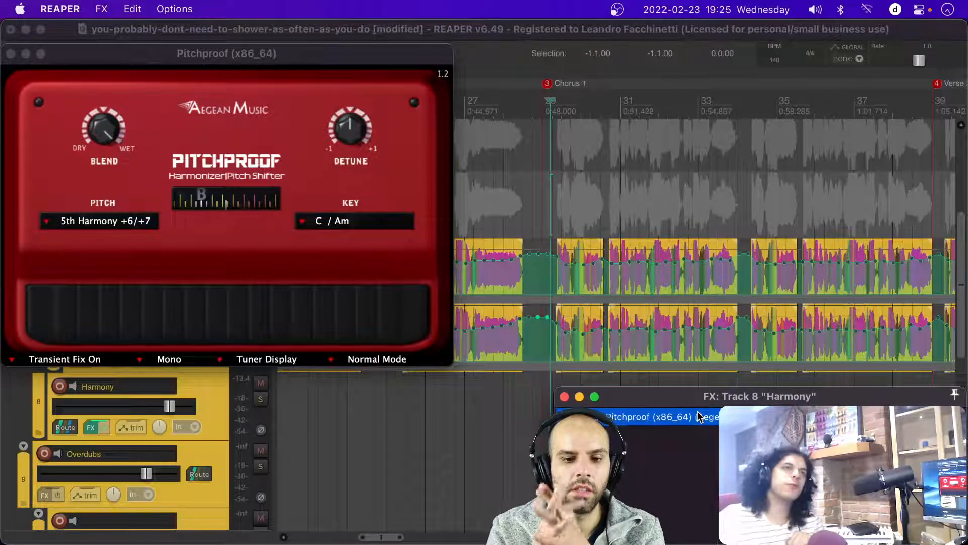
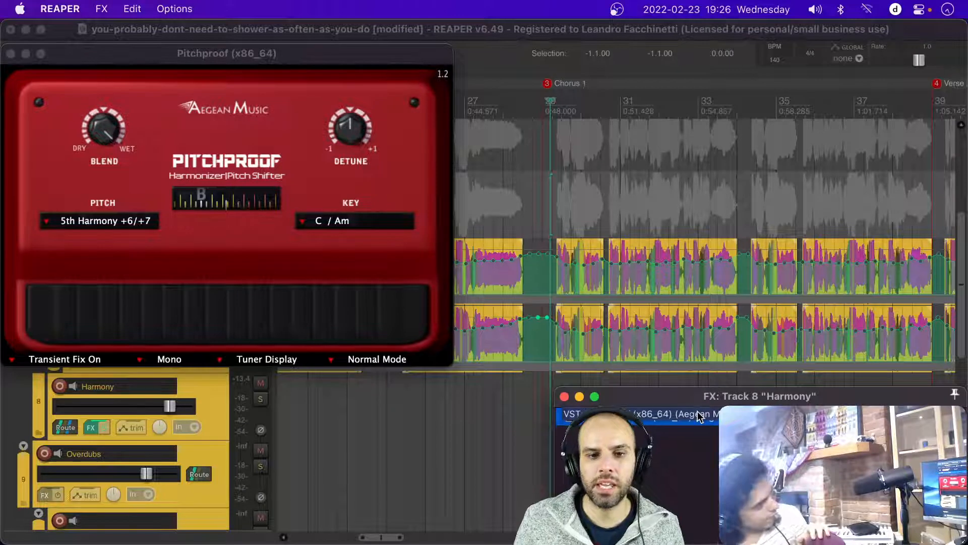
drag(708, 401, 220, 195)
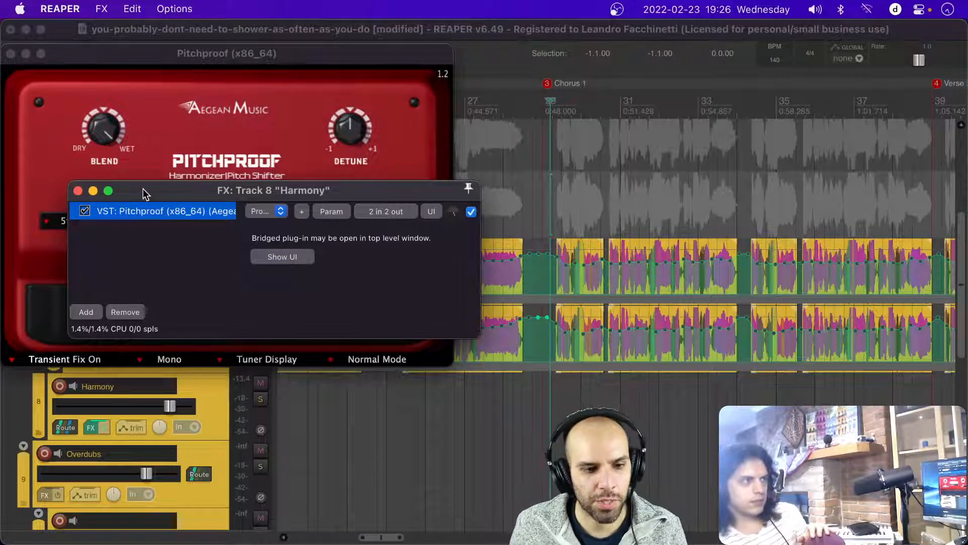
drag(145, 194, 254, 208)
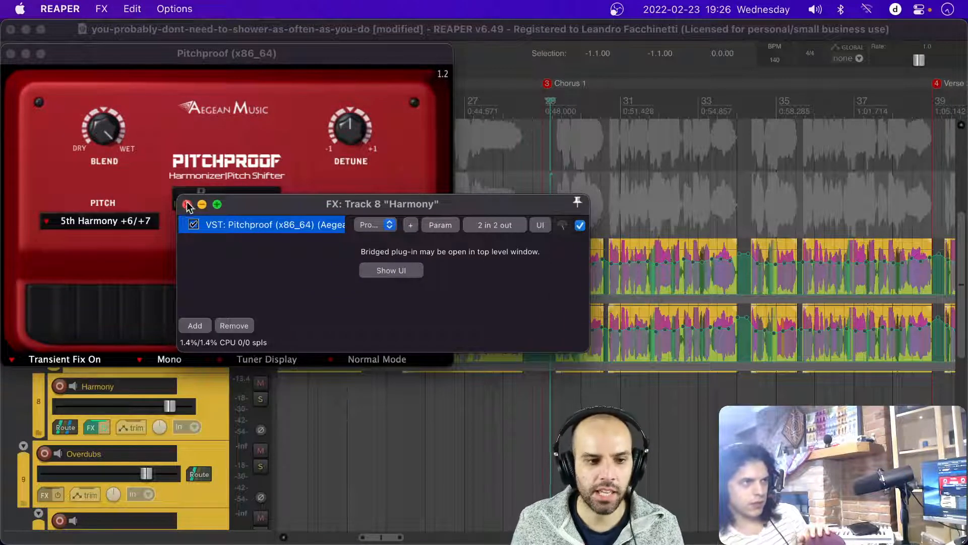
click(214, 56)
drag(211, 53, 205, 25)
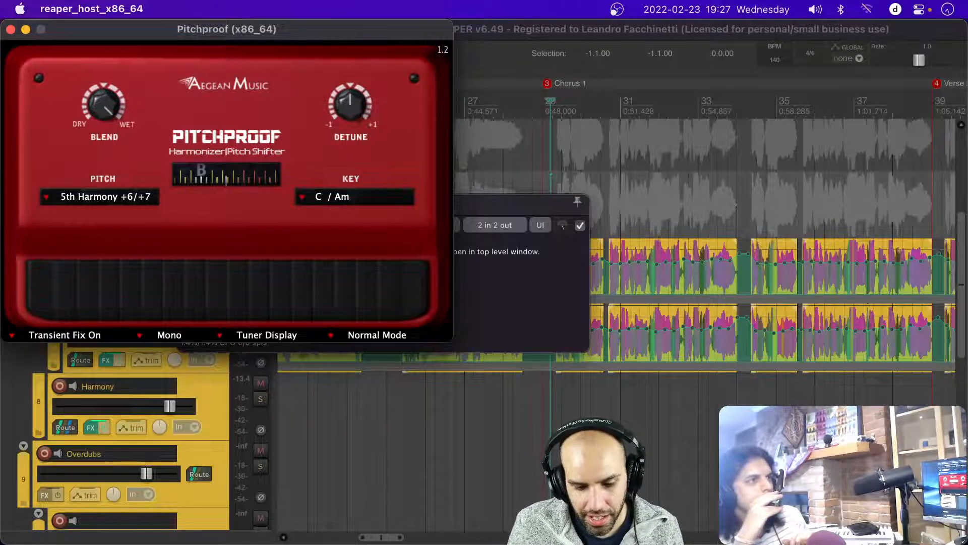
Step: Switch to Chrome to read the YouTube live chat, and return to REAPER
key(super+Tab)
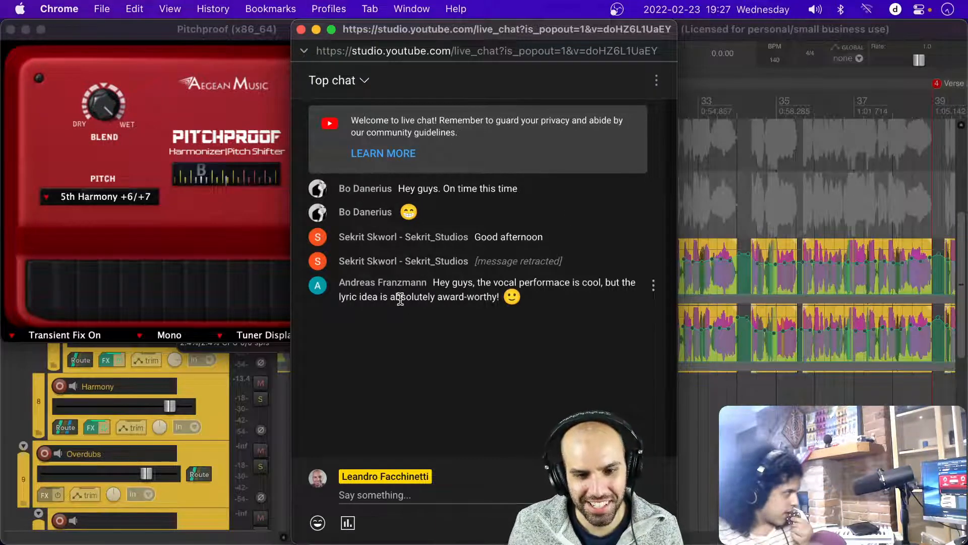
mouse_move(401, 298)
key(super+Tab)
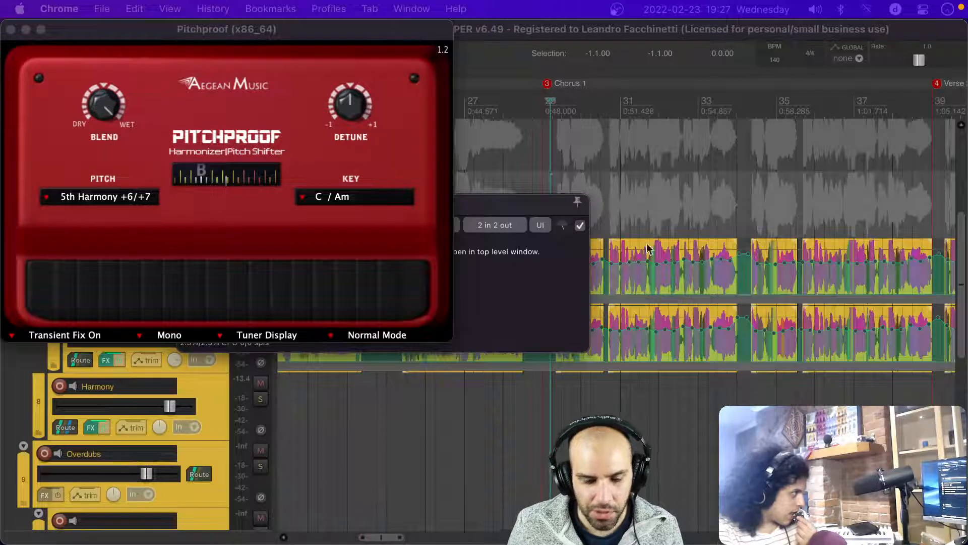
Step: Place the Harmony FX window below Pitchproof, play Chorus 1 with the 5th harmony, and return the edit cursor to its start
drag(518, 208, 340, 339)
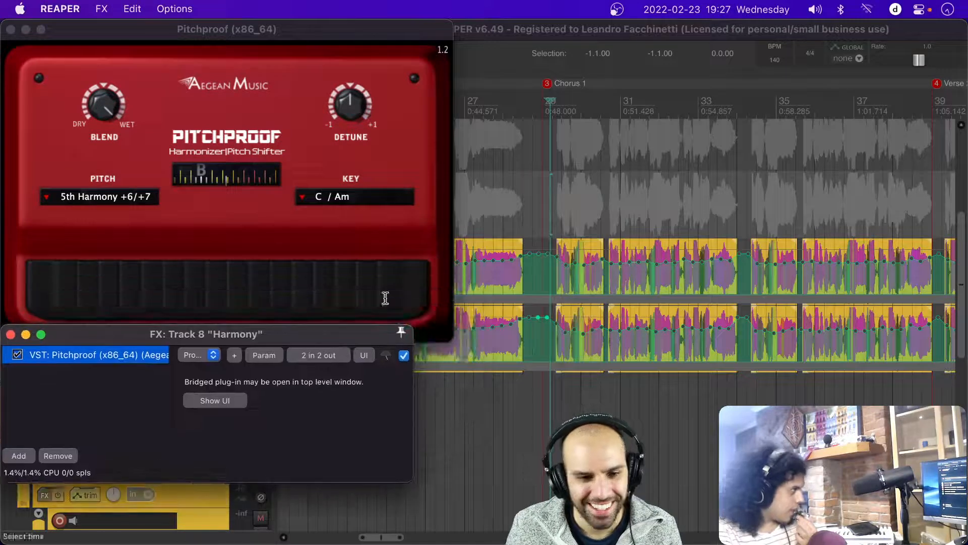
click(546, 209)
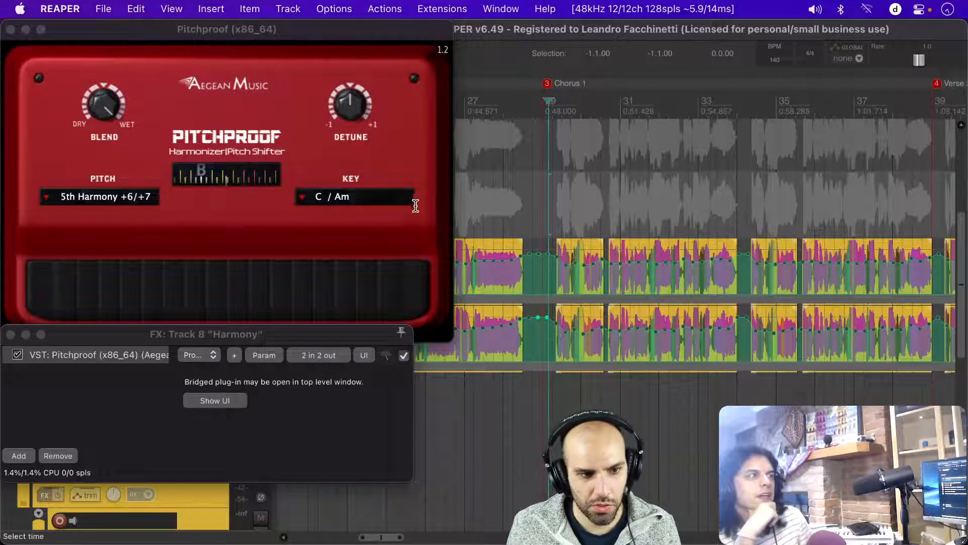
click(547, 196)
key(space)
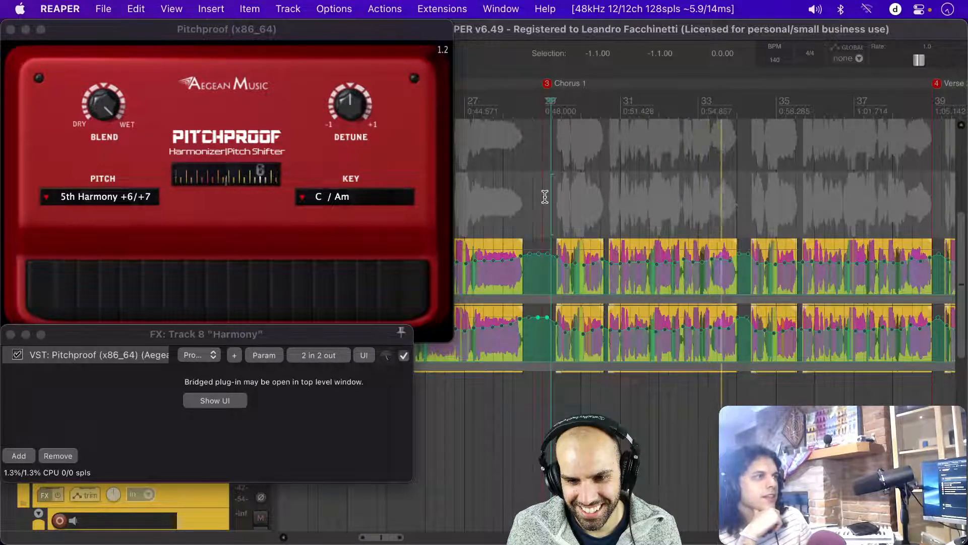
key(space)
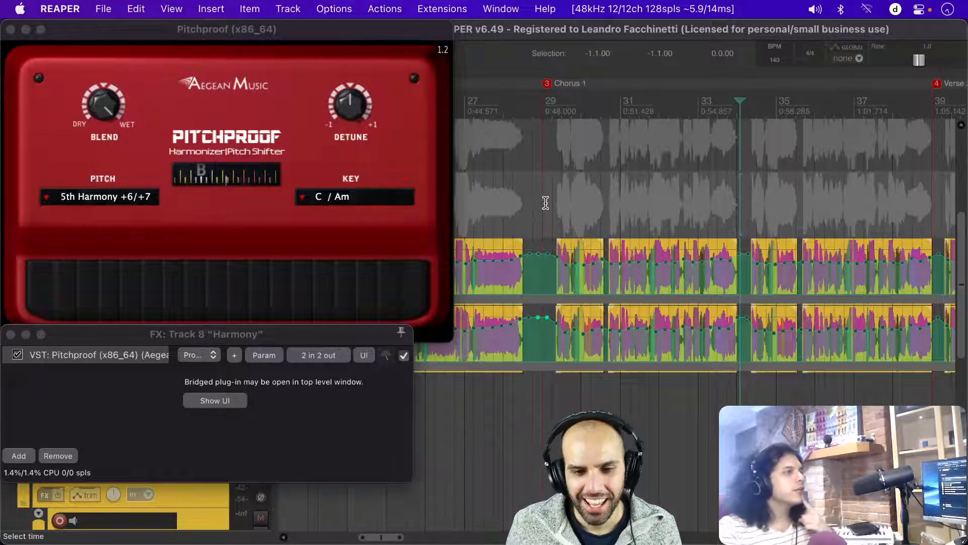
click(548, 202)
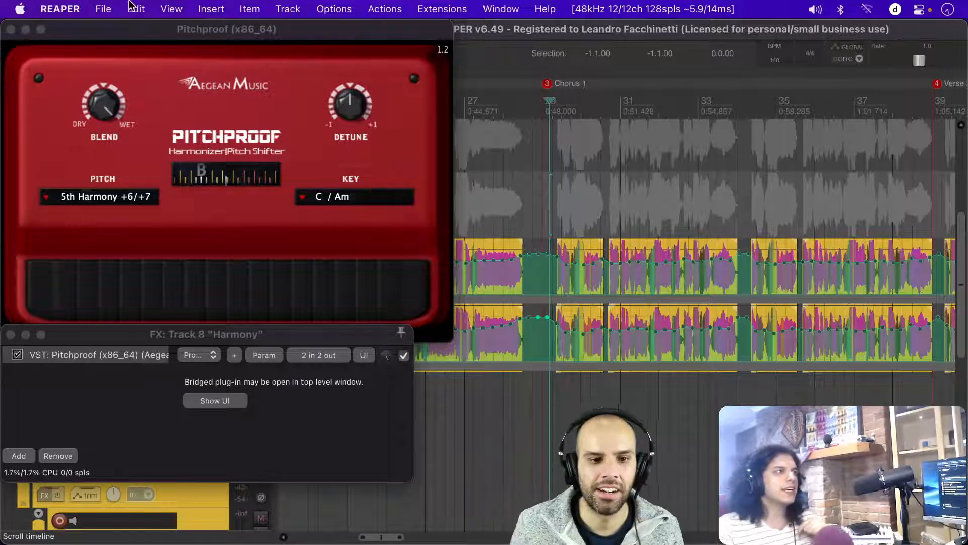
Step: Replace track 5's send to the Harmony track with a send from track 6, moving the plug-in windows off the track controls
drag(119, 29, 603, 58)
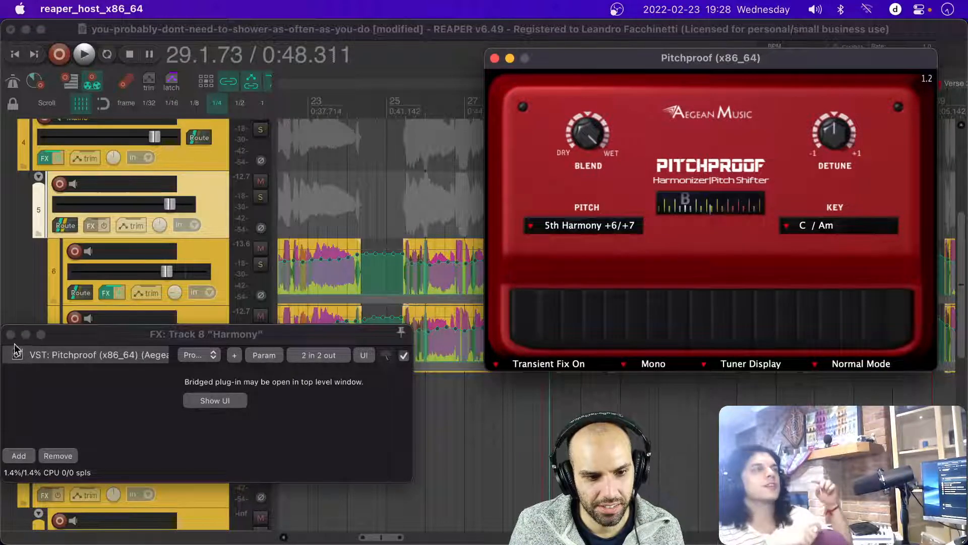
drag(65, 339, 402, 353)
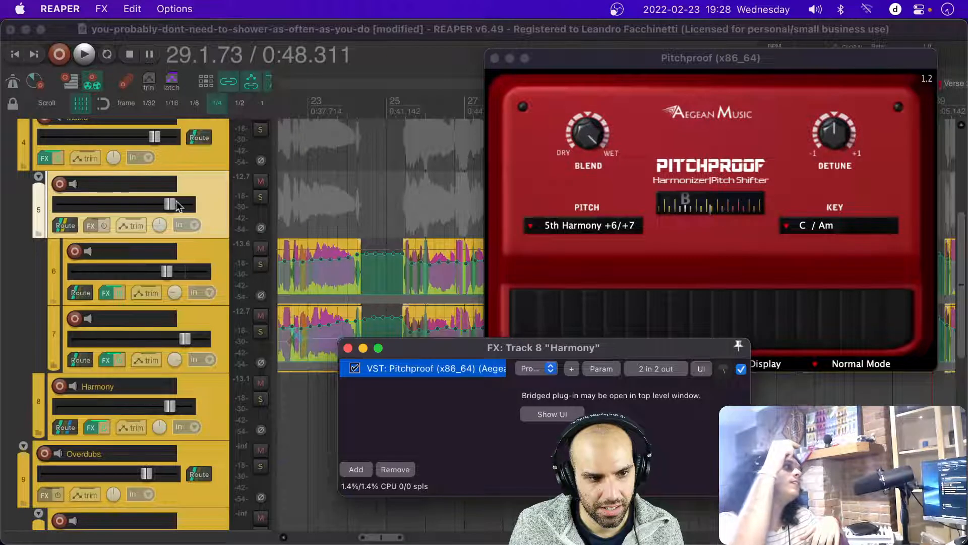
click(66, 224)
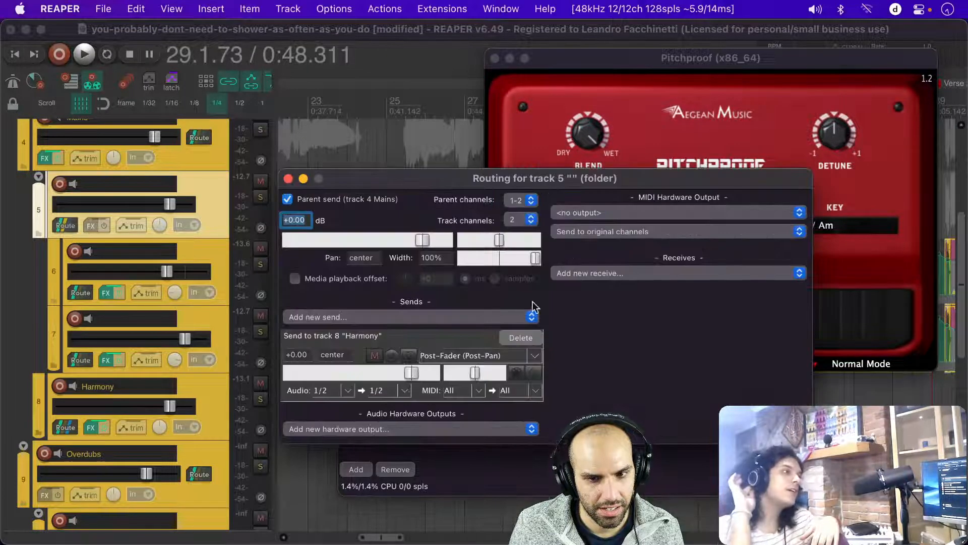
click(521, 338)
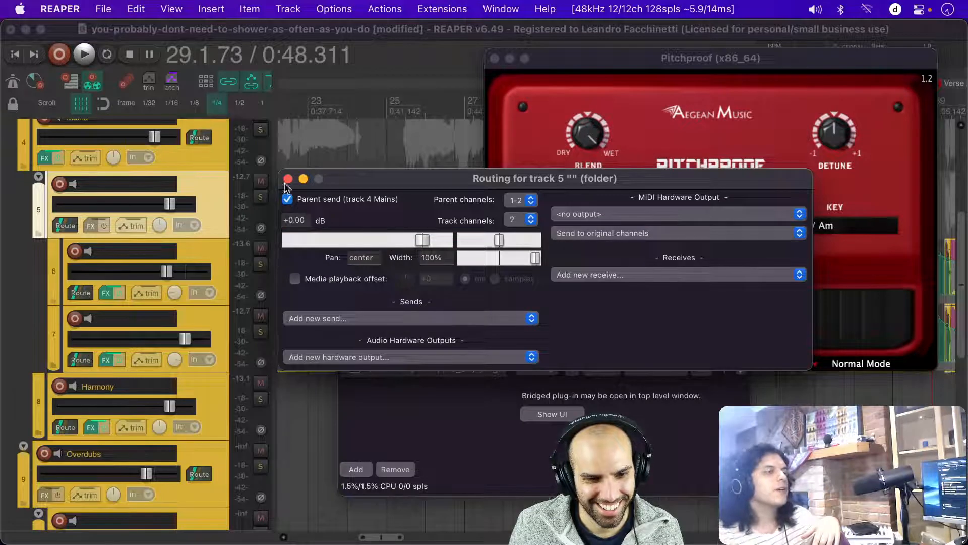
click(288, 178)
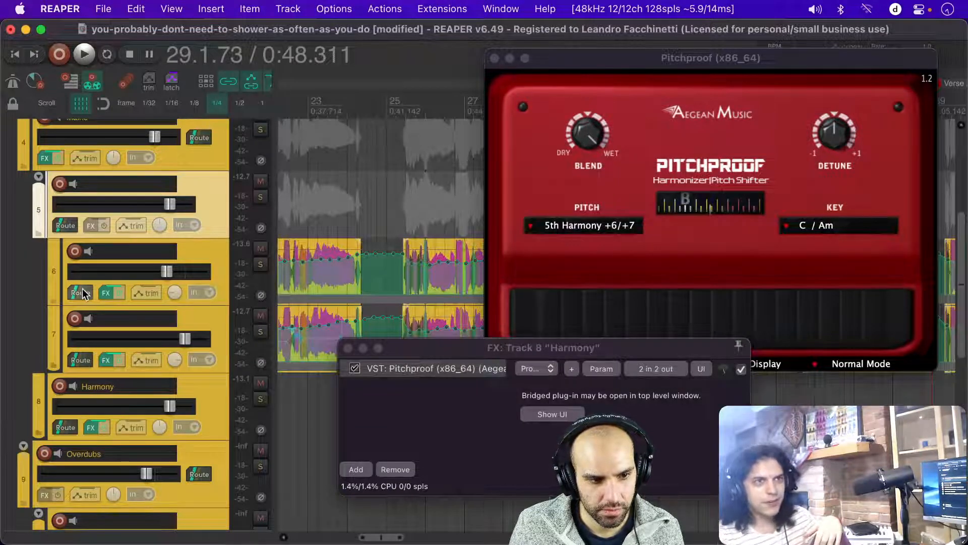
drag(83, 294, 207, 408)
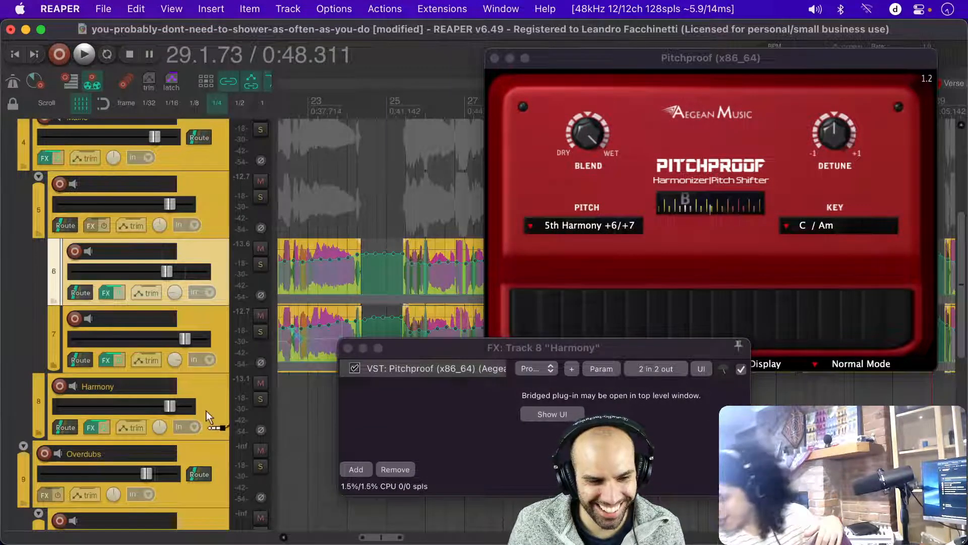
click(216, 323)
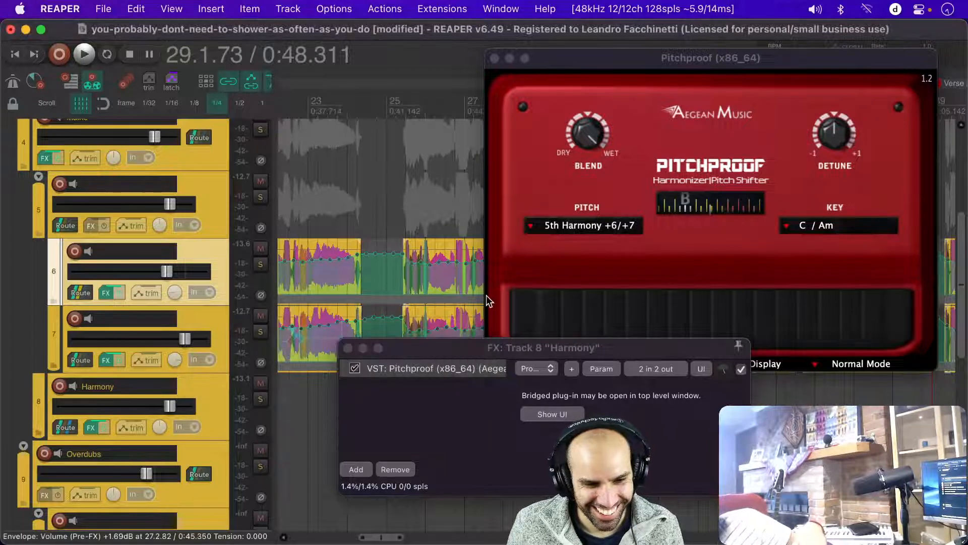
Step: Move the Harmony FX and Pitchproof windows clear of Chorus 1 and place the edit cursor at its start
drag(466, 354, 127, 398)
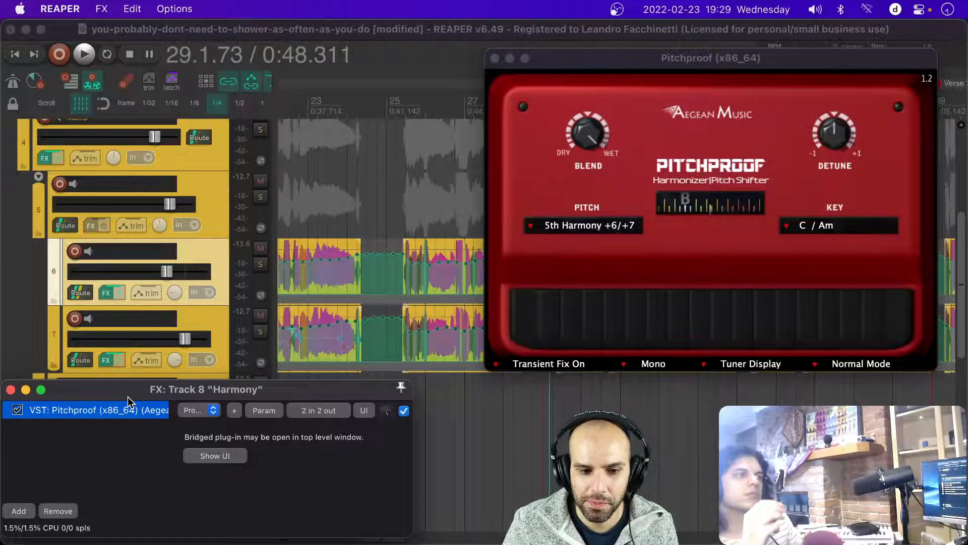
drag(645, 56, 149, 119)
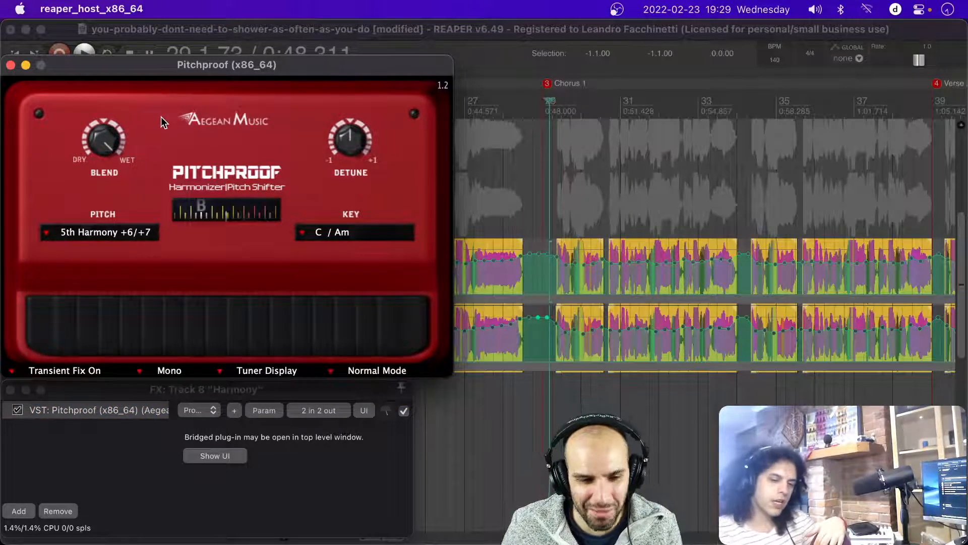
click(548, 149)
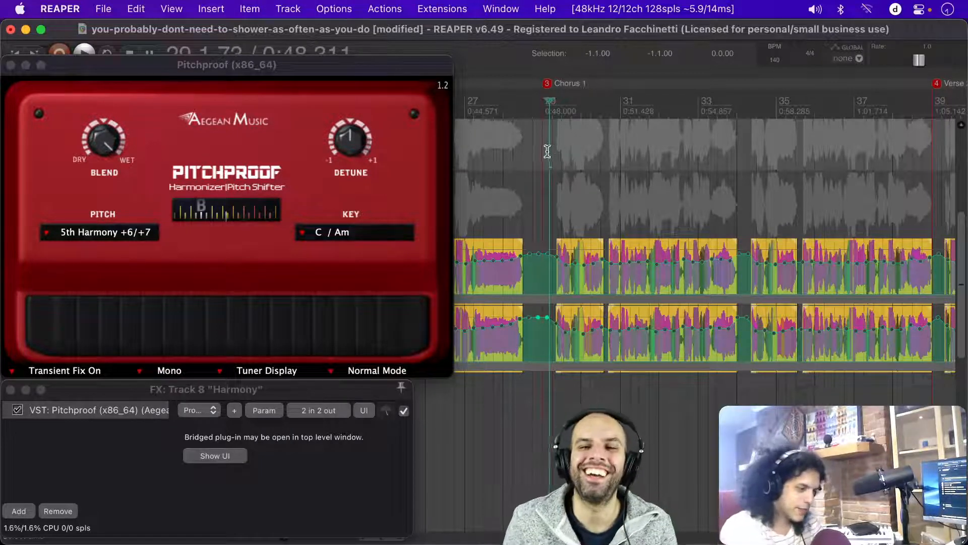
click(548, 166)
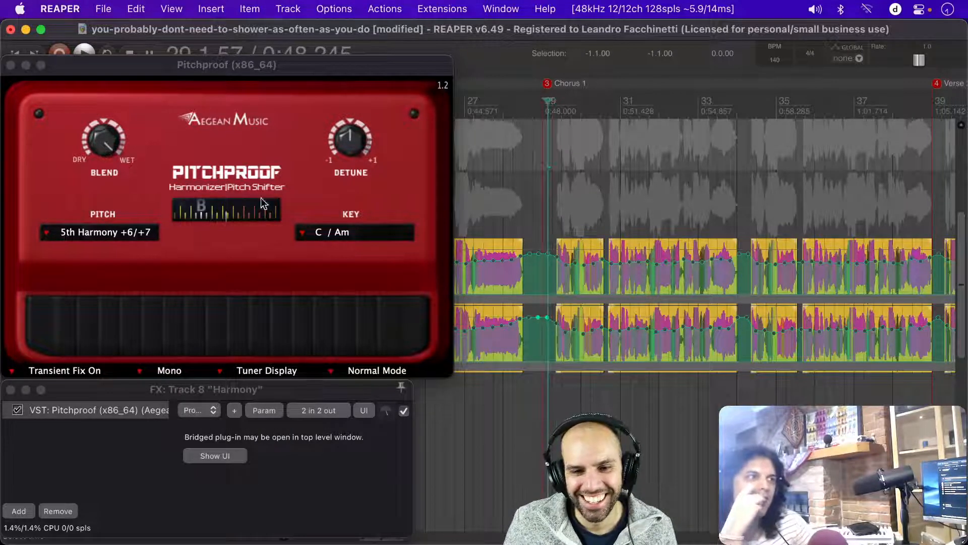
Step: Play Chorus 1 from its start to hear the harmony fed by track 6, stop playback, and move Pitchproof clear of the Harmony track
drag(168, 66, 520, 78)
drag(113, 388, 602, 366)
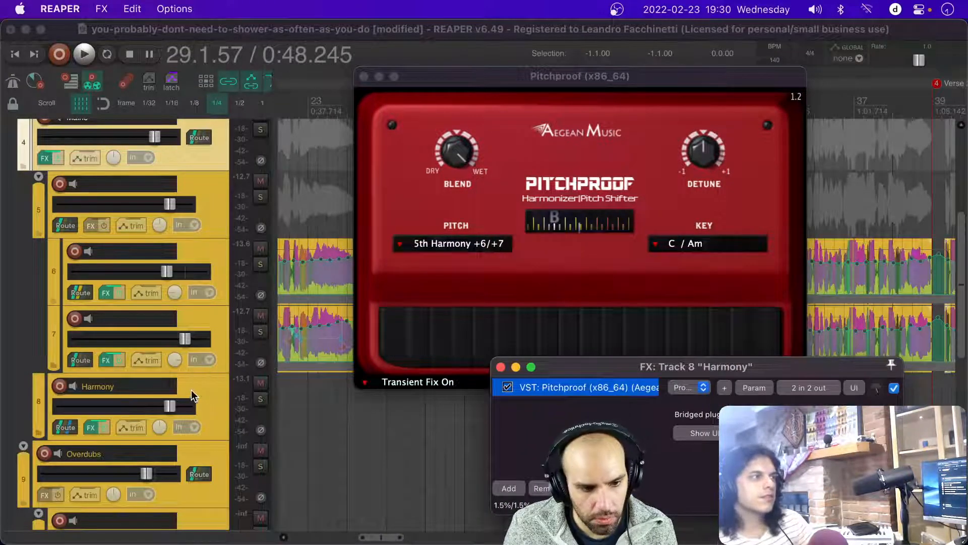
drag(607, 80, 298, 117)
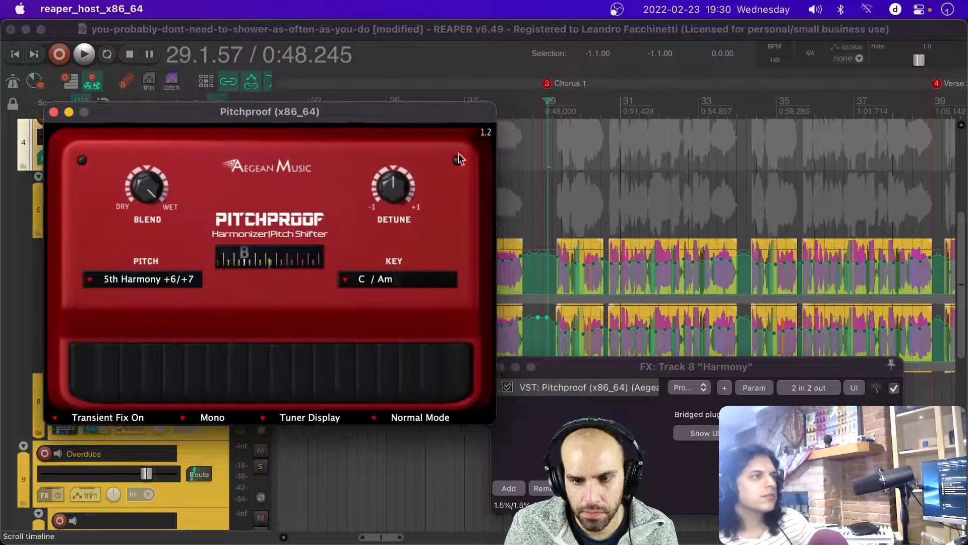
click(550, 204)
key(space)
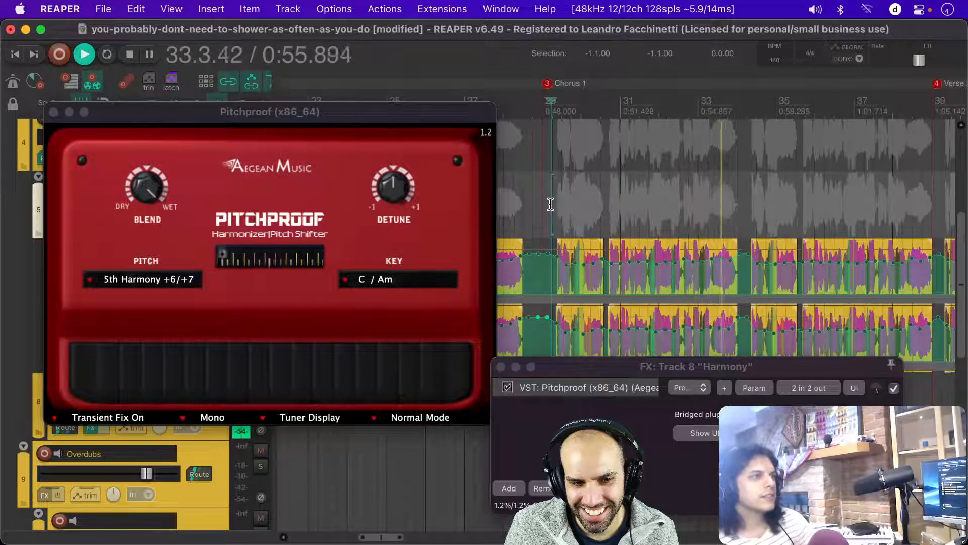
key(space)
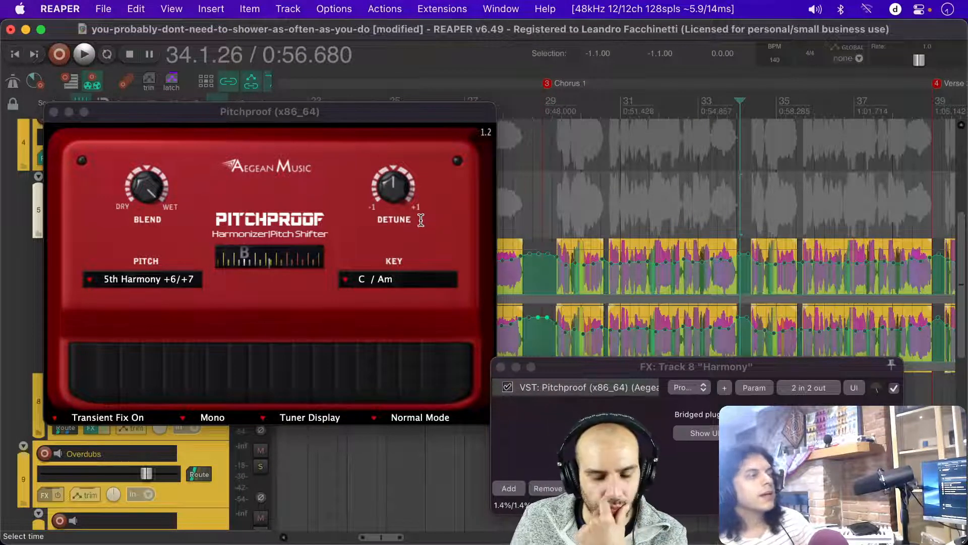
drag(279, 115, 206, 23)
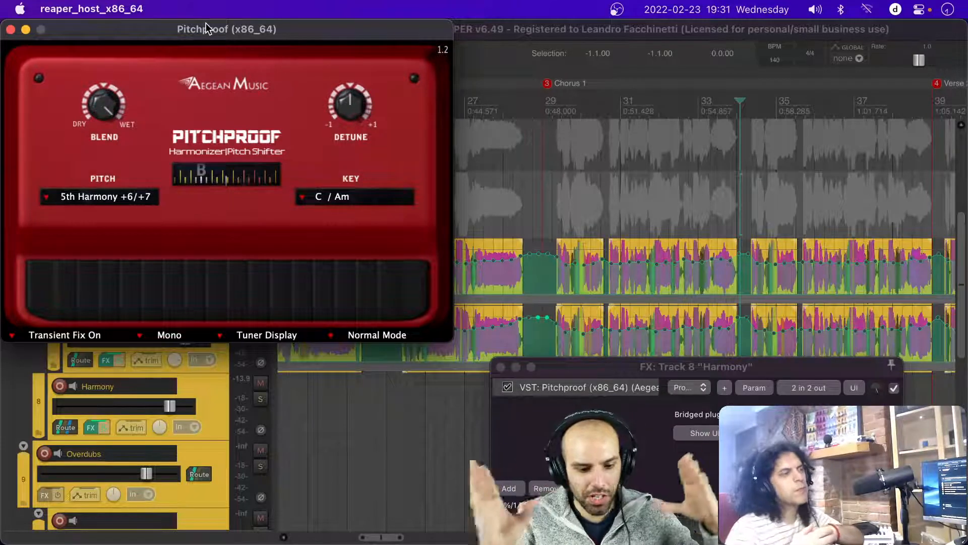
Step: Move Pitchproof off the track controls and back clear of Chorus 1, and place the edit cursor at the chorus start
drag(102, 31, 414, 45)
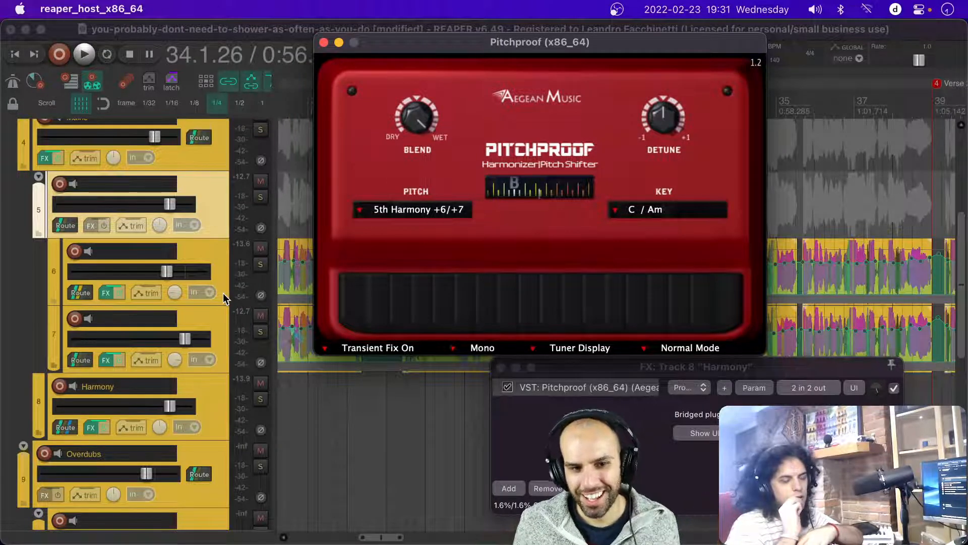
drag(492, 42, 463, 74)
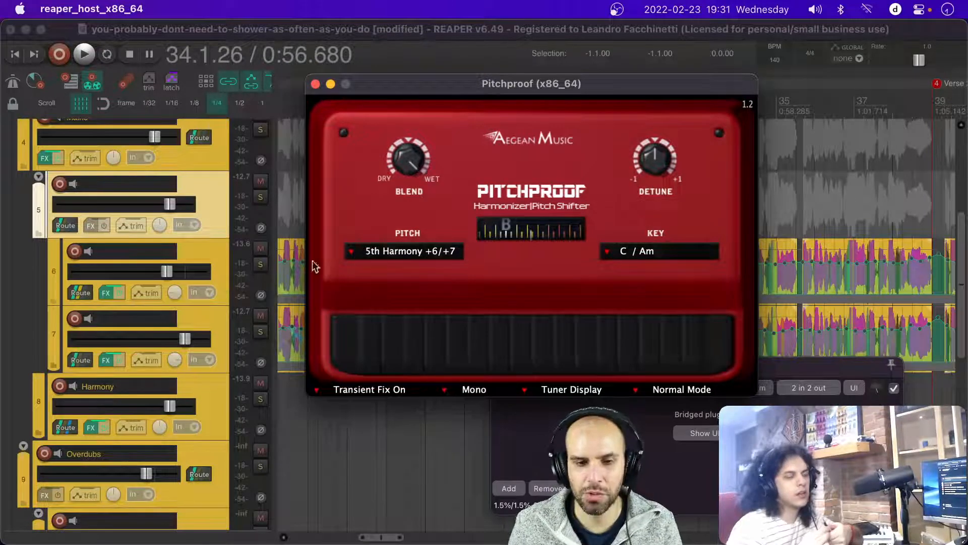
drag(429, 92, 130, 31)
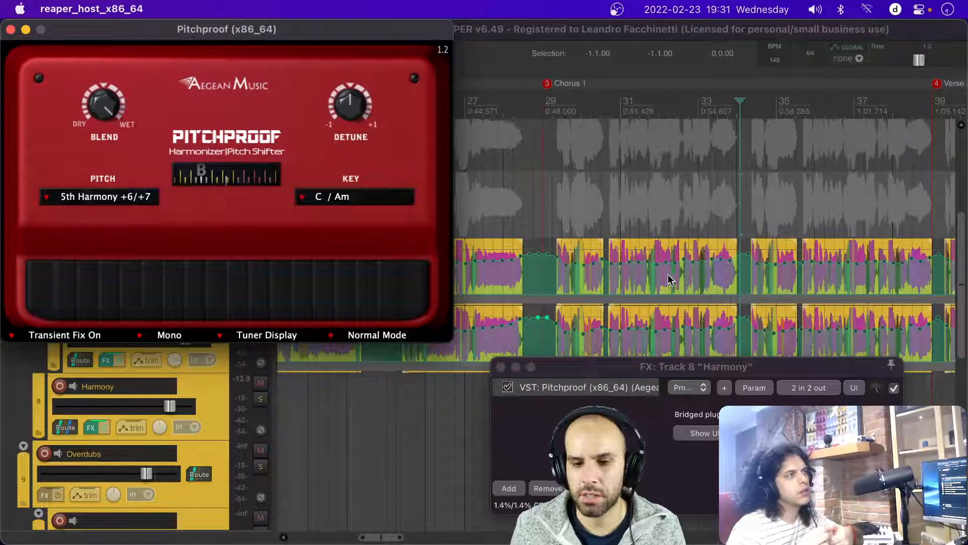
click(553, 174)
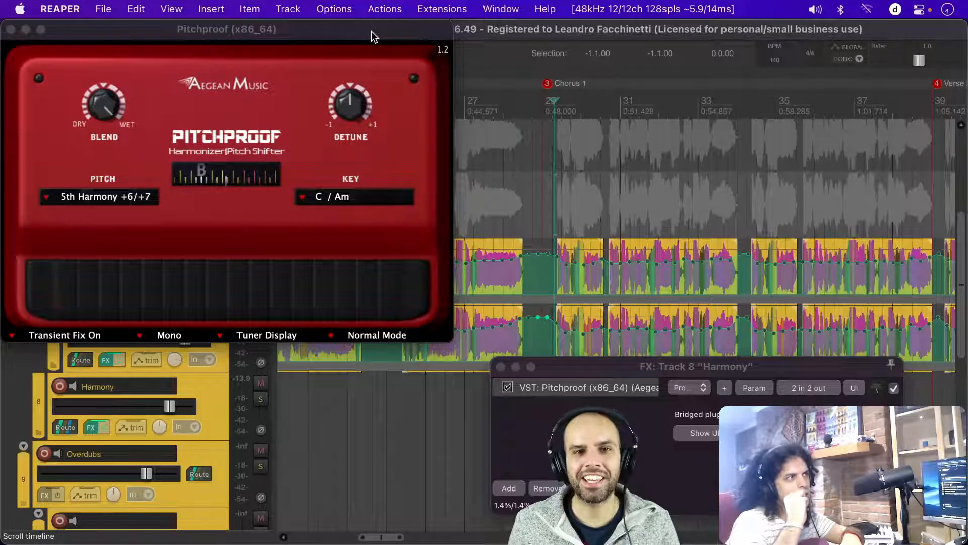
Step: Set Pitchproof's pitch to 3rd Harmony +3/+4 and play Chorus 1 from its start to hear it
click(106, 202)
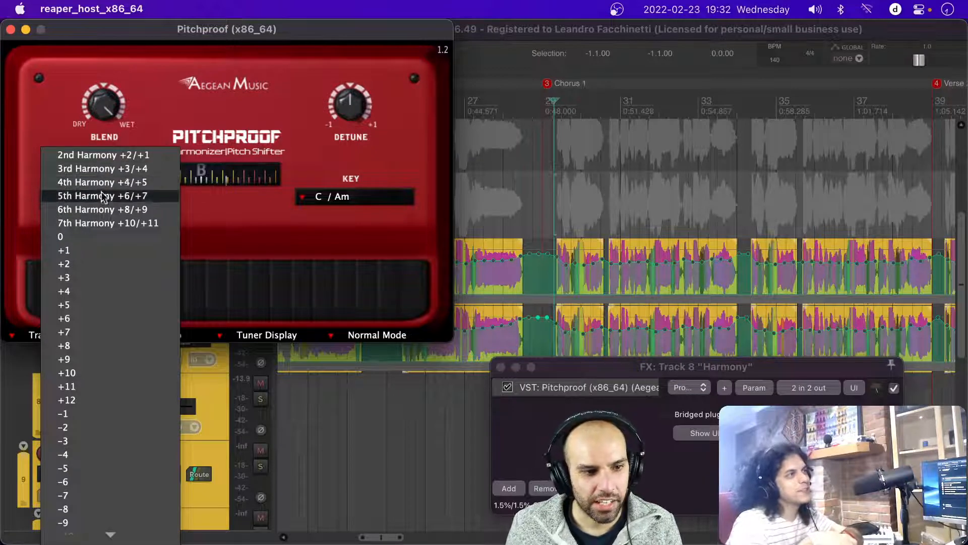
click(103, 168)
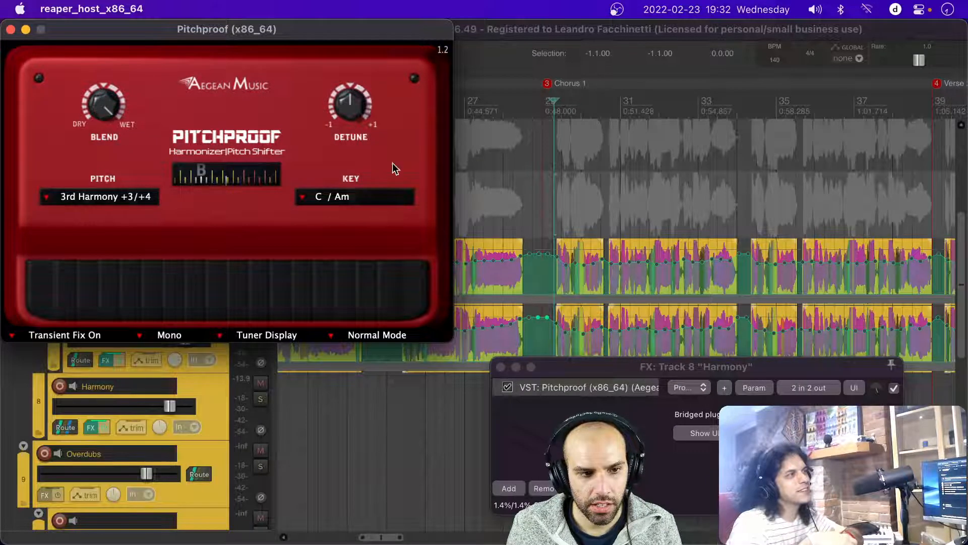
click(552, 200)
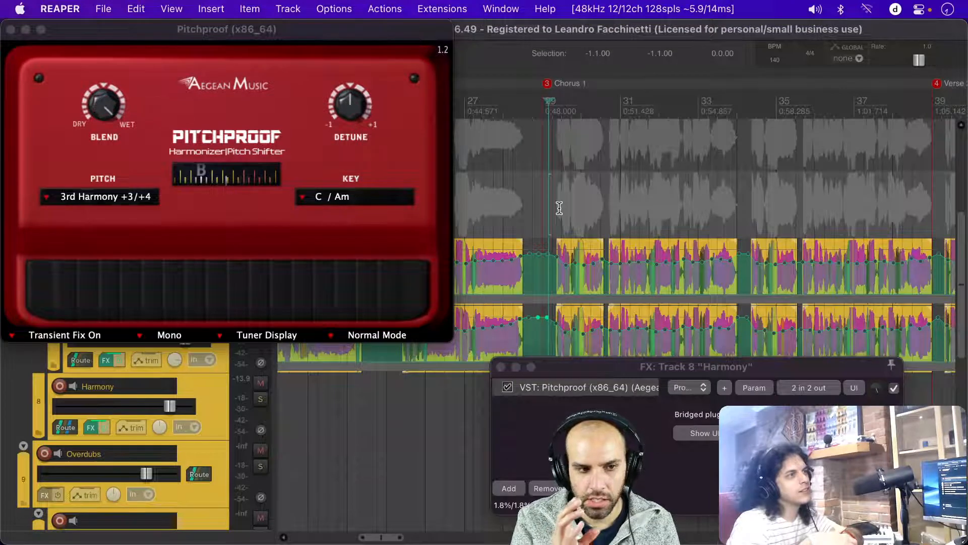
key(space)
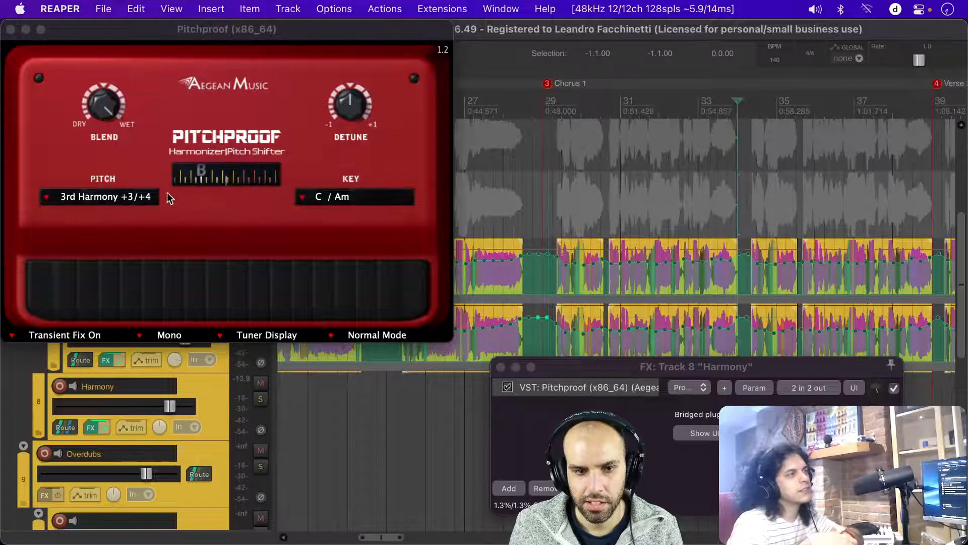
Step: Switch Pitchproof's pitch to 5th Harmony +6/+7 and play Chorus 1 again from its start for comparison
click(143, 196)
click(108, 222)
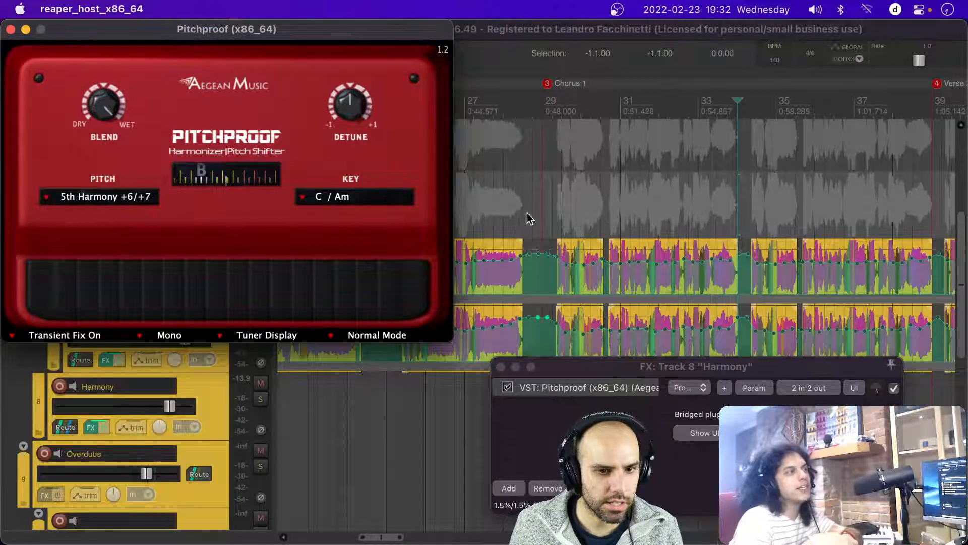
click(549, 210)
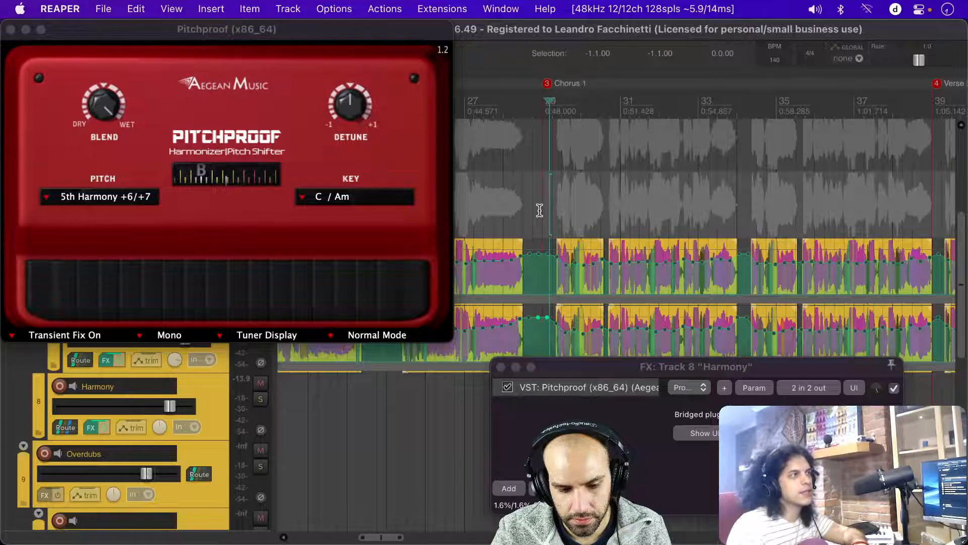
key(space)
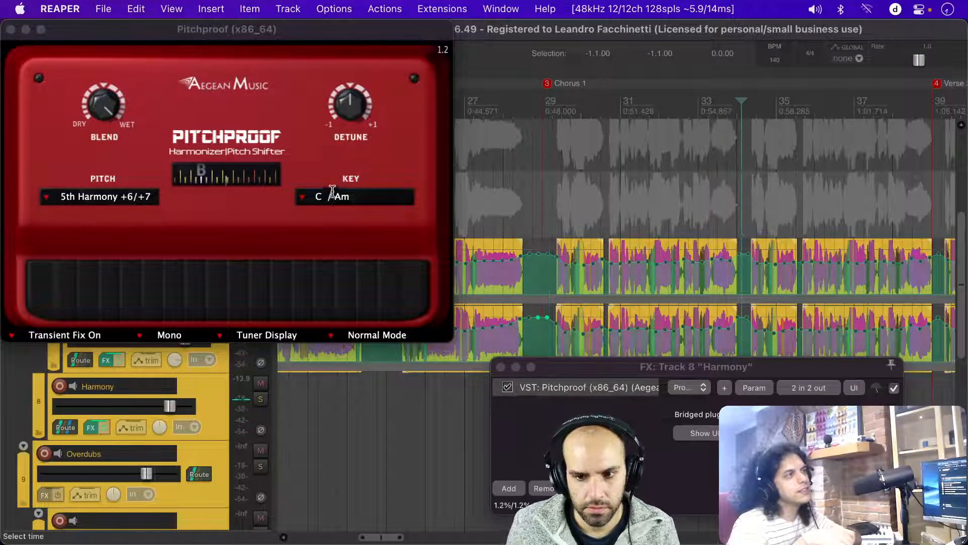
Step: Set Pitchproof's pitch to 6th Harmony +8/+9 and play Chorus 1 from its start to hear it
click(108, 196)
click(107, 196)
click(101, 208)
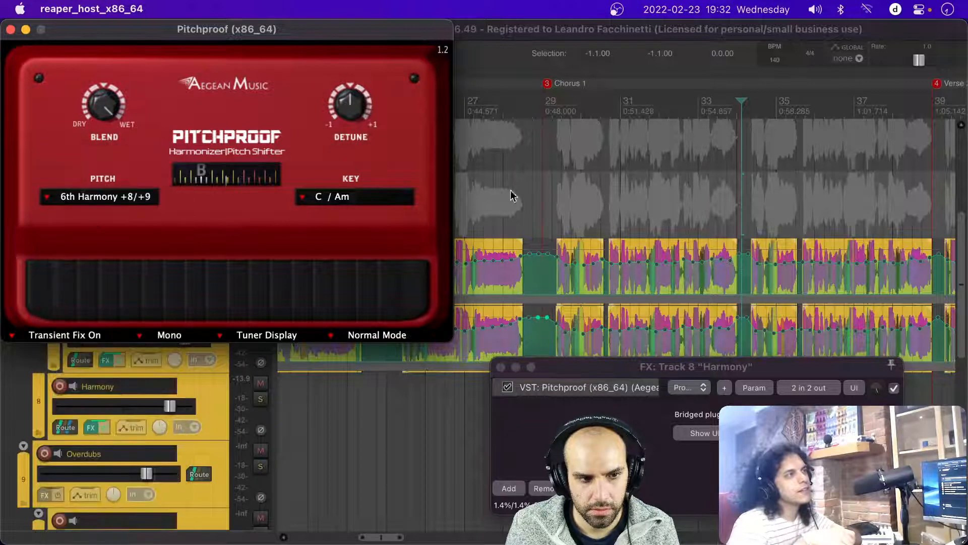
click(544, 201)
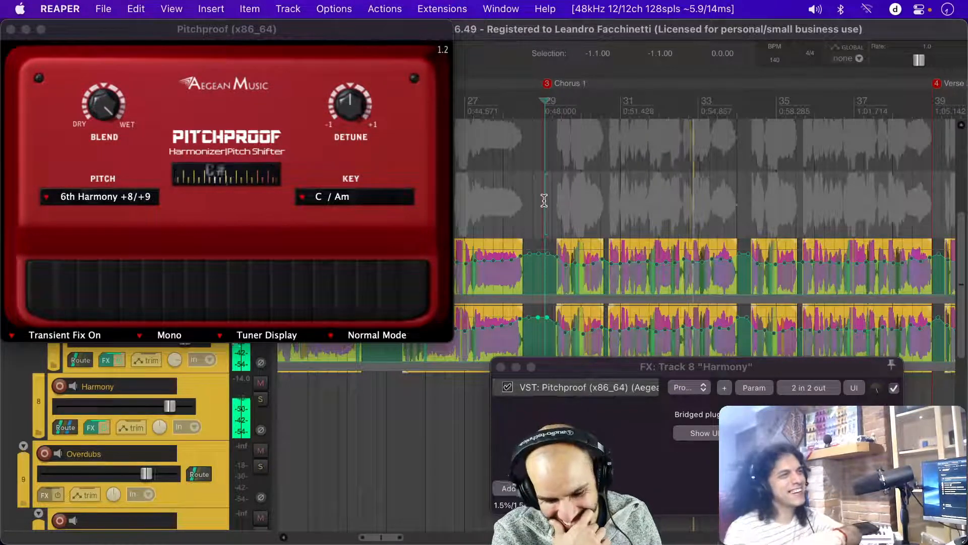
key(space)
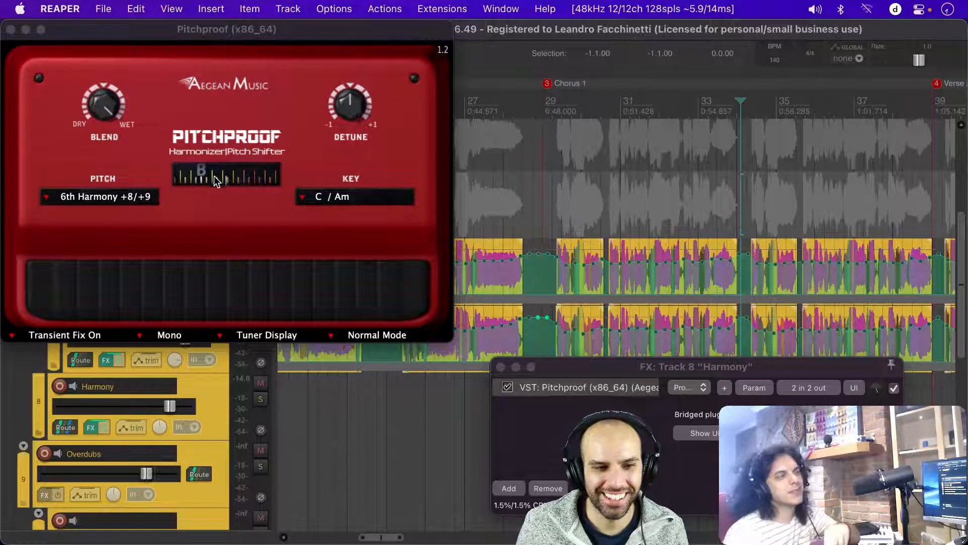
key(space)
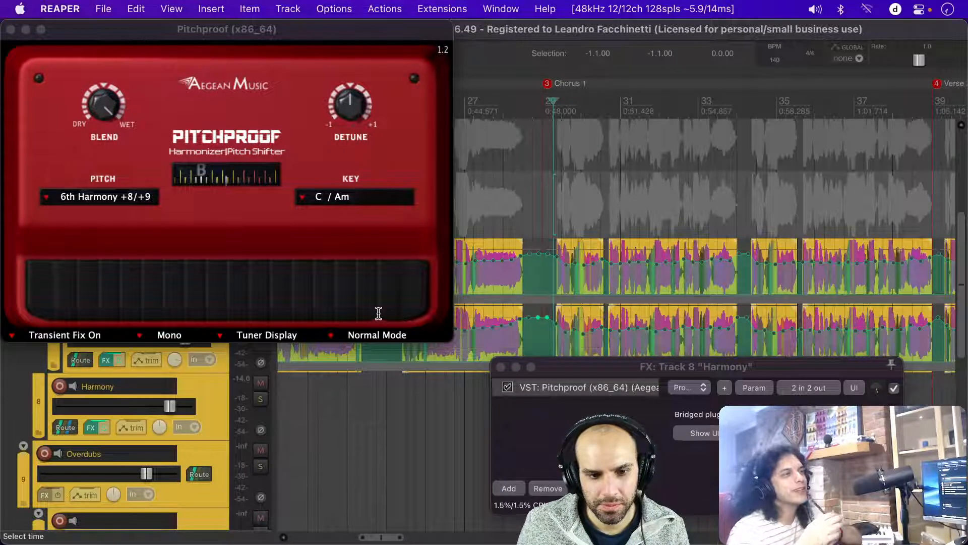
click(274, 291)
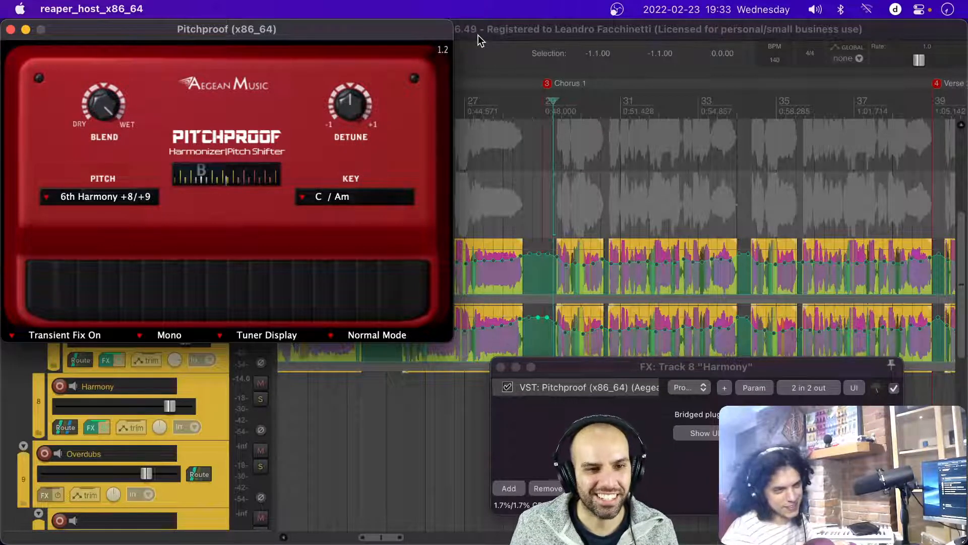
Step: Move Pitchproof clear of the track controls and bring the overdubs before Chorus 3 into view with the tracks at compact height
drag(200, 39, 763, 149)
scroll(435, 179, down, 10)
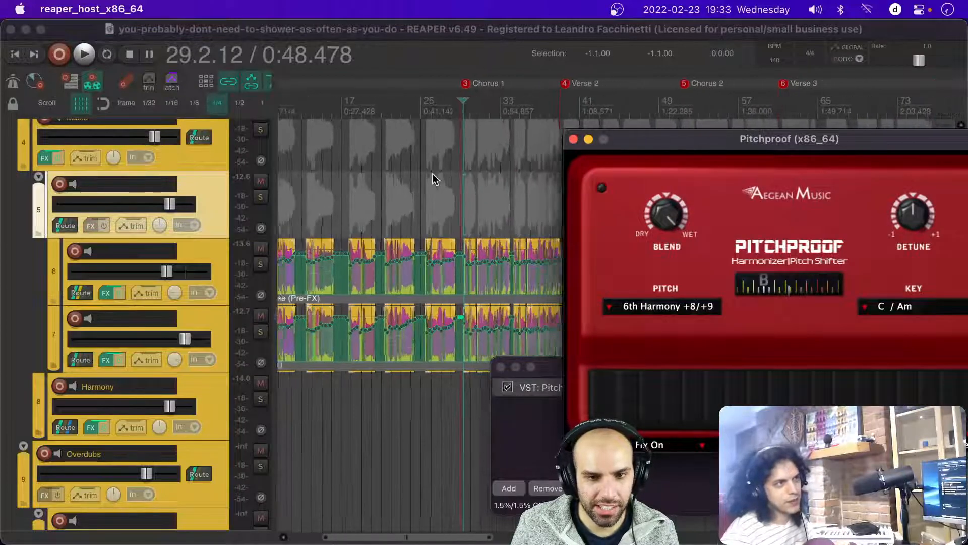
scroll(433, 173, up, 2)
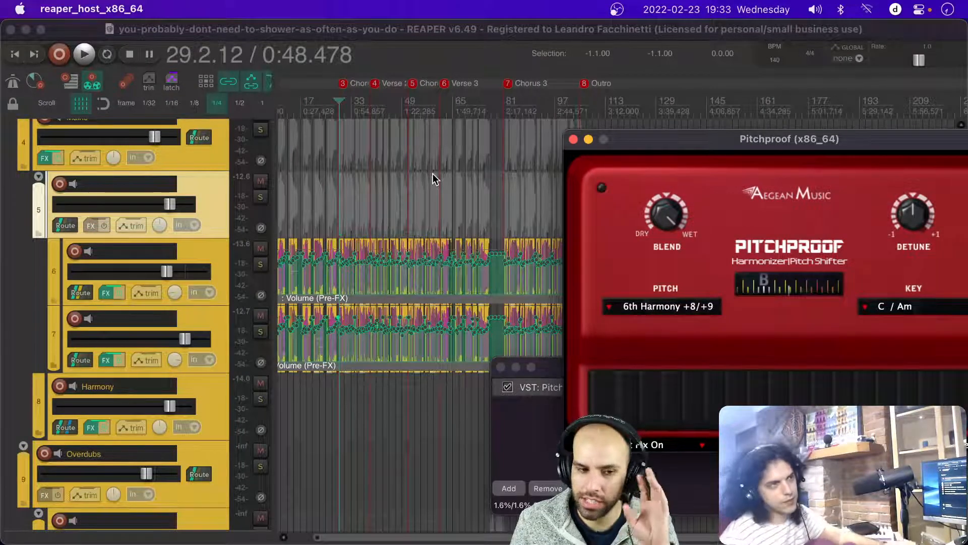
scroll(433, 174, right, 3)
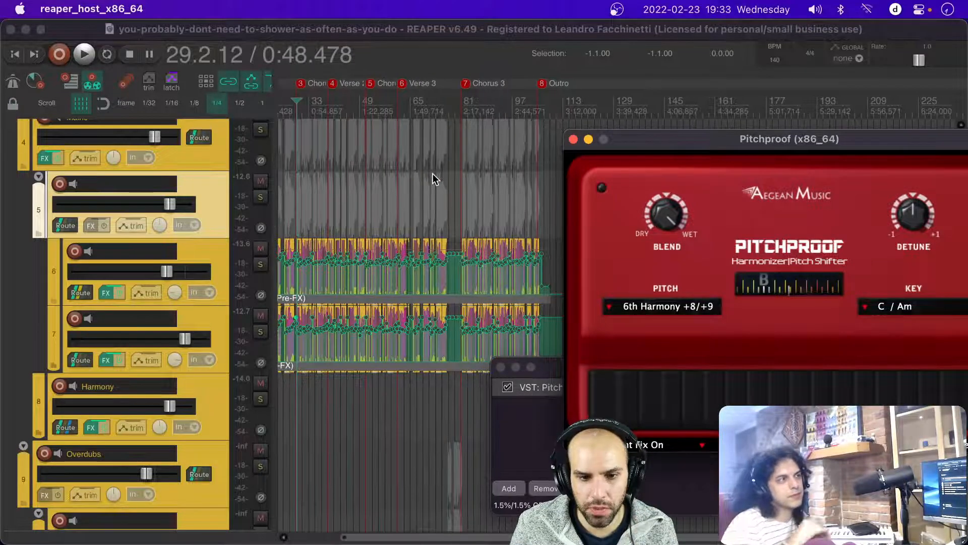
scroll(433, 173, up, 5)
scroll(386, 201, up, 2)
scroll(386, 202, down, 5)
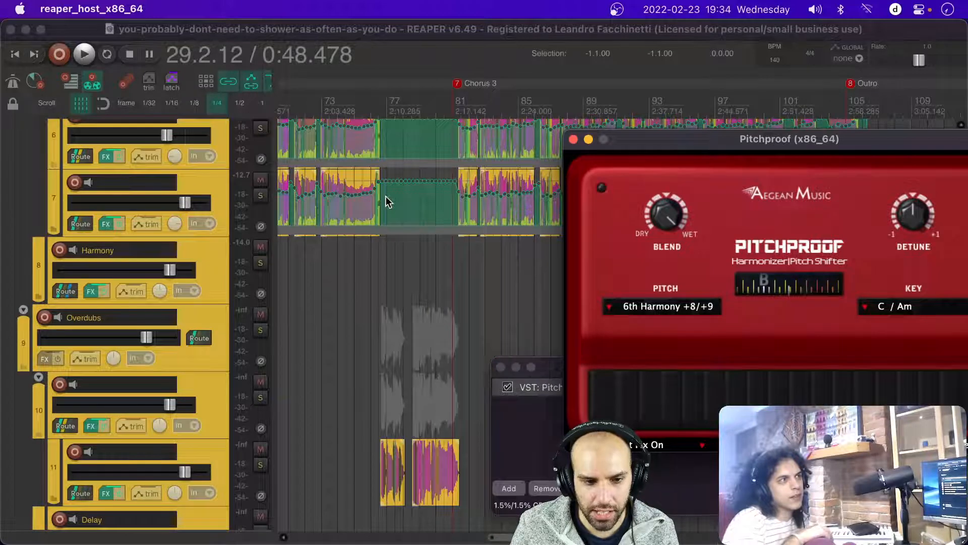
scroll(386, 202, down, 5)
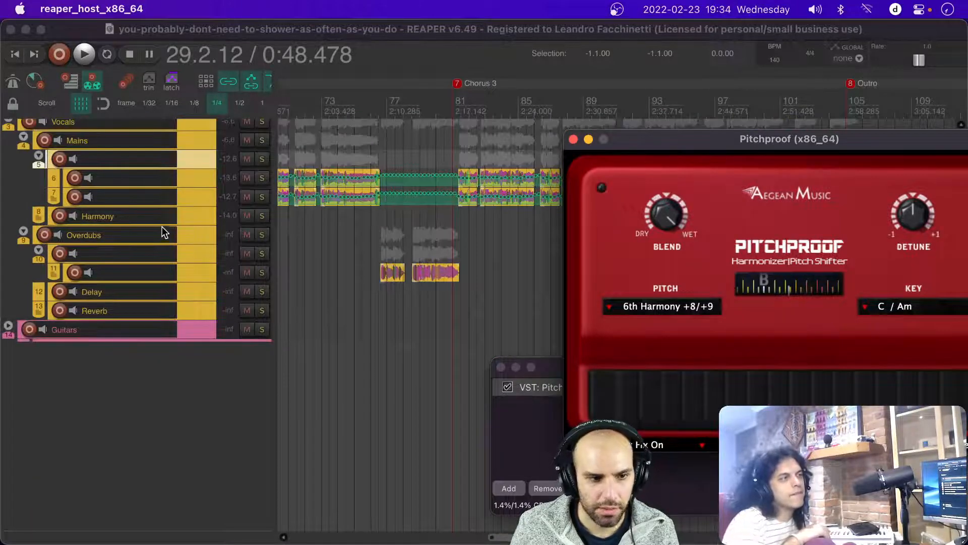
Step: Place the edit cursor just before bar 73, ahead of the overdubs, and briefly play the vocals from there
click(348, 148)
scroll(383, 174, up, 2)
click(305, 149)
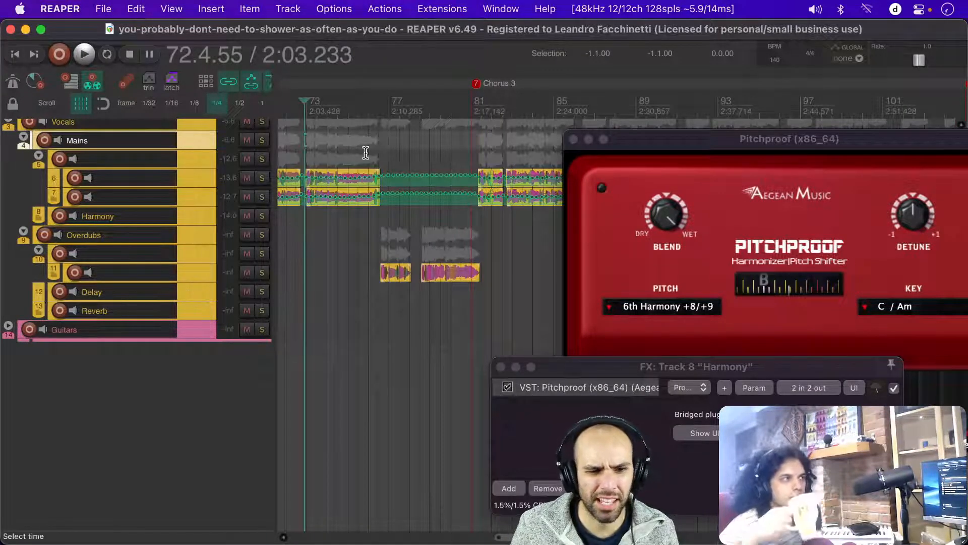
key(space)
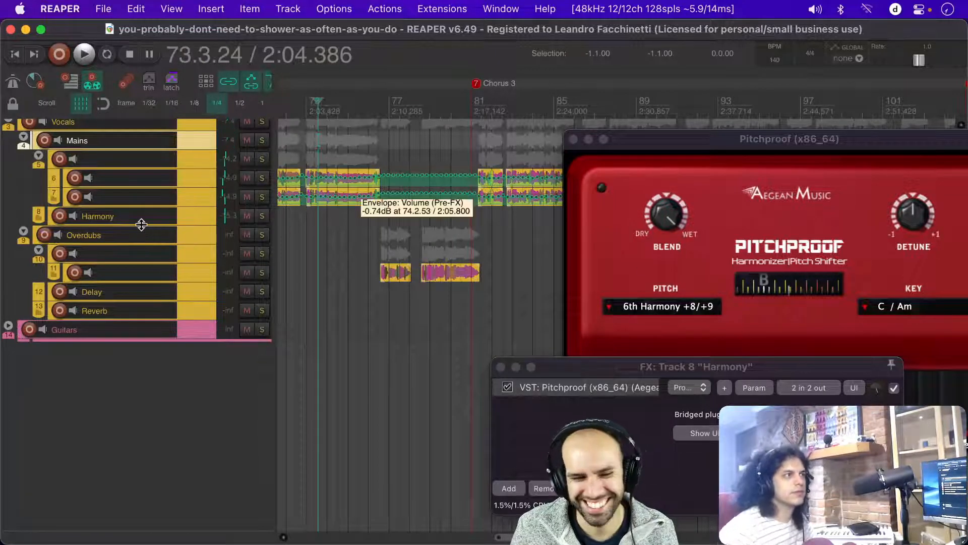
Step: Mute the Harmony track, return the edit cursor to just before bar 73, and save the project
click(247, 220)
click(248, 216)
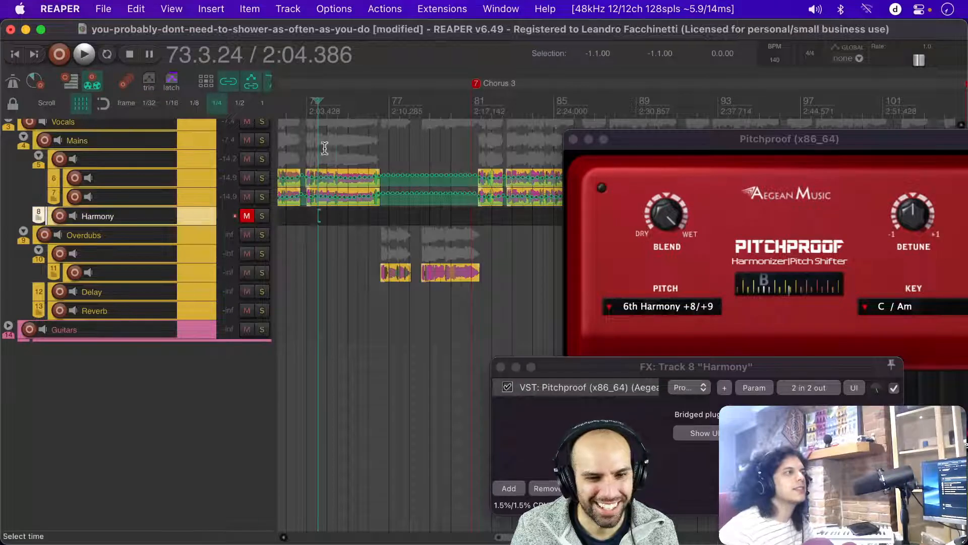
click(303, 141)
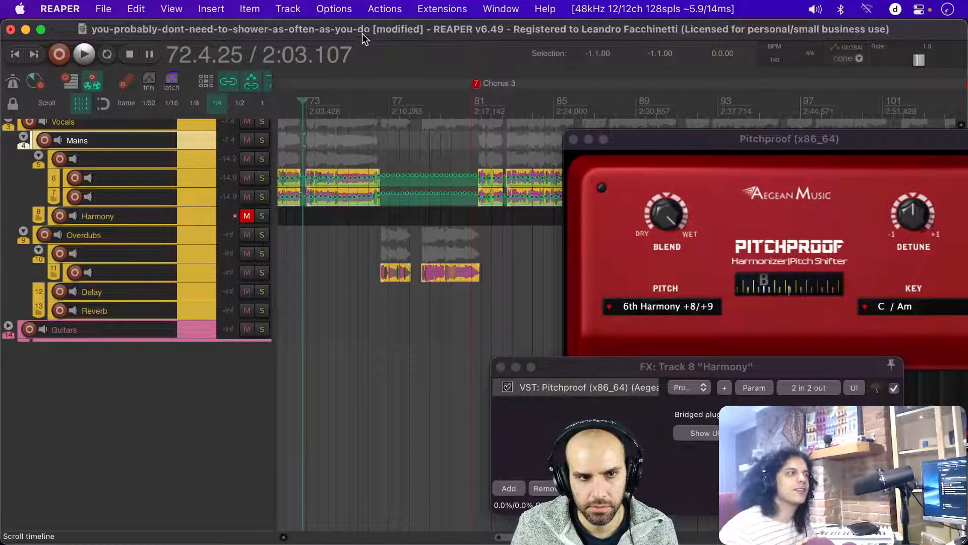
key(super+s)
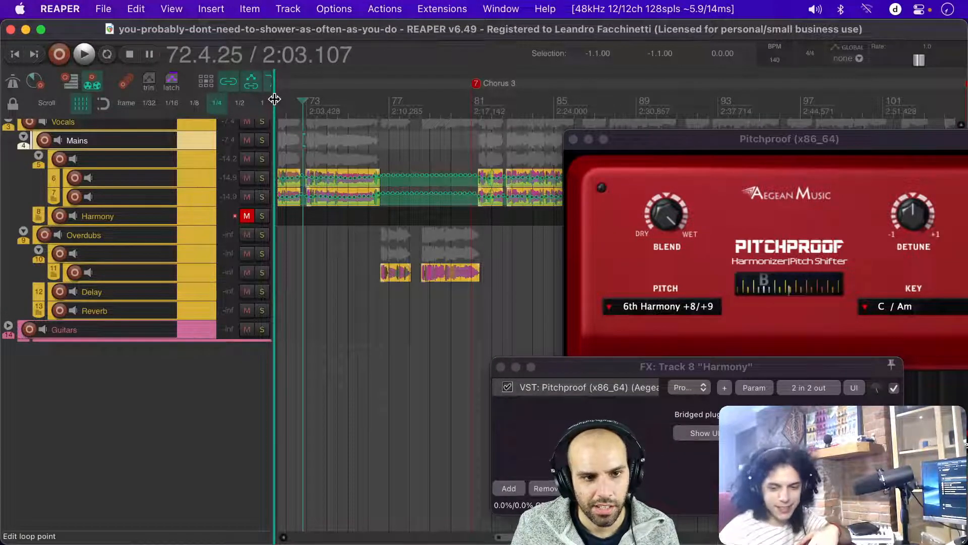
Step: Play the passage with the overdubs through to the start of Chorus 3 without the harmony, and stop playback
key(space)
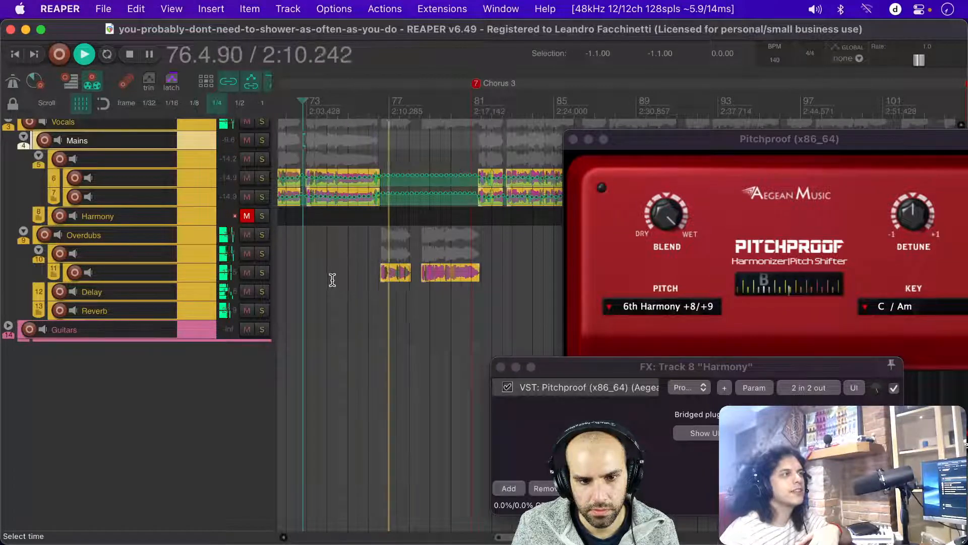
scroll(337, 285, down, 1)
scroll(335, 282, down, 4)
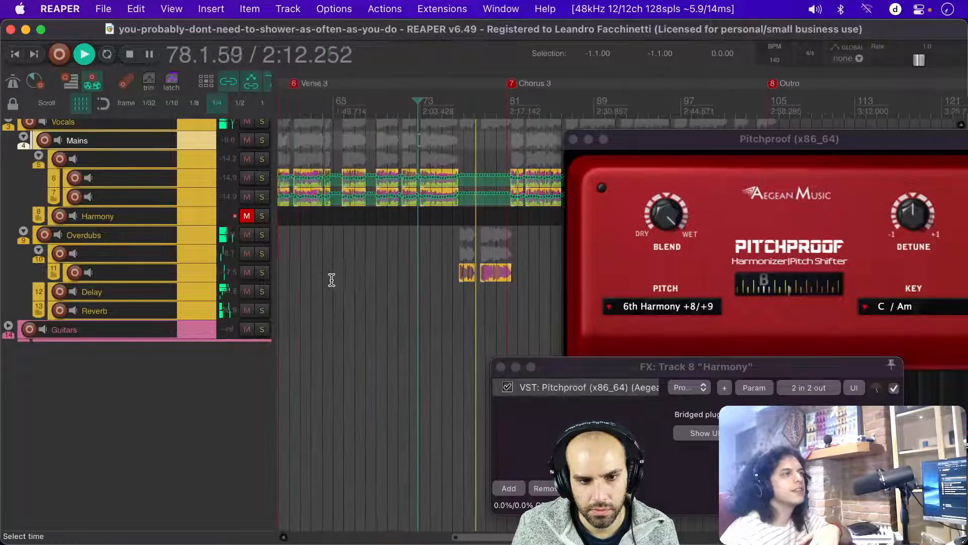
scroll(332, 280, down, 2)
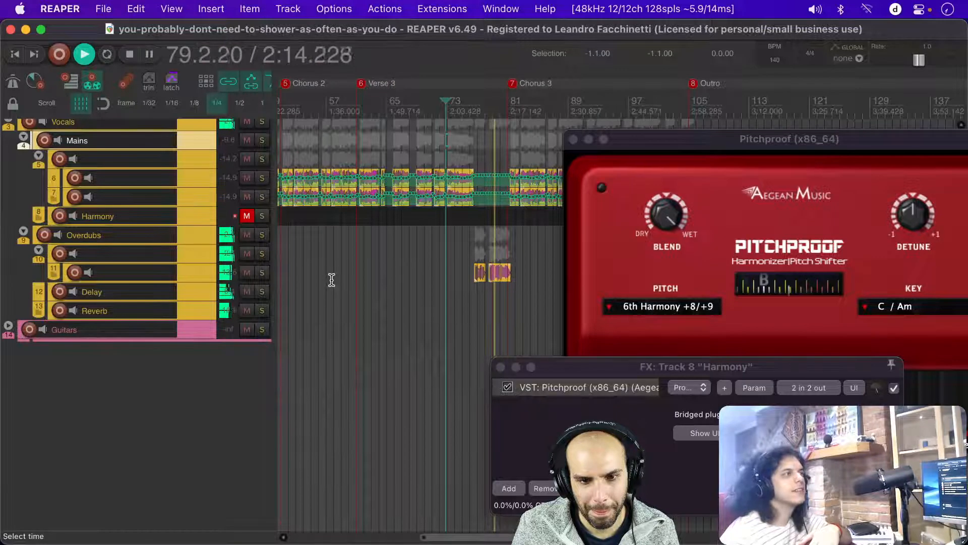
scroll(331, 280, down, 2)
scroll(332, 280, left, 1)
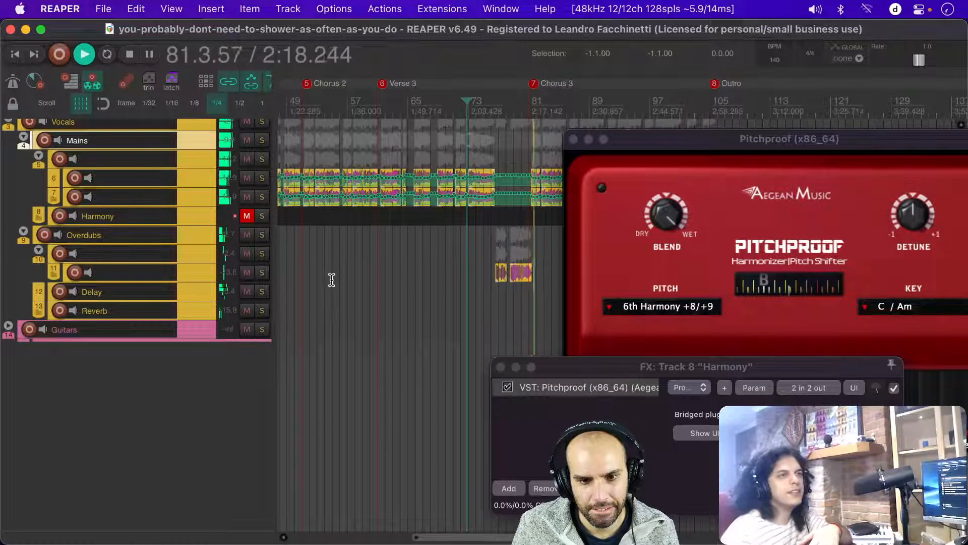
key(space)
Step: Place the edit cursor ahead of the Introduction, play through its overdub into Verse 1, and stop playback
scroll(331, 277, left, 10)
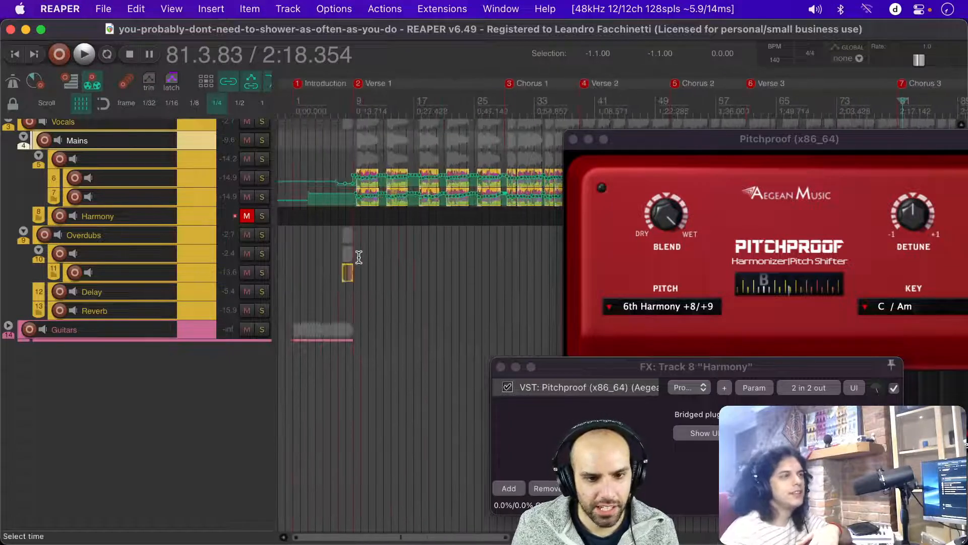
click(332, 231)
scroll(318, 240, up, 3)
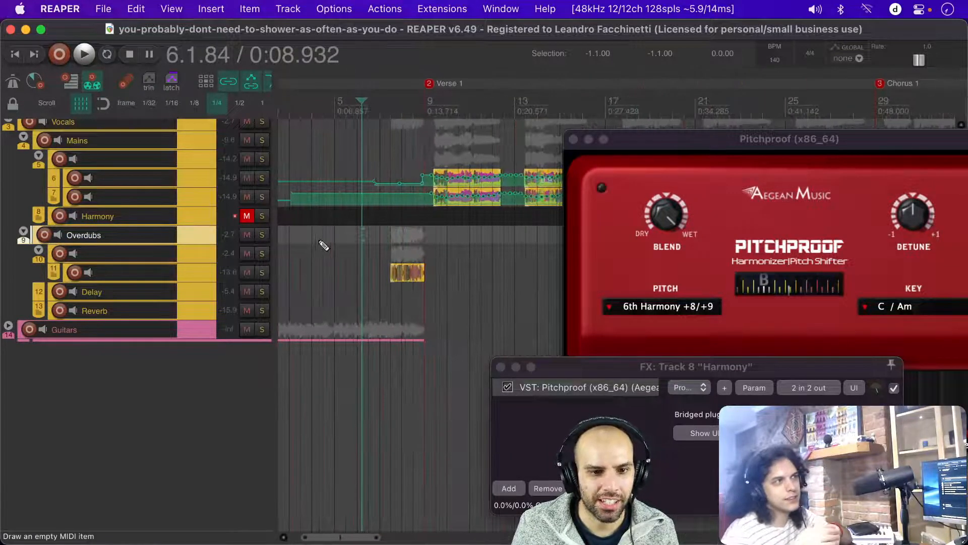
scroll(319, 240, left, 3)
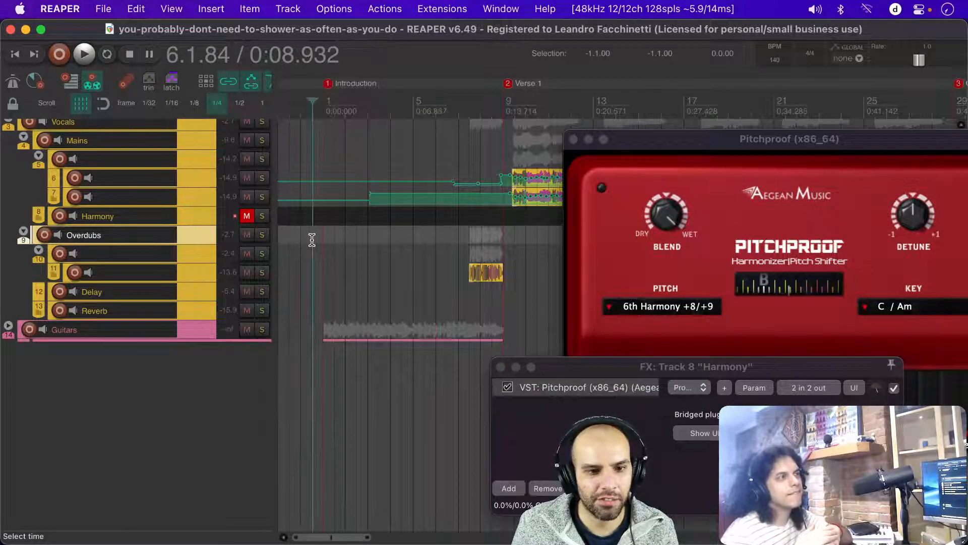
click(313, 240)
key(space)
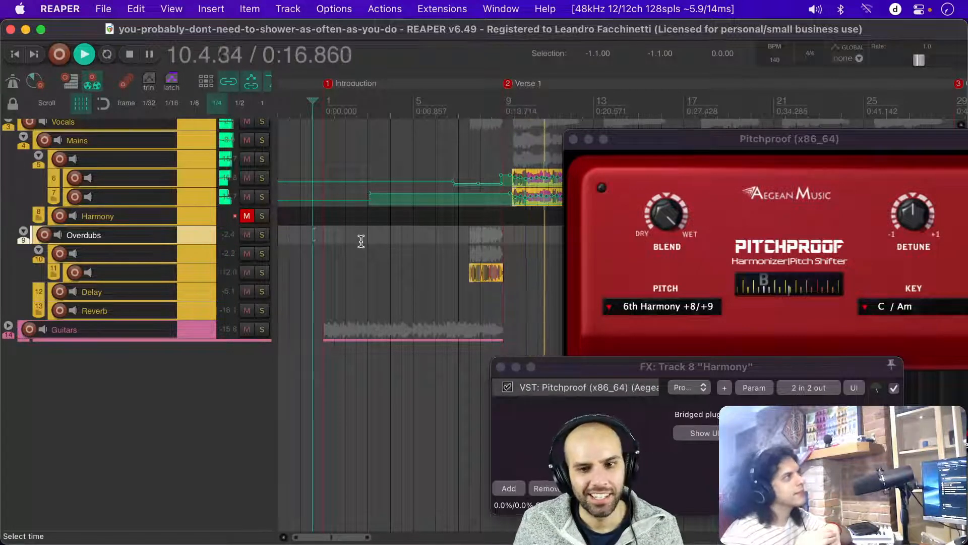
key(space)
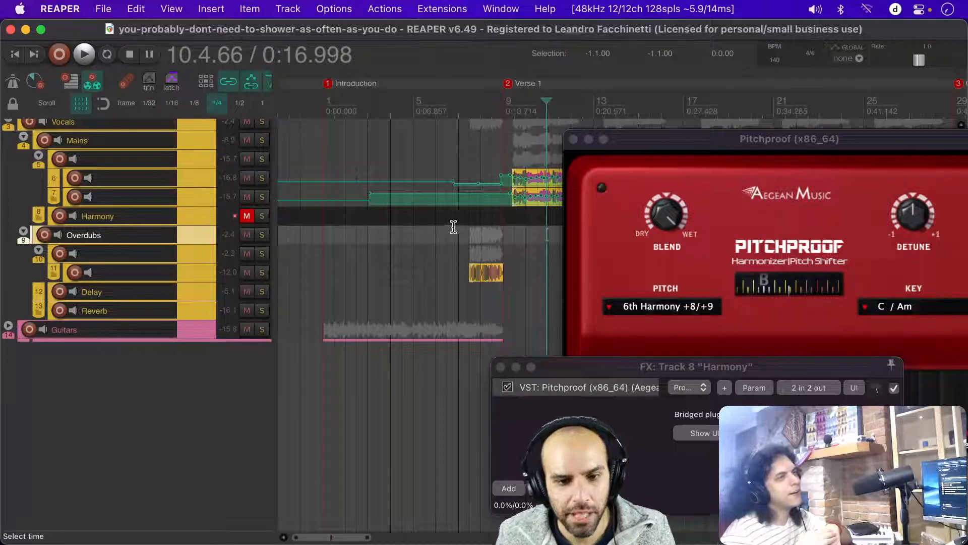
Step: Move the Pitchproof window clear of the arrangement and place the edit cursor at the start of Chorus 1
scroll(447, 226, down, 2)
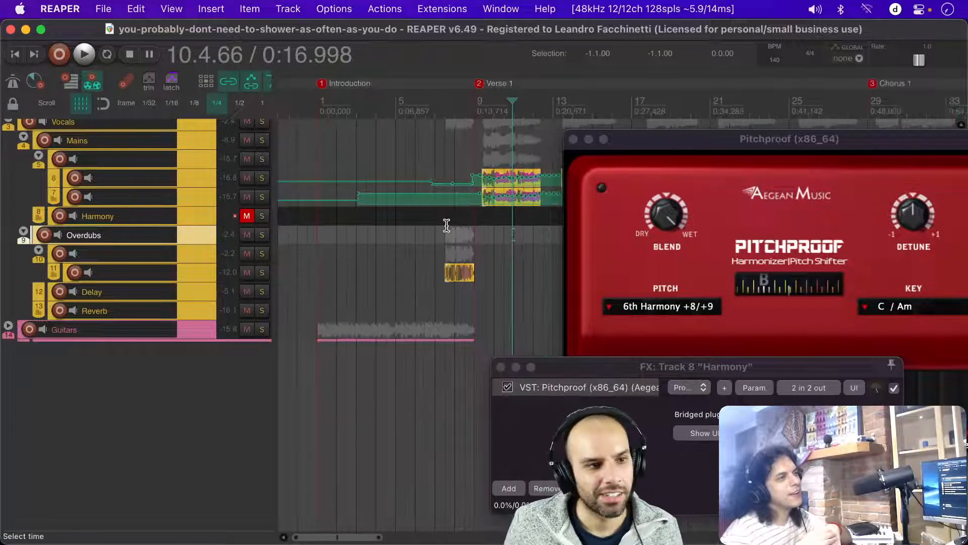
scroll(447, 225, up, 2)
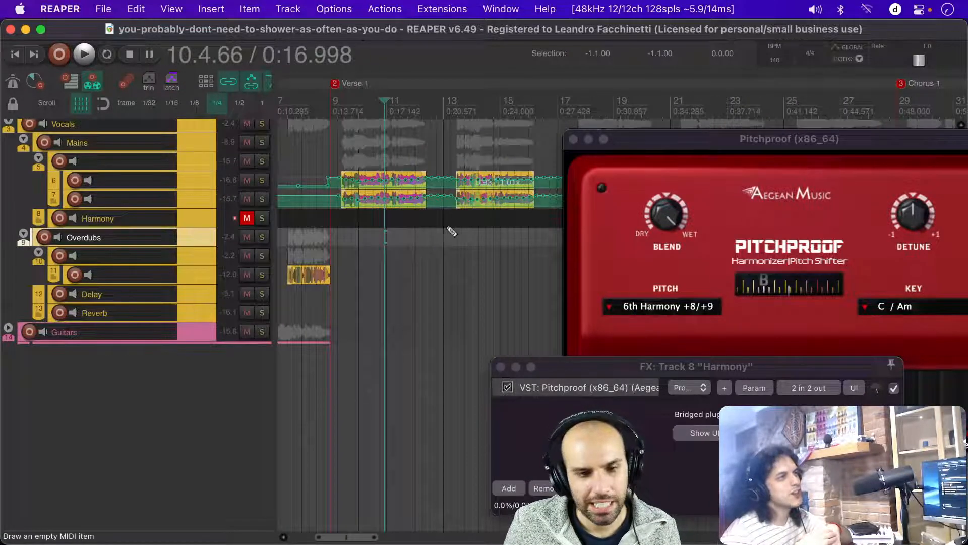
scroll(451, 230, up, 3)
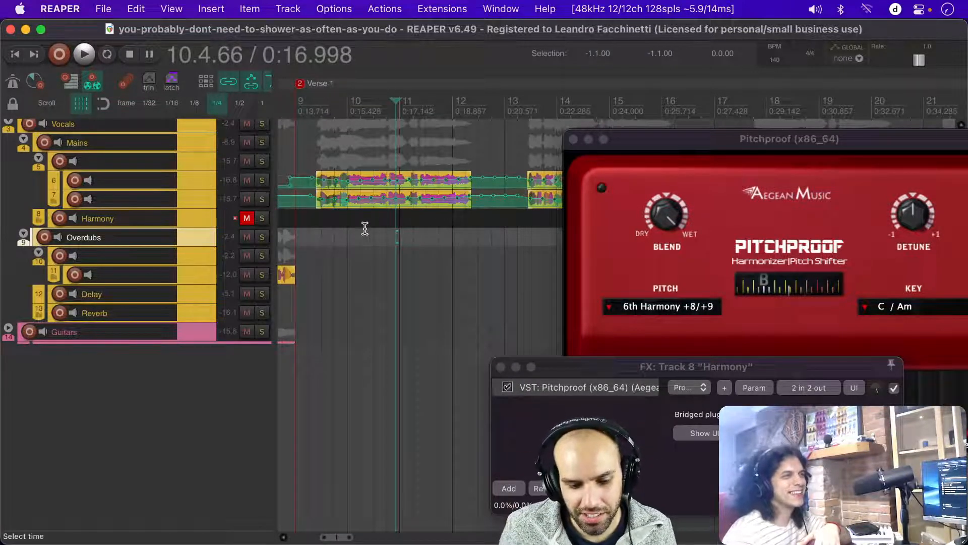
drag(685, 141, 86, 25)
scroll(603, 192, down, 3)
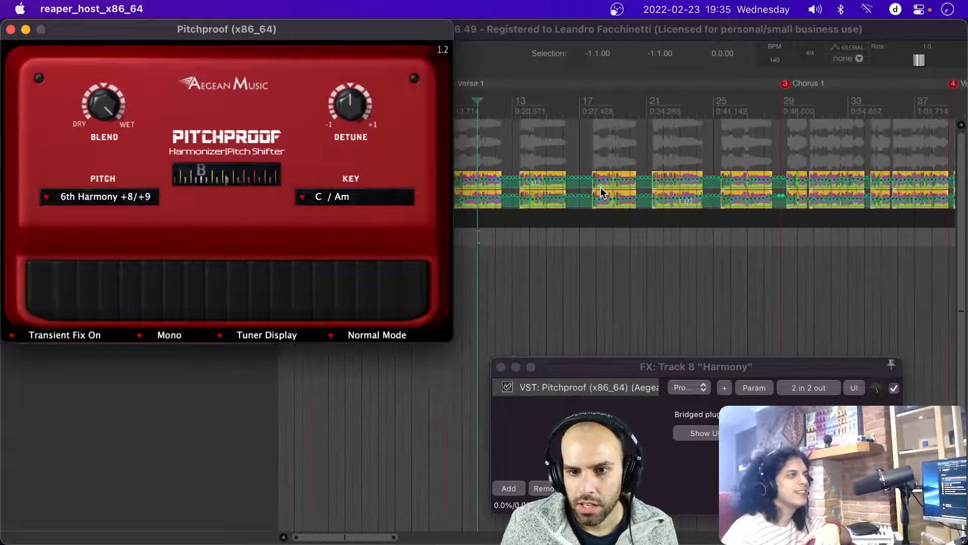
scroll(601, 191, right, 5)
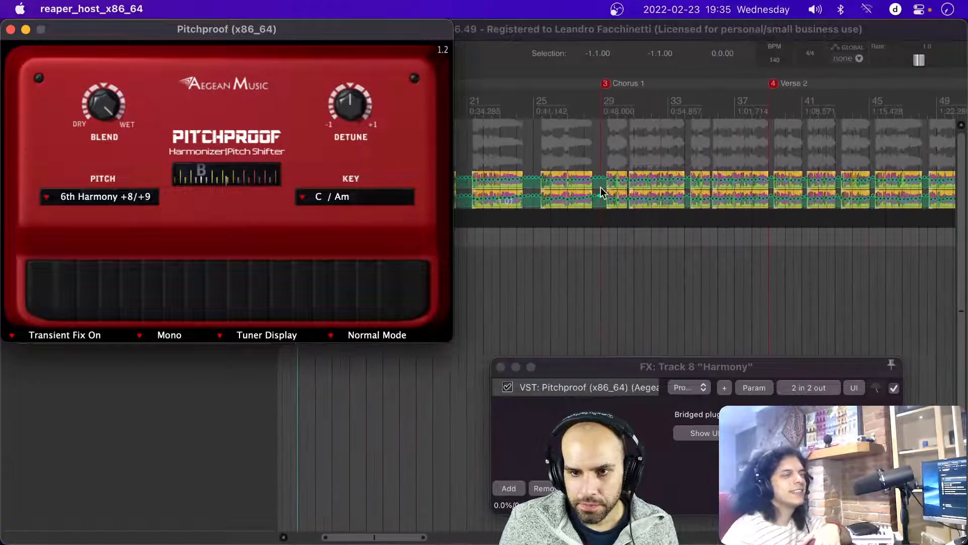
click(603, 133)
scroll(640, 242, up, 6)
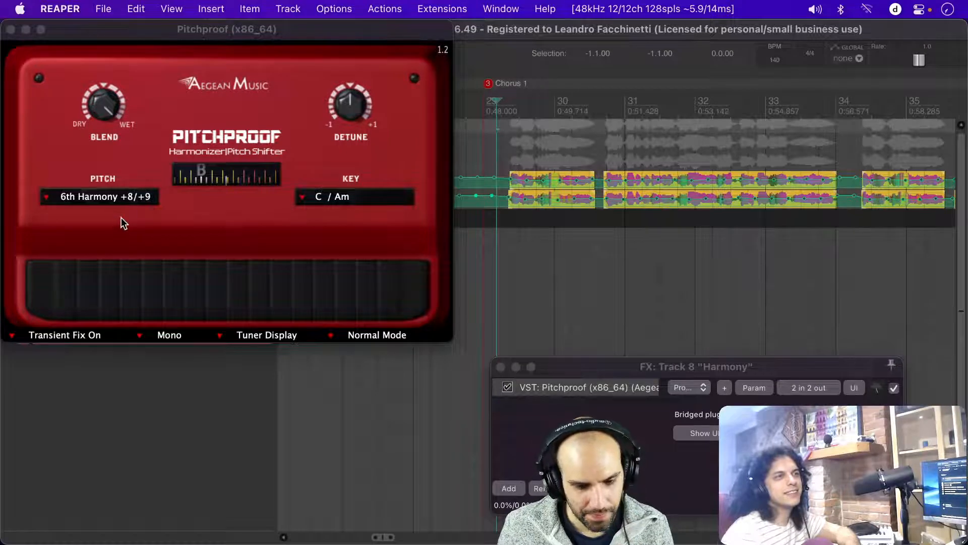
Step: Keep Pitchproof's pitch on 6th Harmony +8/+9 and play briefly from the start of Chorus 1, then stop
click(89, 198)
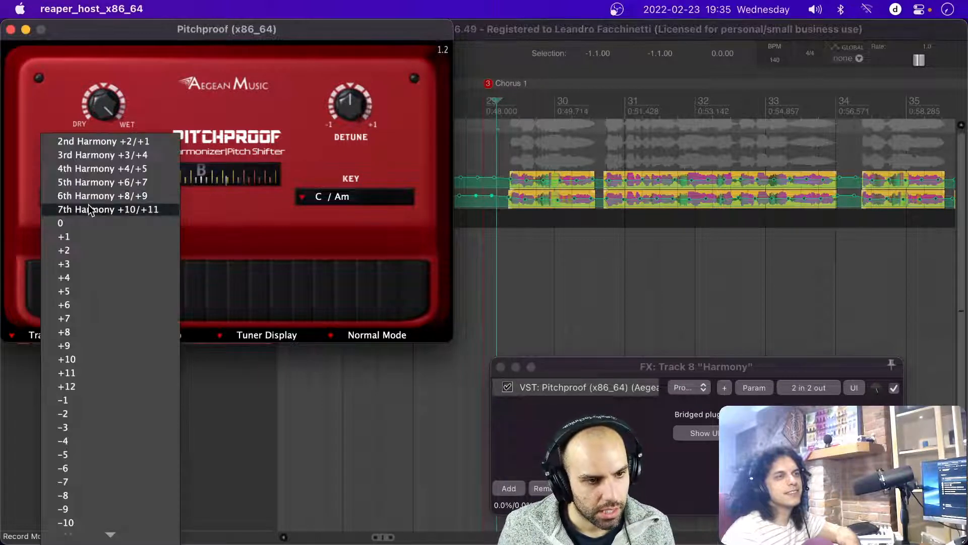
click(90, 196)
click(502, 145)
key(space)
key(space)
Step: Unmute the Harmony track and play the opening vocal phrase of Chorus 1 twice with the 6th harmony
click(234, 29)
drag(235, 29, 229, 81)
click(246, 218)
click(492, 146)
key(space)
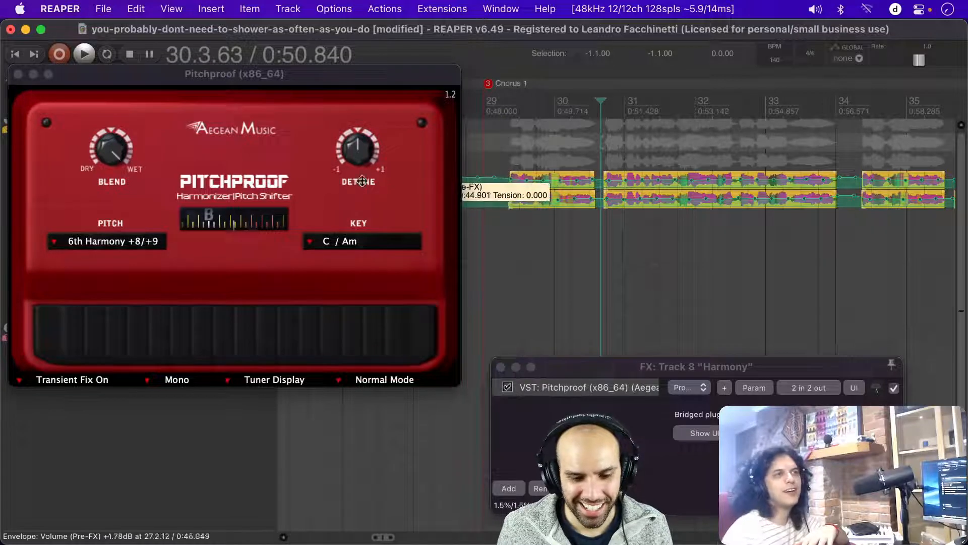
drag(234, 80, 263, 51)
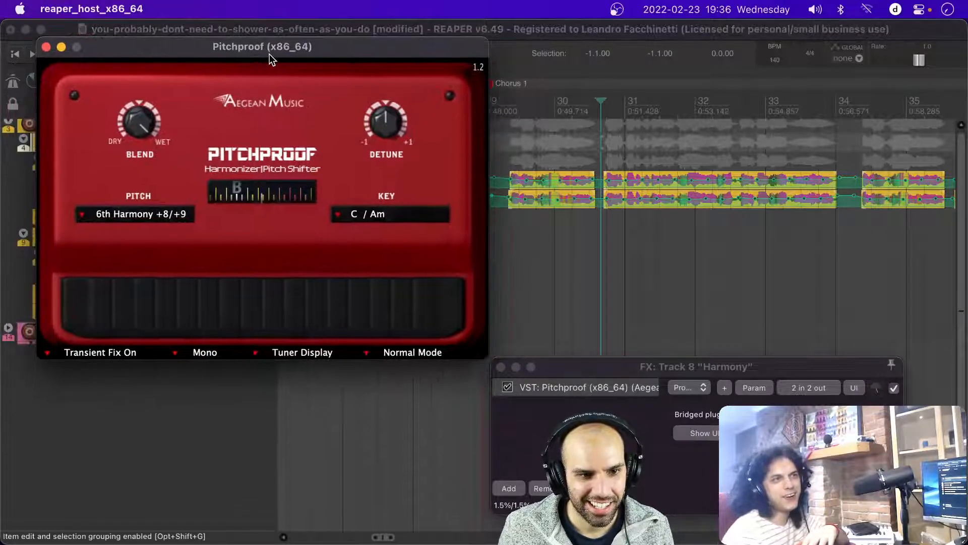
click(507, 149)
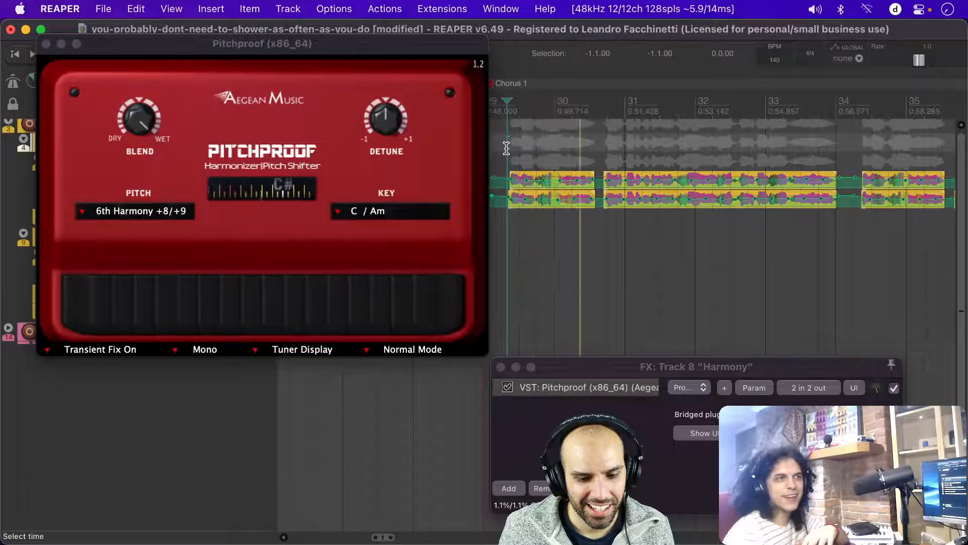
Step: Set Pitchproof's pitch to 7th Harmony +10/+11 and play the opening phrase of Chorus 1
click(161, 214)
click(151, 225)
click(502, 133)
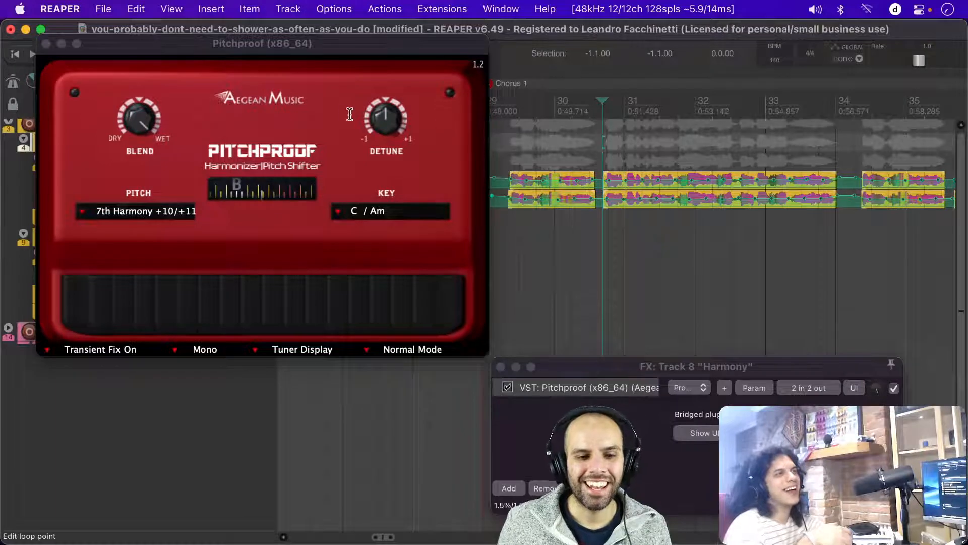
drag(216, 50, 233, 46)
click(139, 213)
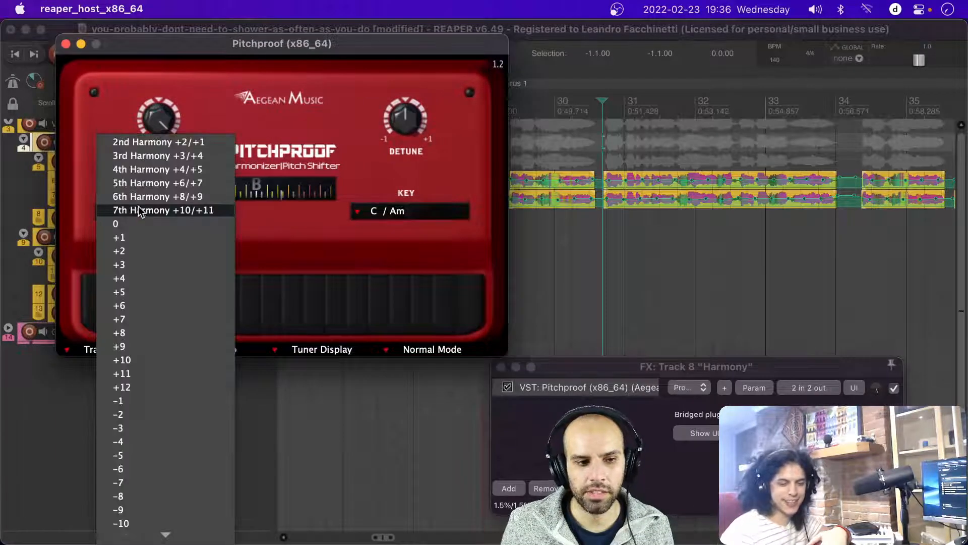
click(219, 120)
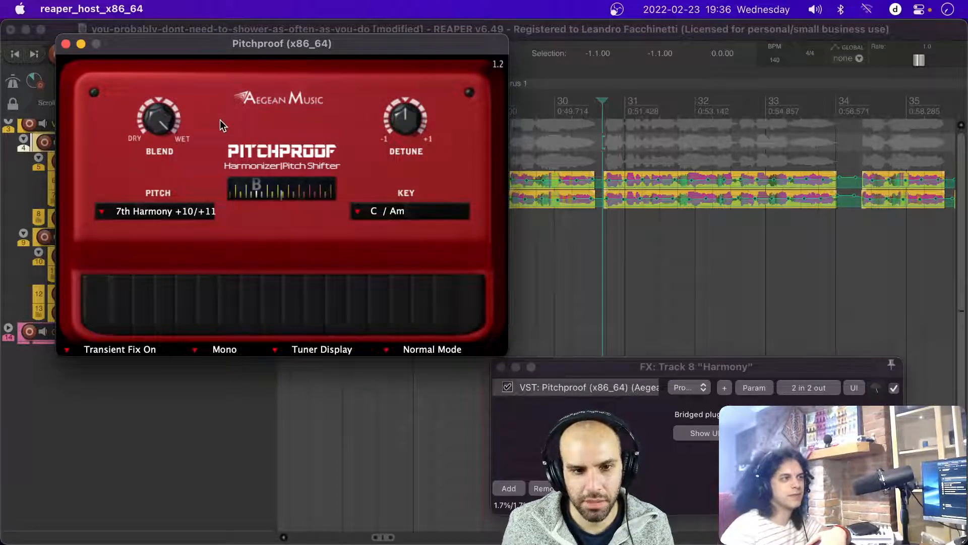
drag(160, 40, 462, 133)
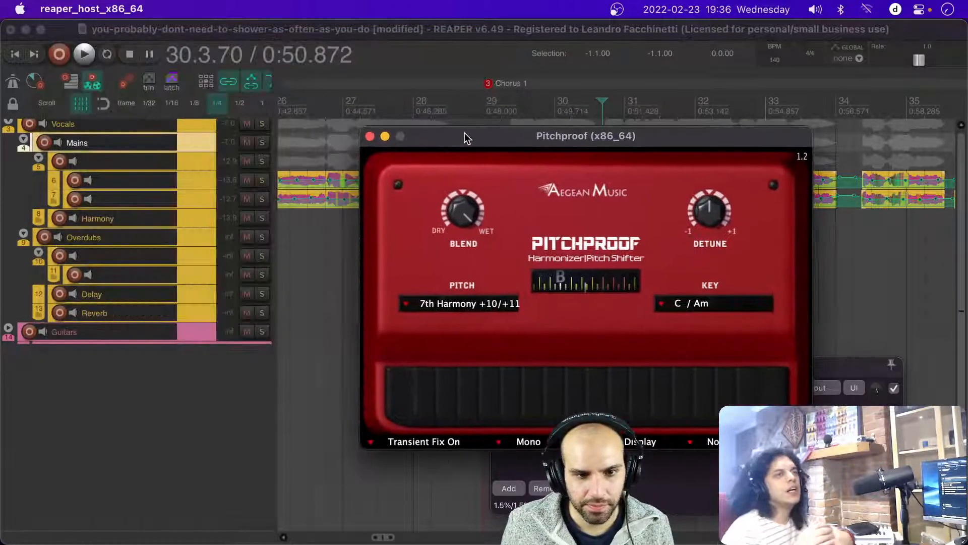
click(455, 301)
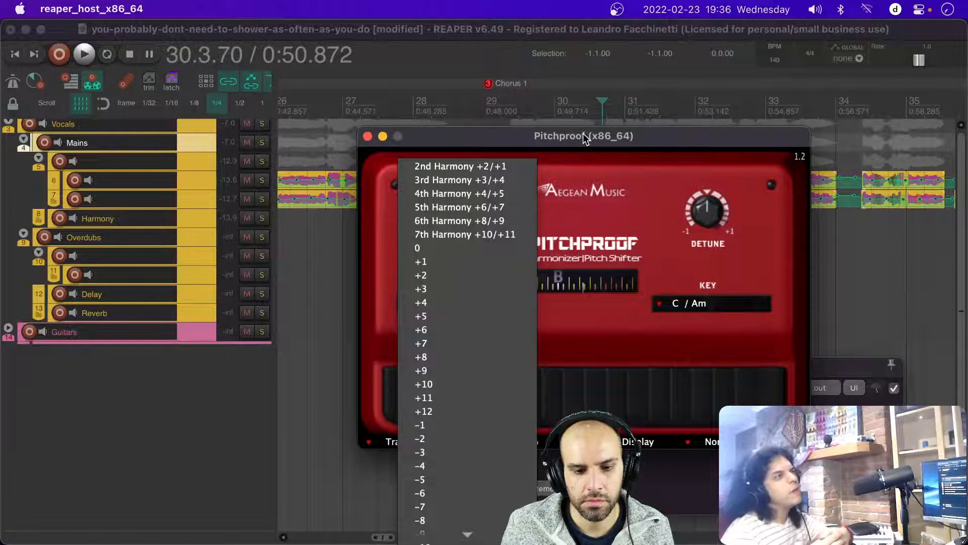
drag(583, 133, 574, 130)
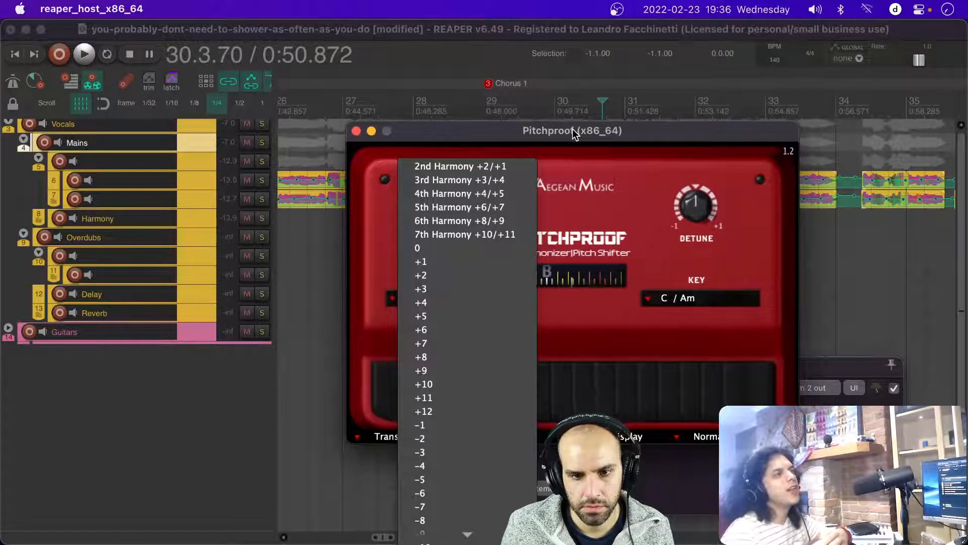
click(593, 208)
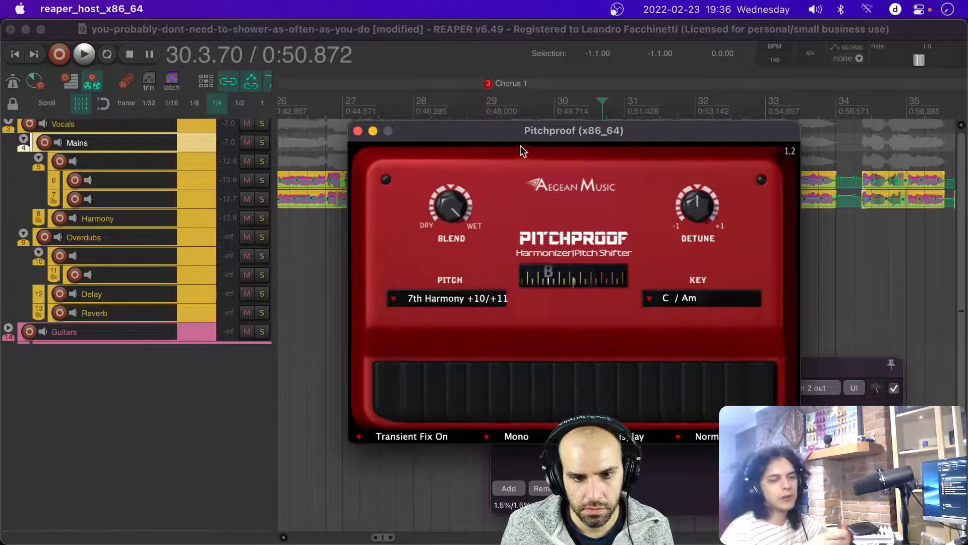
drag(507, 125, 530, 88)
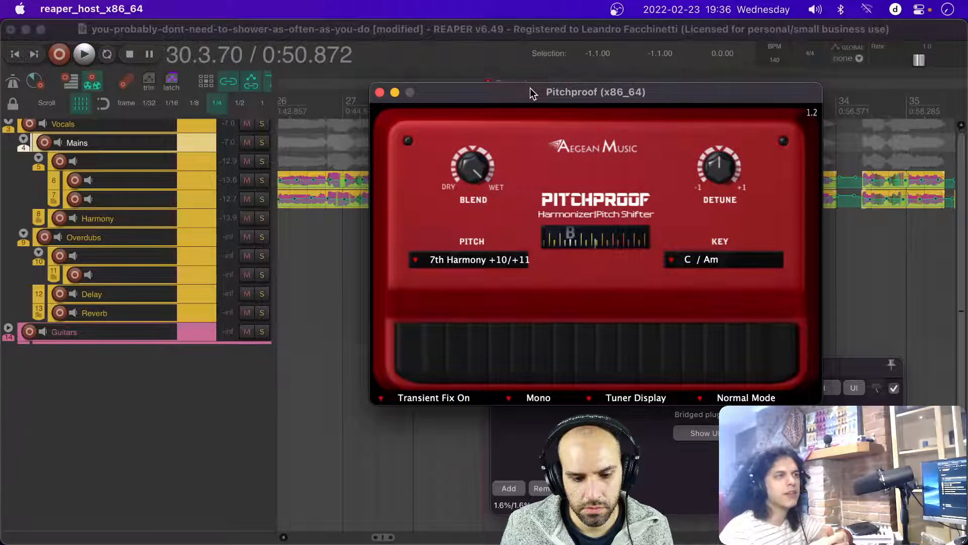
drag(530, 88, 523, 85)
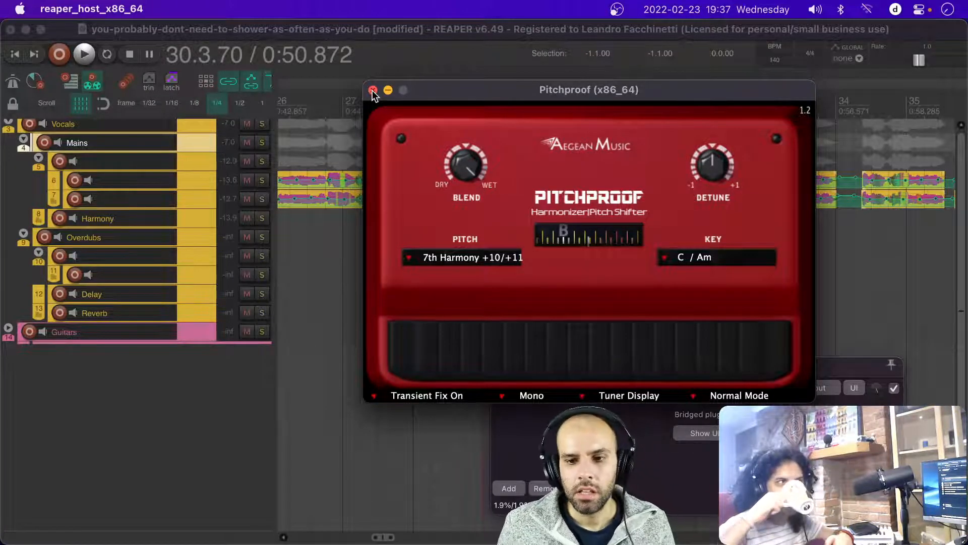
Step: Set Pitchproof's pitch to 3rd Harmony +3/+4 and play the opening phrase of Chorus 1
drag(531, 80, 168, 111)
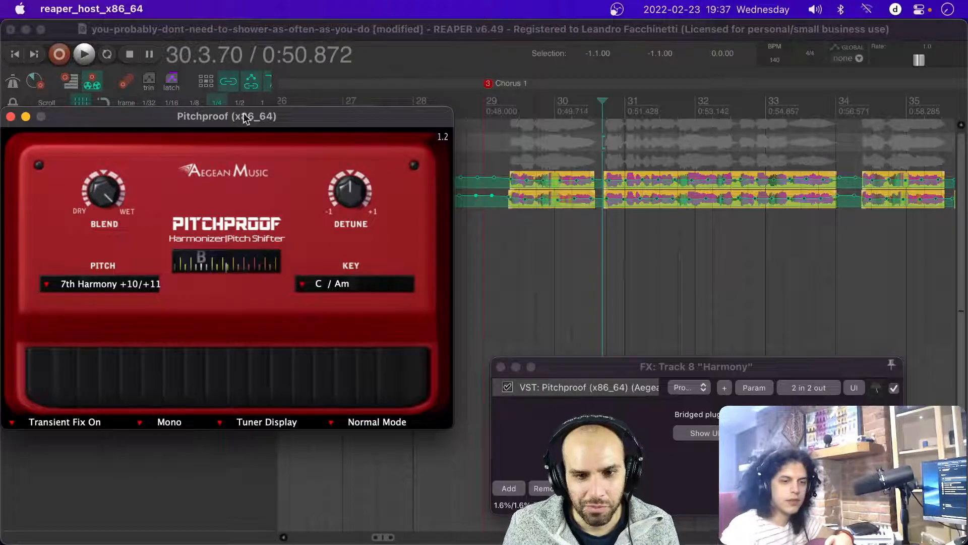
click(81, 285)
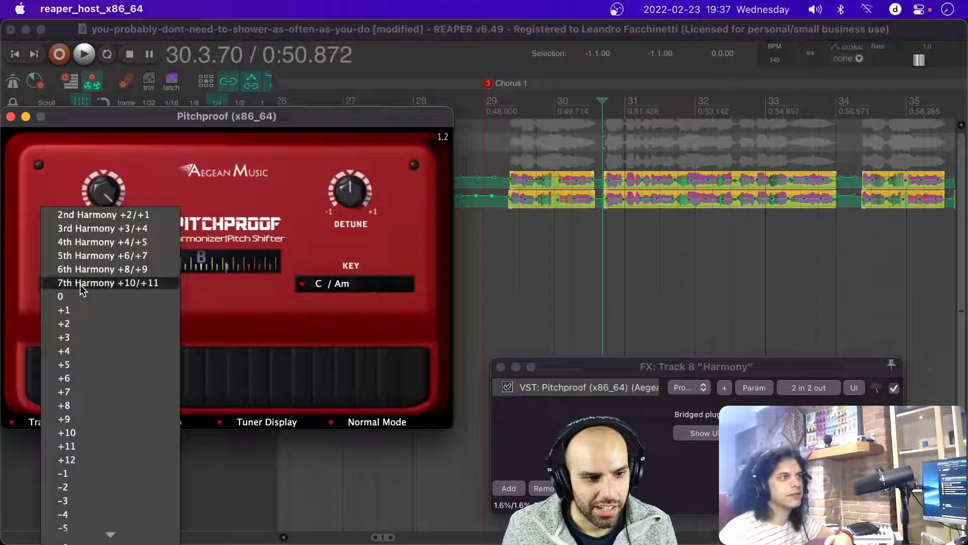
click(96, 228)
click(499, 145)
key(space)
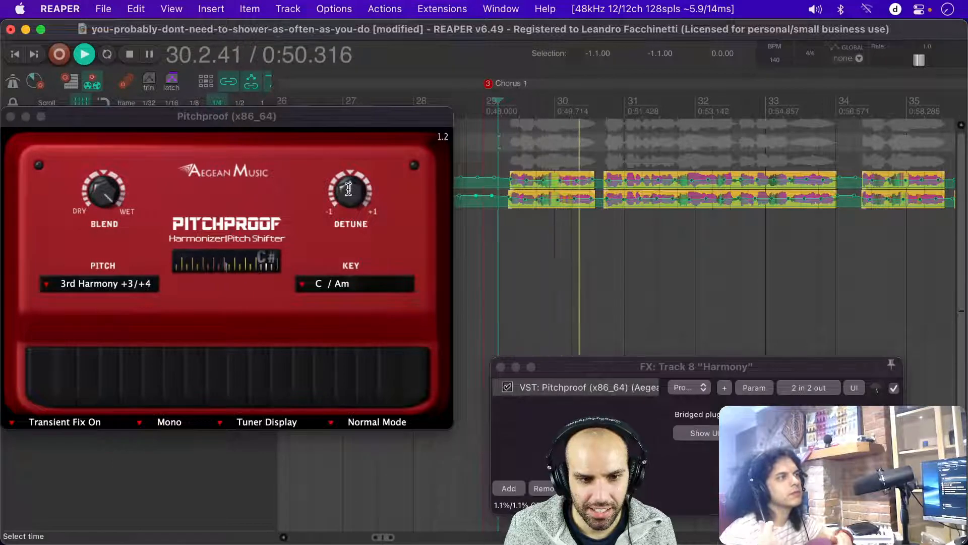
key(space)
Step: Raise Pitchproof's Detune partway toward +1 and replay the opening phrase of Chorus 1
drag(348, 188, 356, 165)
drag(353, 132, 350, 146)
click(494, 149)
key(space)
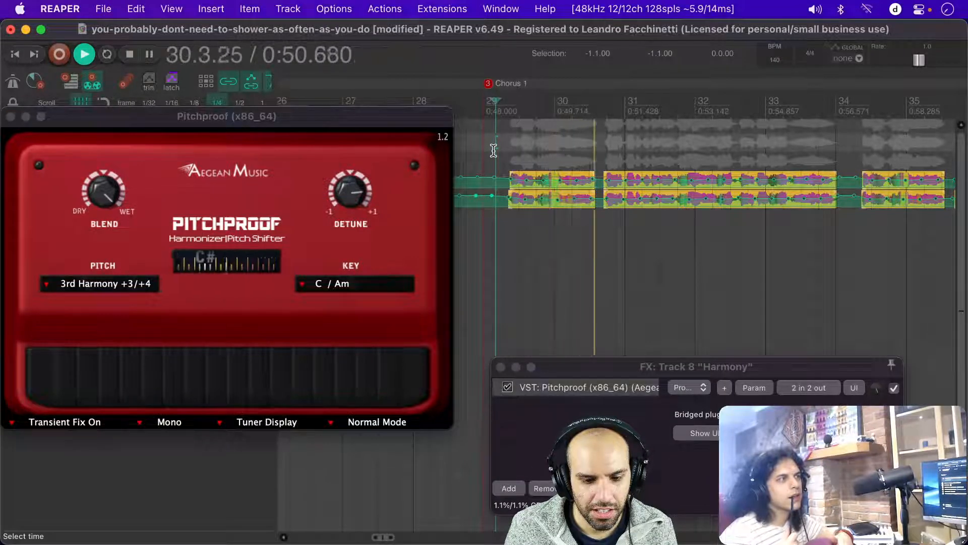
key(space)
Step: Turn Pitchproof's Detune fully up to +1 and return the edit cursor to the start of Chorus 1
drag(357, 194, 357, 133)
click(499, 140)
click(498, 140)
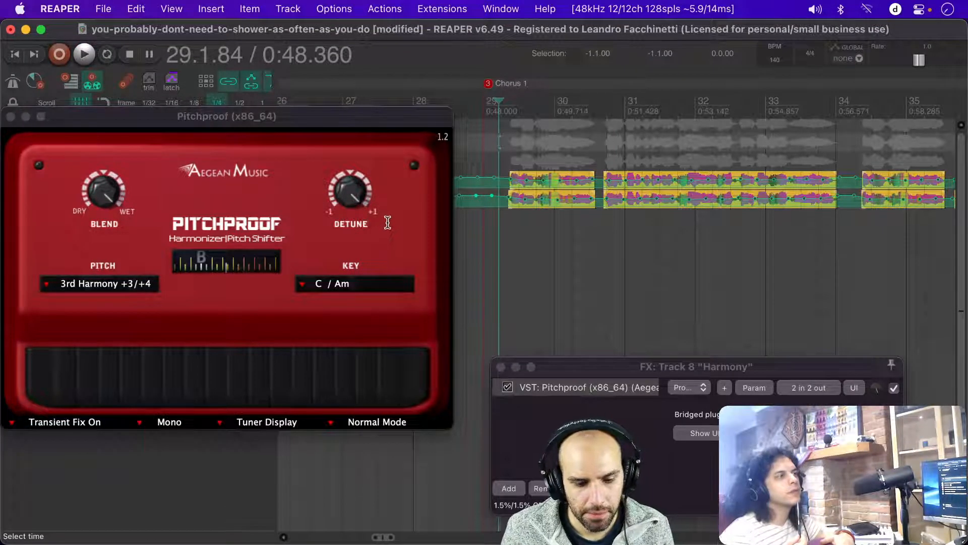
Step: Switch Pitchproof from Mono to Stereo and play the opening phrase of Chorus 1
click(364, 422)
click(166, 426)
click(156, 452)
click(488, 131)
key(space)
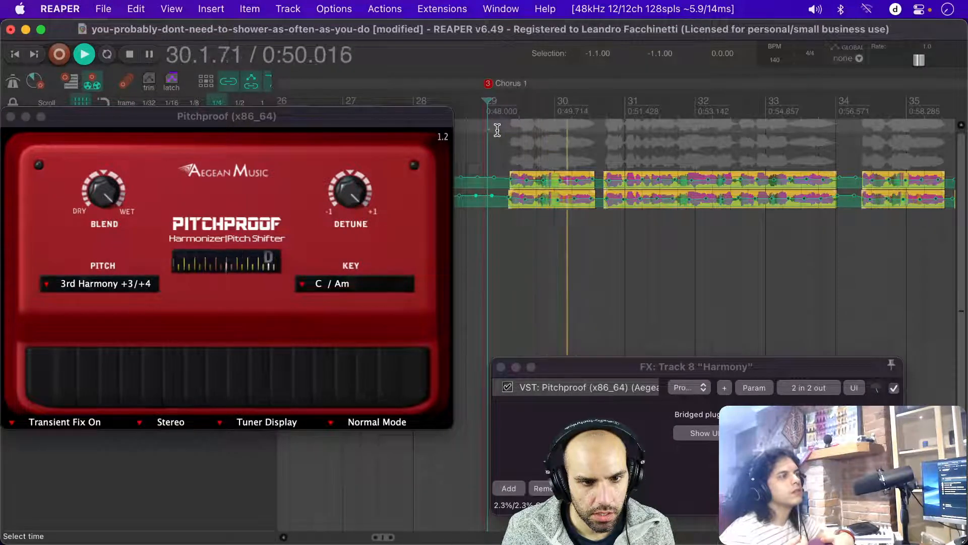
key(space)
Step: Turn Pitchproof's Detune fully down to -1 and replay the opening phrase of Chorus 1
drag(357, 194, 325, 386)
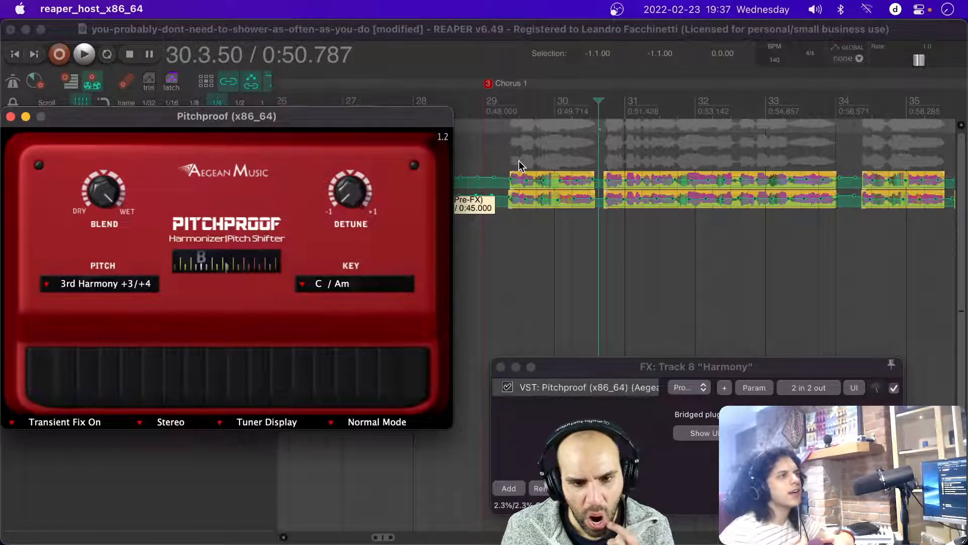
click(503, 157)
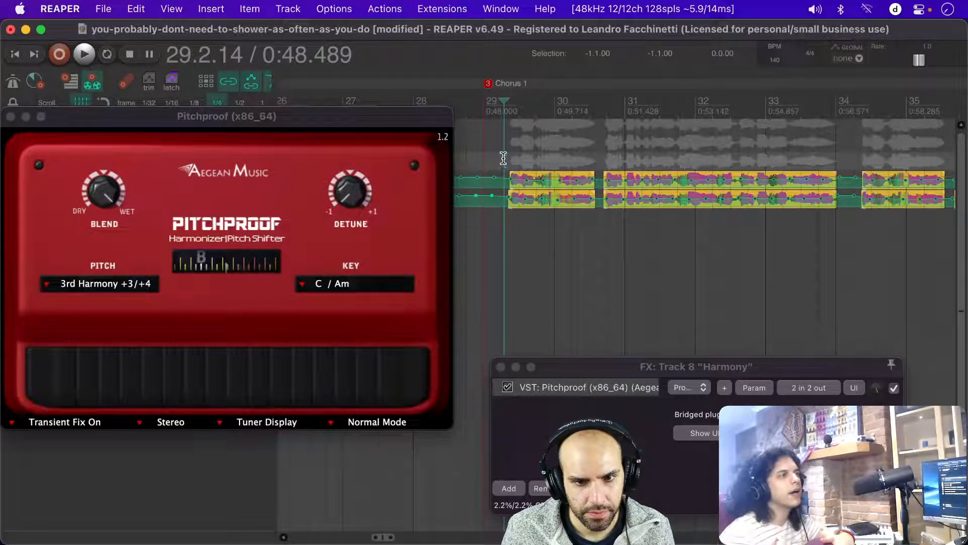
key(space)
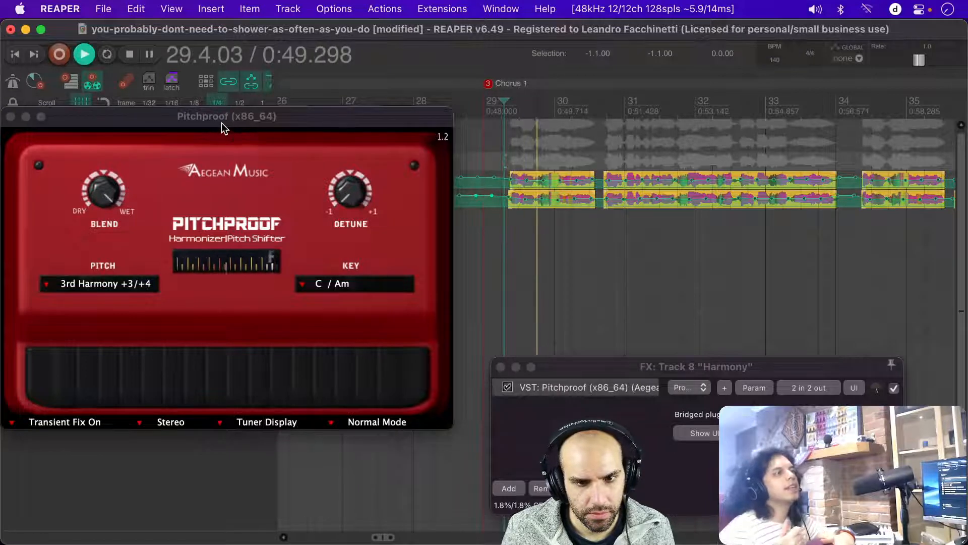
key(space)
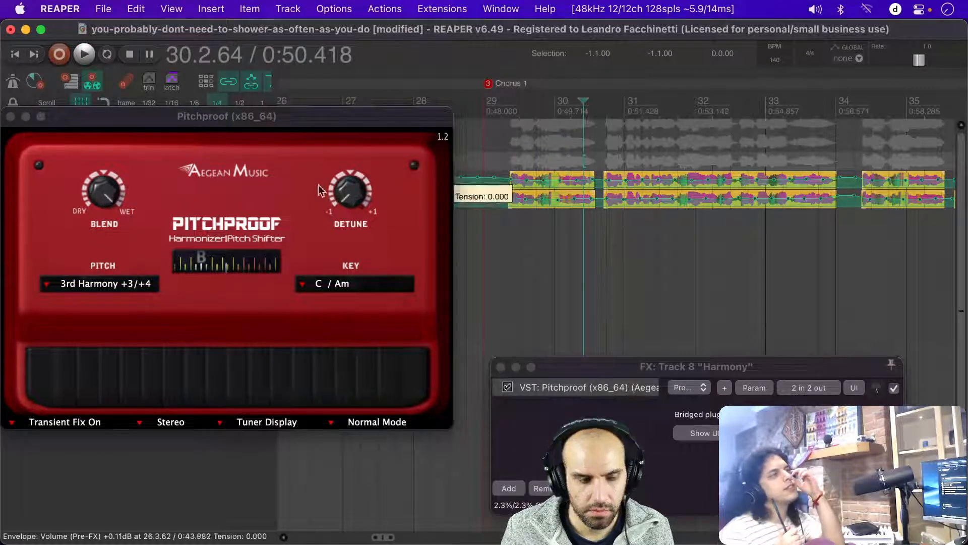
Step: Return Pitchproof's Detune to its centre value of 0.500
click(347, 195)
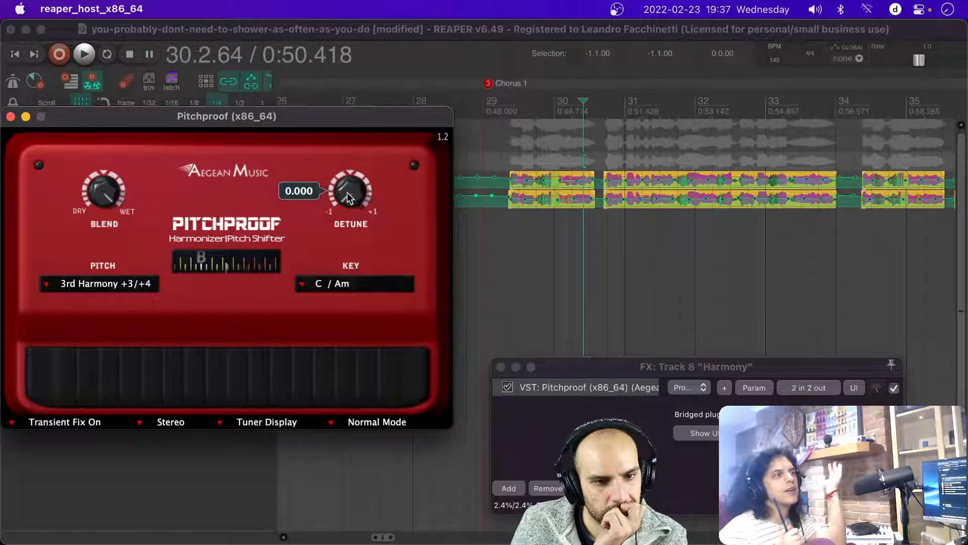
drag(352, 192, 343, 98)
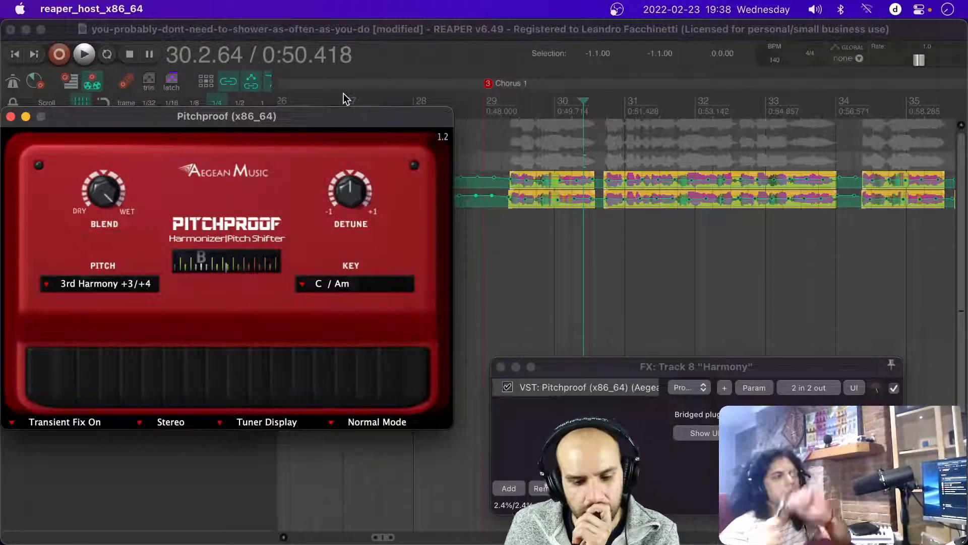
drag(351, 195, 351, 196)
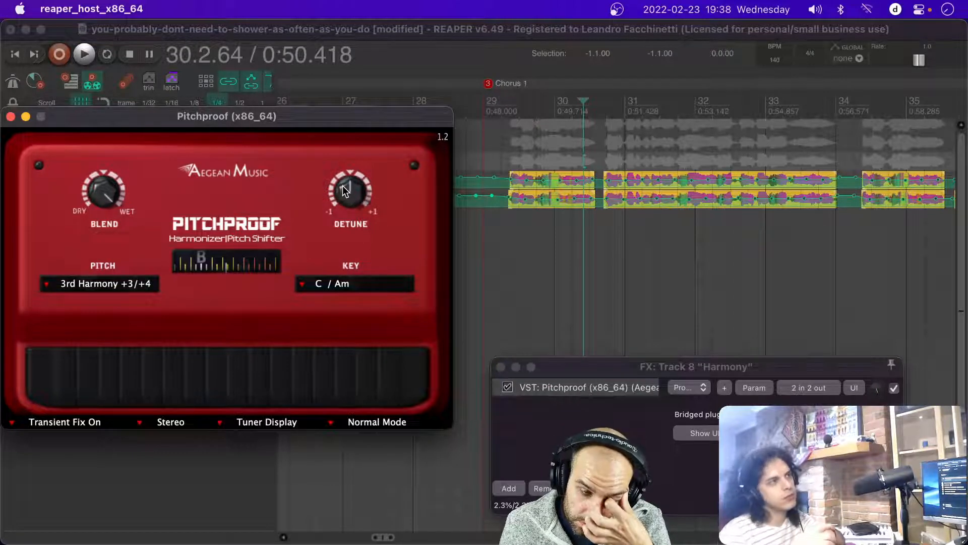
mouse_move(346, 190)
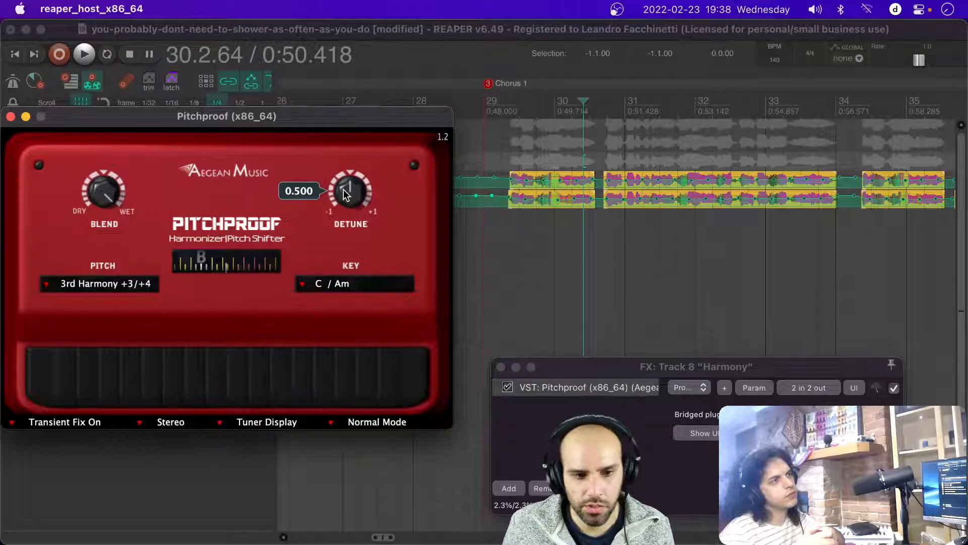
Step: Set Pitchproof's pitch to 0 and lower its Detune partway toward -1
click(80, 283)
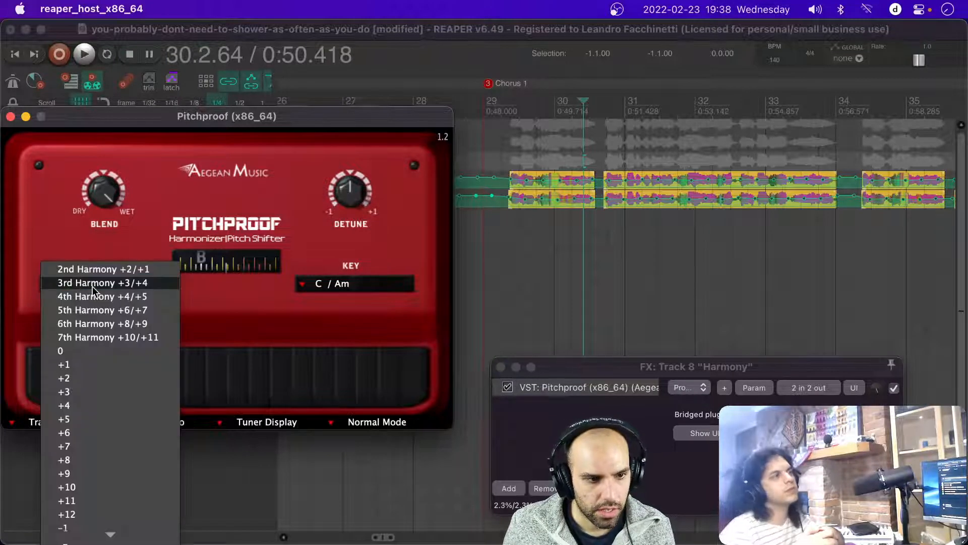
click(100, 355)
drag(346, 186, 362, 246)
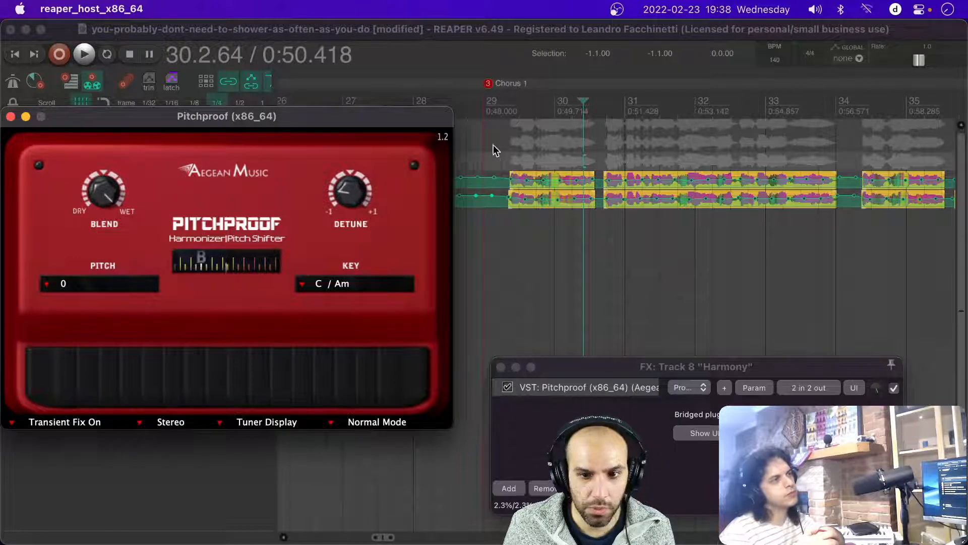
Step: Raise Pitchproof's Detune partway toward +1 and replay the opening phrase of Chorus 1
click(503, 143)
drag(350, 192, 351, 101)
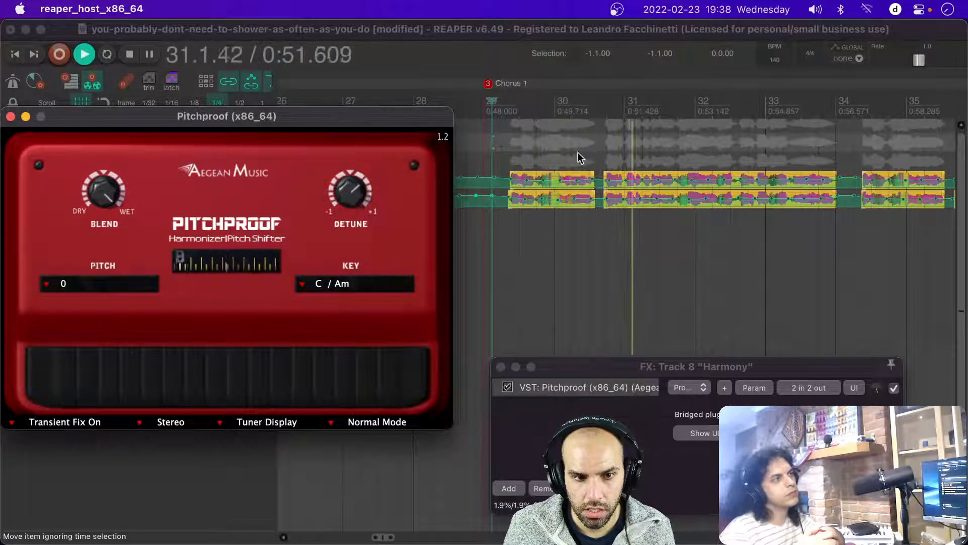
click(503, 150)
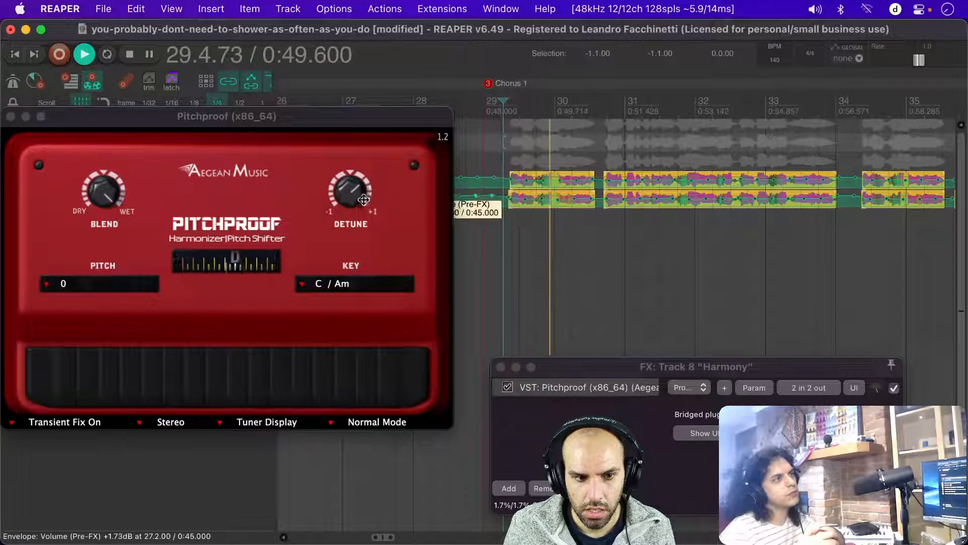
key(space)
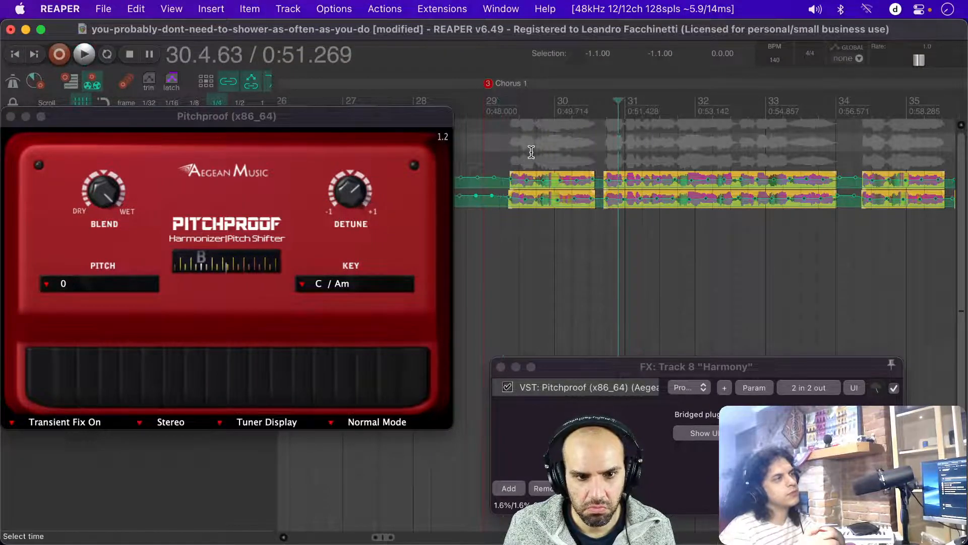
Step: Turn Pitchproof's Detune fully up to +1 and play the opening phrase of Chorus 1 again
click(493, 151)
click(348, 195)
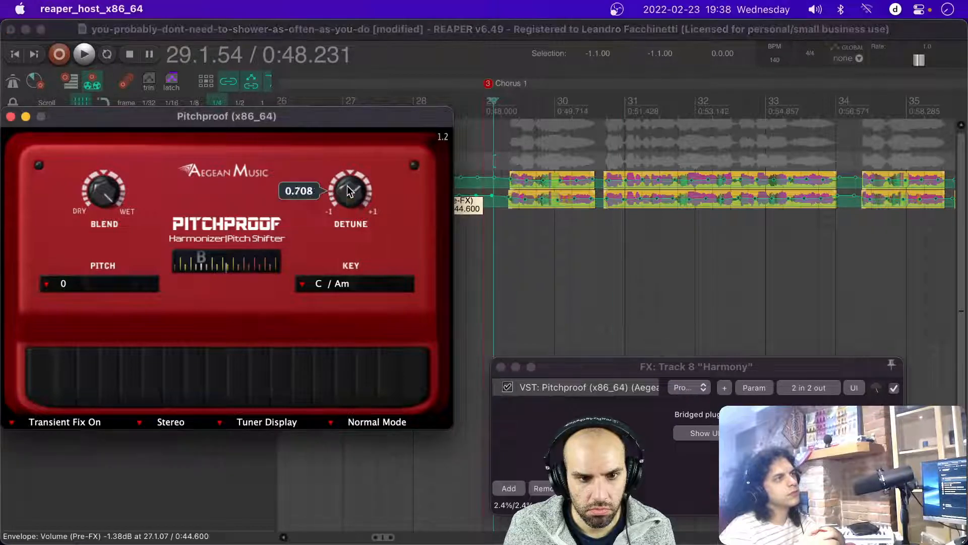
click(497, 137)
key(space)
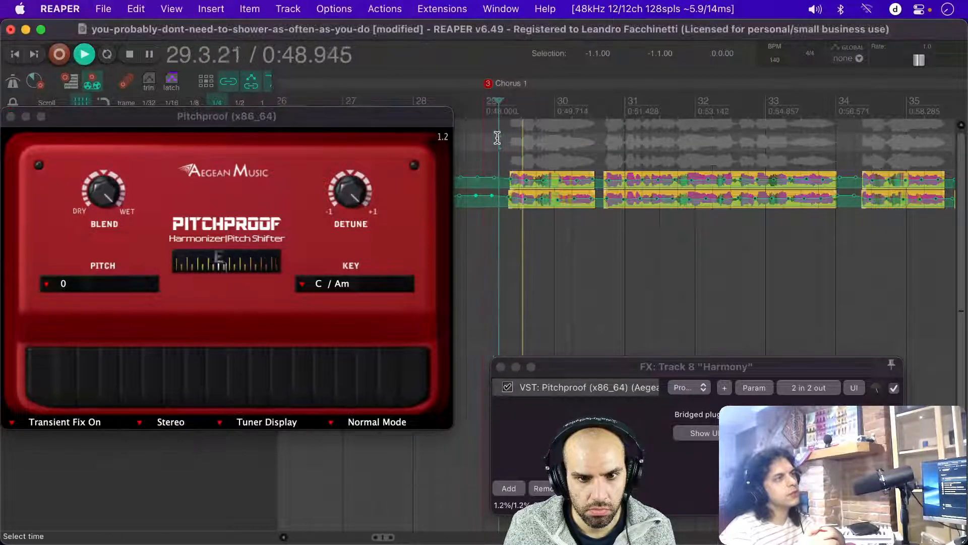
key(space)
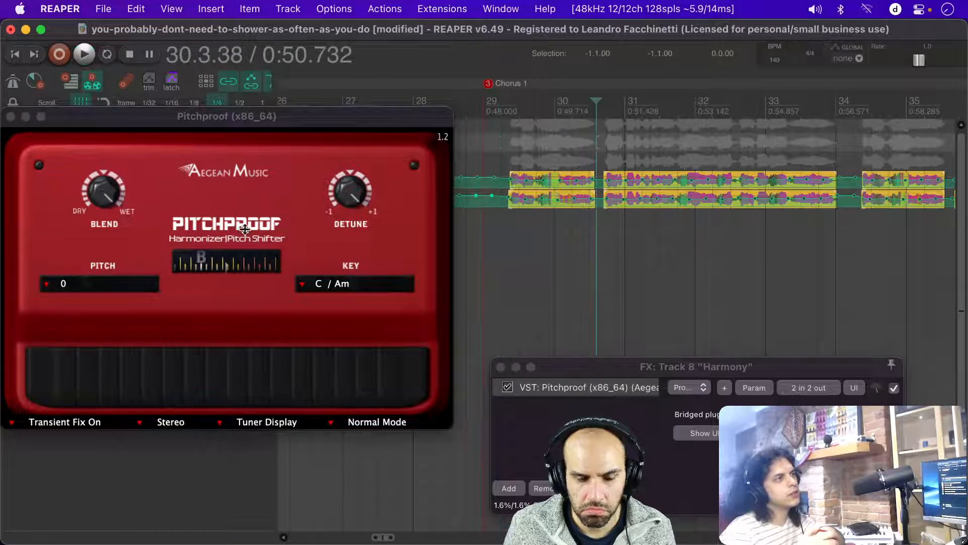
Step: Set Pitchproof's pitch to 3rd Harmony +3/+4, lower its Detune to just above centre, and audition the start of Chorus 1
click(126, 283)
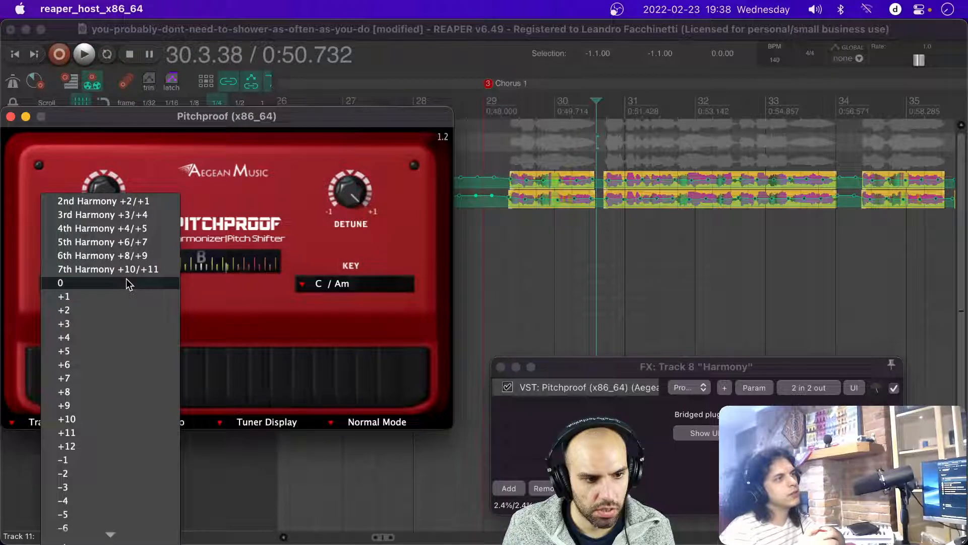
click(105, 215)
mouse_move(352, 190)
drag(354, 186, 332, 277)
mouse_move(355, 189)
mouse_down()
mouse_move(353, 197)
mouse_move(357, 183)
mouse_up()
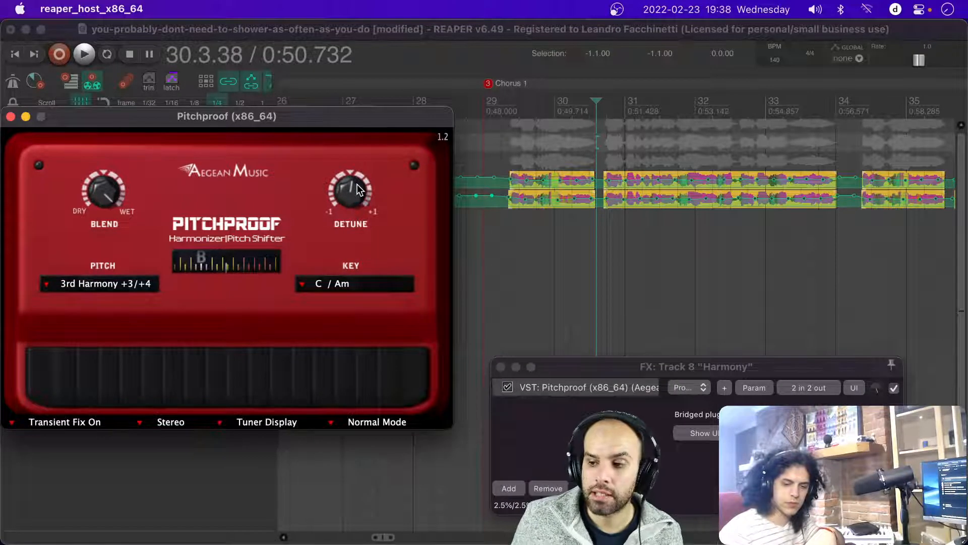
click(500, 142)
key(space)
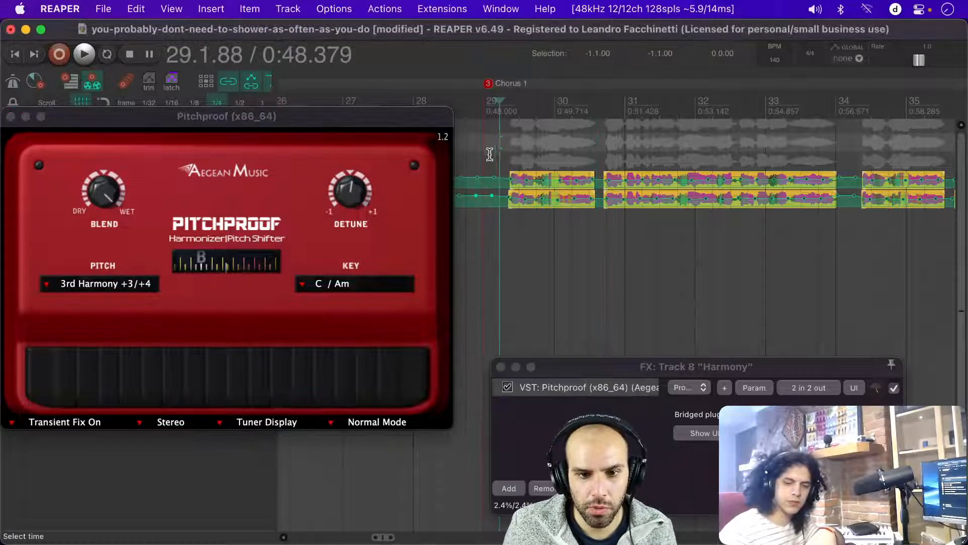
Step: Return Pitchproof's Detune to centre and save the project
drag(351, 195, 345, 217)
click(585, 137)
key(space)
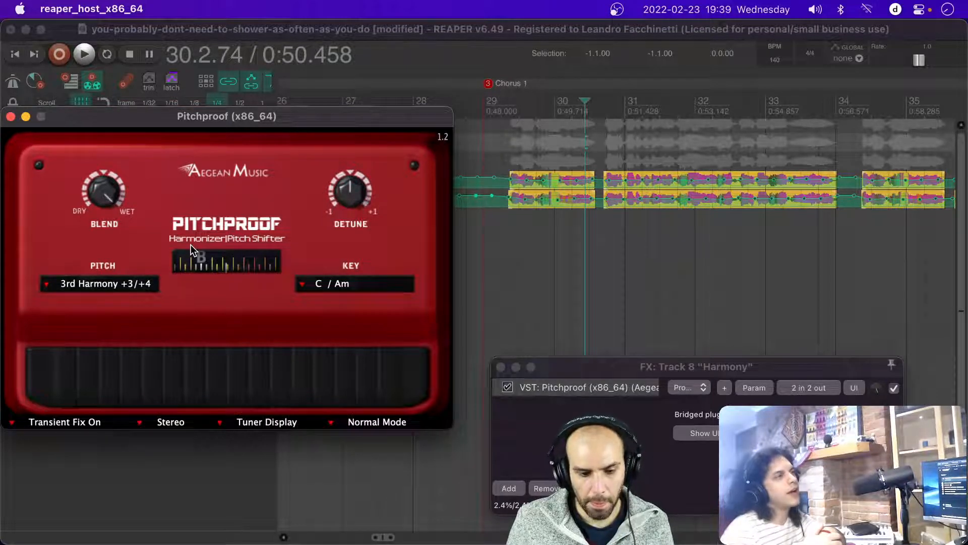
click(436, 32)
key(super+s)
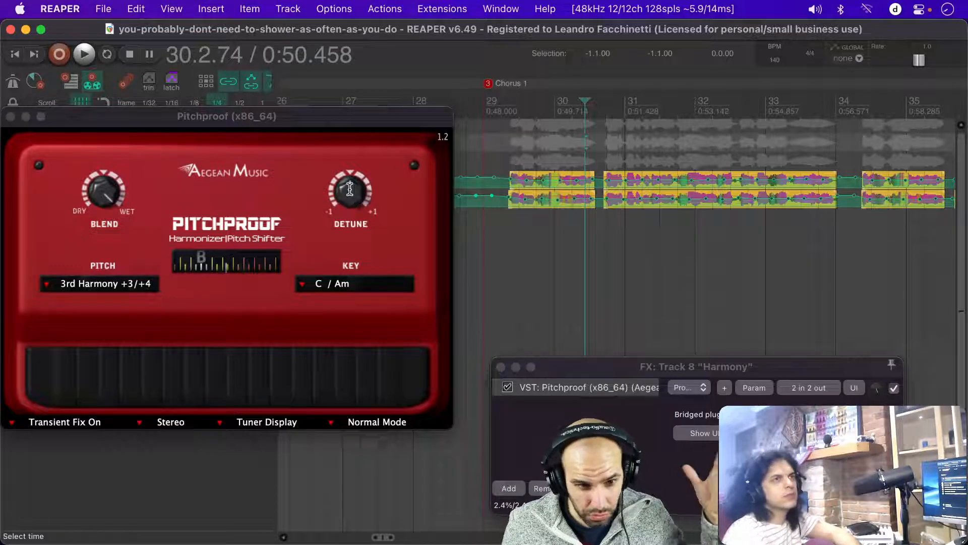
mouse_move(350, 189)
mouse_down()
mouse_move(352, 94)
mouse_move(342, 226)
mouse_move(339, 193)
mouse_up()
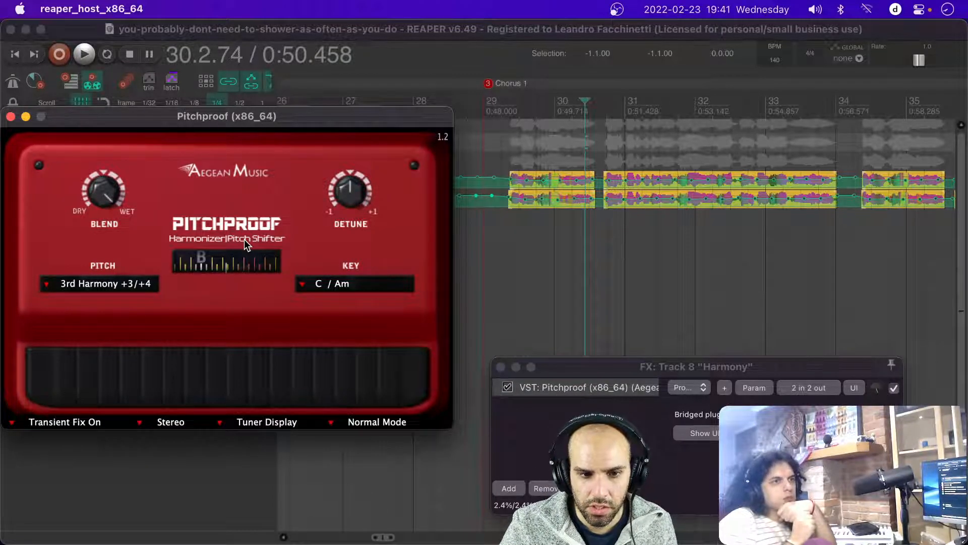
mouse_move(349, 195)
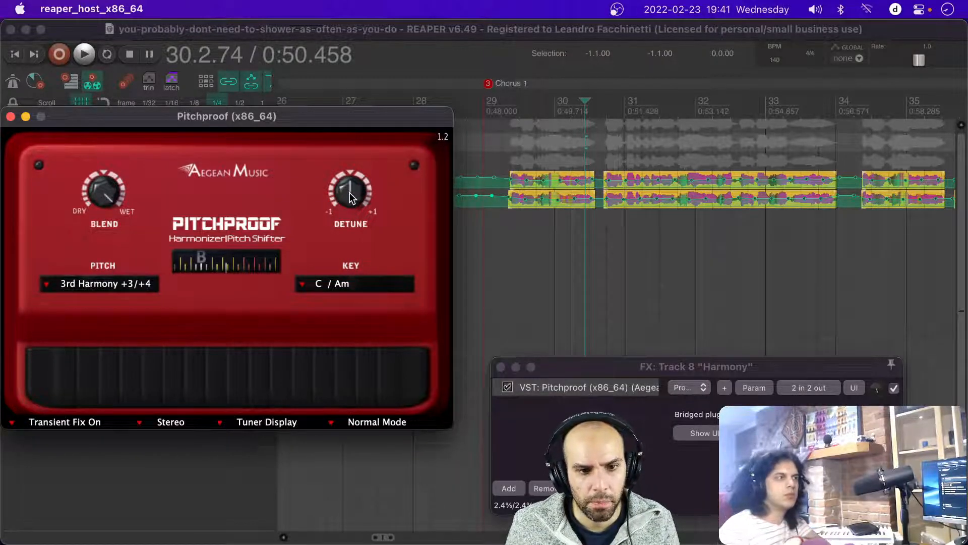
mouse_move(108, 193)
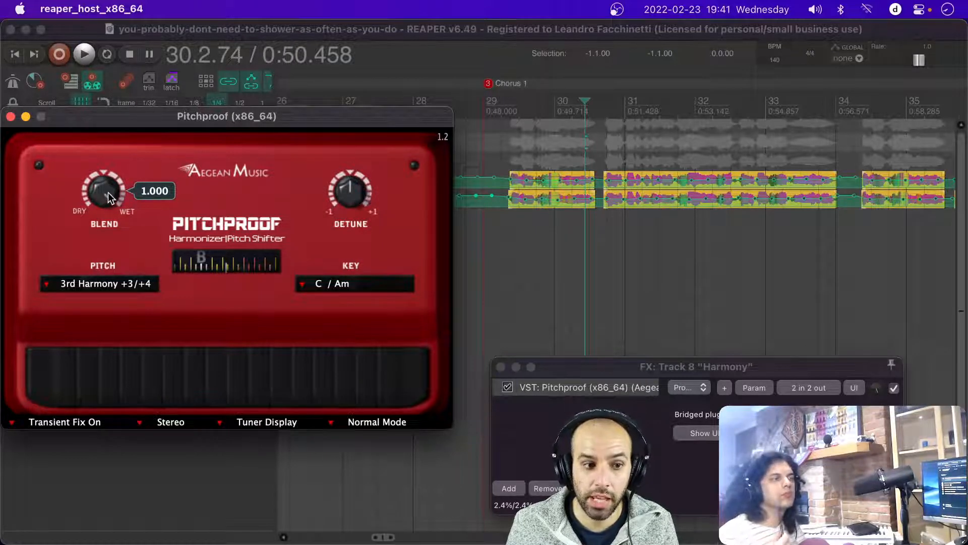
click(107, 285)
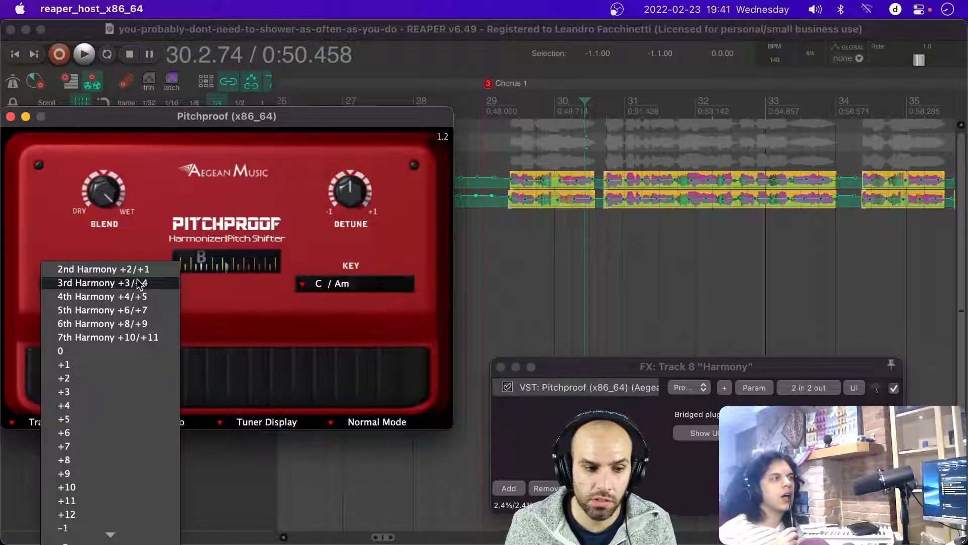
click(168, 222)
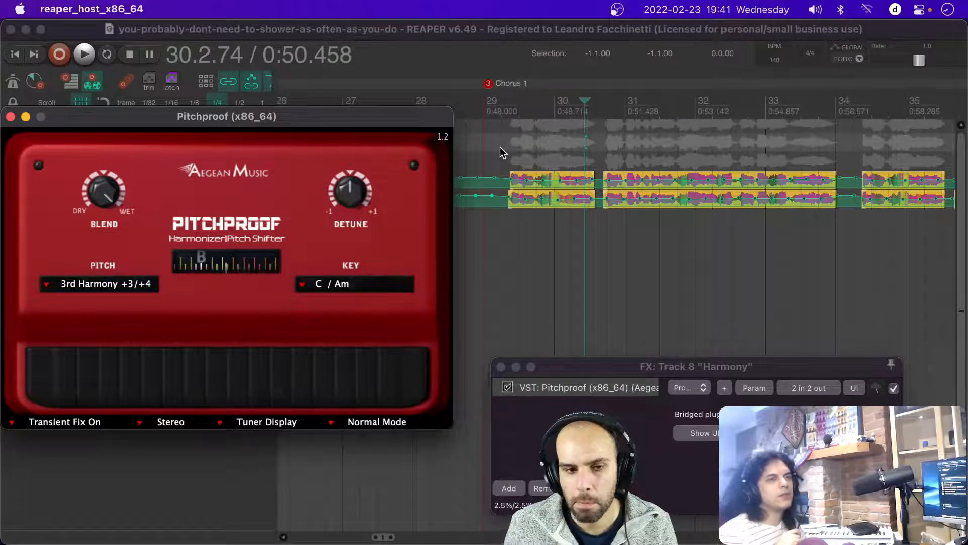
Step: Move the Pitchproof window aside so that it no longer covers the track list
drag(407, 121, 410, 29)
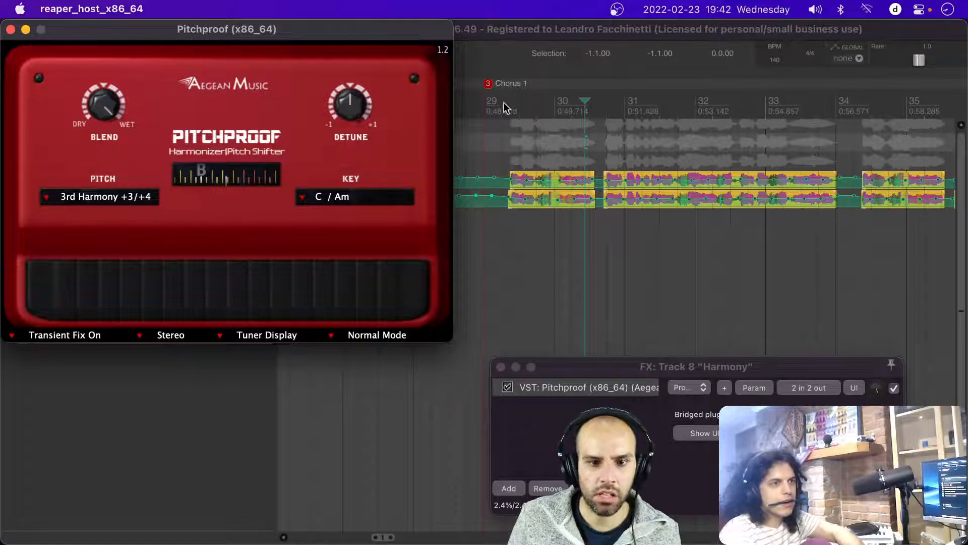
drag(260, 33, 772, 236)
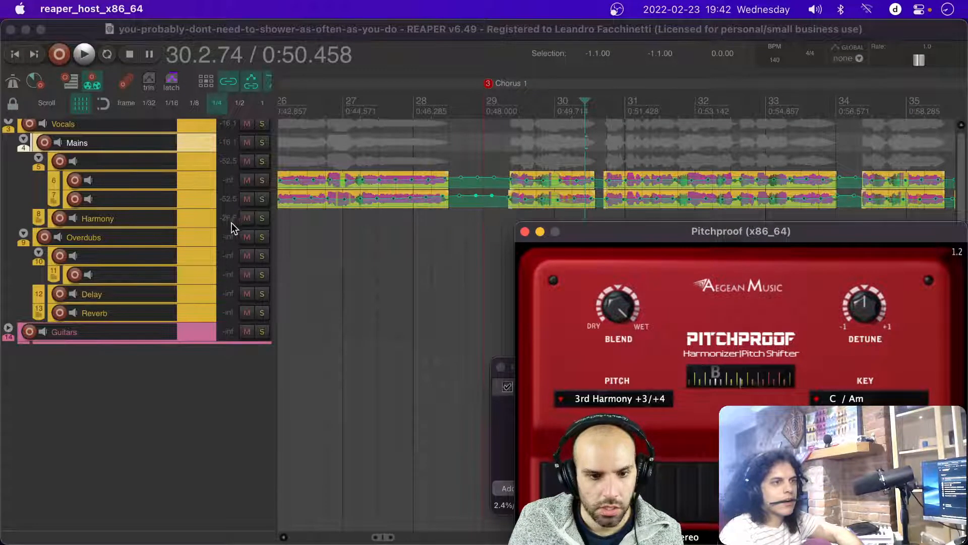
scroll(478, 209, down, 1)
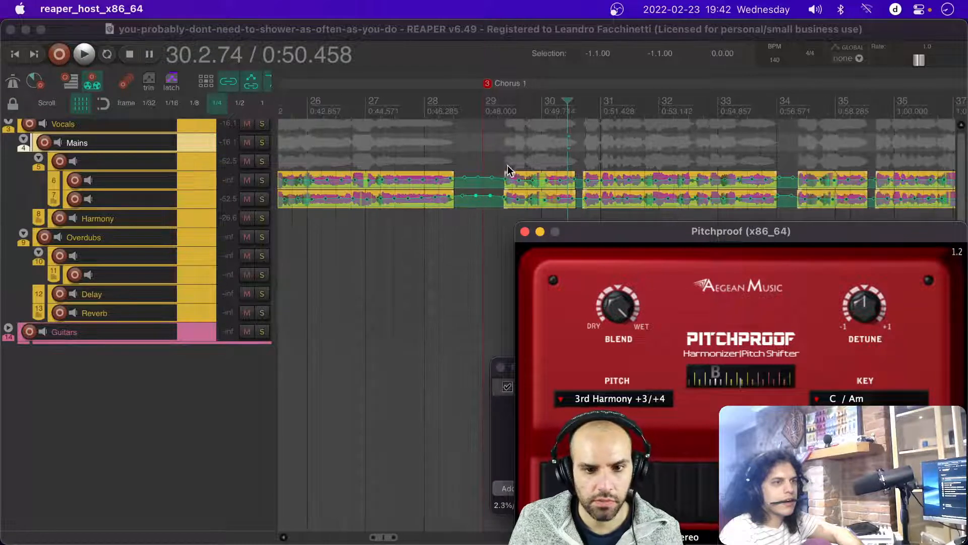
mouse_move(663, 242)
mouse_down()
mouse_move(422, 158)
mouse_move(606, 262)
mouse_move(649, 255)
mouse_move(656, 229)
mouse_move(664, 242)
mouse_up()
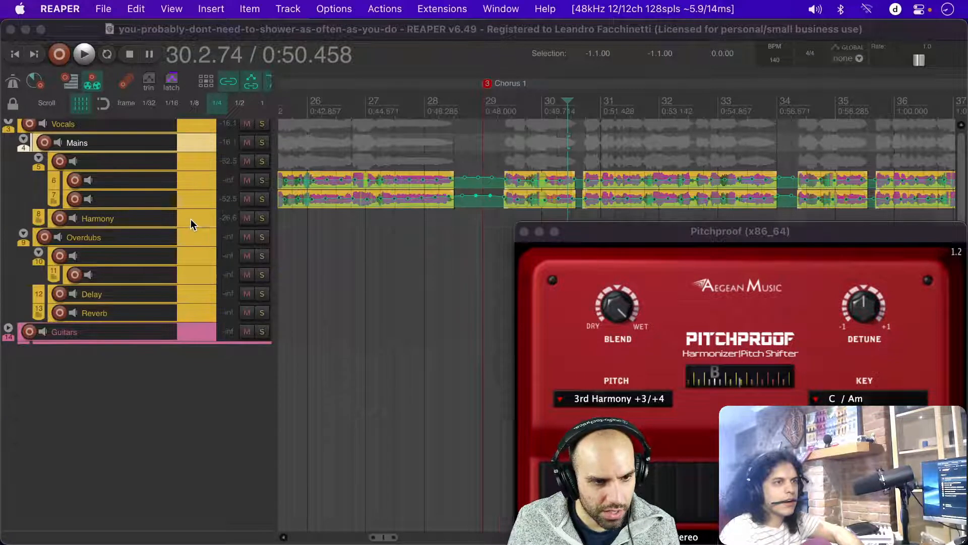
click(197, 222)
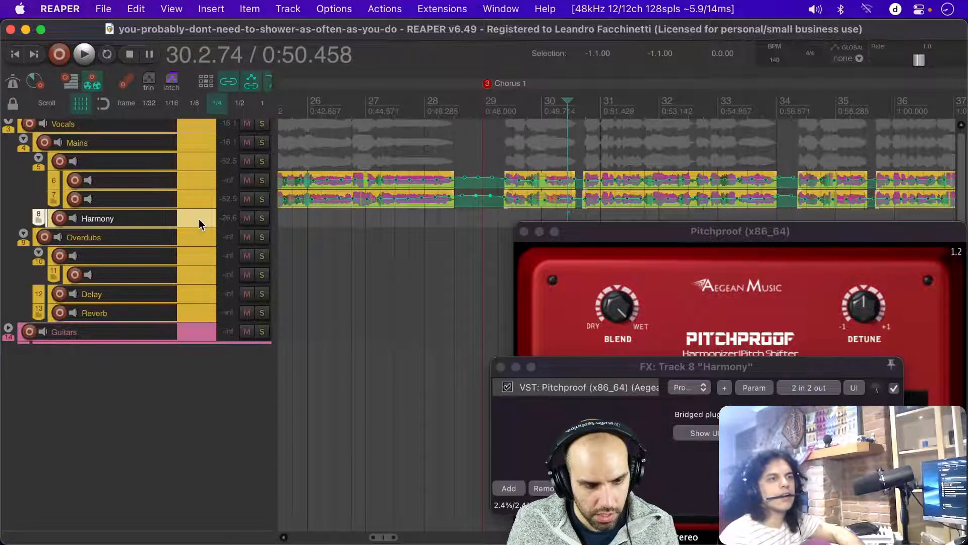
key(super+d)
click(10, 232)
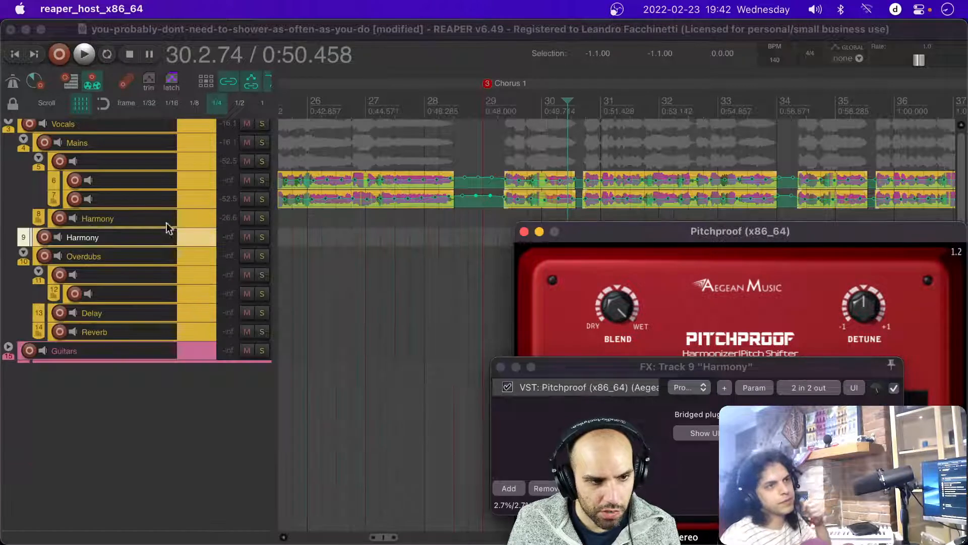
click(195, 234)
mouse_move(194, 223)
mouse_down()
mouse_move(194, 212)
mouse_move(191, 224)
mouse_up()
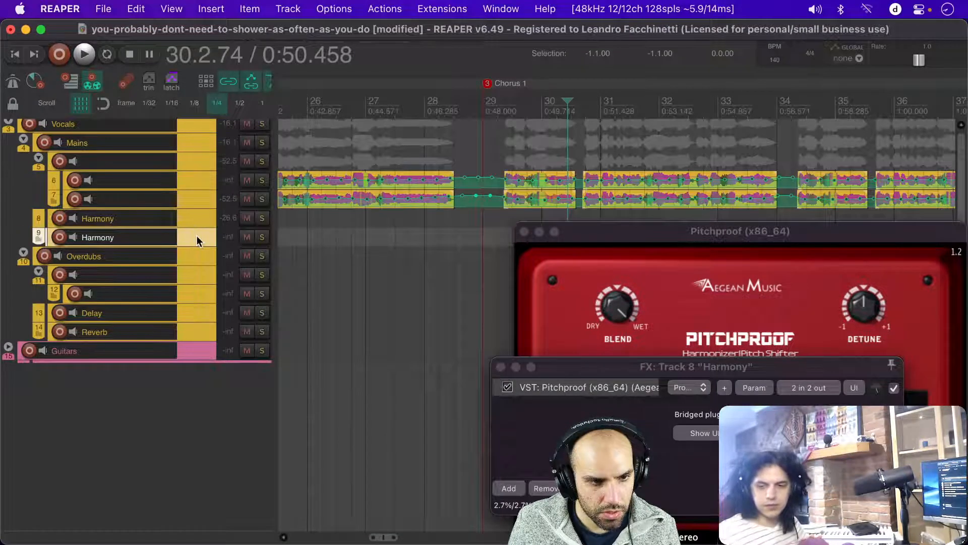
key(Delete)
Step: Insert three new tracks below the Harmony track and nest them inside it as a folder
click(190, 216)
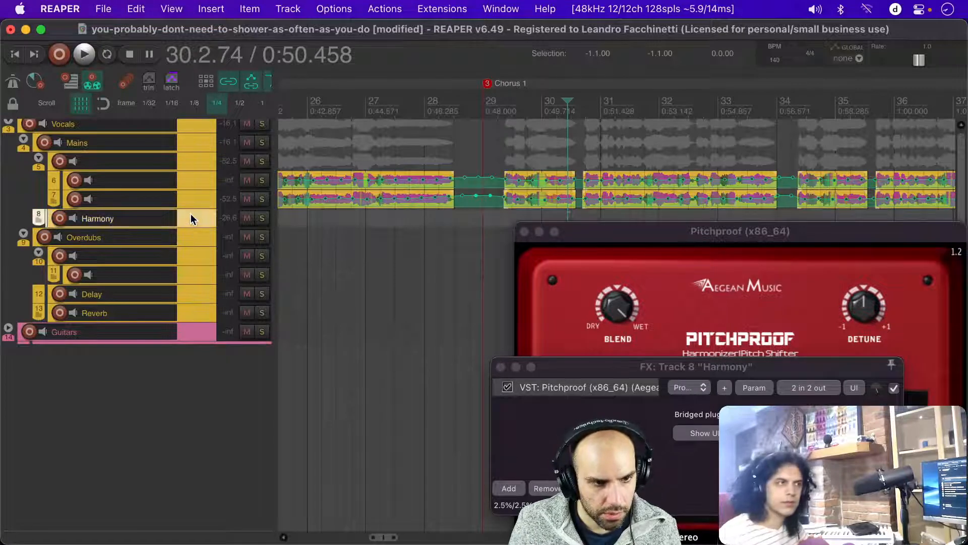
key(super+t)
key(super+t)
key(super+t)
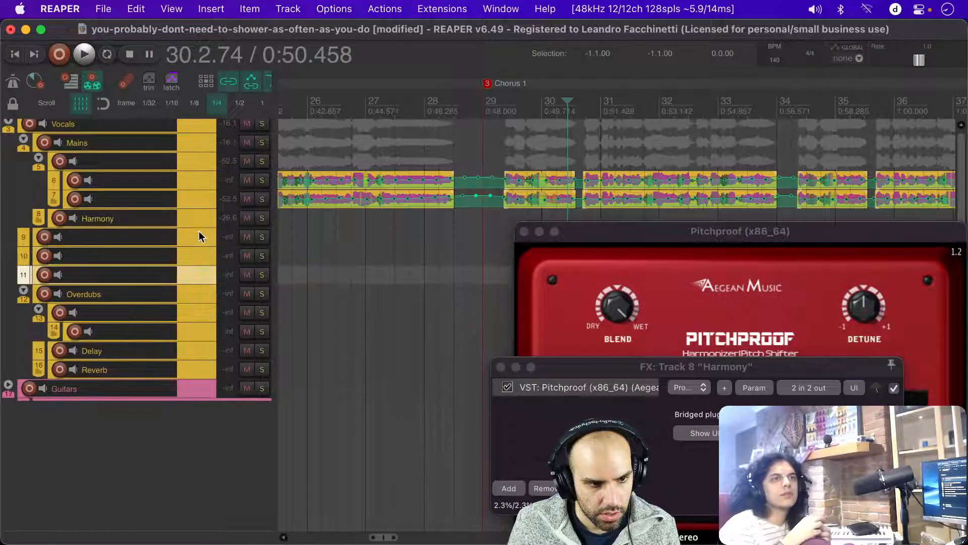
shift+click(196, 234)
drag(193, 232, 194, 219)
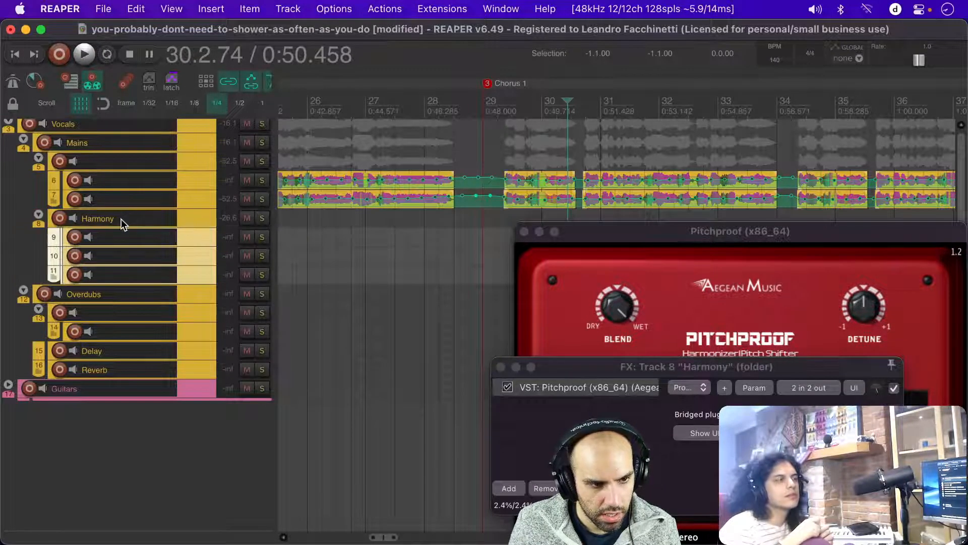
Step: Move Pitchproof from the Harmony folder to track 9, copy it to track 10, and close both tracks' effect windows
scroll(190, 225, up, 5)
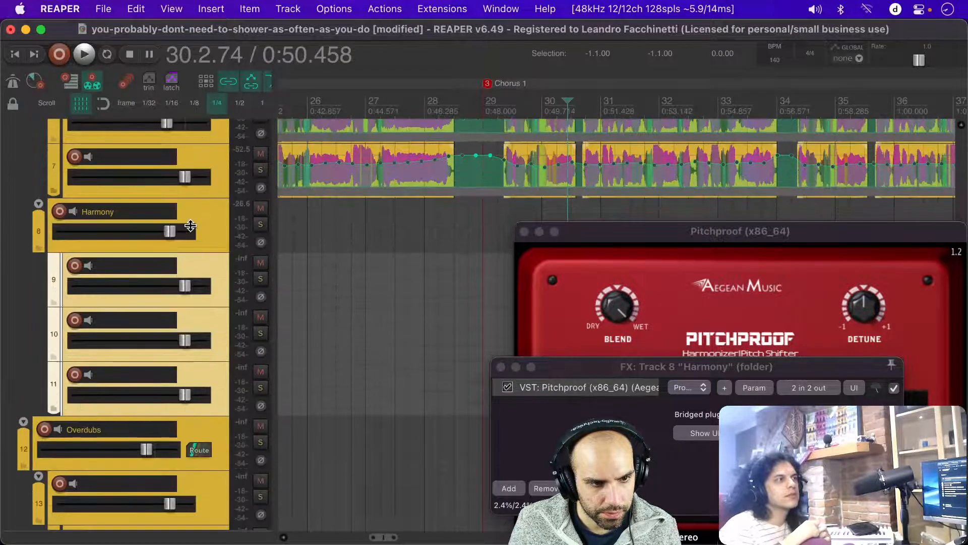
scroll(190, 226, up, 2)
drag(88, 246, 107, 382)
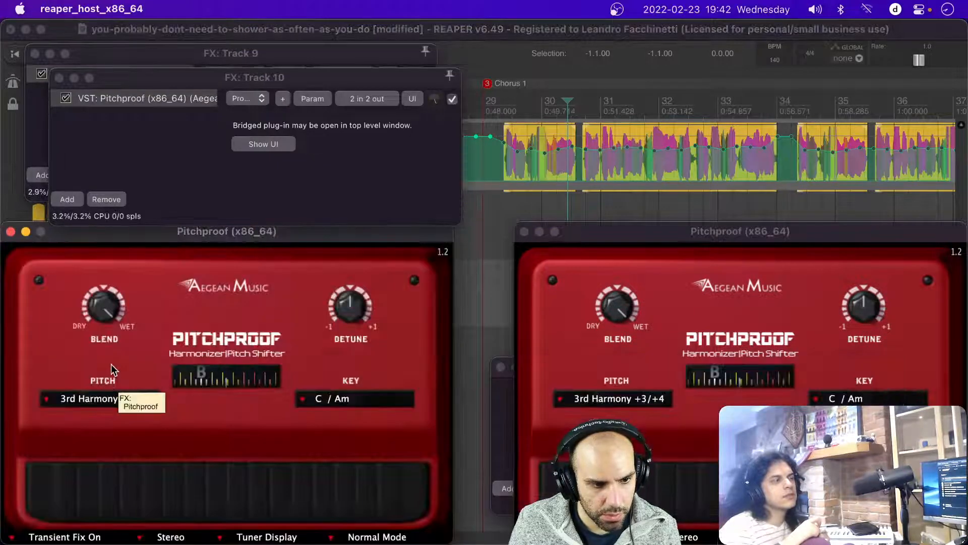
click(10, 231)
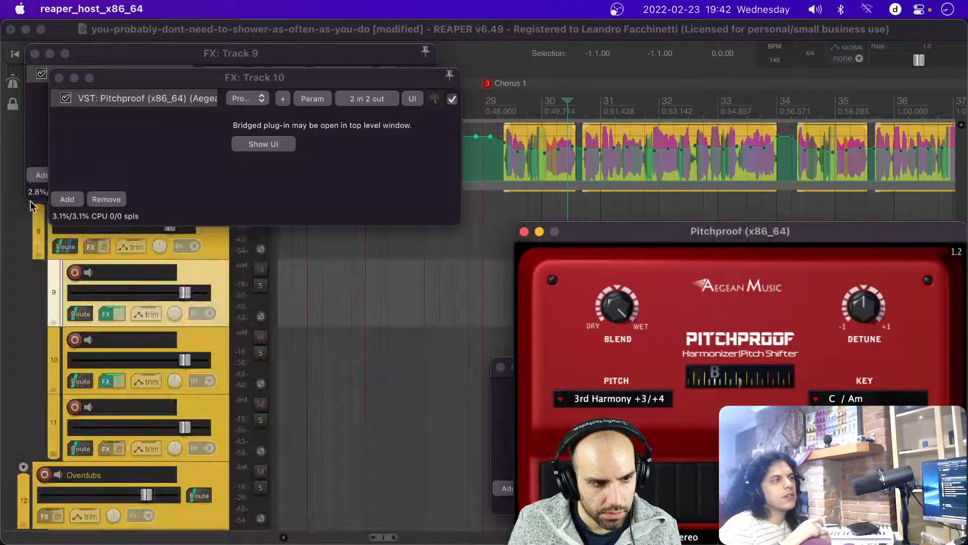
click(59, 77)
click(36, 54)
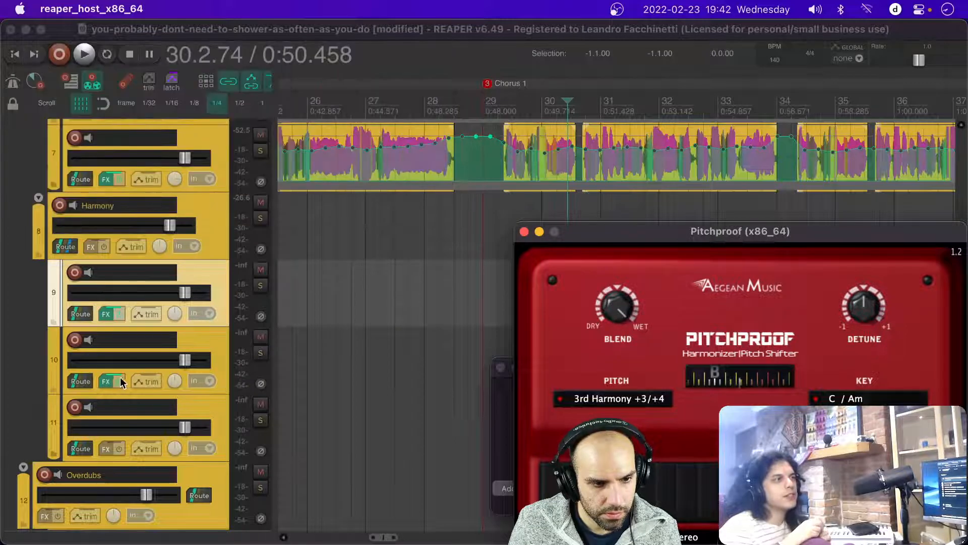
Step: Copy Pitchproof from track 10 to track 11 and close the open plugin and effect windows
drag(110, 379, 107, 448)
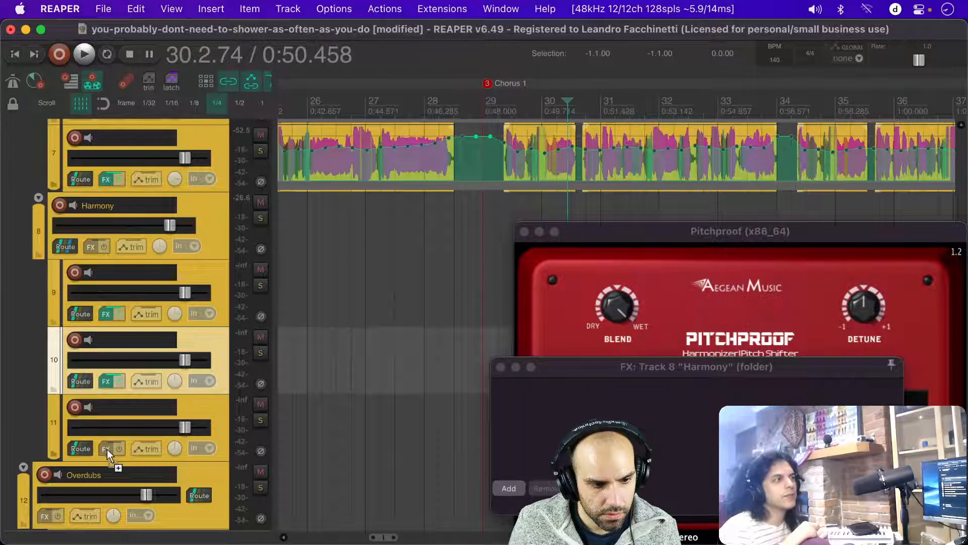
click(524, 232)
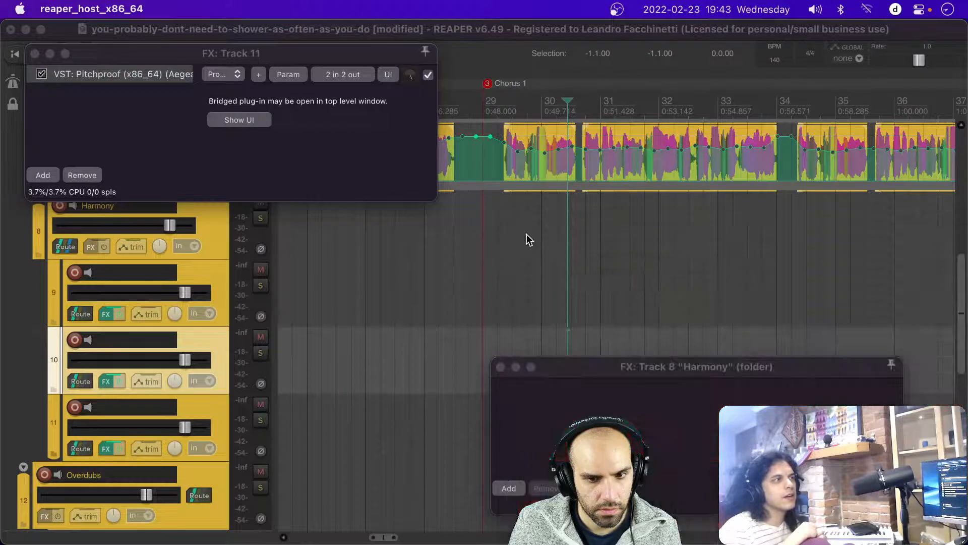
click(36, 54)
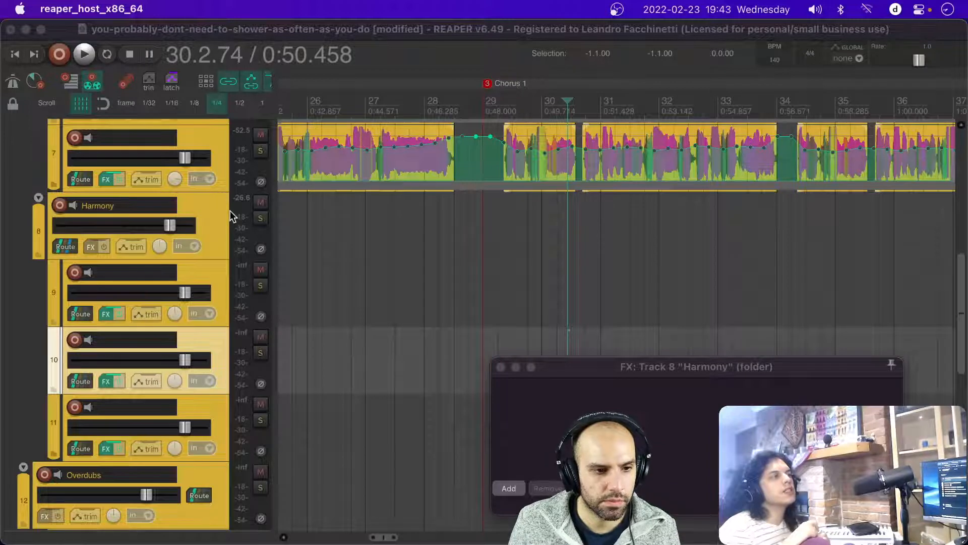
Step: Remove the receive from track 6 in the Harmony folder's routing
click(65, 246)
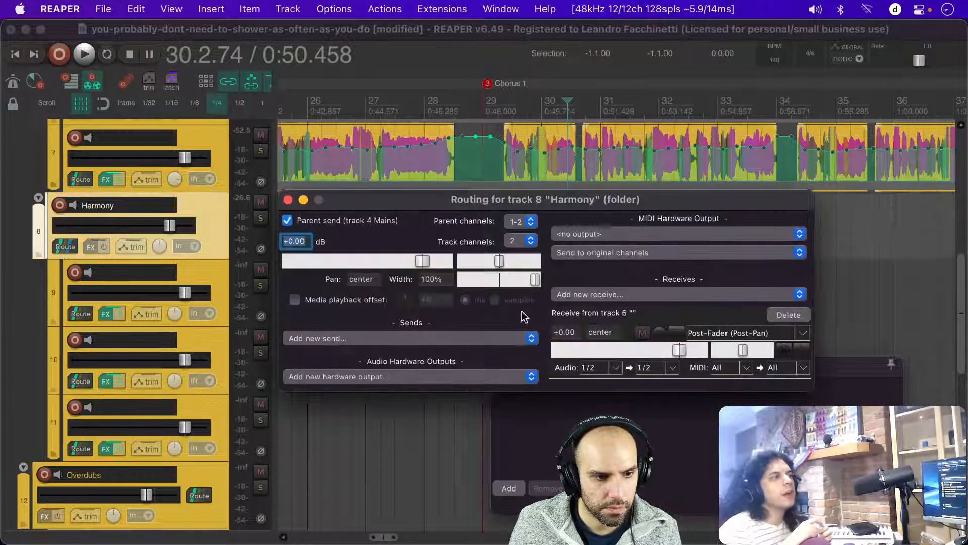
click(788, 315)
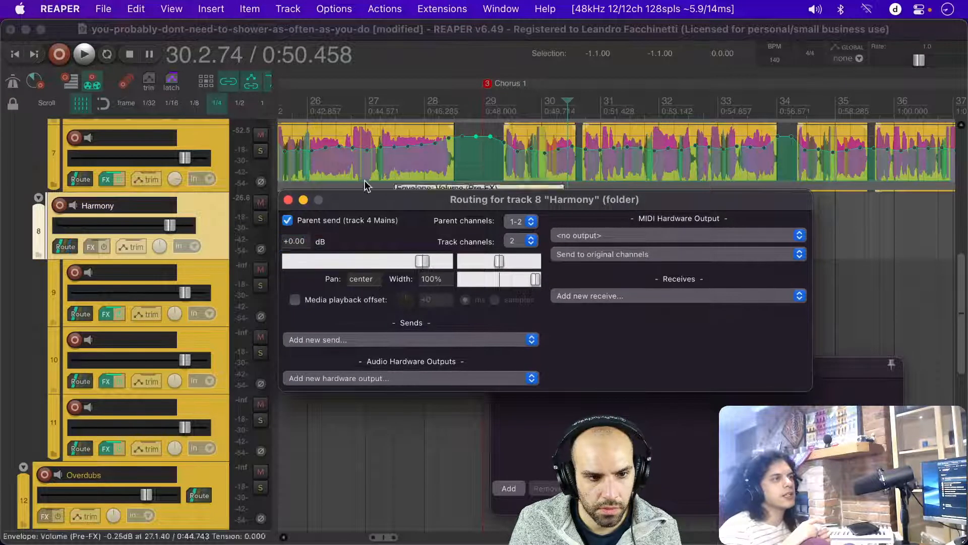
Step: Close the Harmony folder's routing and effects windows and show the mixer
click(288, 199)
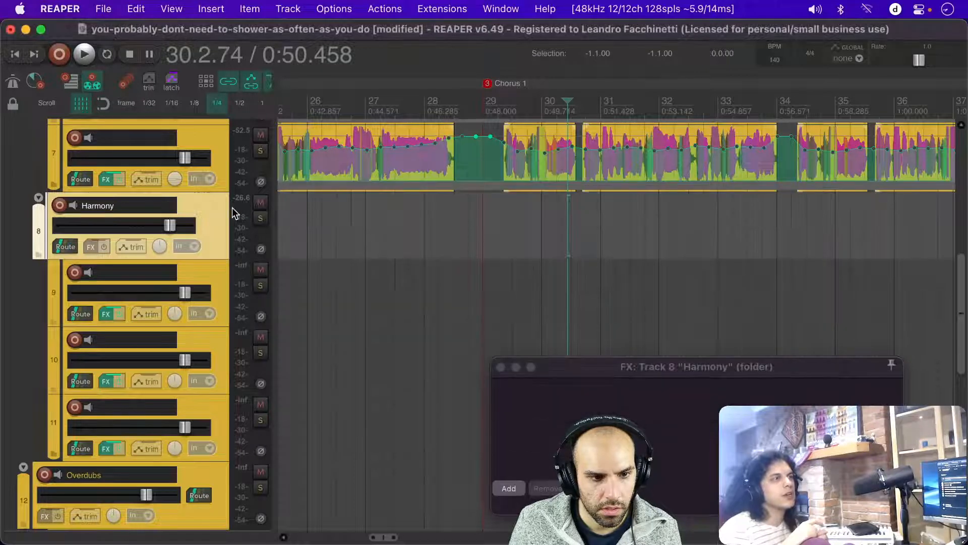
scroll(231, 207, up, 2)
scroll(232, 208, down, 3)
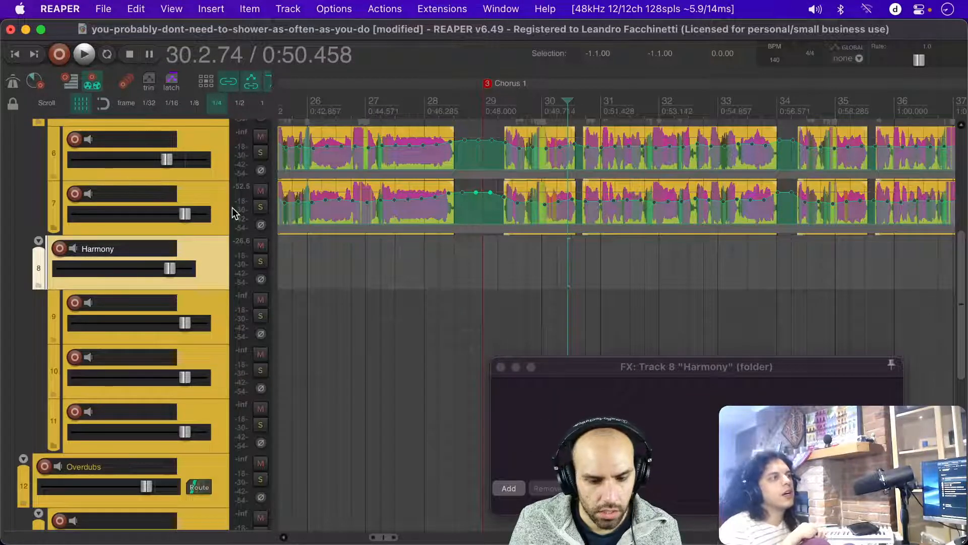
key(super+m)
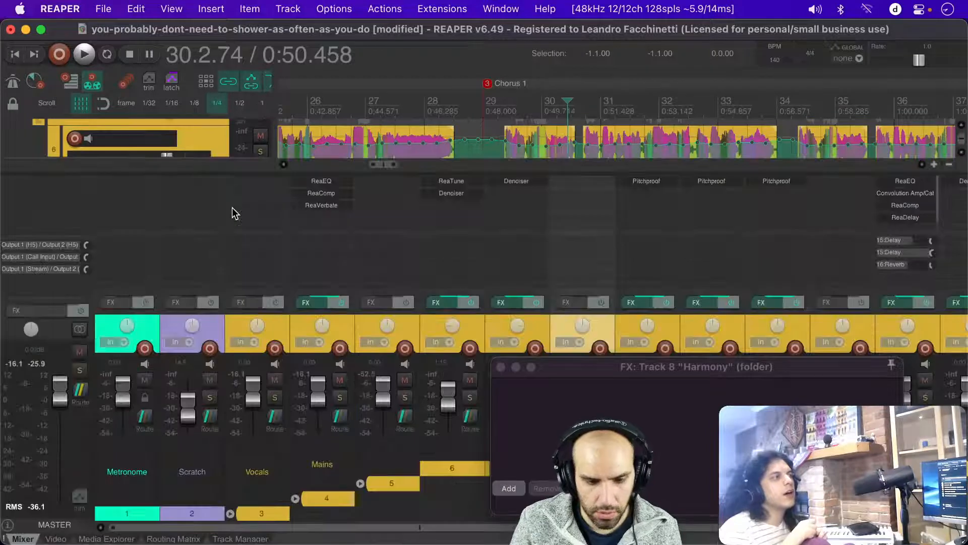
click(501, 367)
scroll(628, 497, right, 2)
scroll(530, 378, left, 2)
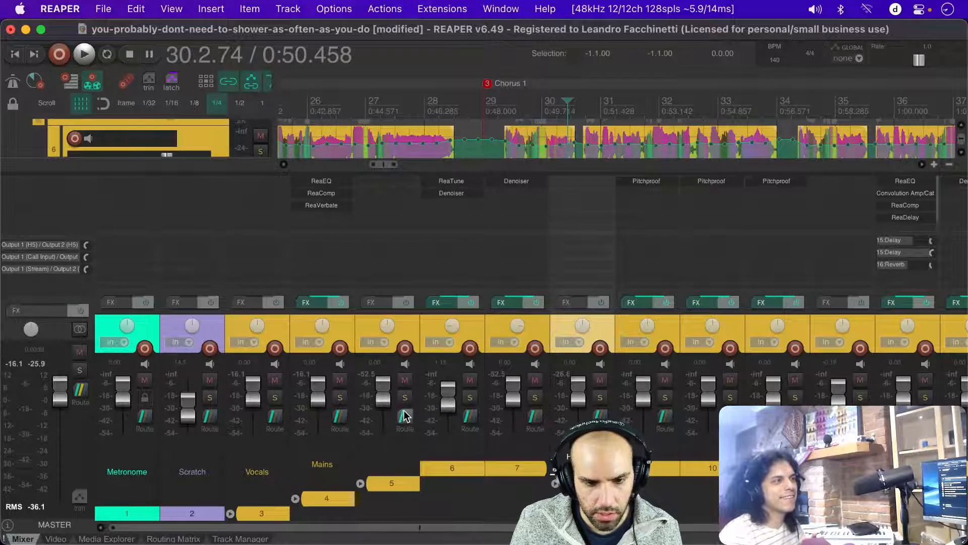
Step: Create sends from track 5 to tracks 9, 10 and 11, and hide the mixer
drag(405, 417, 601, 416)
key(Escape)
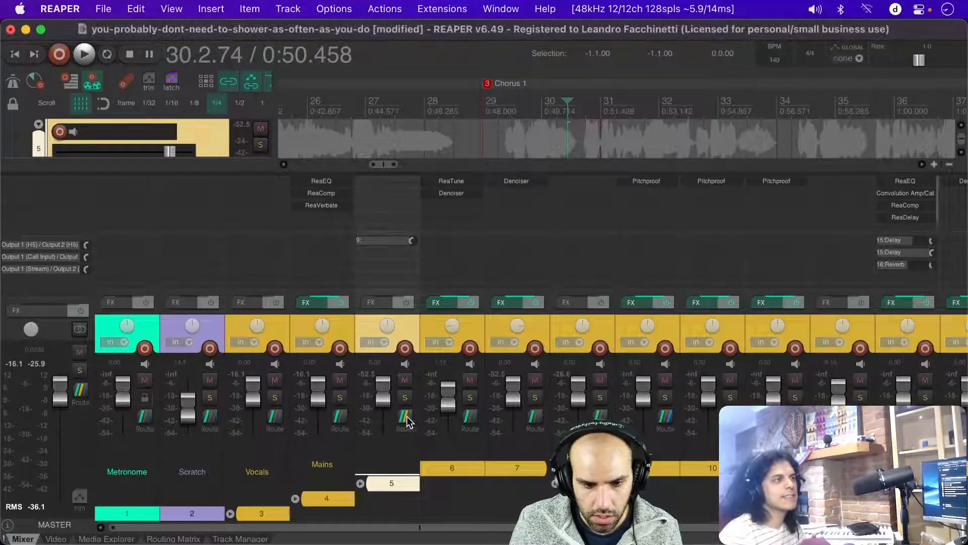
drag(716, 431, 730, 417)
key(Escape)
drag(405, 417, 787, 418)
key(Escape)
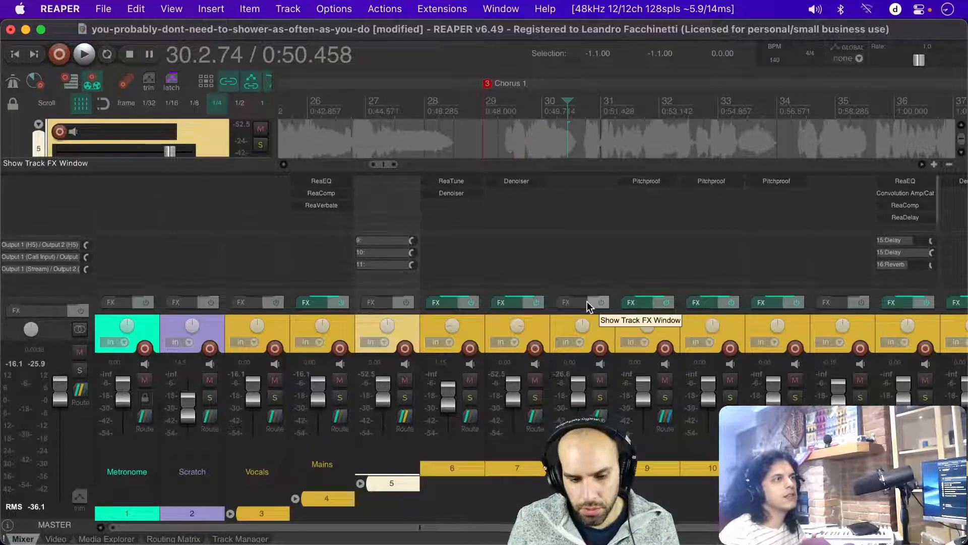
key(super+m)
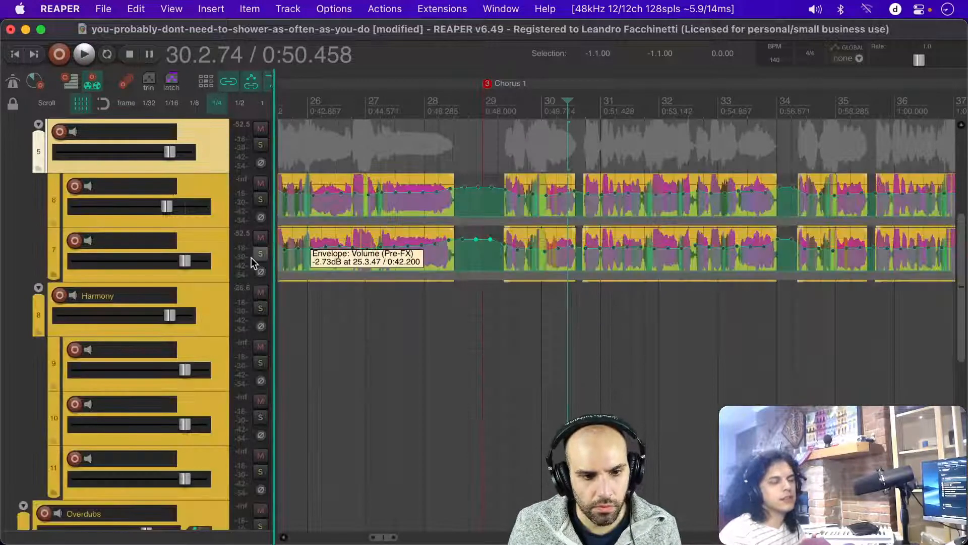
Step: Enlarge the track panels, open track 9's effects window and save the project
click(197, 345)
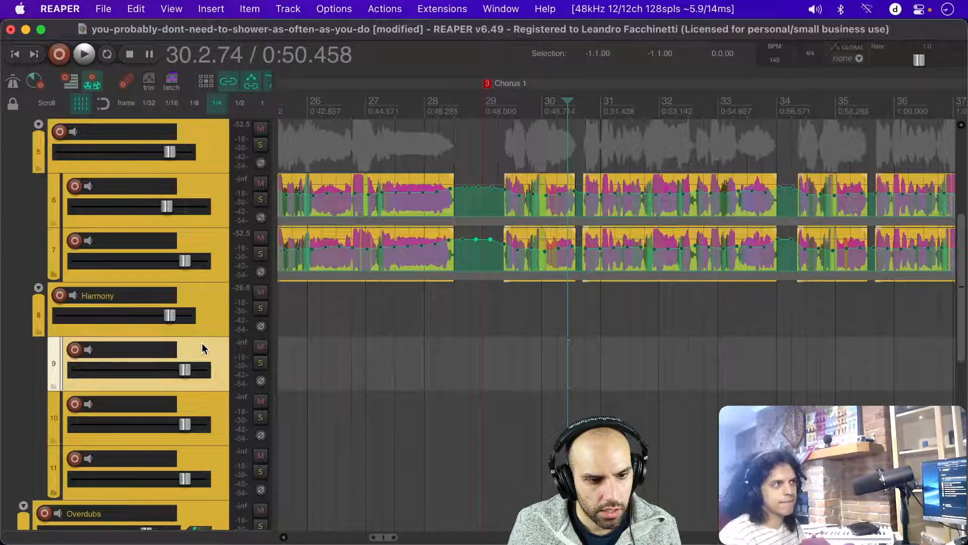
key(super+Up)
key(super+Up)
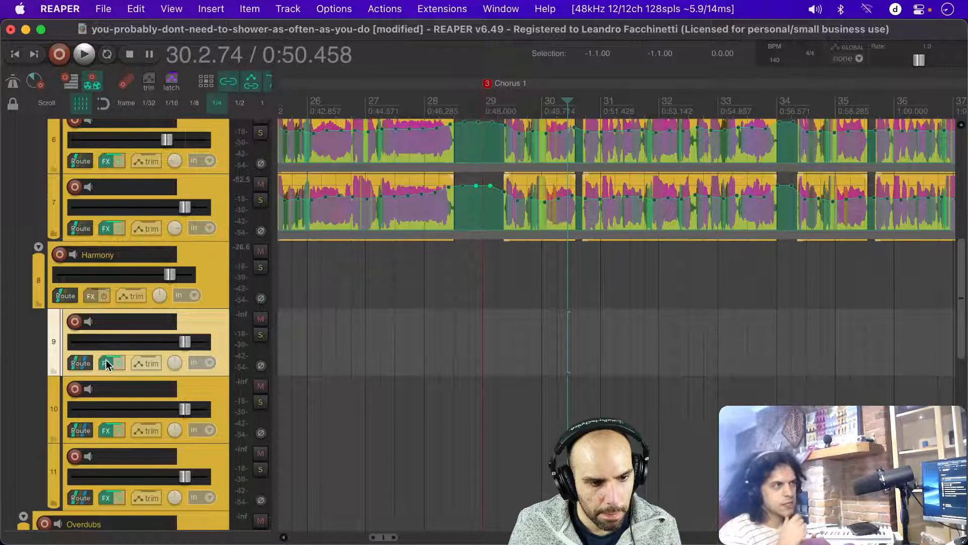
click(105, 364)
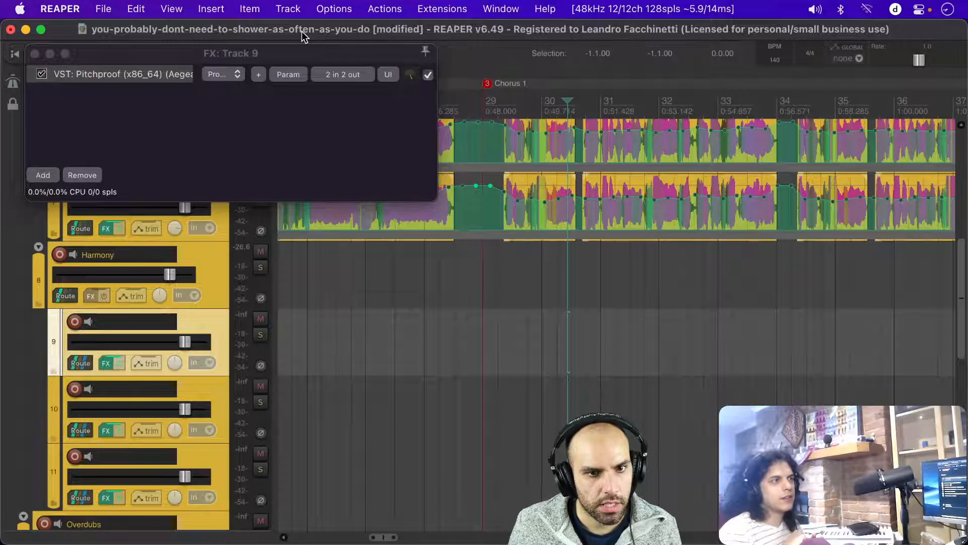
key(super+s)
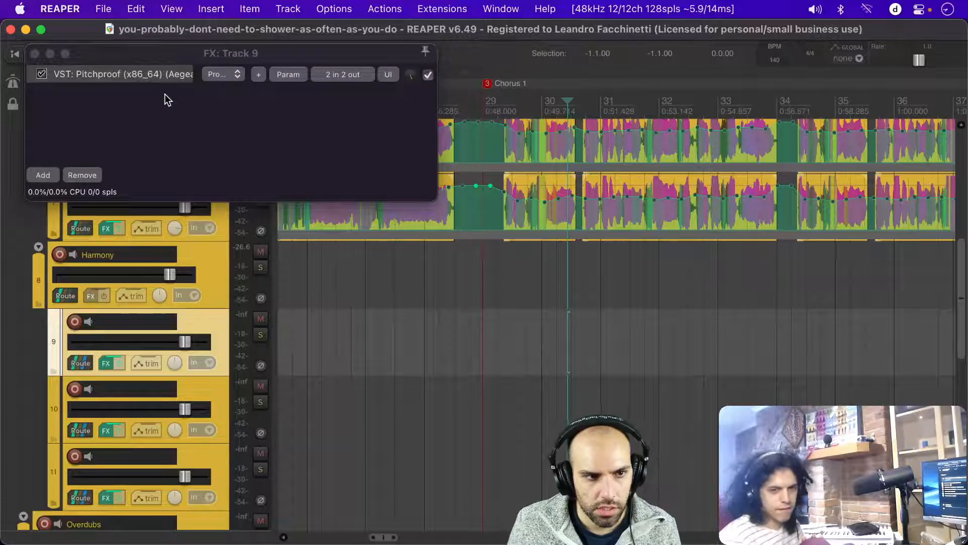
Step: Look for track 9's Pitchproof interface among the open windows, select the plugin in the chain and close the effects window
key(super+Tab)
key(super+shift+Tab)
key(ctrl+Up)
click(181, 96)
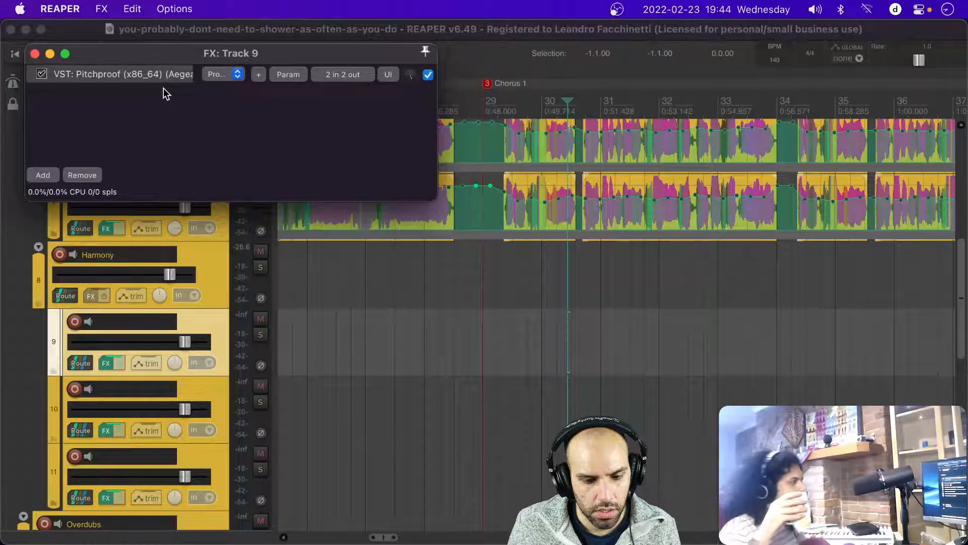
click(153, 75)
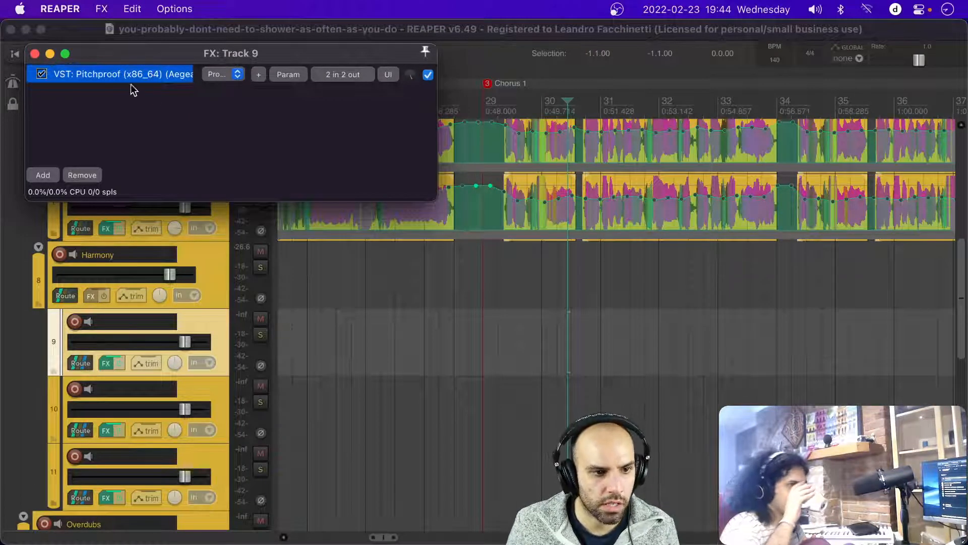
click(34, 53)
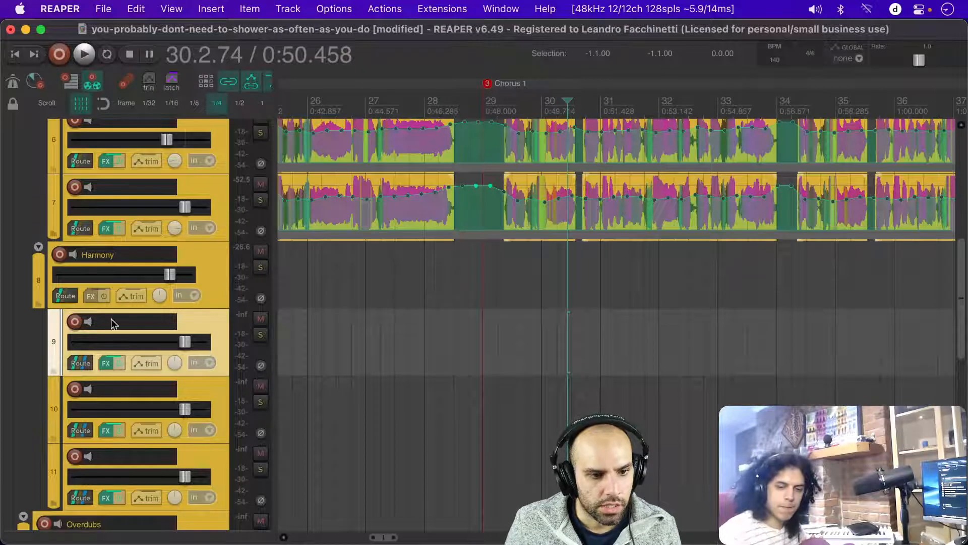
Step: Try to open track 9's Pitchproof in its own floating window, and close it along with the effects window
click(102, 362)
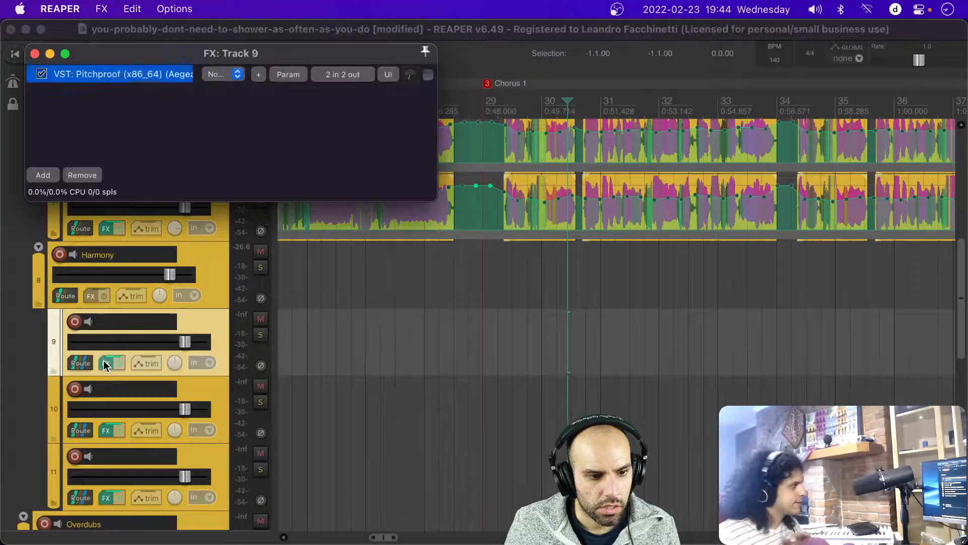
double_click(134, 76)
drag(134, 76, 325, 82)
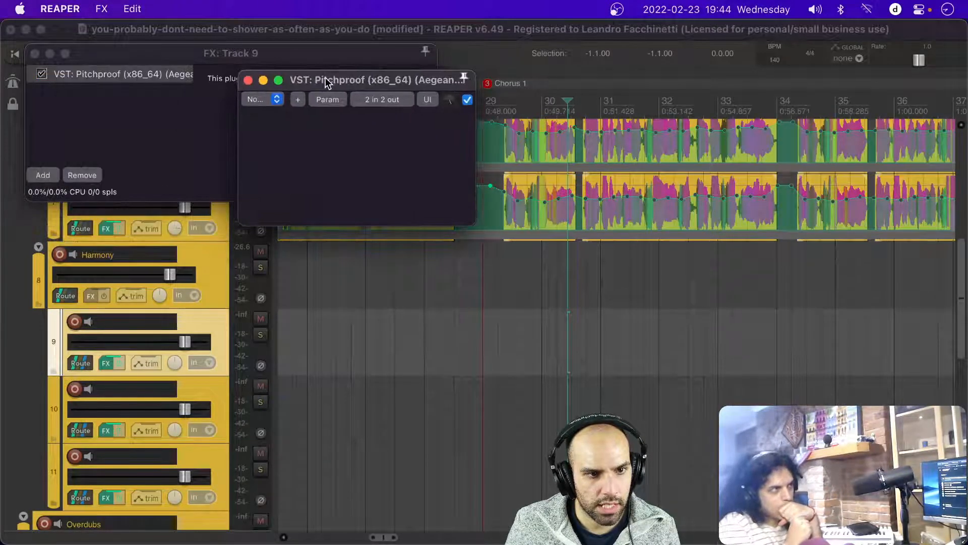
click(248, 80)
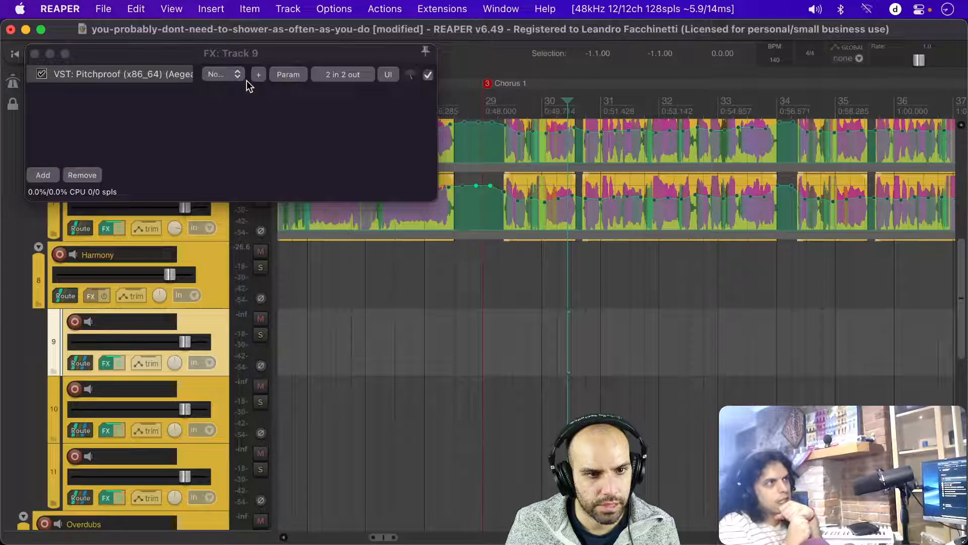
click(35, 53)
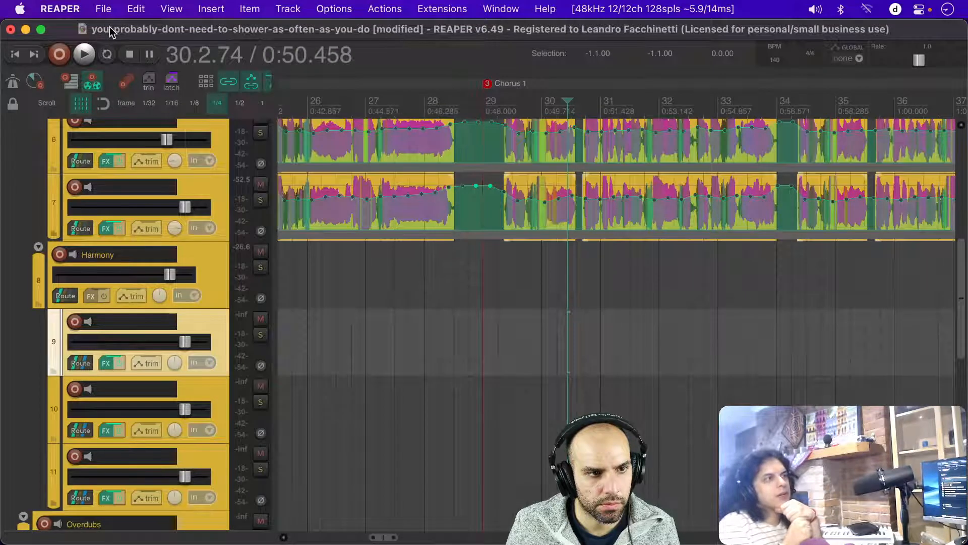
Step: Check the open windows for Pitchproof, try again to float it from track 9's effects, and close both windows
key(ctrl+Up)
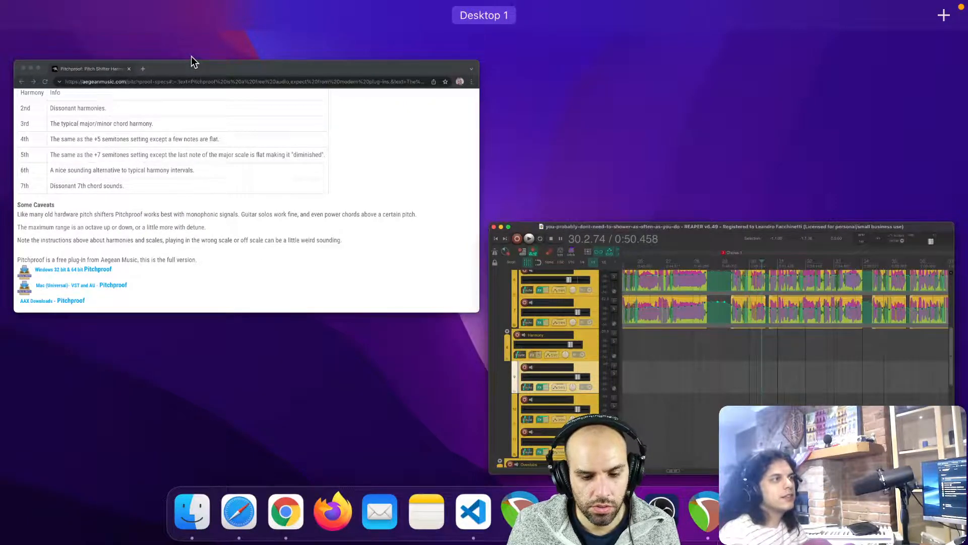
key(ctrl+Up)
click(105, 362)
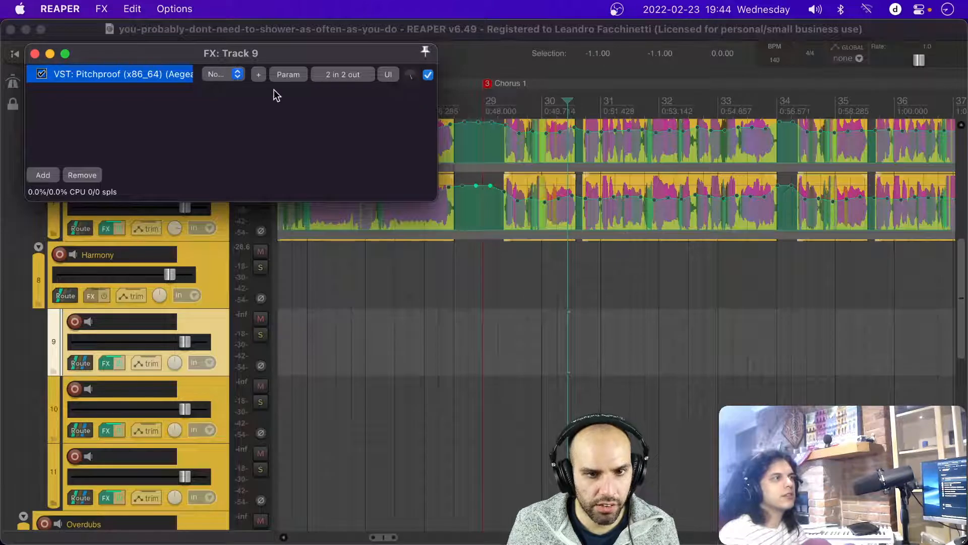
double_click(124, 77)
drag(316, 87, 299, 104)
drag(454, 244, 731, 387)
key(Escape)
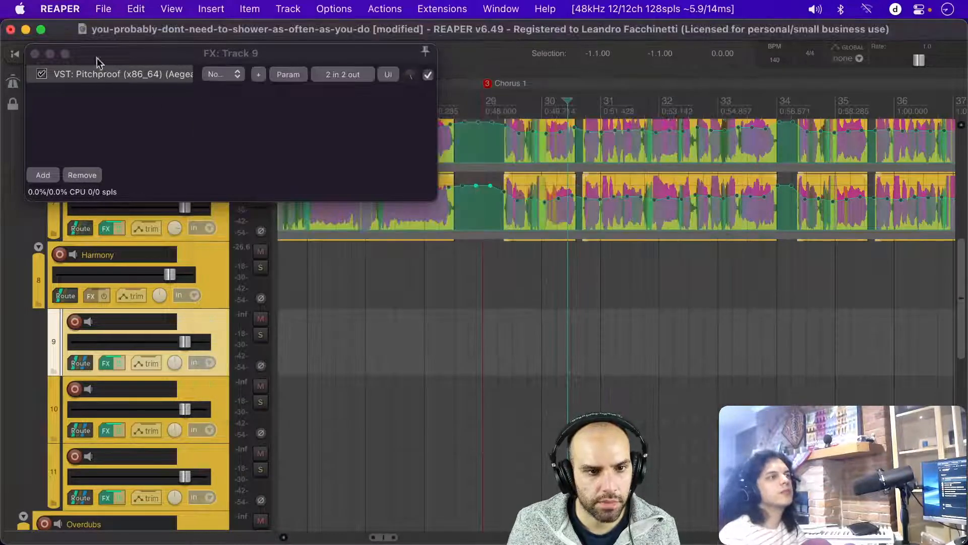
click(35, 54)
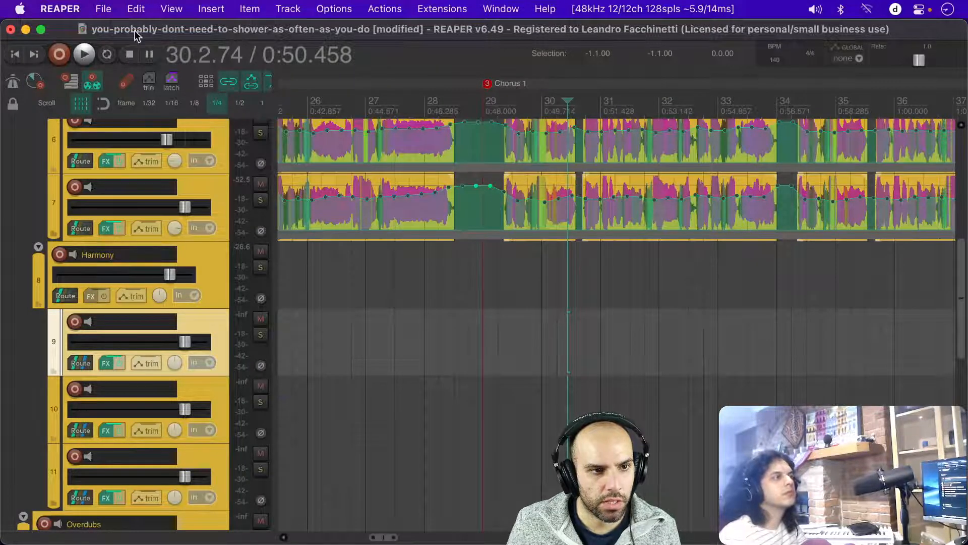
Step: Save and close the project, and reopen you-probably-dont-need-to-shower-as-often-as-you-do.rpp from the recent projects
key(super+s)
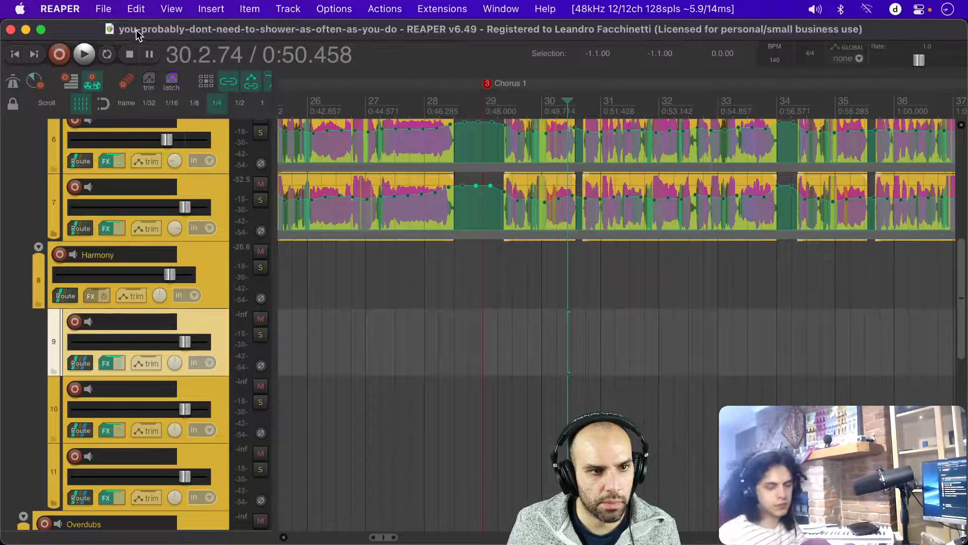
click(101, 9)
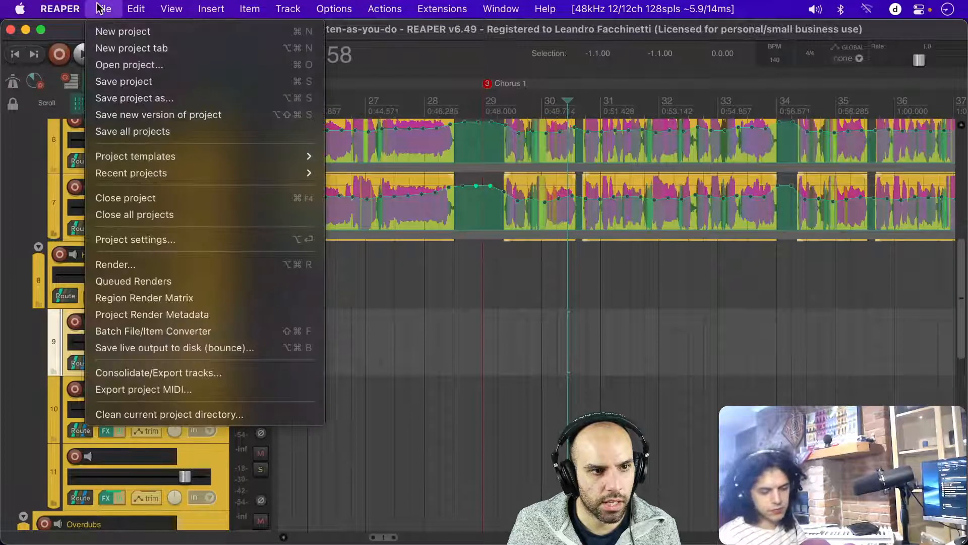
click(131, 199)
click(103, 9)
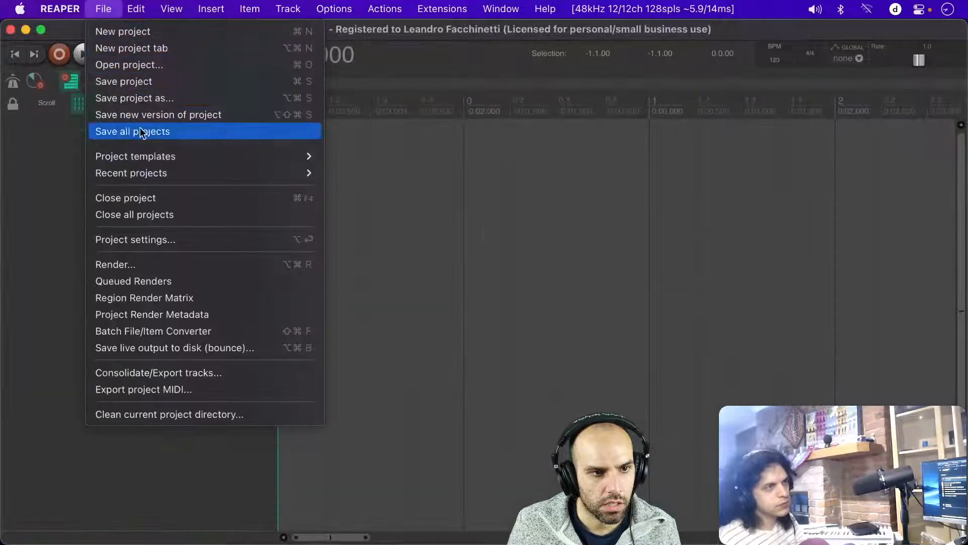
mouse_move(284, 174)
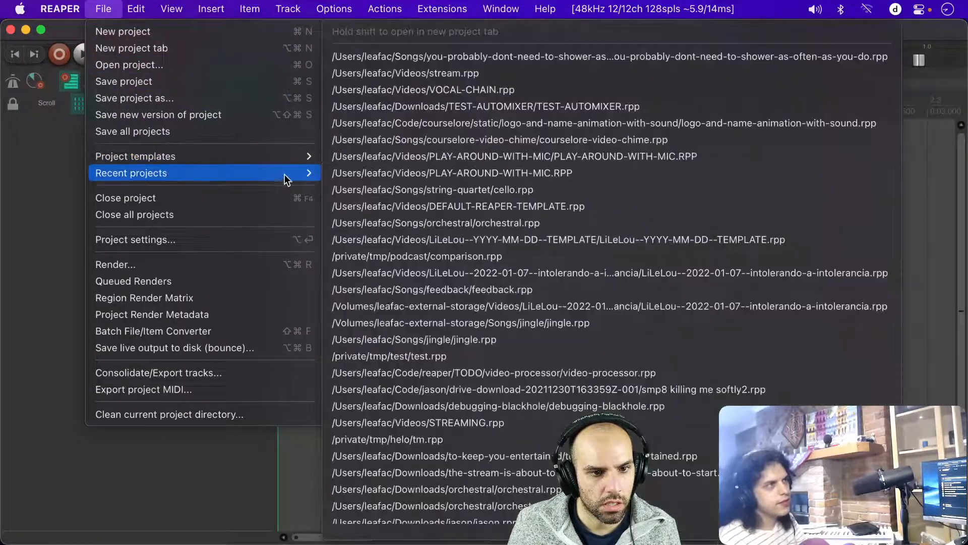
click(464, 56)
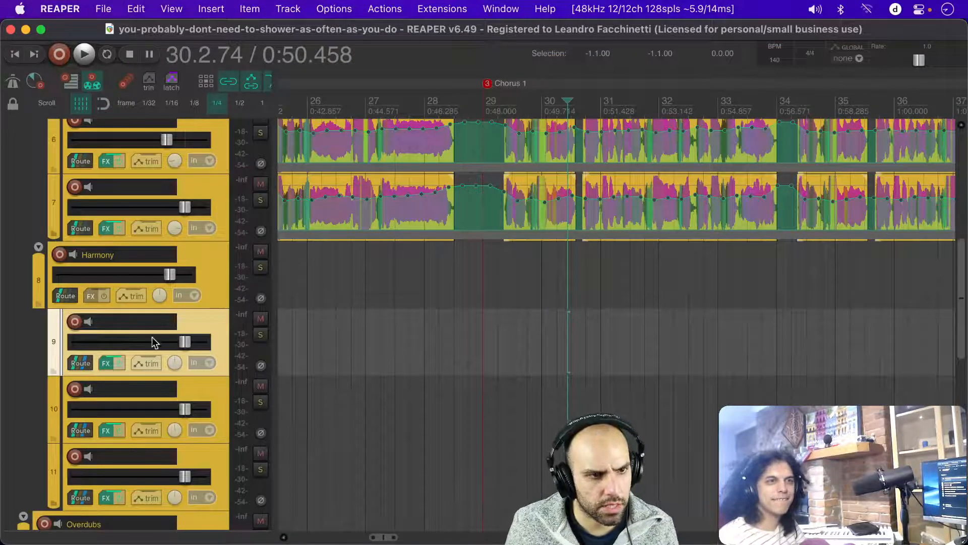
Step: Open track 9's Pitchproof, move its window clear of the tracks, and place the edit cursor near the start of Chorus 1
click(107, 364)
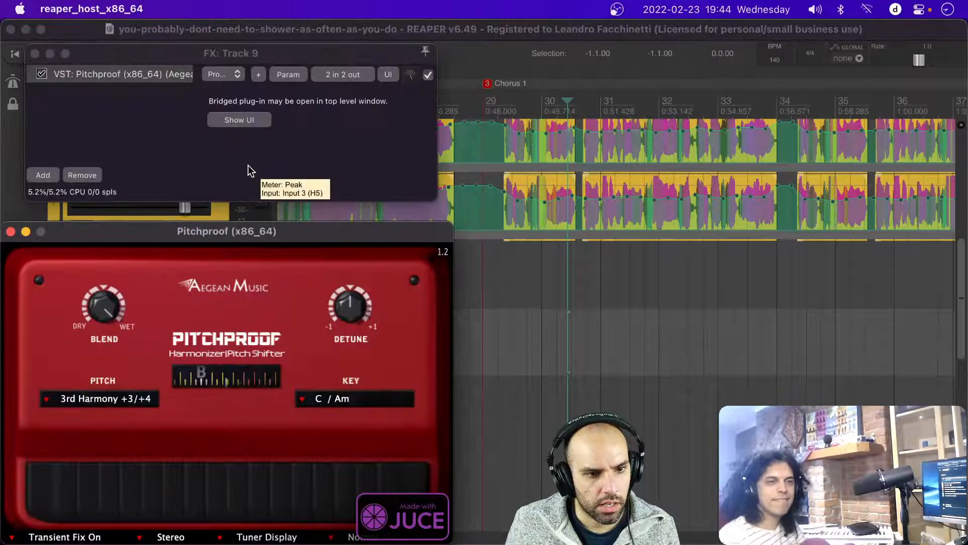
drag(352, 232, 344, 35)
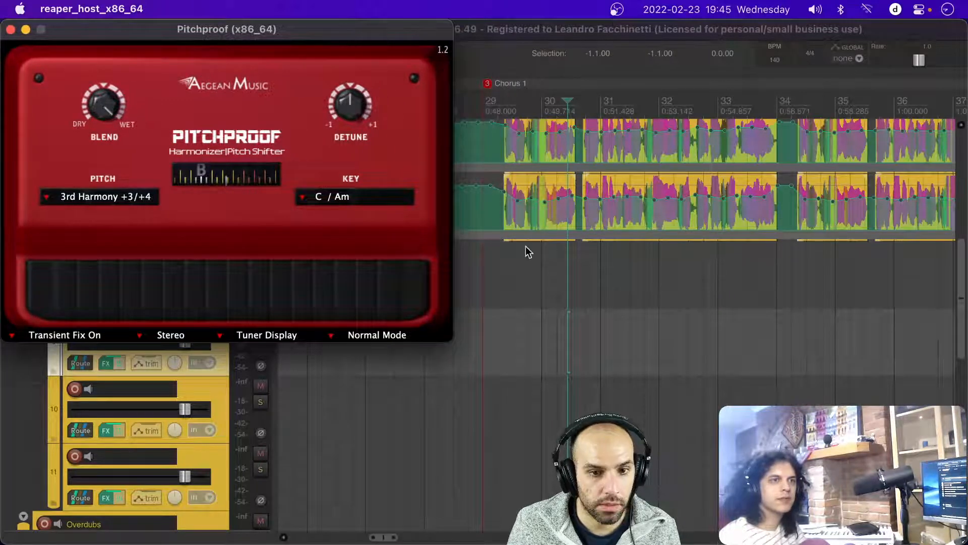
click(536, 259)
click(330, 231)
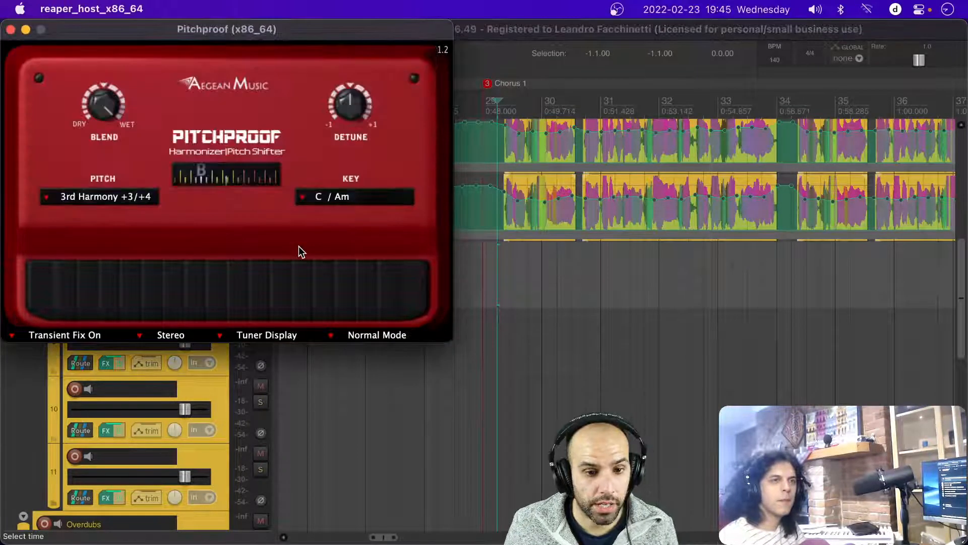
Step: Set track 10's Pitchproof pitch to 5th Harmony +6/+7 and close the Pitchproof windows of tracks 10 and 9
click(104, 430)
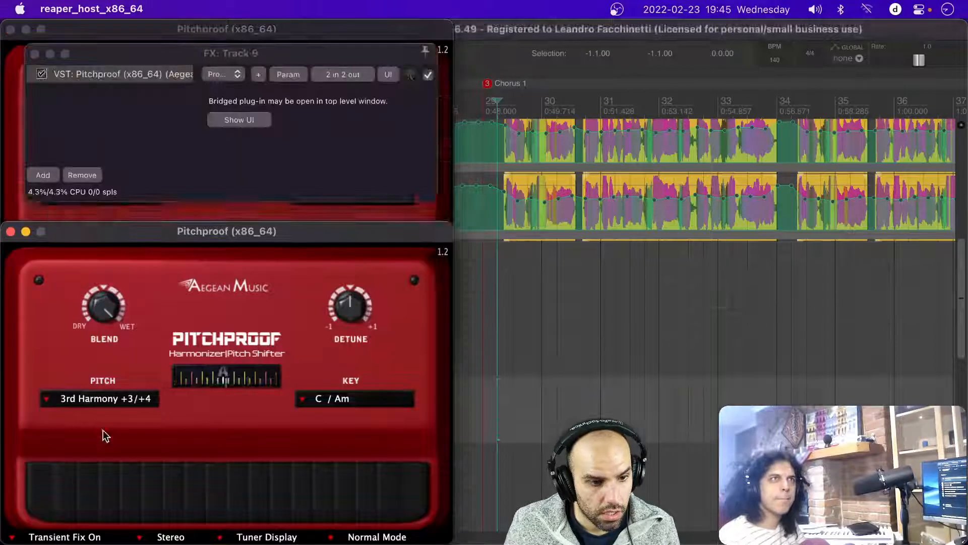
click(90, 403)
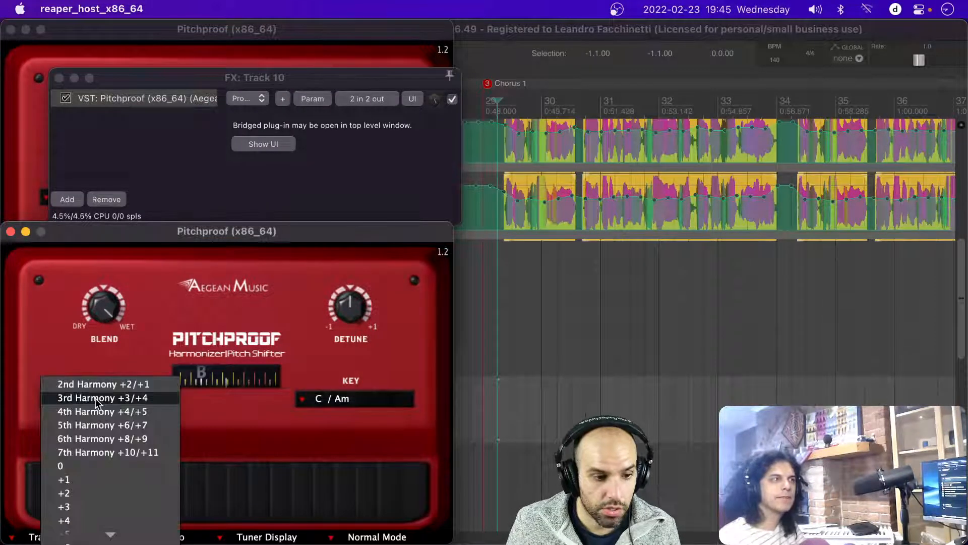
click(84, 422)
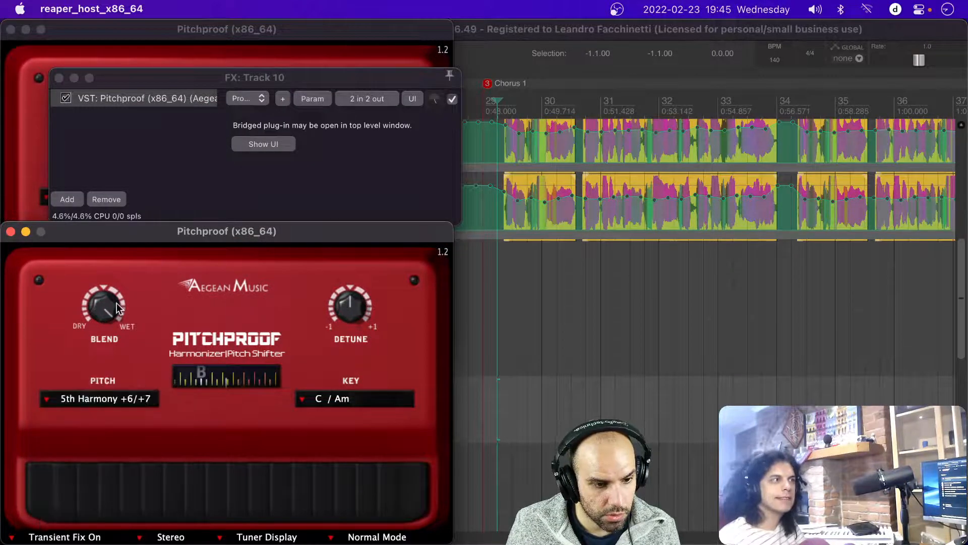
click(10, 232)
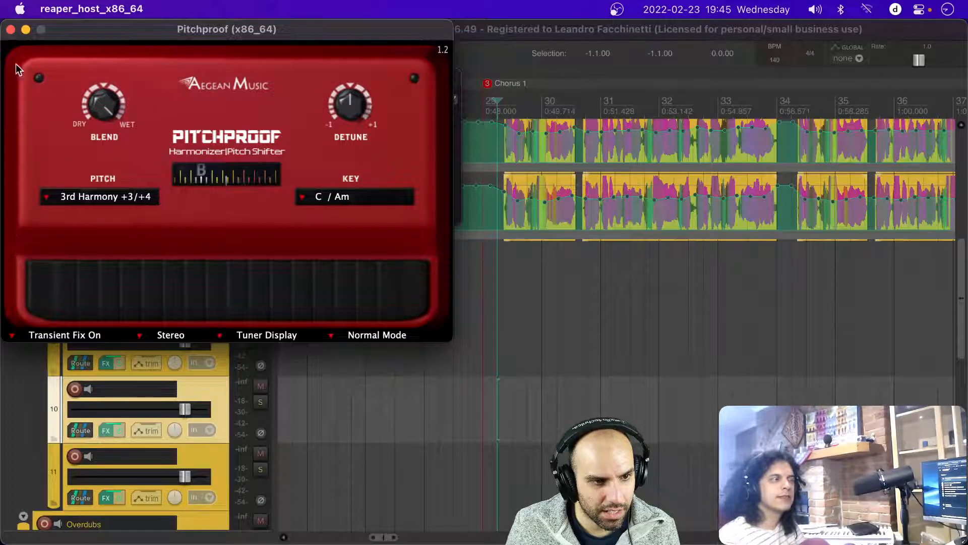
click(11, 30)
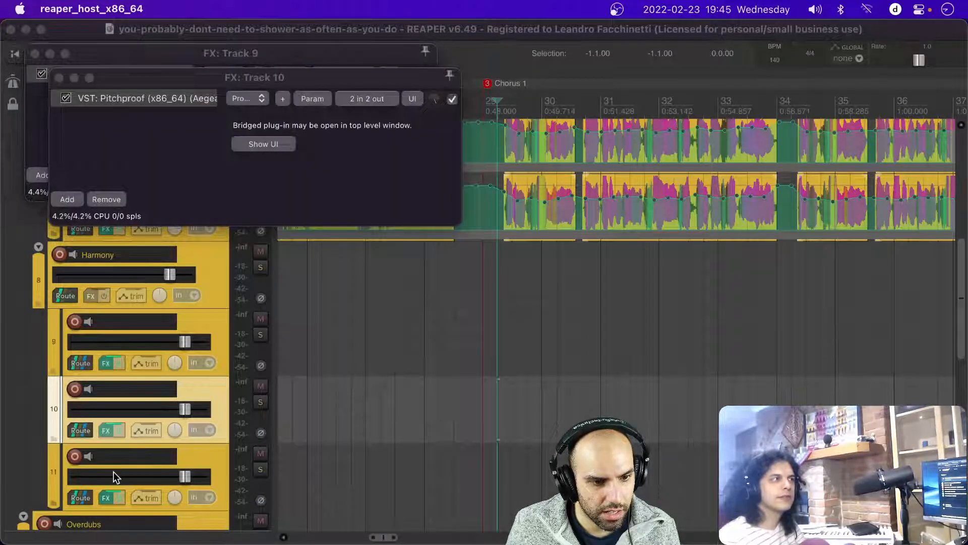
Step: Set track 11's Pitchproof pitch to +12 and close the plug-in and effects windows of tracks 11, 9 and 10
click(110, 497)
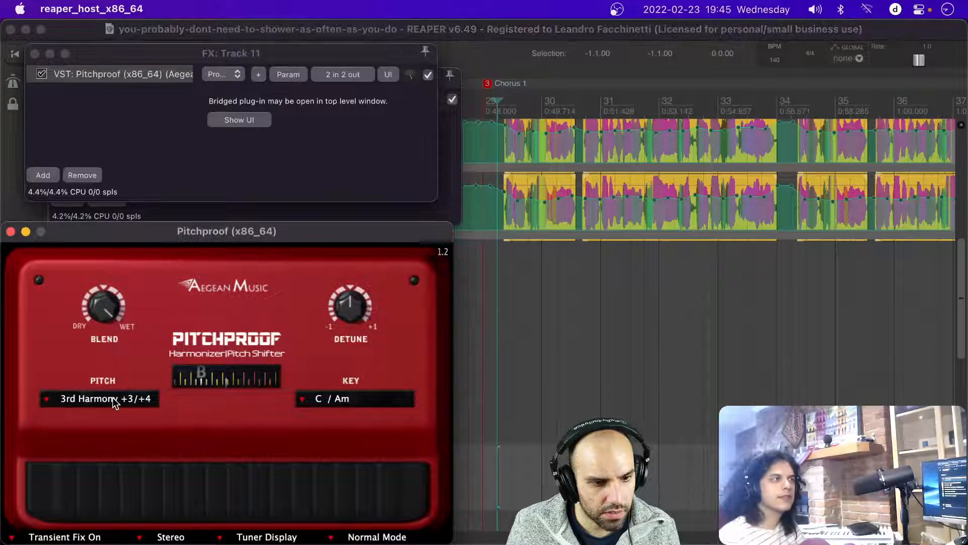
click(110, 399)
scroll(102, 503, down, 5)
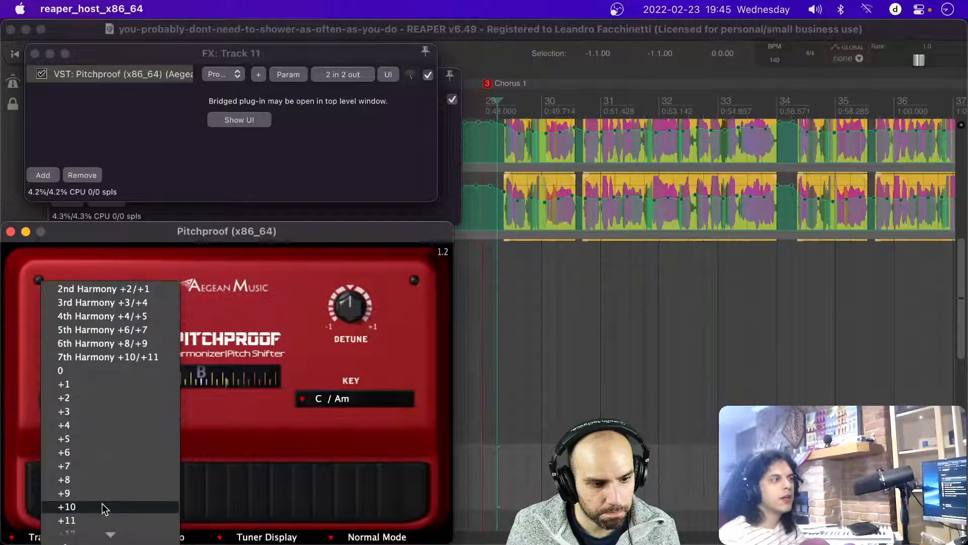
click(95, 509)
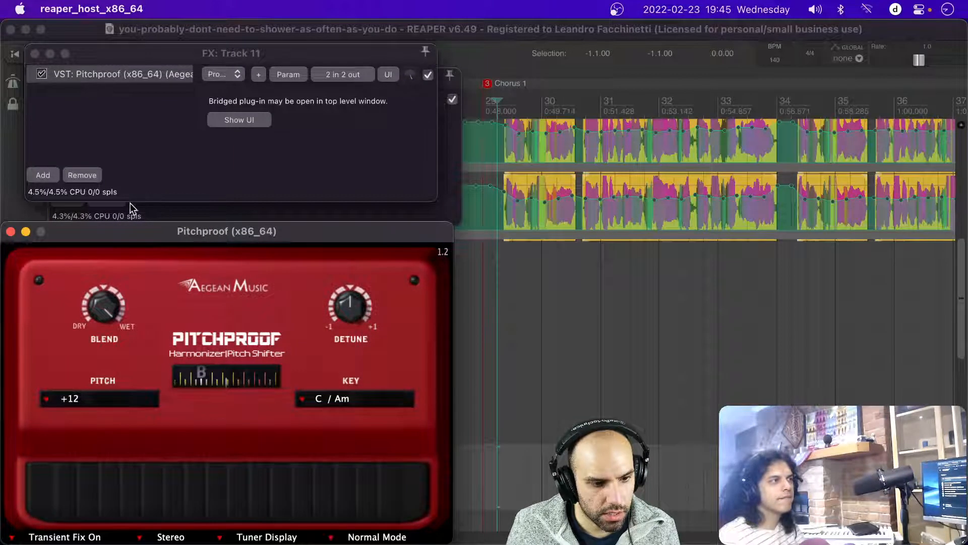
click(10, 231)
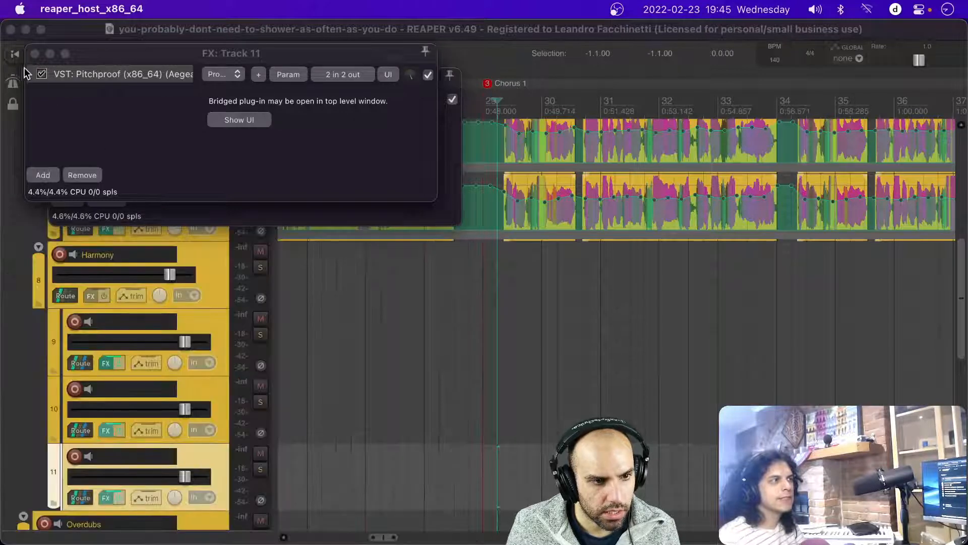
click(34, 54)
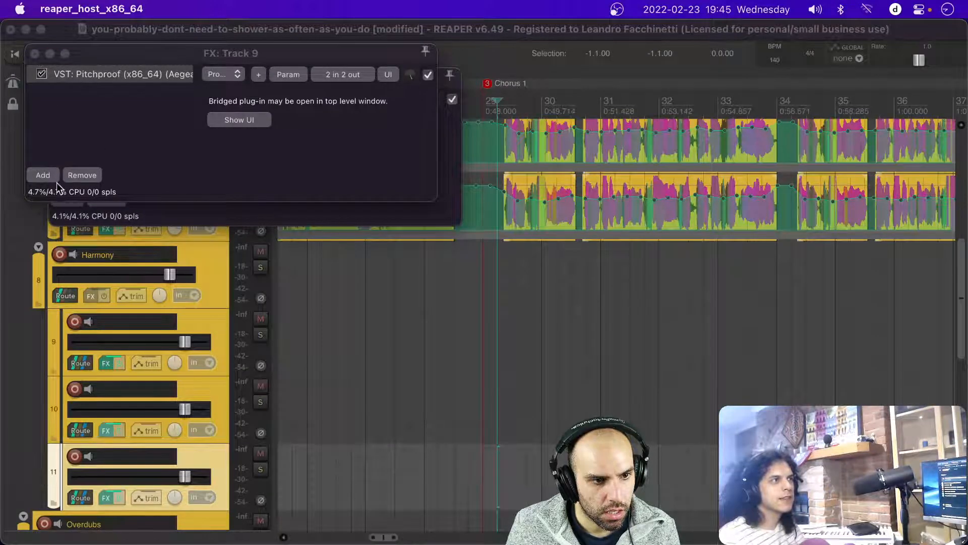
click(35, 53)
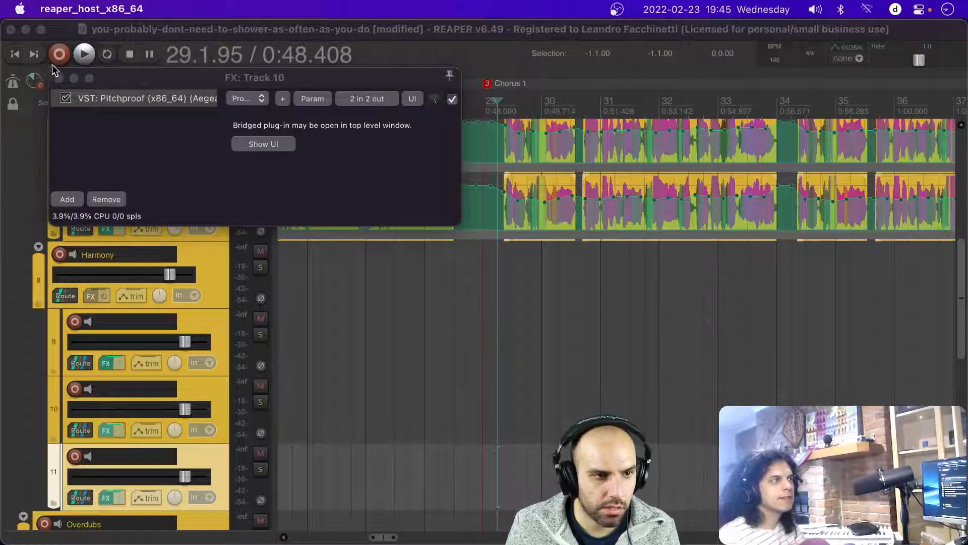
click(58, 78)
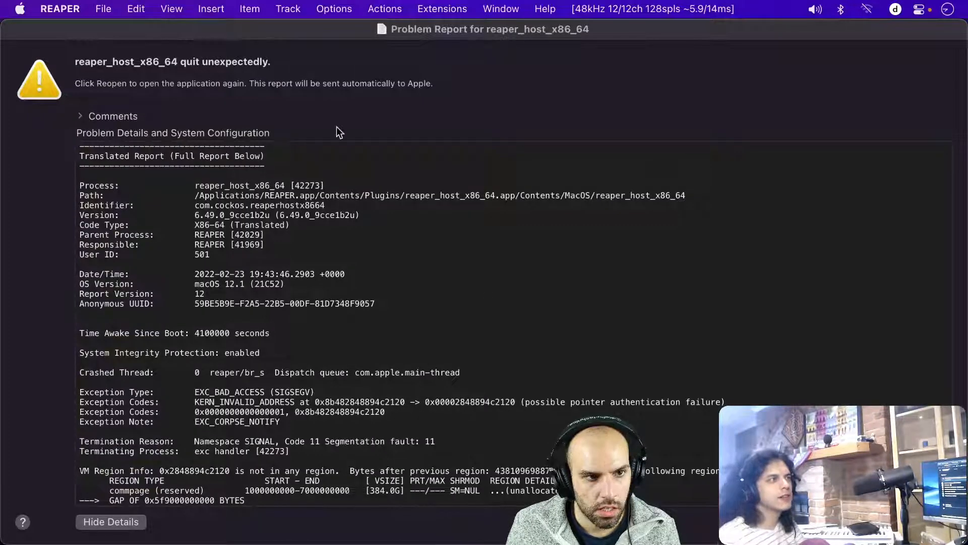
Step: Dismiss the reaper_host_x86_64 problem report and save the project with the edit cursor near the start of Chorus 1
drag(156, 31, 219, 56)
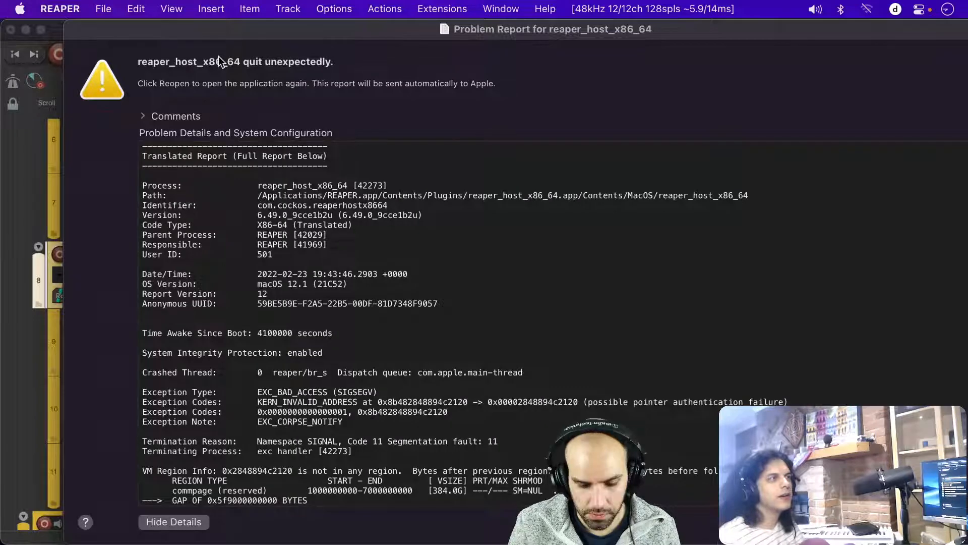
key(ctrl+alt+k)
drag(721, 302, 472, 178)
click(639, 406)
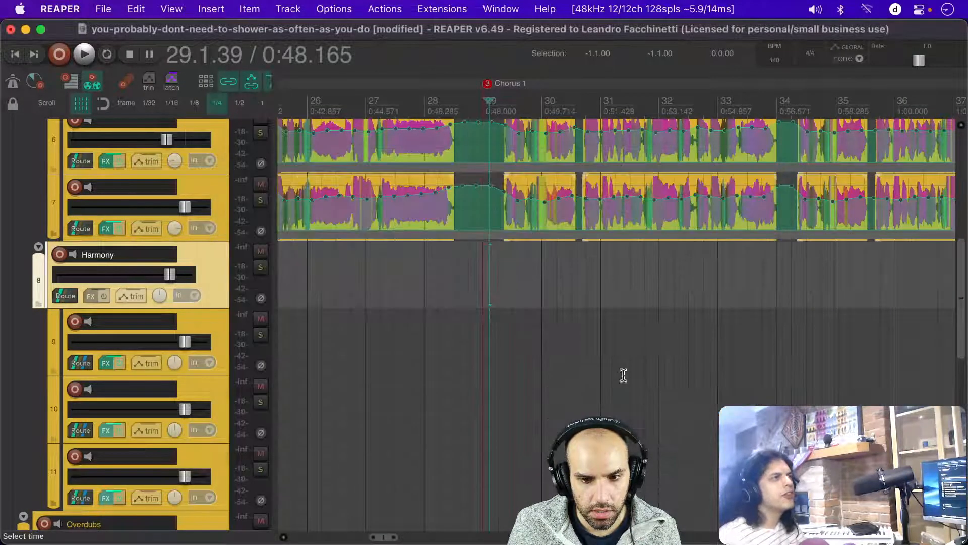
click(493, 275)
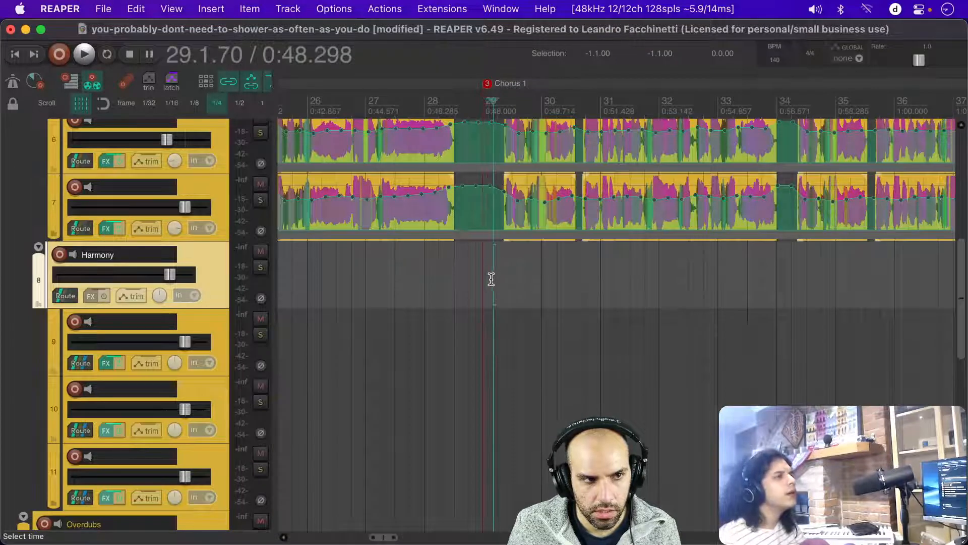
key(super+s)
Step: Bring the plug-in host forward, reopen track 9's Pitchproof to check its settings, and close its windows
mouse_move(543, 539)
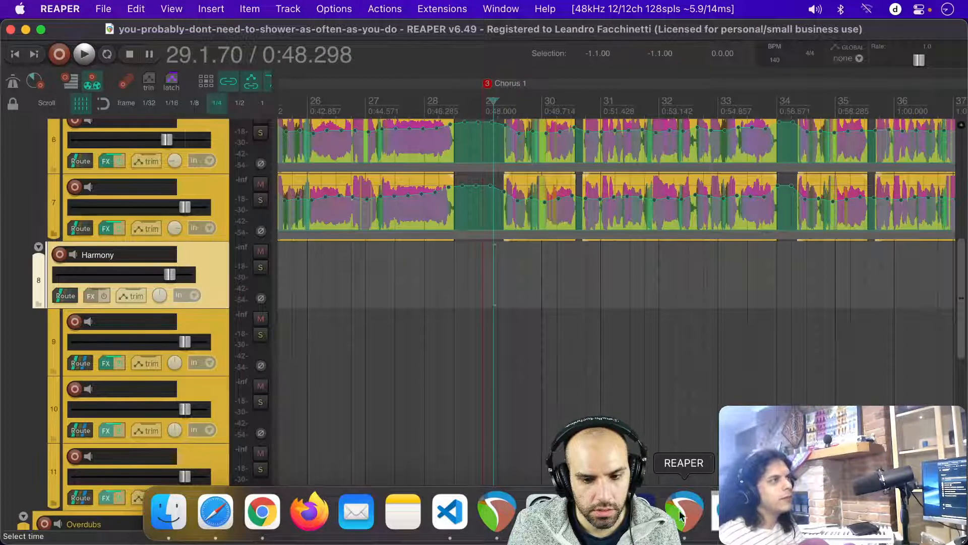
click(732, 512)
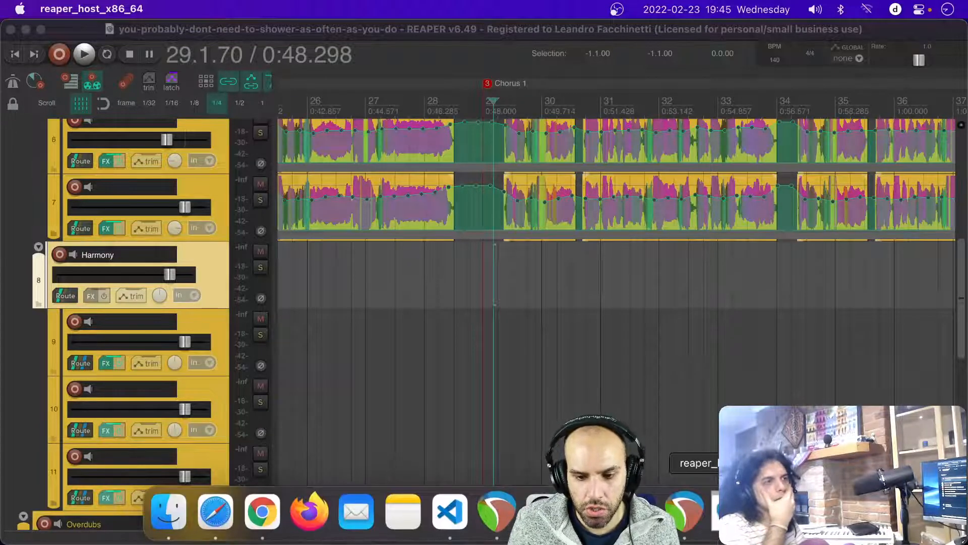
click(488, 267)
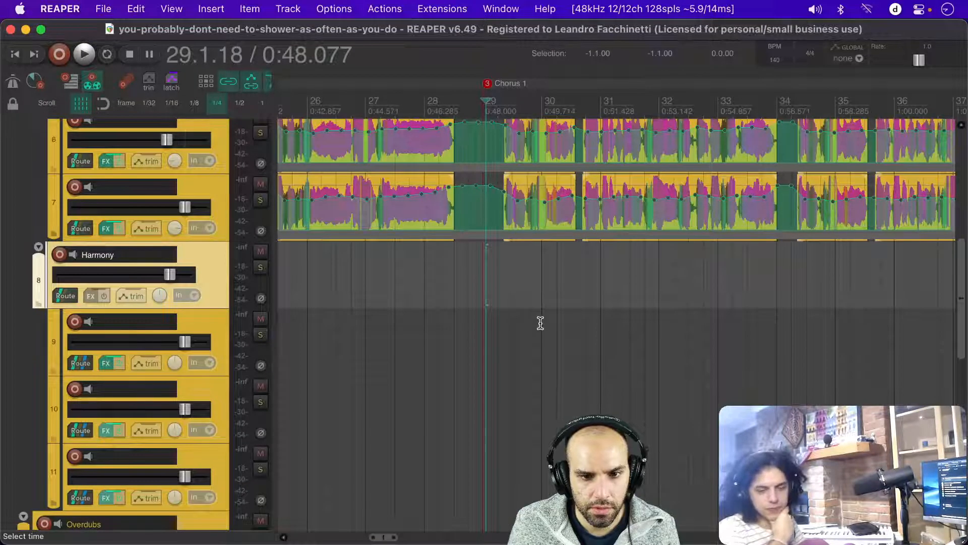
click(105, 363)
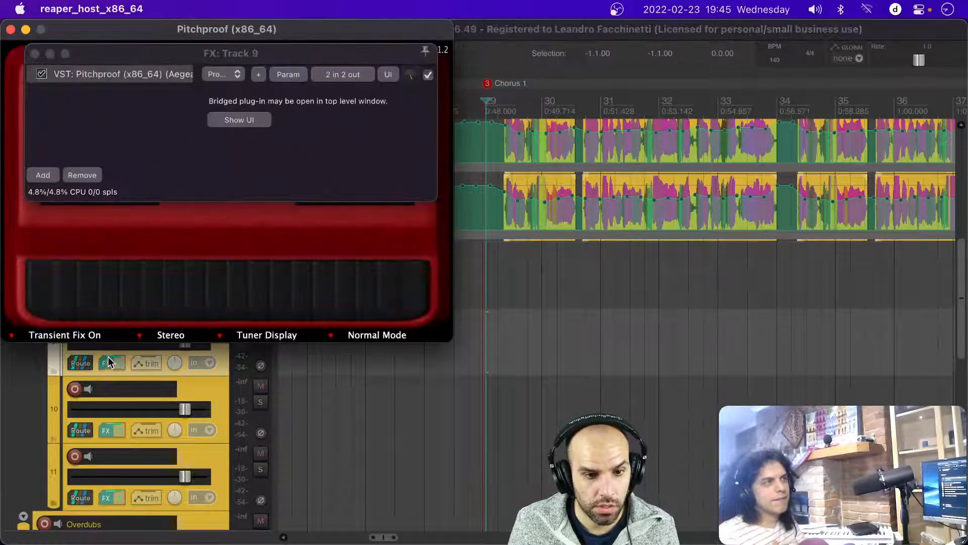
click(35, 53)
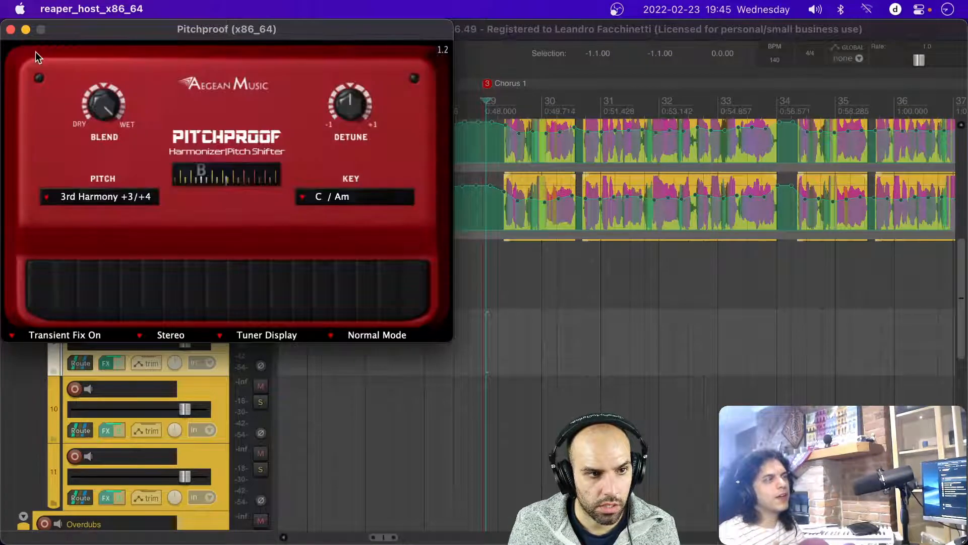
click(11, 29)
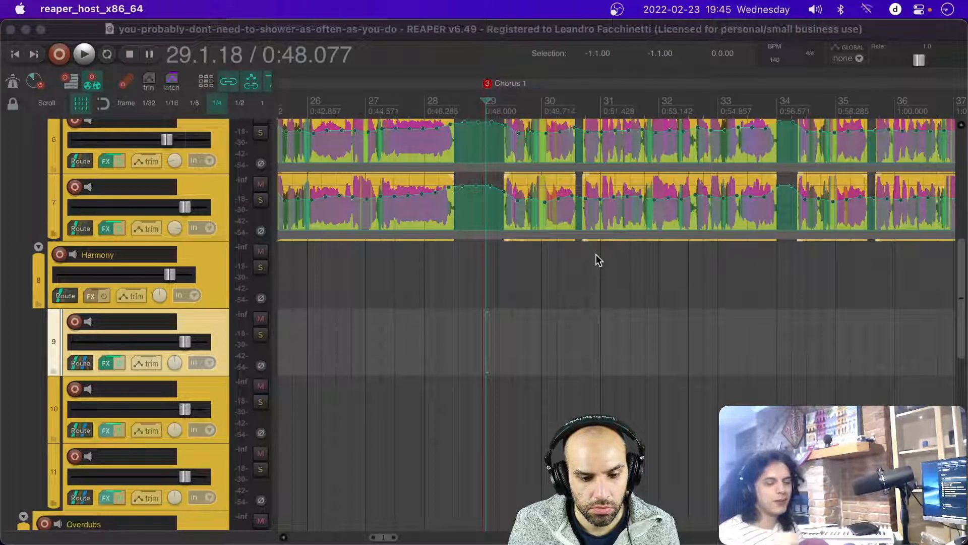
click(491, 258)
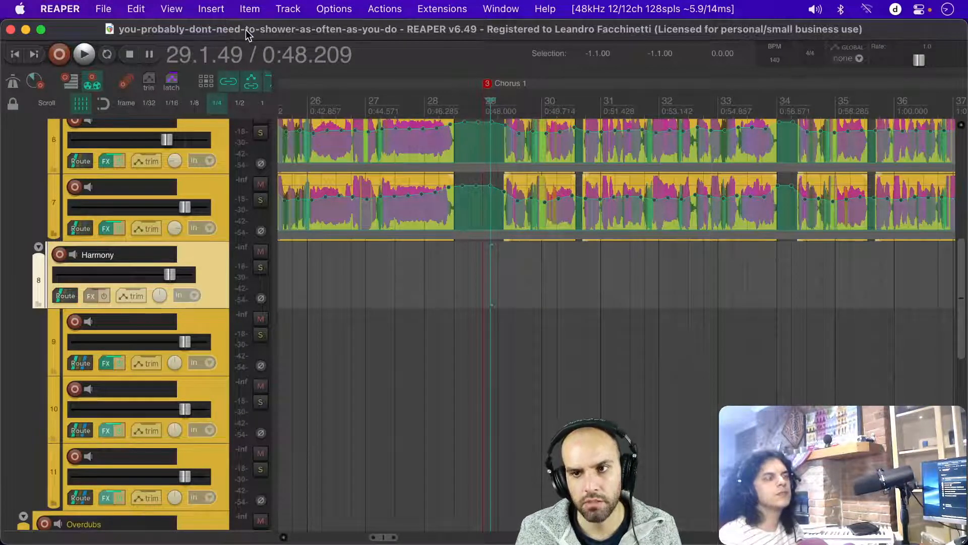
Step: Look through the preference categories, including Plug-ins and the Video/Import/Misc settings, and leave without changing anything
key(super+comma)
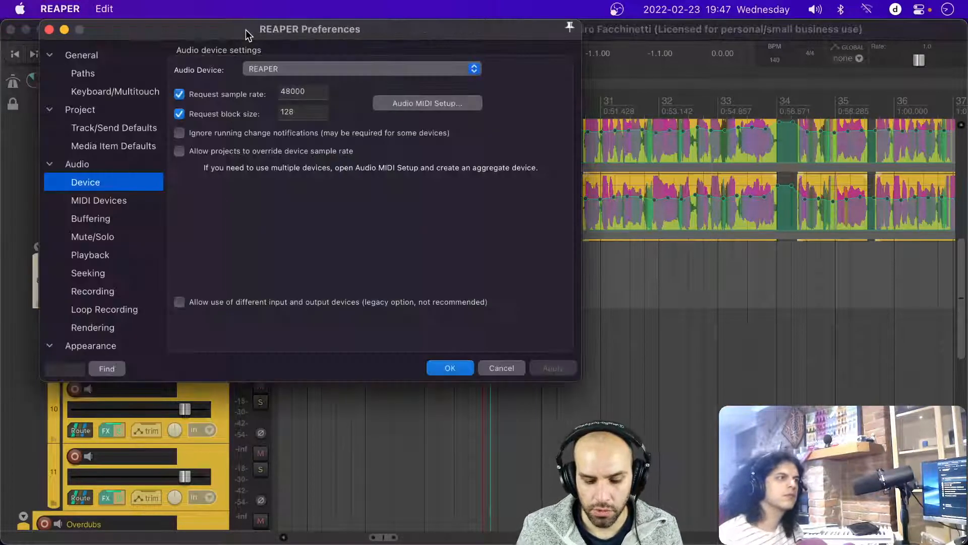
scroll(108, 181, down, 8)
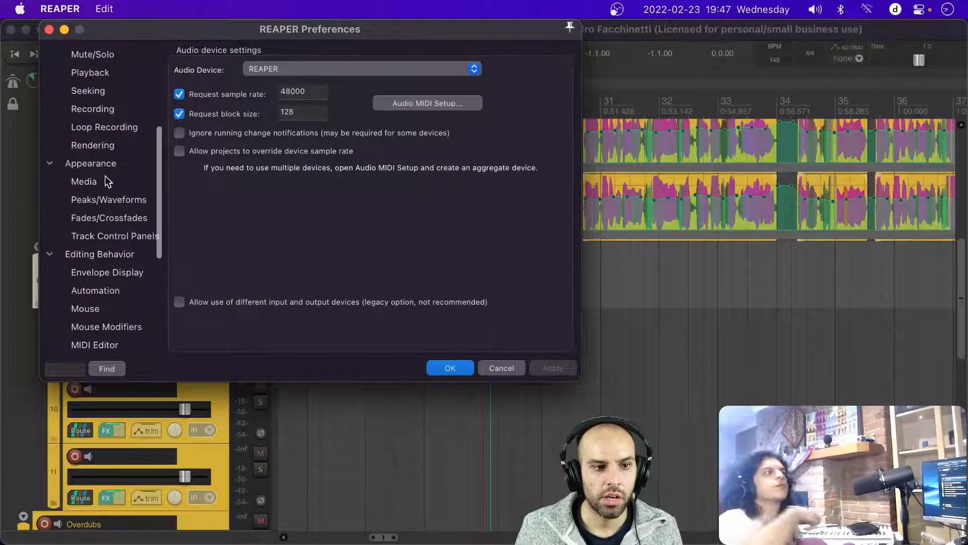
scroll(114, 216, down, 5)
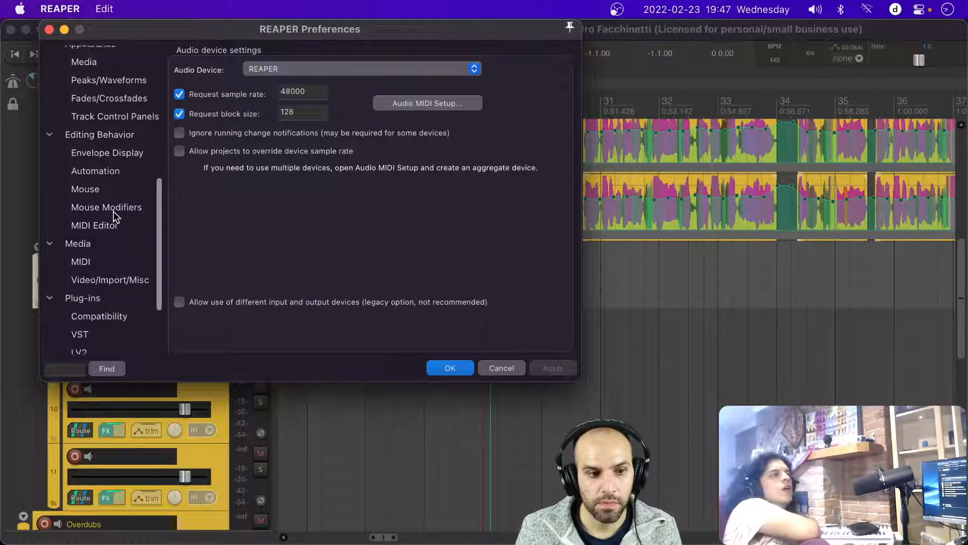
scroll(113, 217, down, 4)
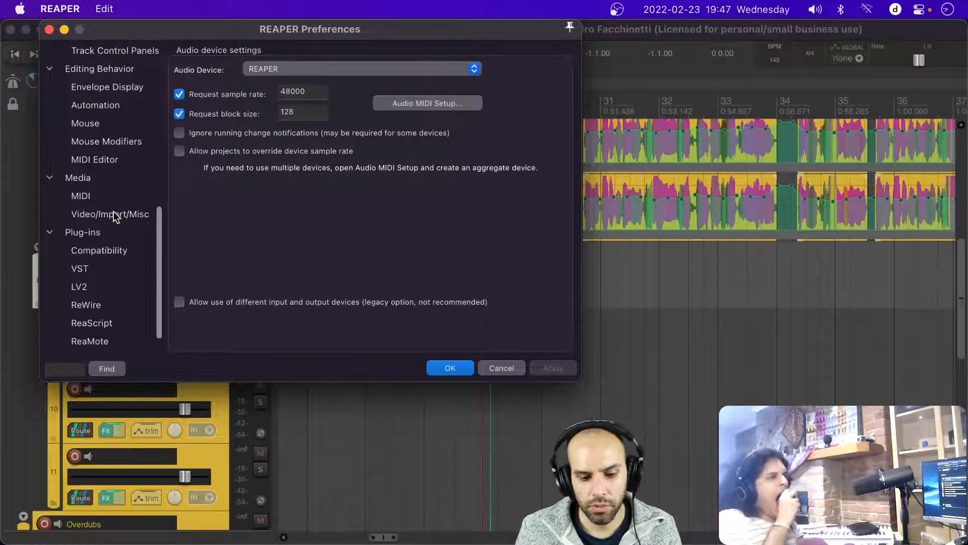
scroll(116, 217, up, 2)
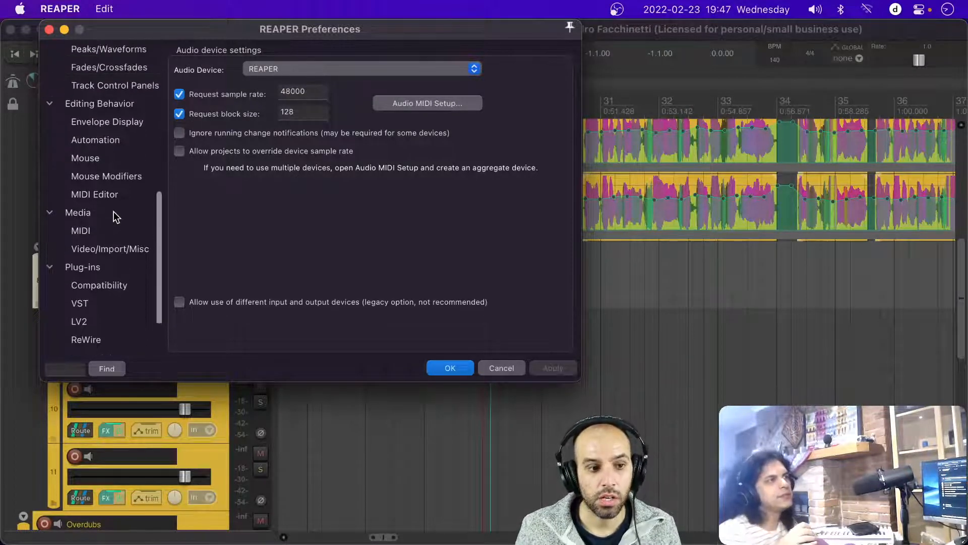
scroll(116, 217, up, 2)
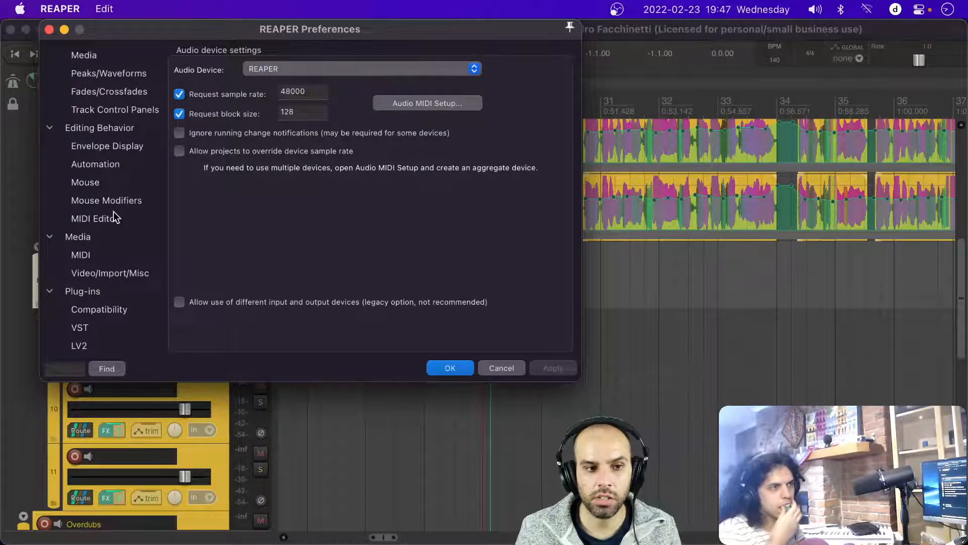
scroll(116, 216, up, 3)
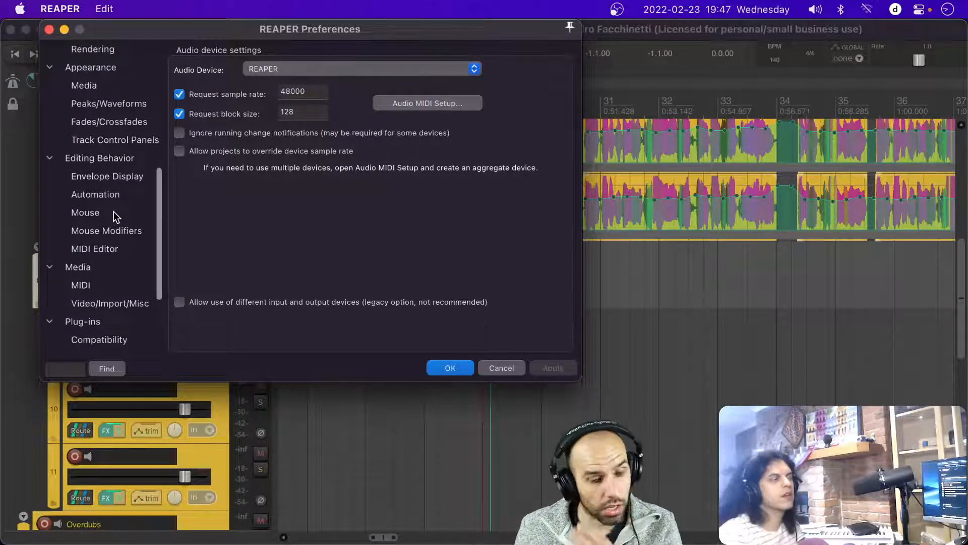
scroll(115, 217, up, 1)
scroll(115, 217, down, 3)
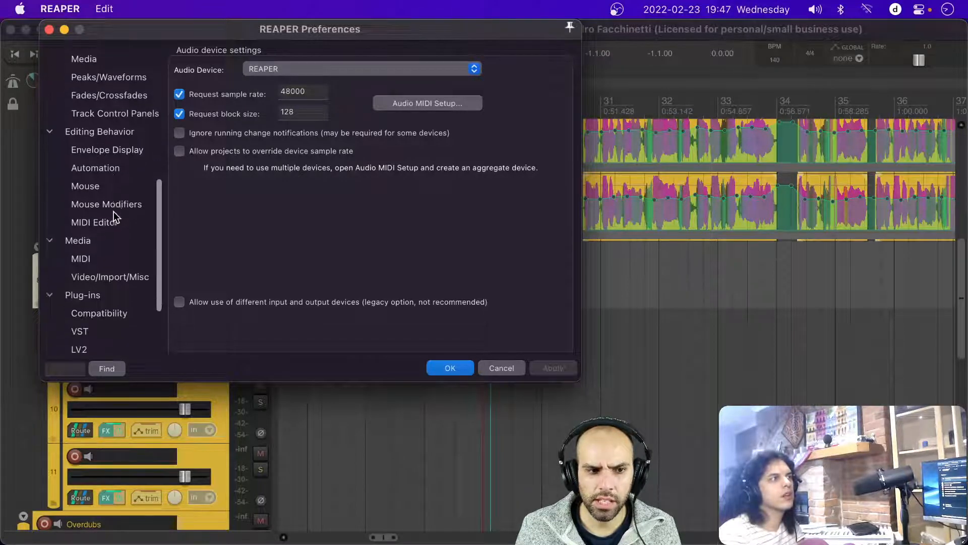
scroll(113, 212, down, 8)
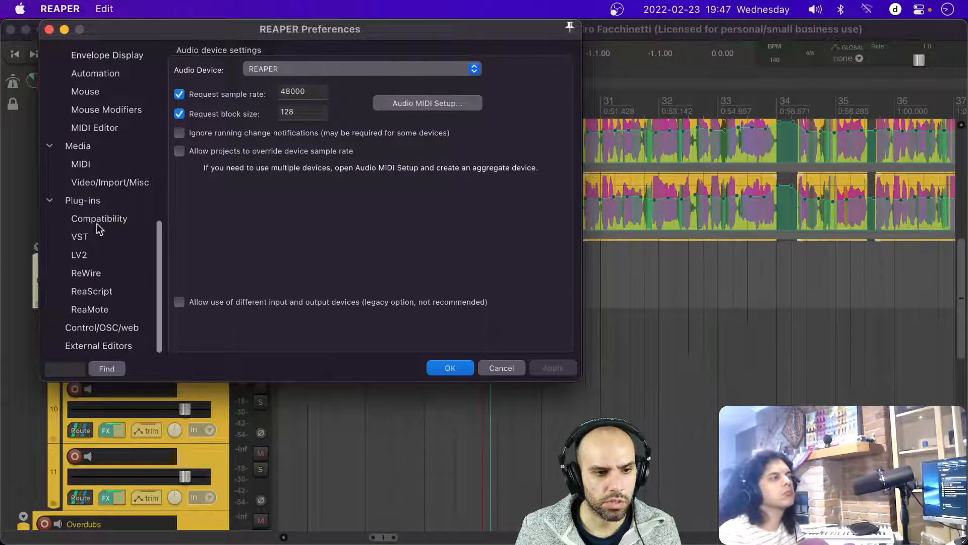
scroll(96, 216, up, 8)
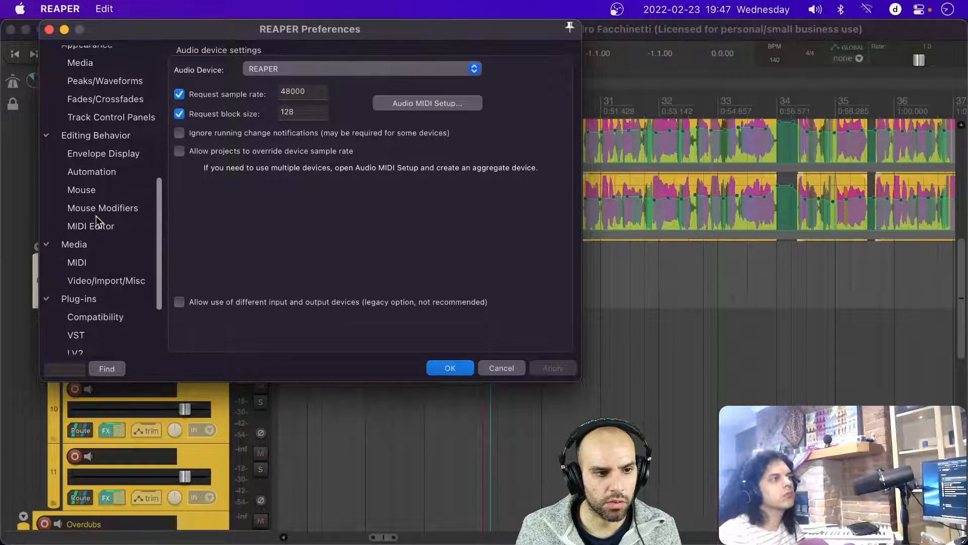
scroll(93, 237, up, 1)
click(83, 292)
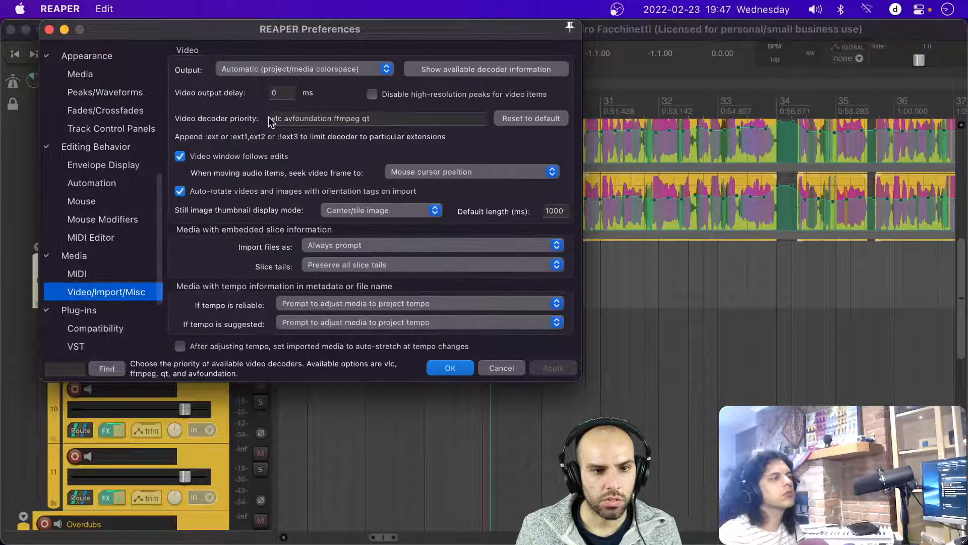
click(499, 368)
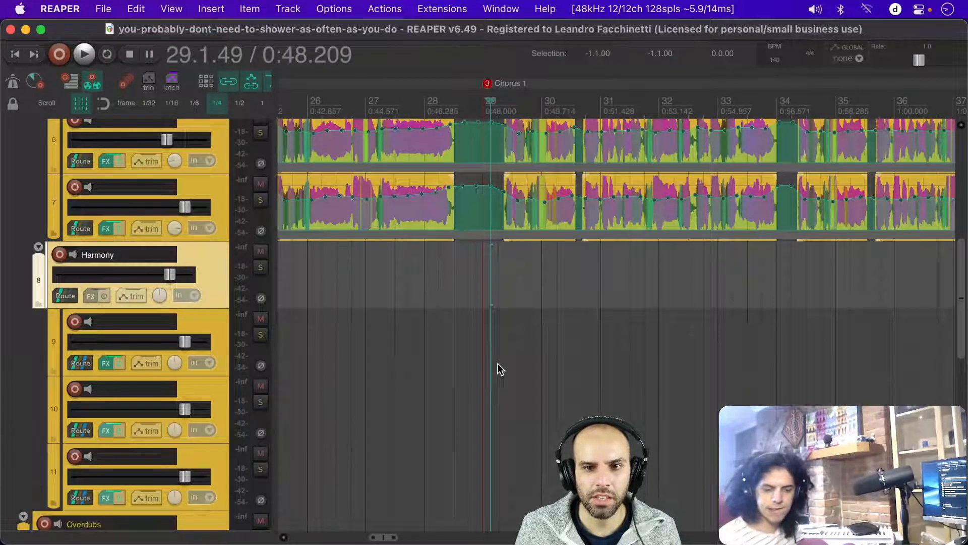
Step: Check the options offered for the audio device information display and close them again
click(655, 16)
click(655, 10)
click(654, 11)
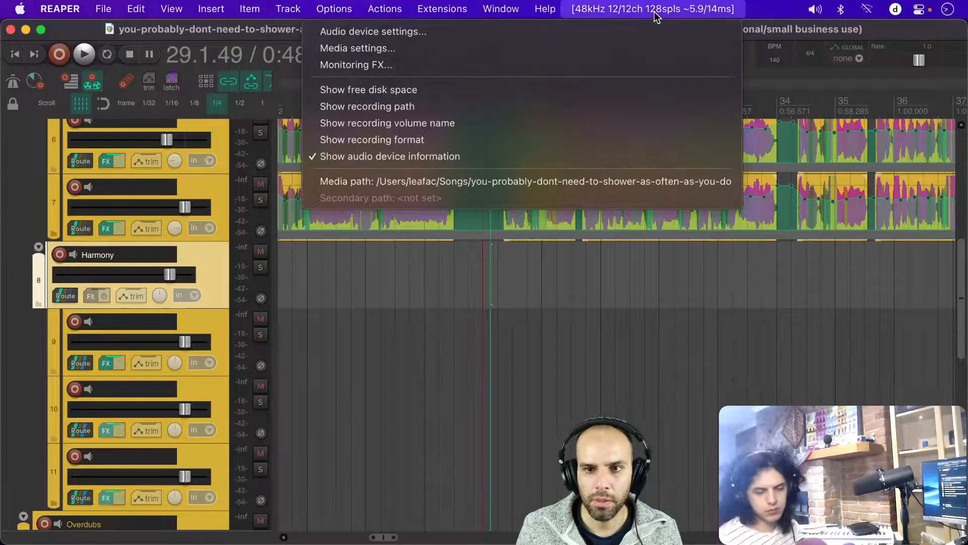
click(655, 11)
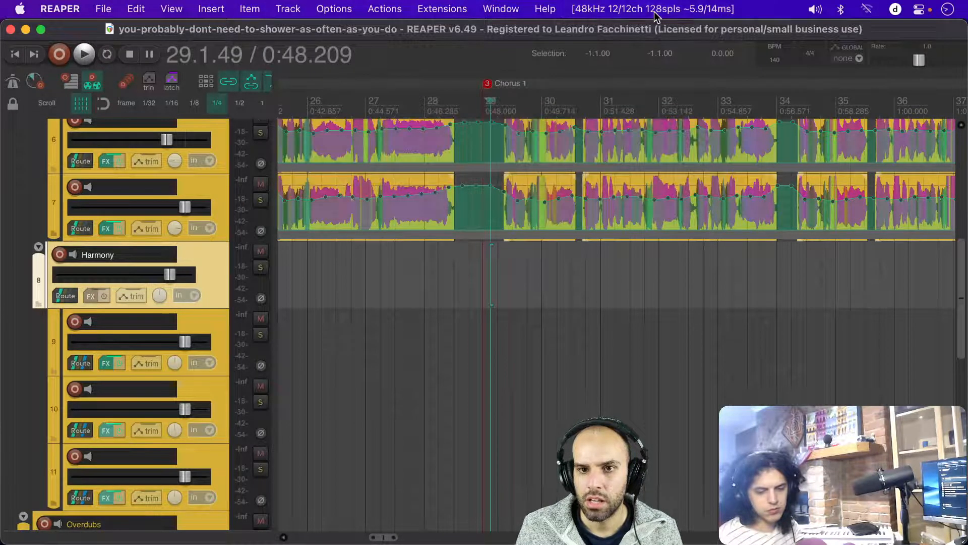
Step: Place the edit cursor at about 29.1.80, just before the first vocal item of Chorus 1
click(496, 259)
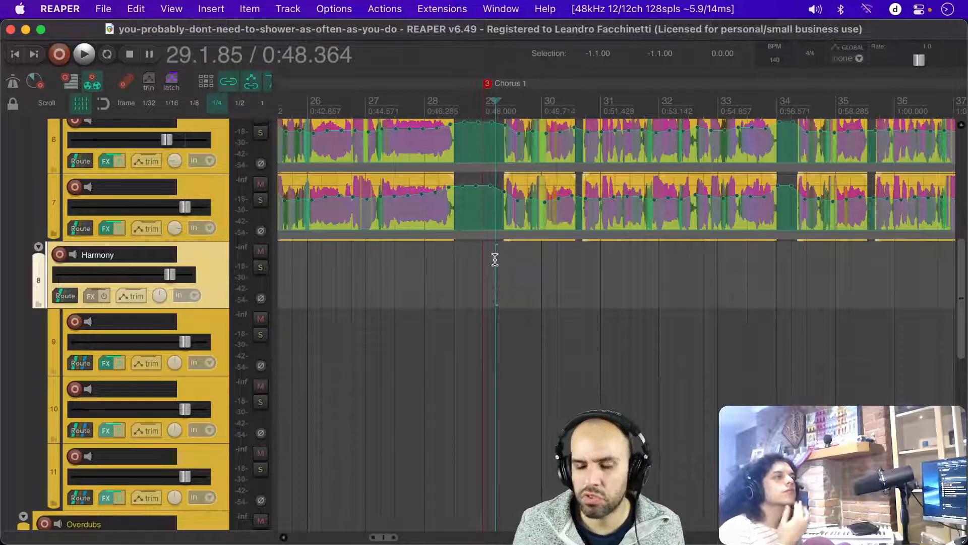
click(496, 260)
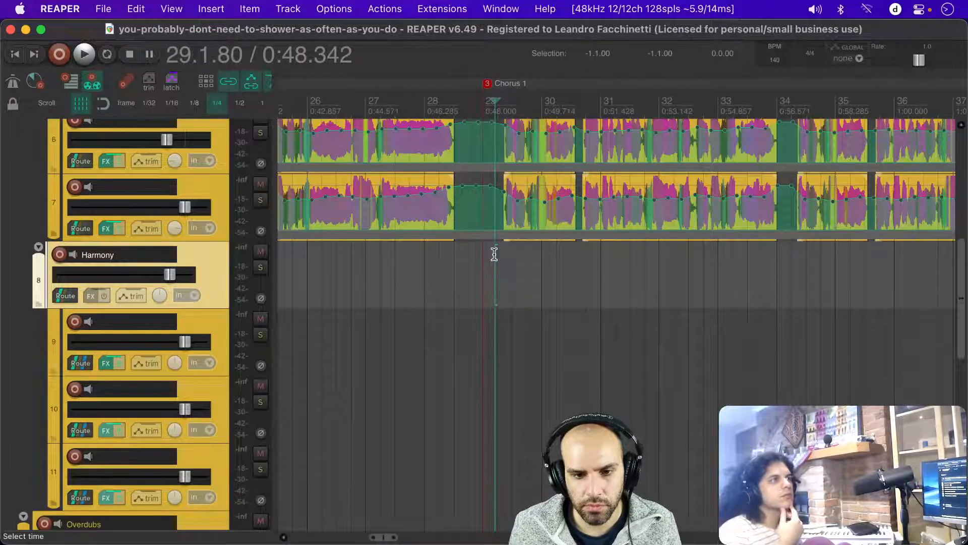
scroll(496, 260, up, 2)
scroll(496, 257, up, 2)
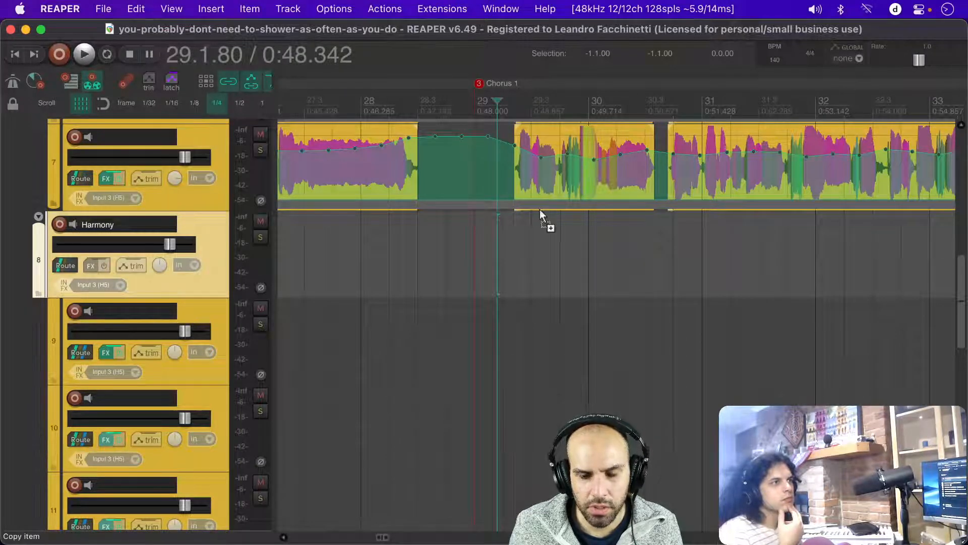
scroll(540, 208, up, 2)
scroll(539, 210, up, 2)
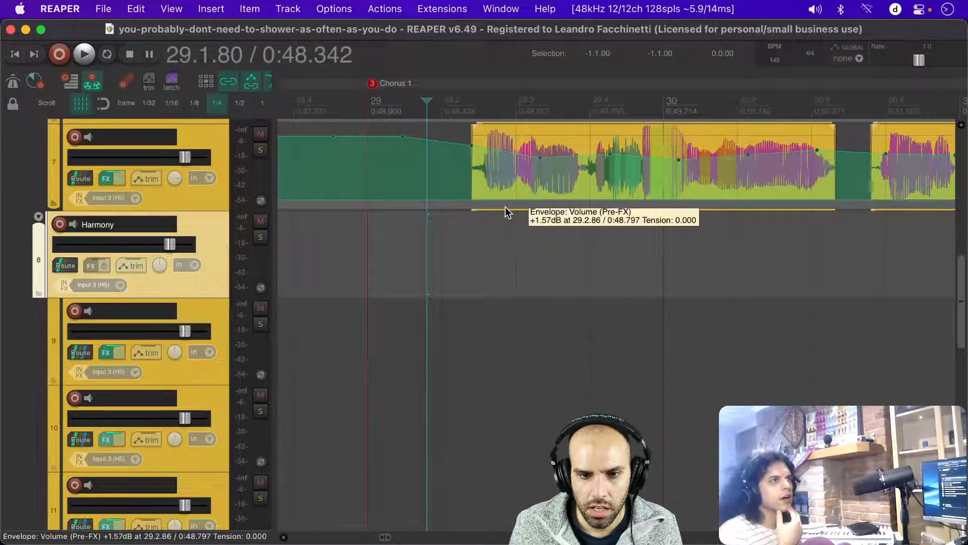
Step: Examine closely where the first Chorus 1 vocal items on tracks 6 and 7 begin
scroll(505, 207, up, 2)
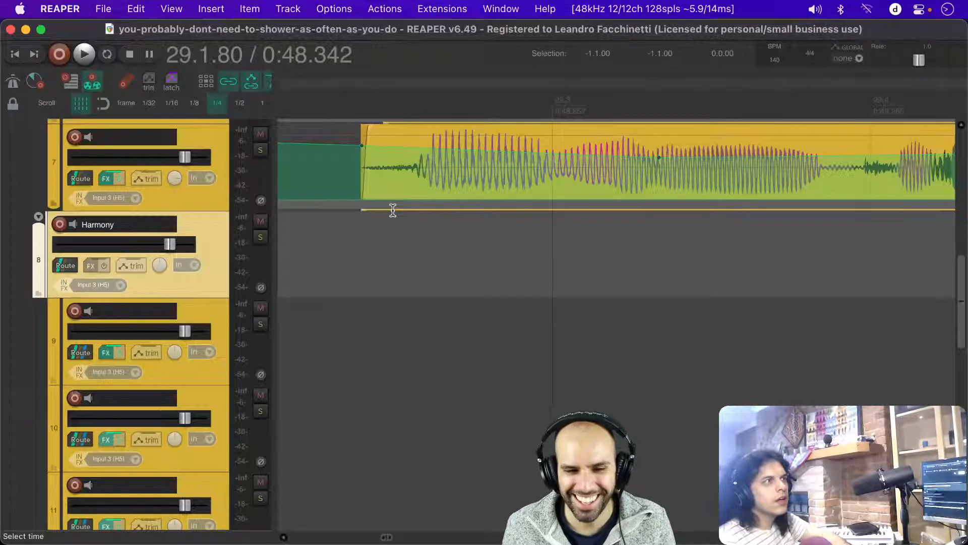
scroll(393, 211, down, 4)
scroll(393, 211, up, 2)
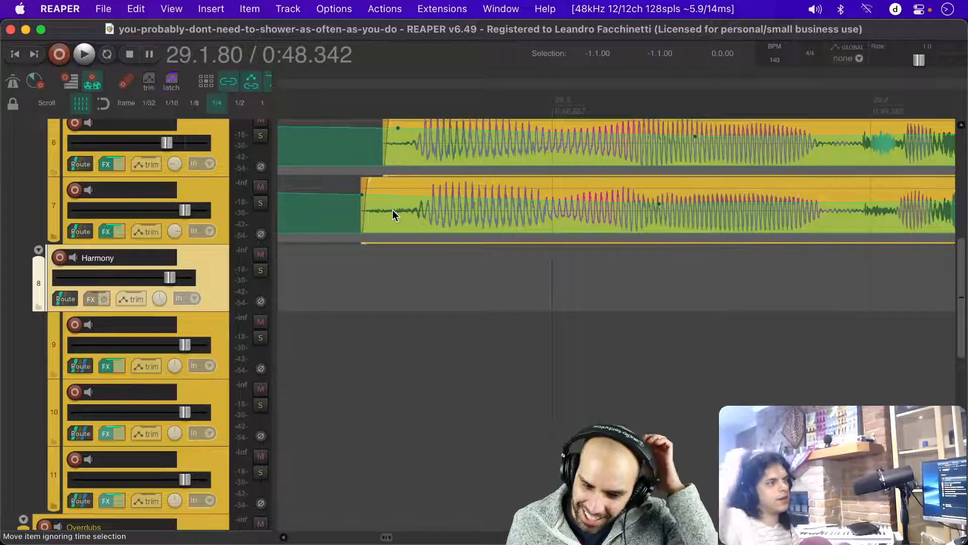
scroll(392, 211, down, 4)
scroll(392, 211, up, 3)
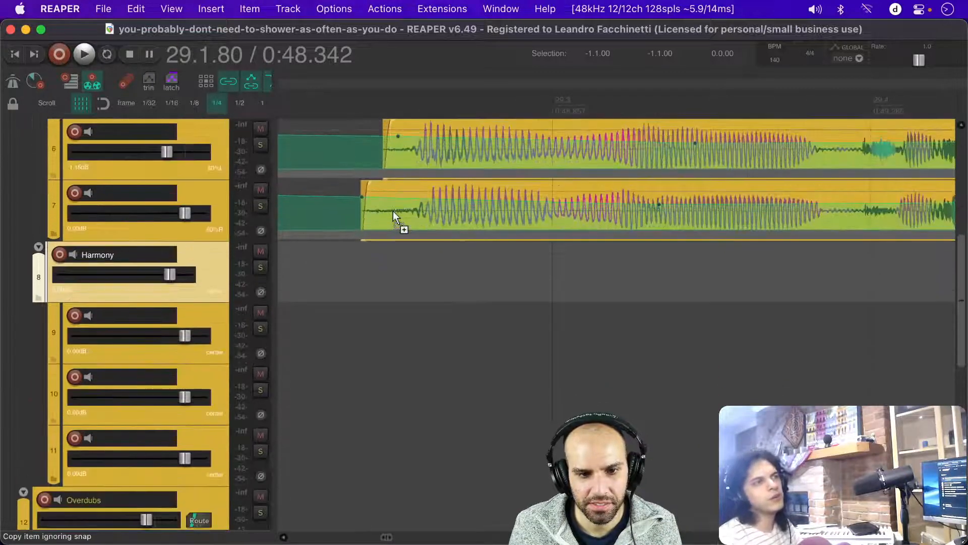
scroll(392, 211, down, 5)
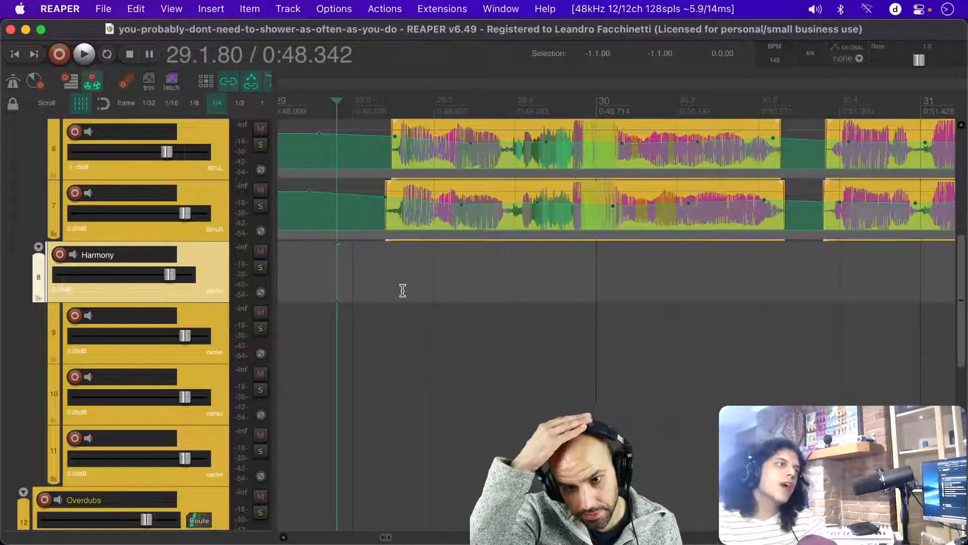
Step: Play back Chorus 1 with the harmonies from just before its first vocal item and stop at about 34.1.23
click(354, 267)
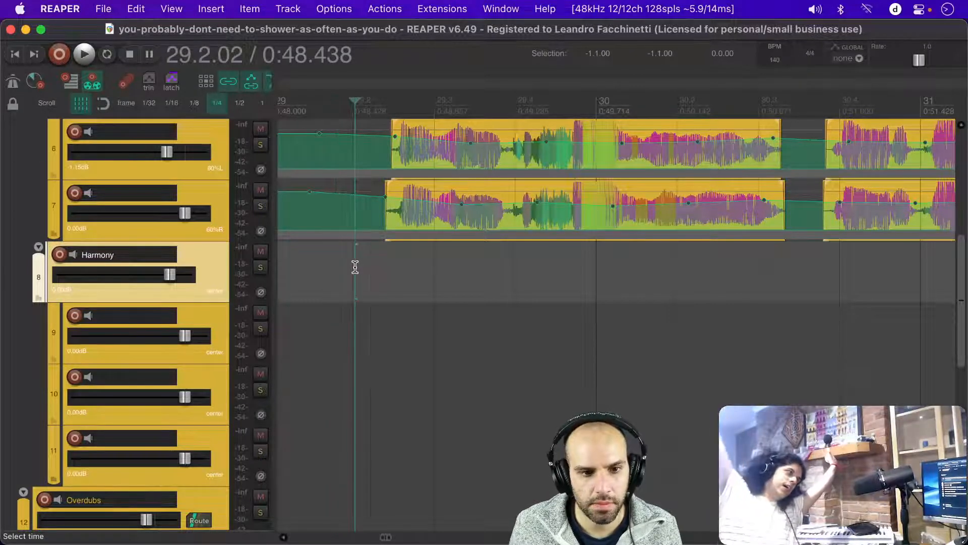
scroll(358, 270, down, 3)
scroll(359, 271, down, 4)
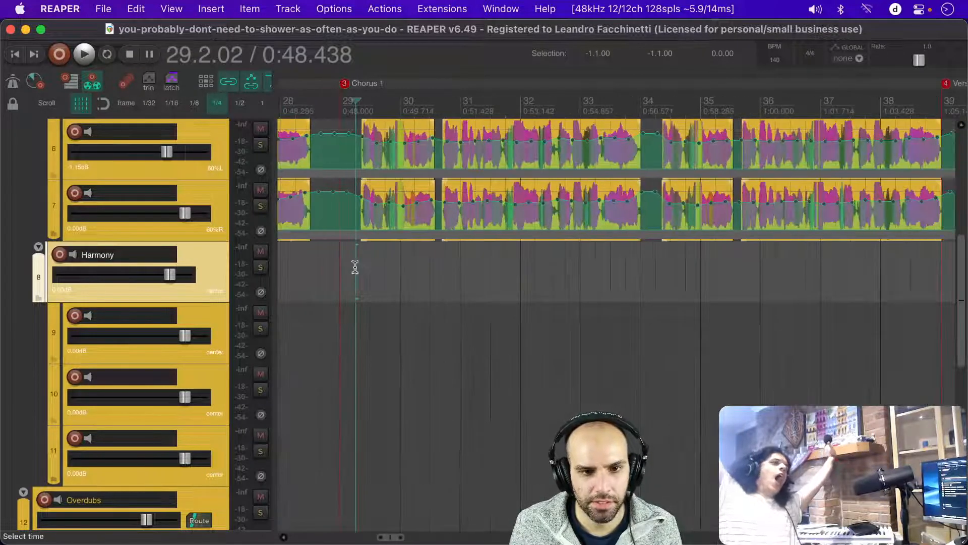
click(346, 261)
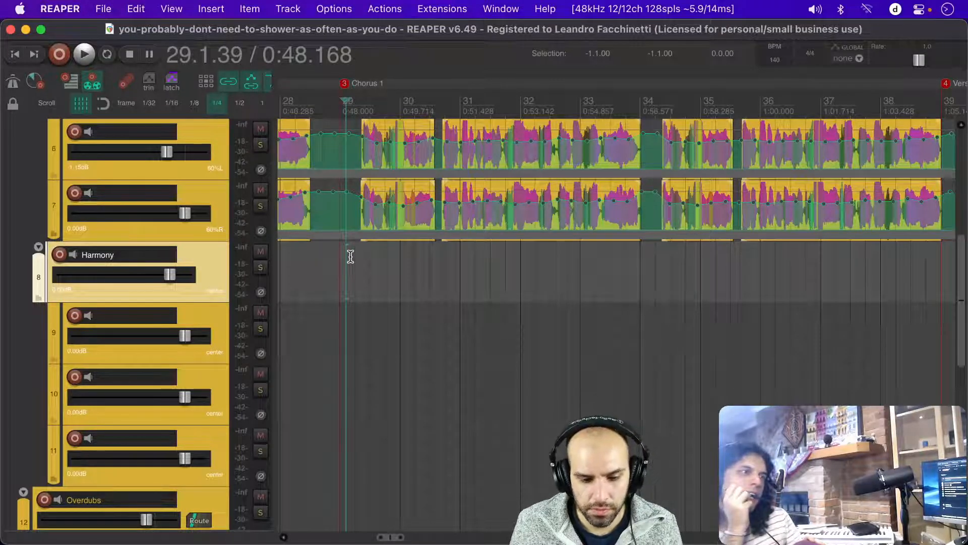
key(space)
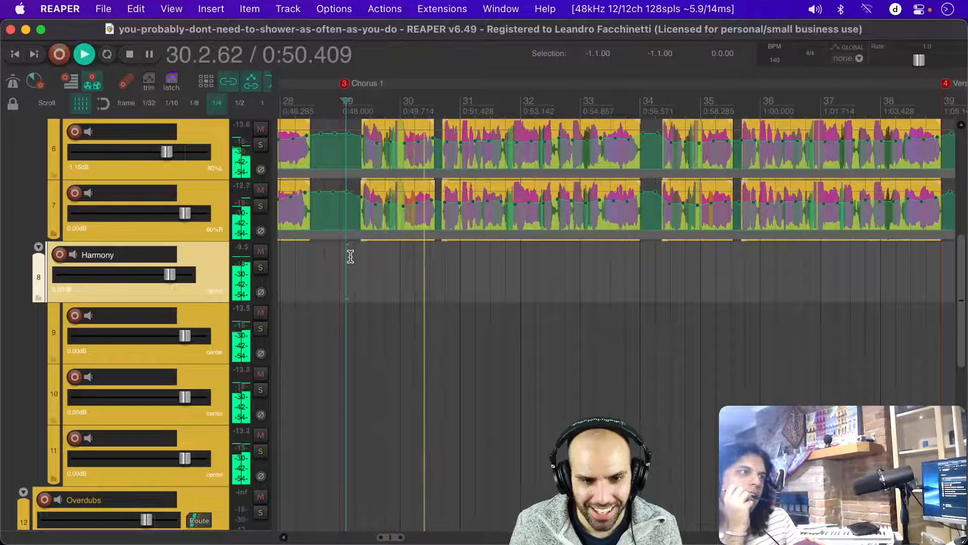
key(space)
click(351, 258)
key(space)
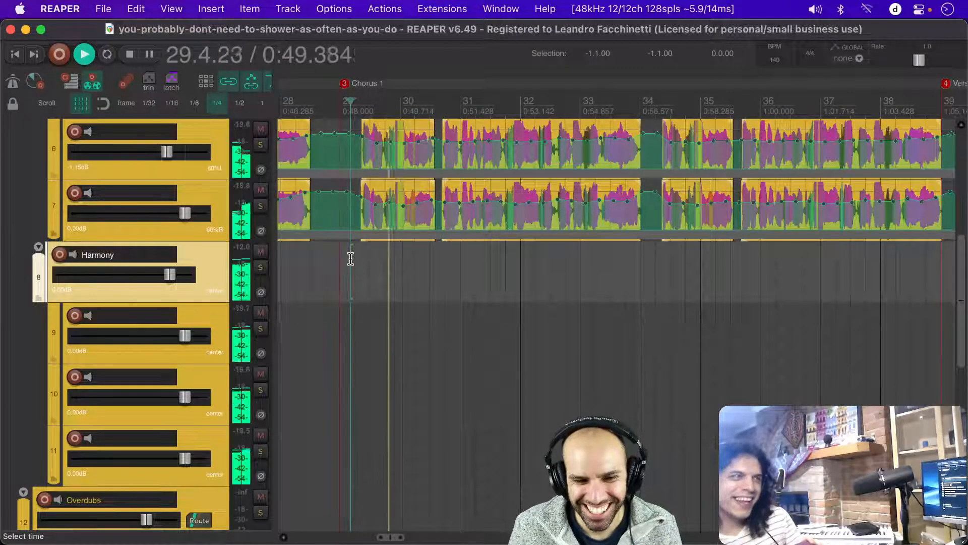
key(space)
key(space)
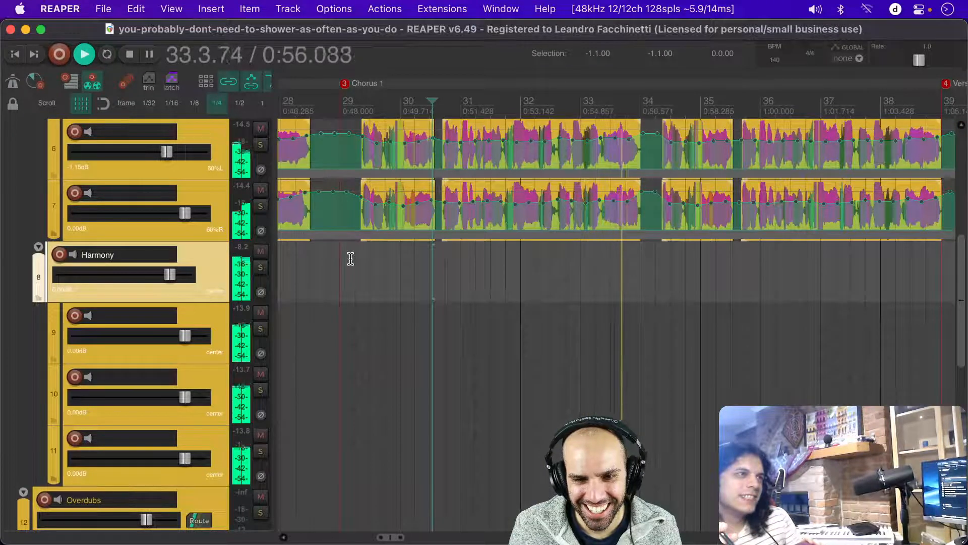
key(space)
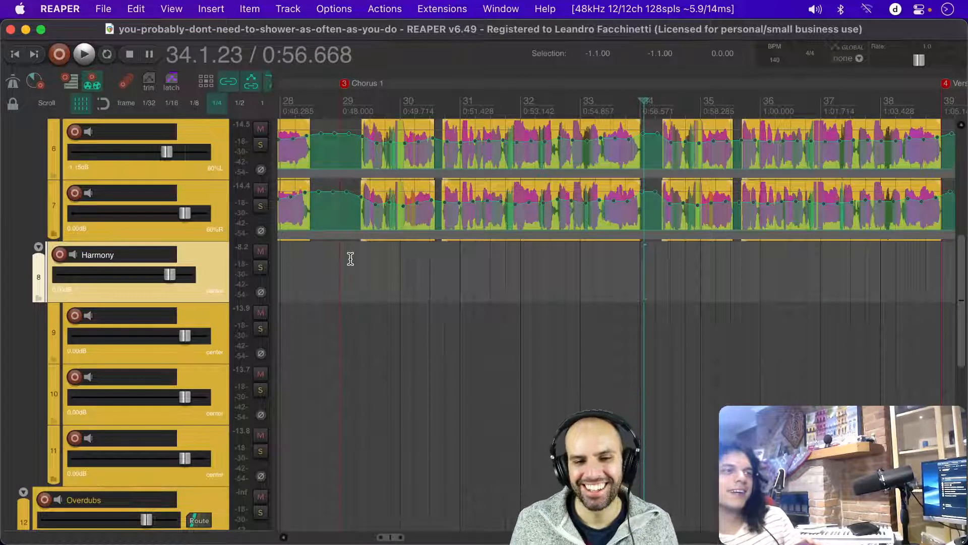
Step: Widen the track control area so the routing controls show, and check track 9's routing
click(209, 317)
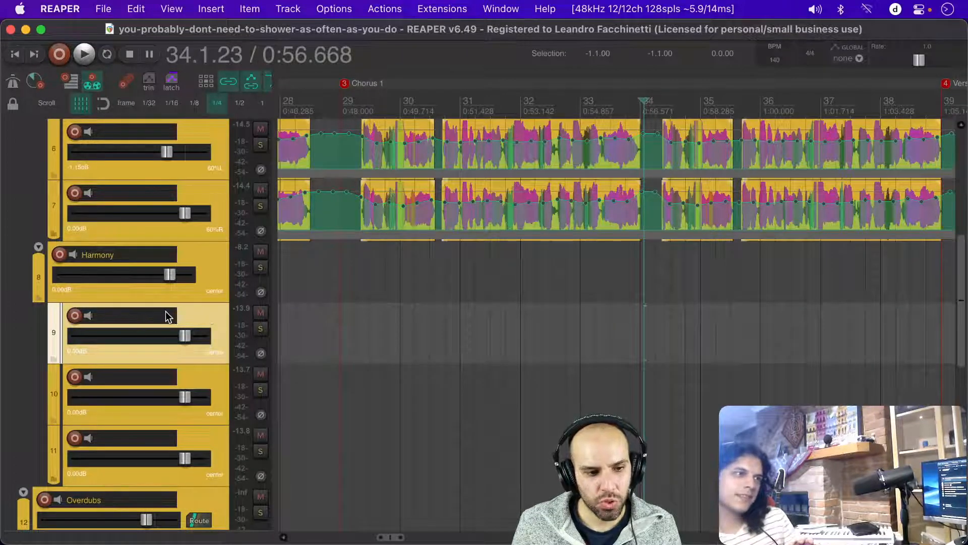
drag(274, 307, 314, 305)
click(230, 336)
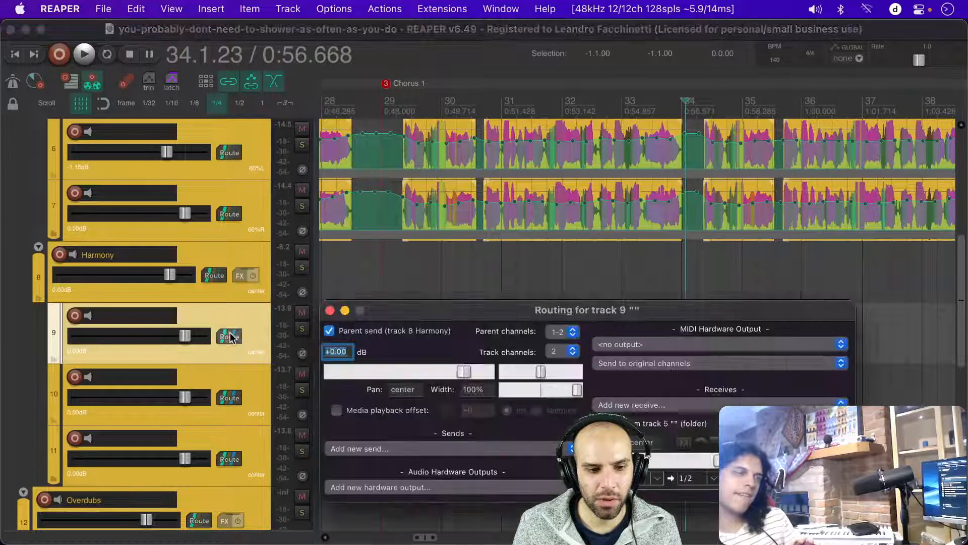
click(328, 309)
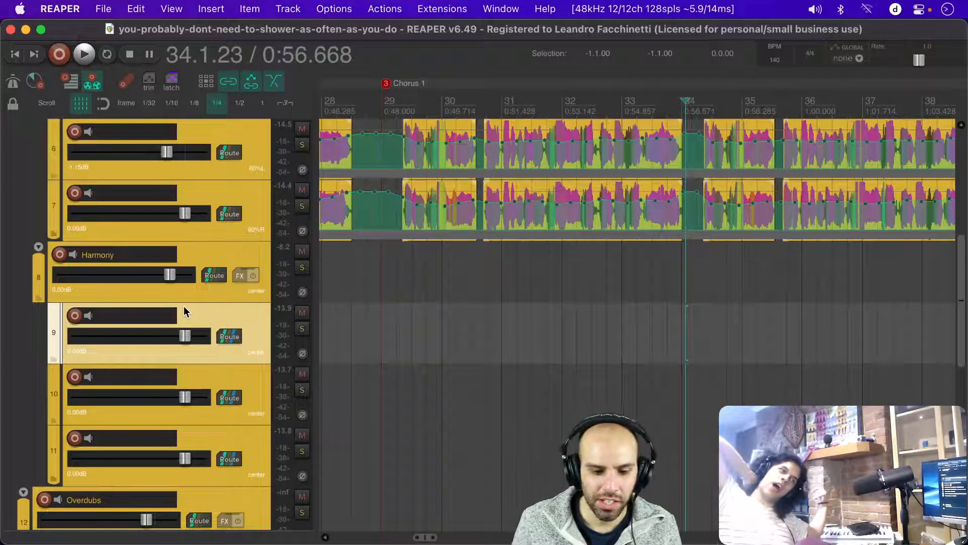
Step: Select track 9 alone, enlarge the tracks, check its Pitchproof settings, and close the plug-in and FX windows
shift+click(260, 449)
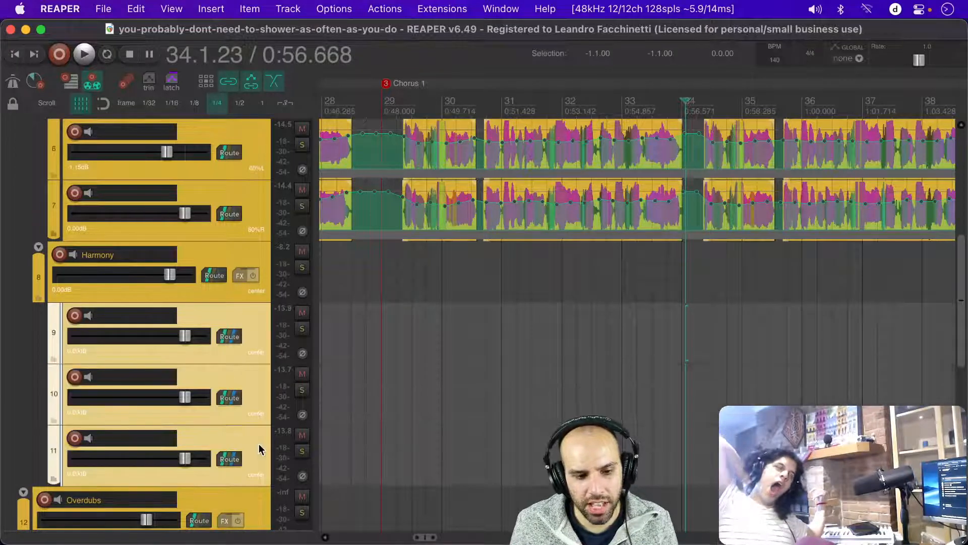
click(241, 312)
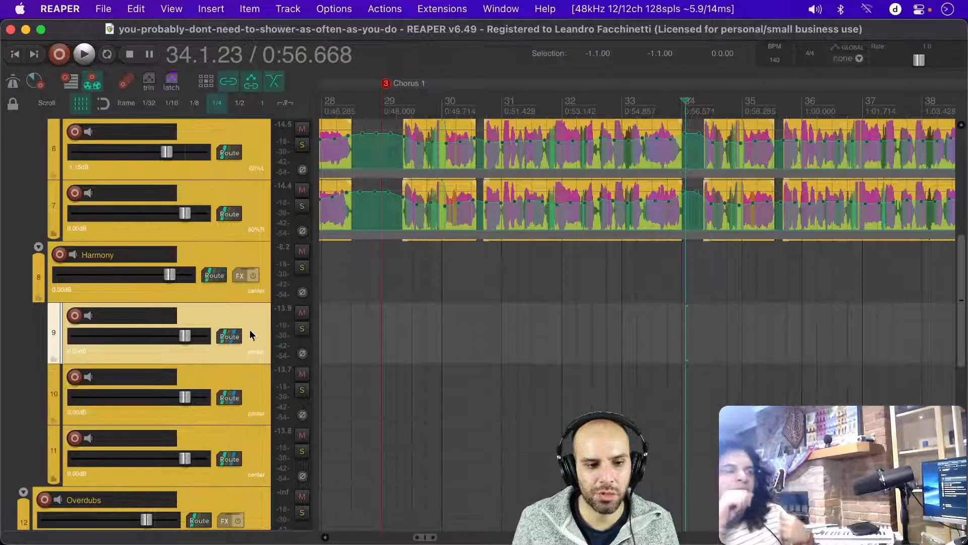
key(super+Up)
click(75, 344)
click(92, 220)
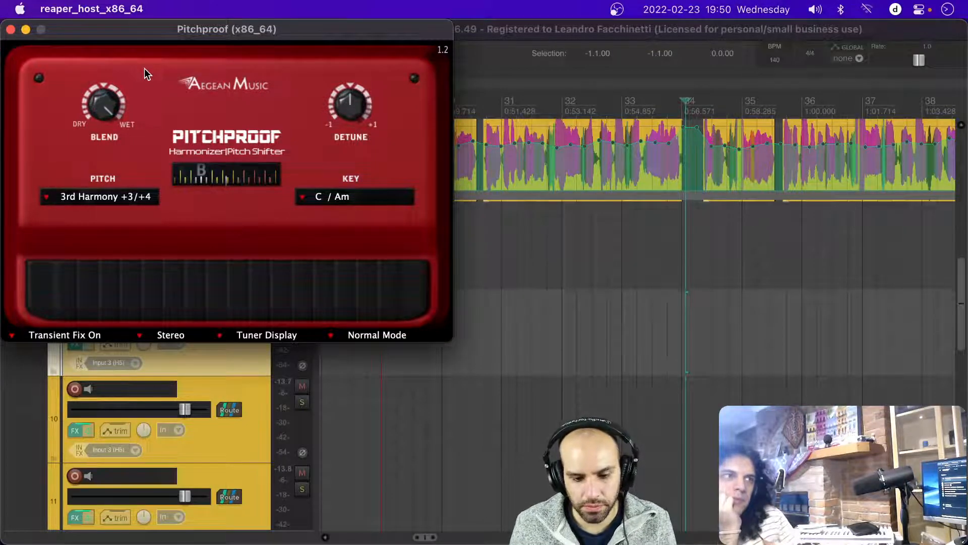
click(10, 29)
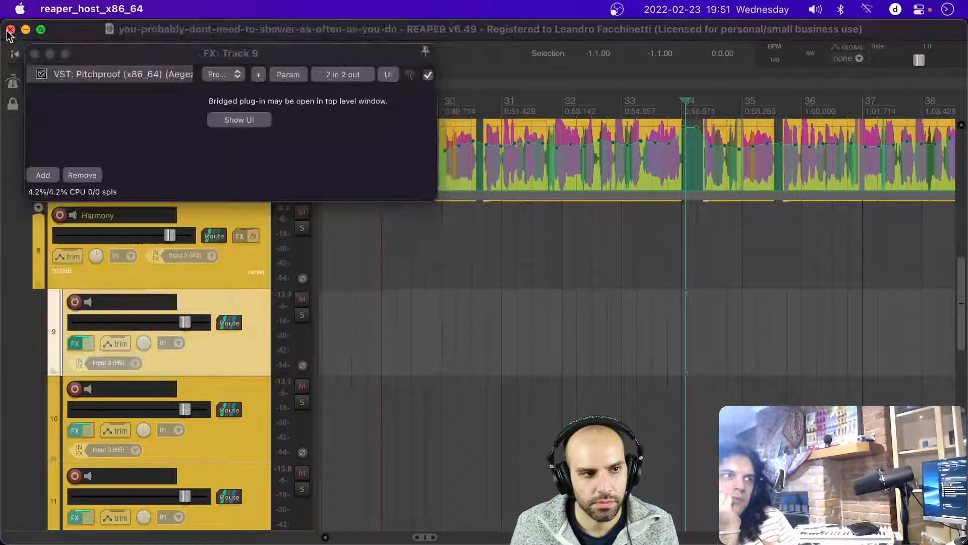
click(34, 54)
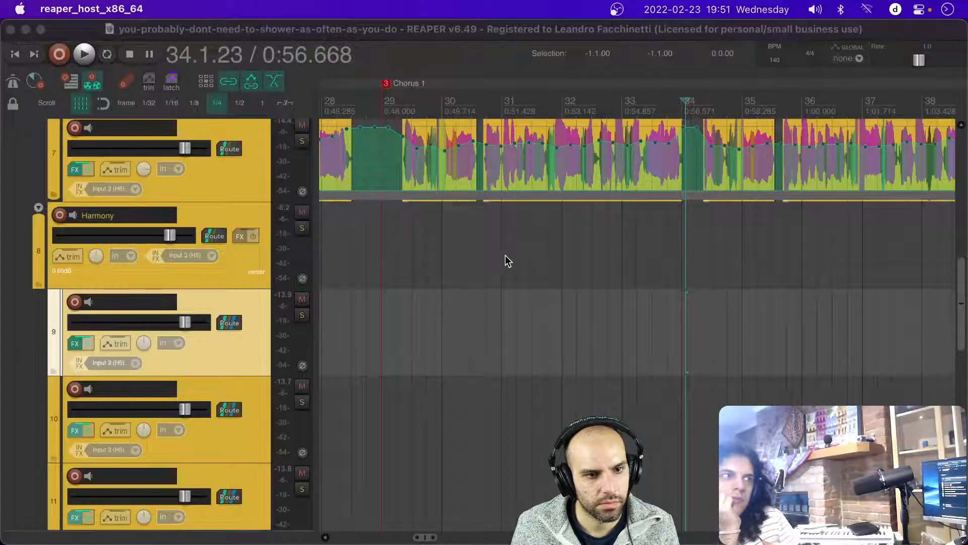
Step: Reduce the track heights and place the edit cursor at about 29.1.97, just before Chorus 1's first vocal item
click(386, 239)
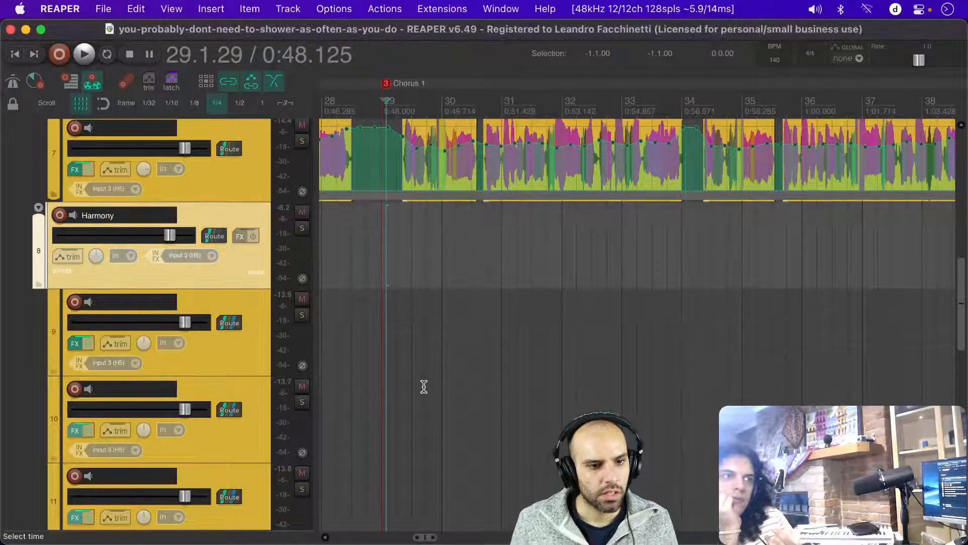
scroll(425, 388, down, 3)
scroll(429, 392, down, 1)
key(super+Tab)
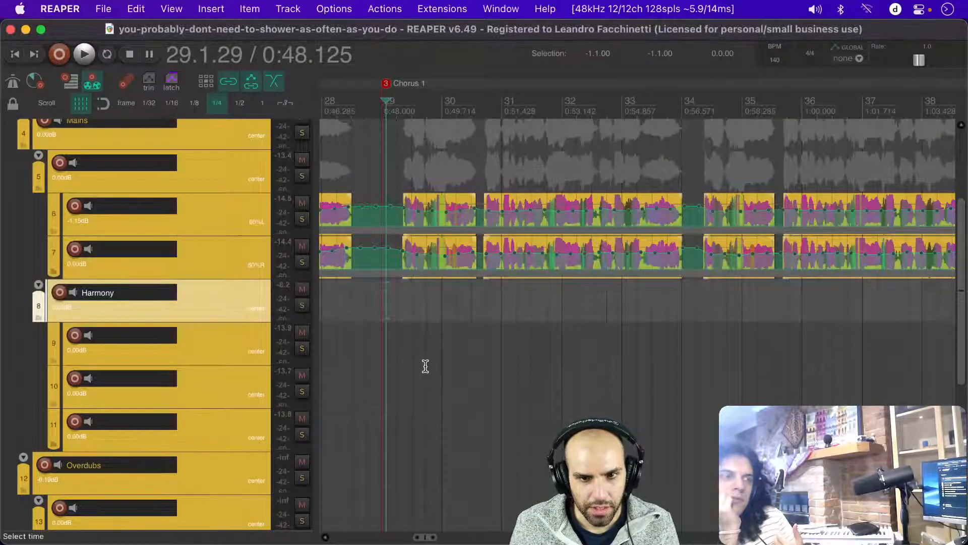
click(395, 297)
scroll(394, 297, up, 3)
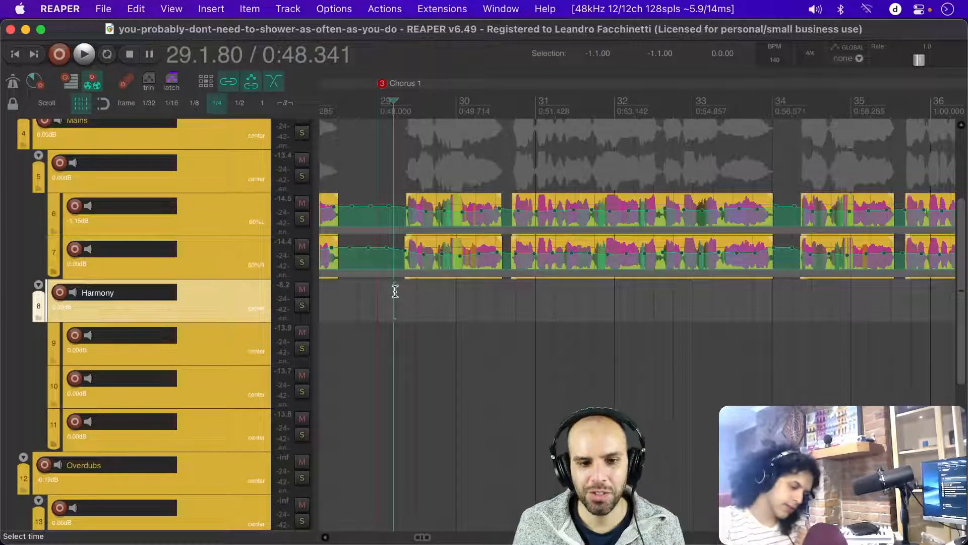
click(390, 292)
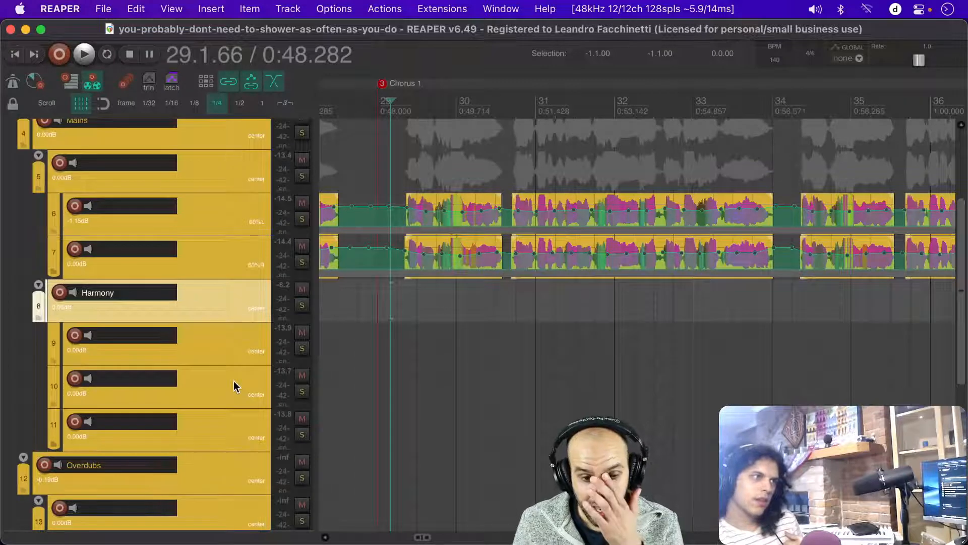
click(397, 295)
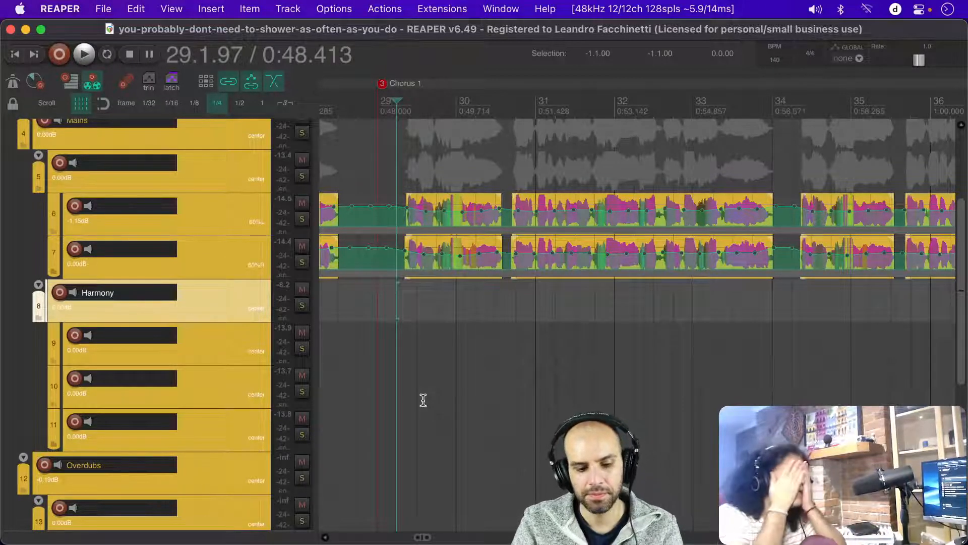
Step: Switch to OBS
key(super+Tab)
key(super+Tab)
key(super+Tab)
key(super+Tab)
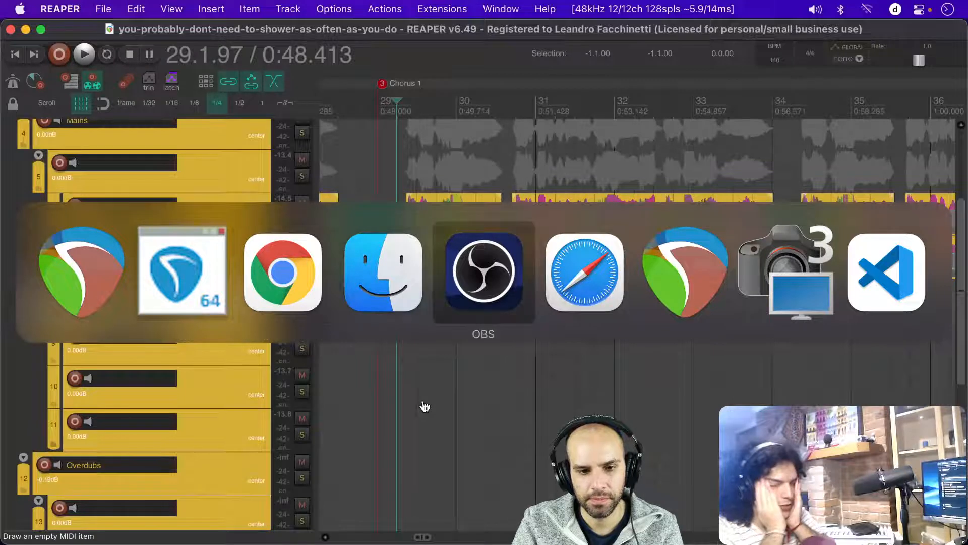